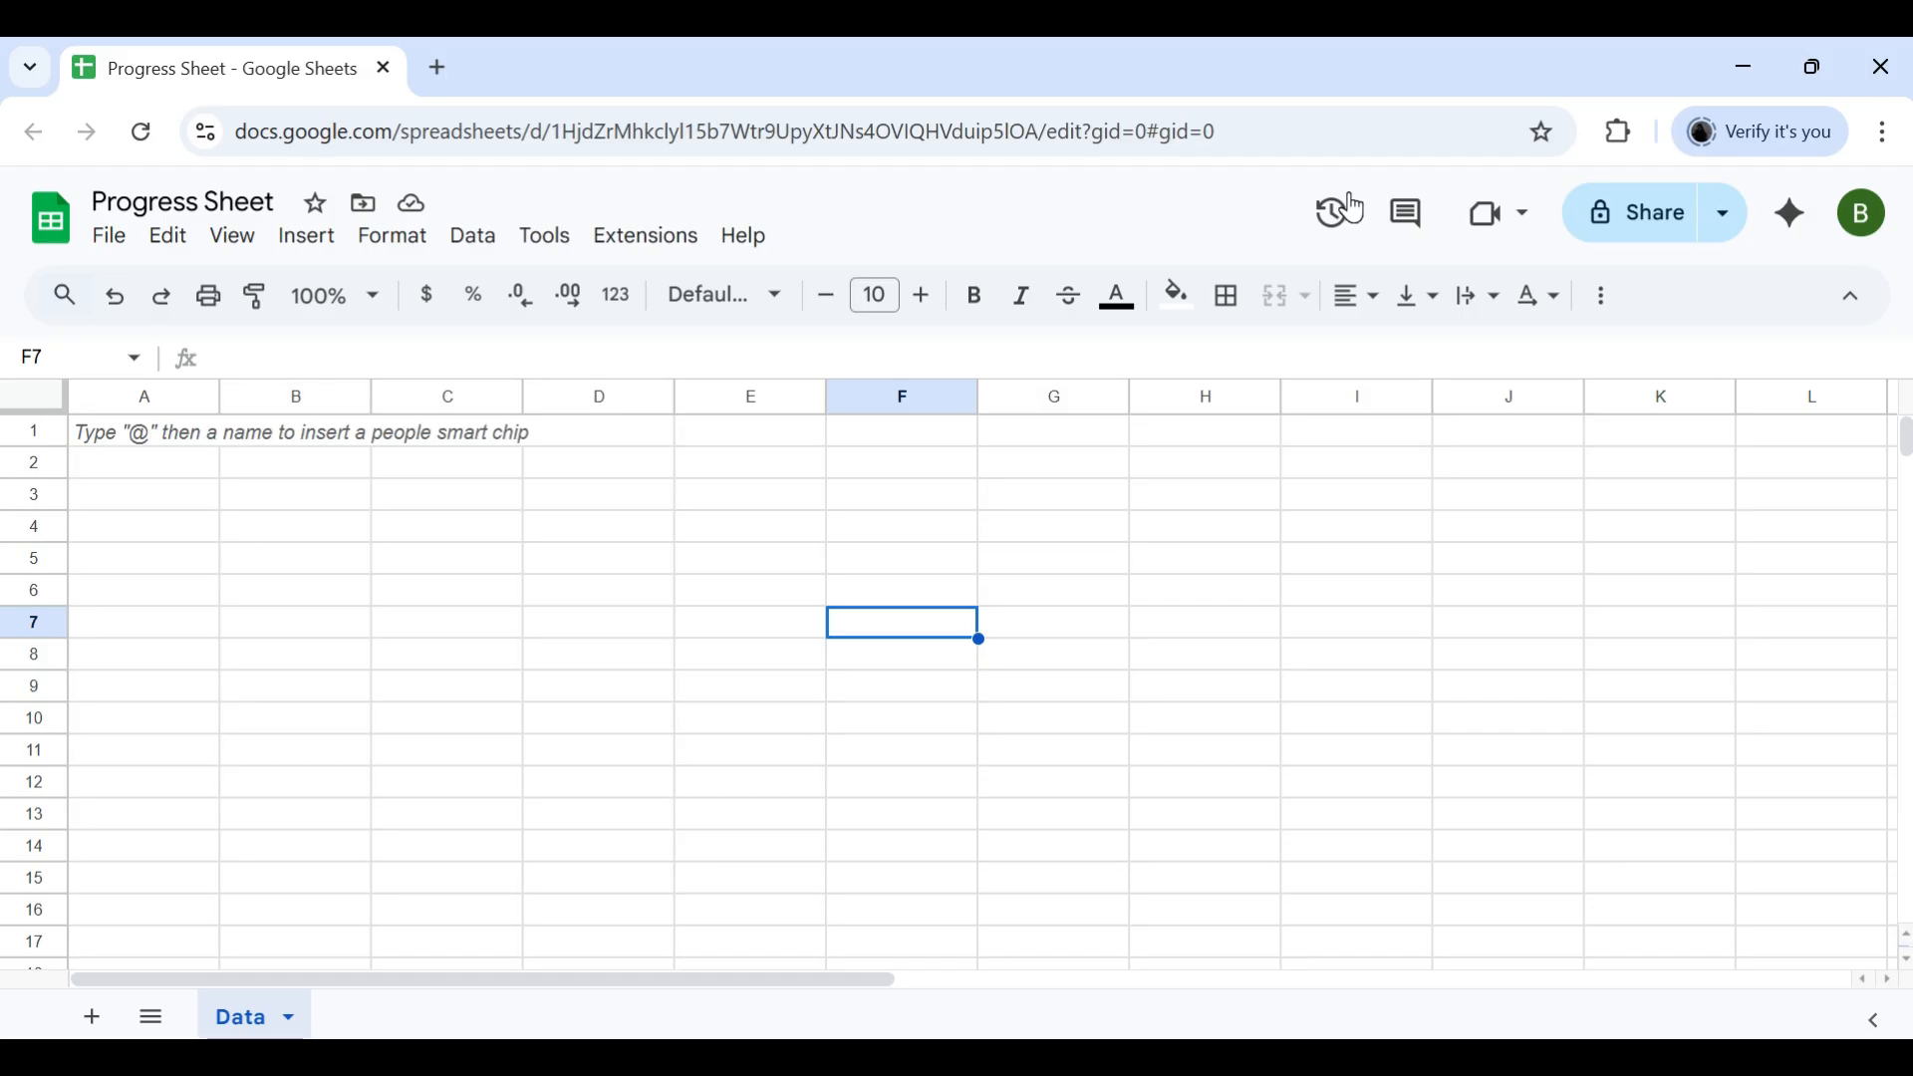
click(154, 445)
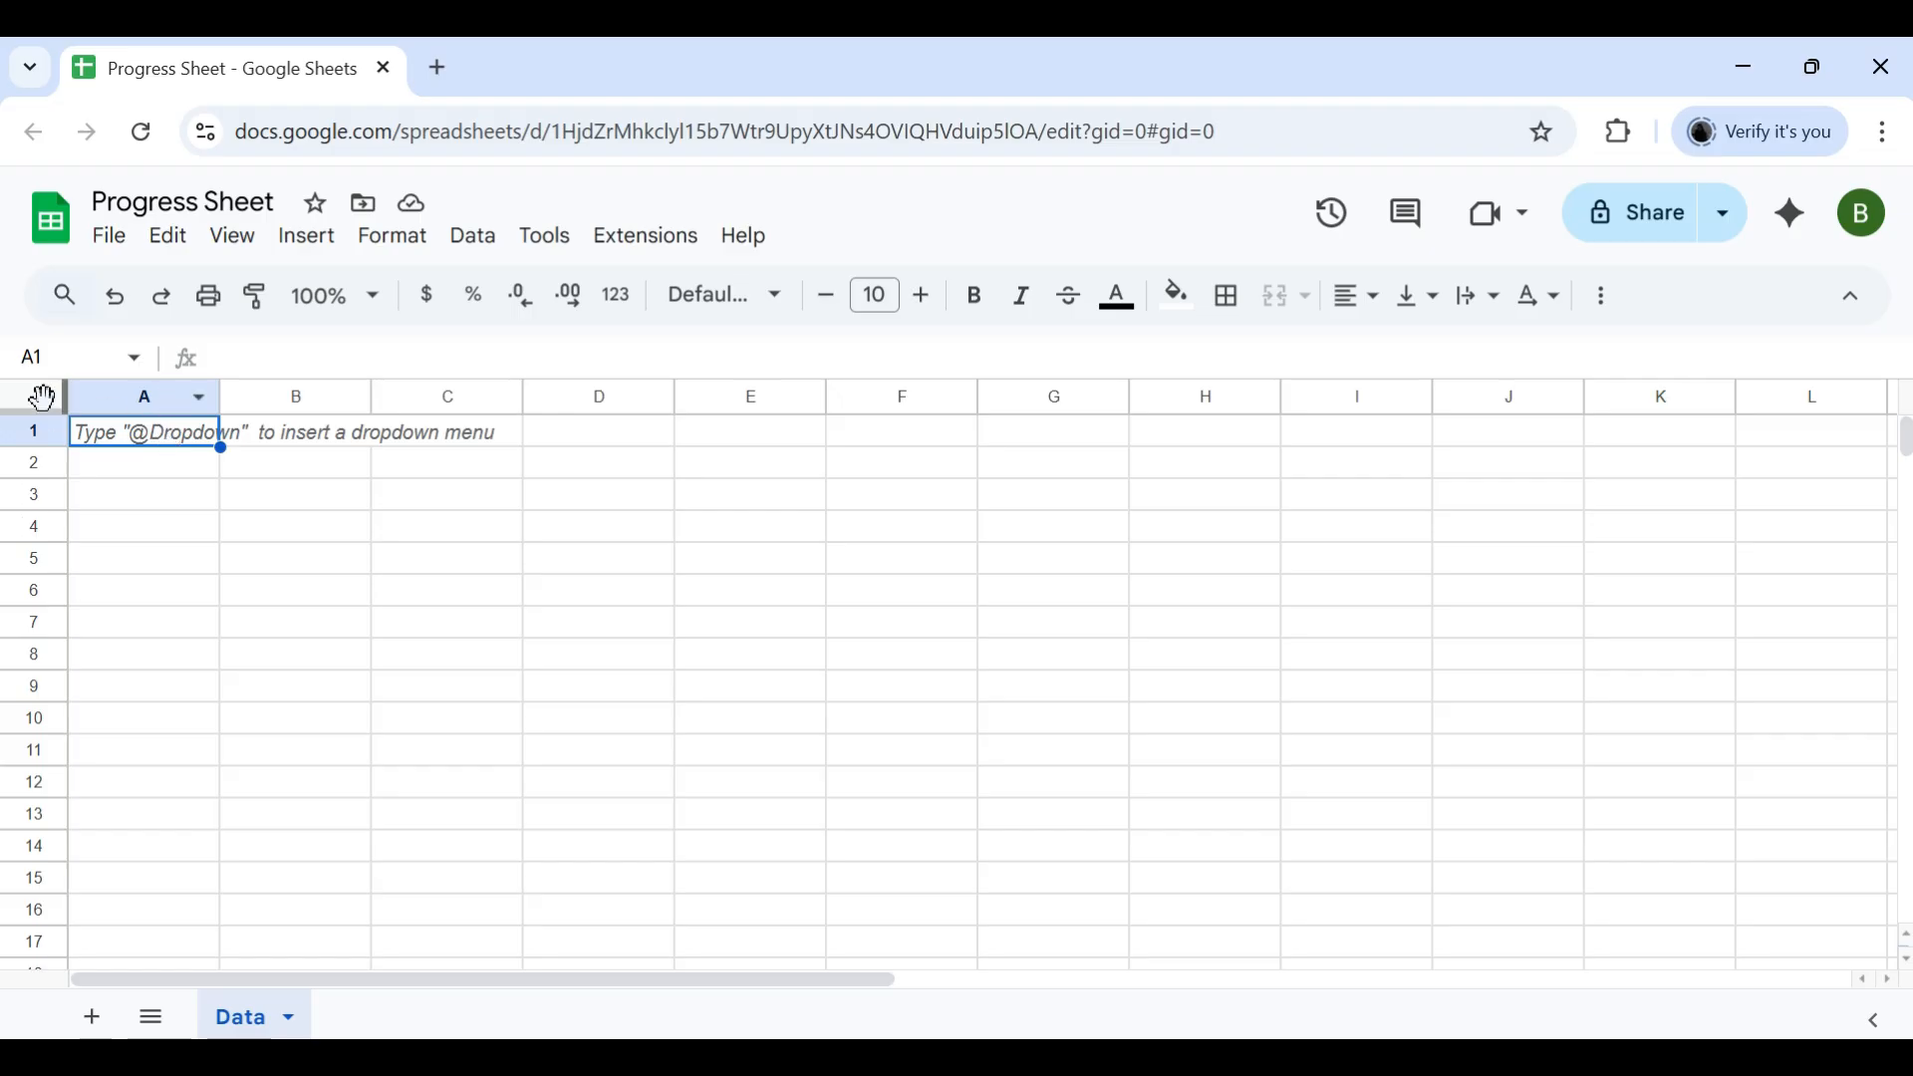
click(312, 440)
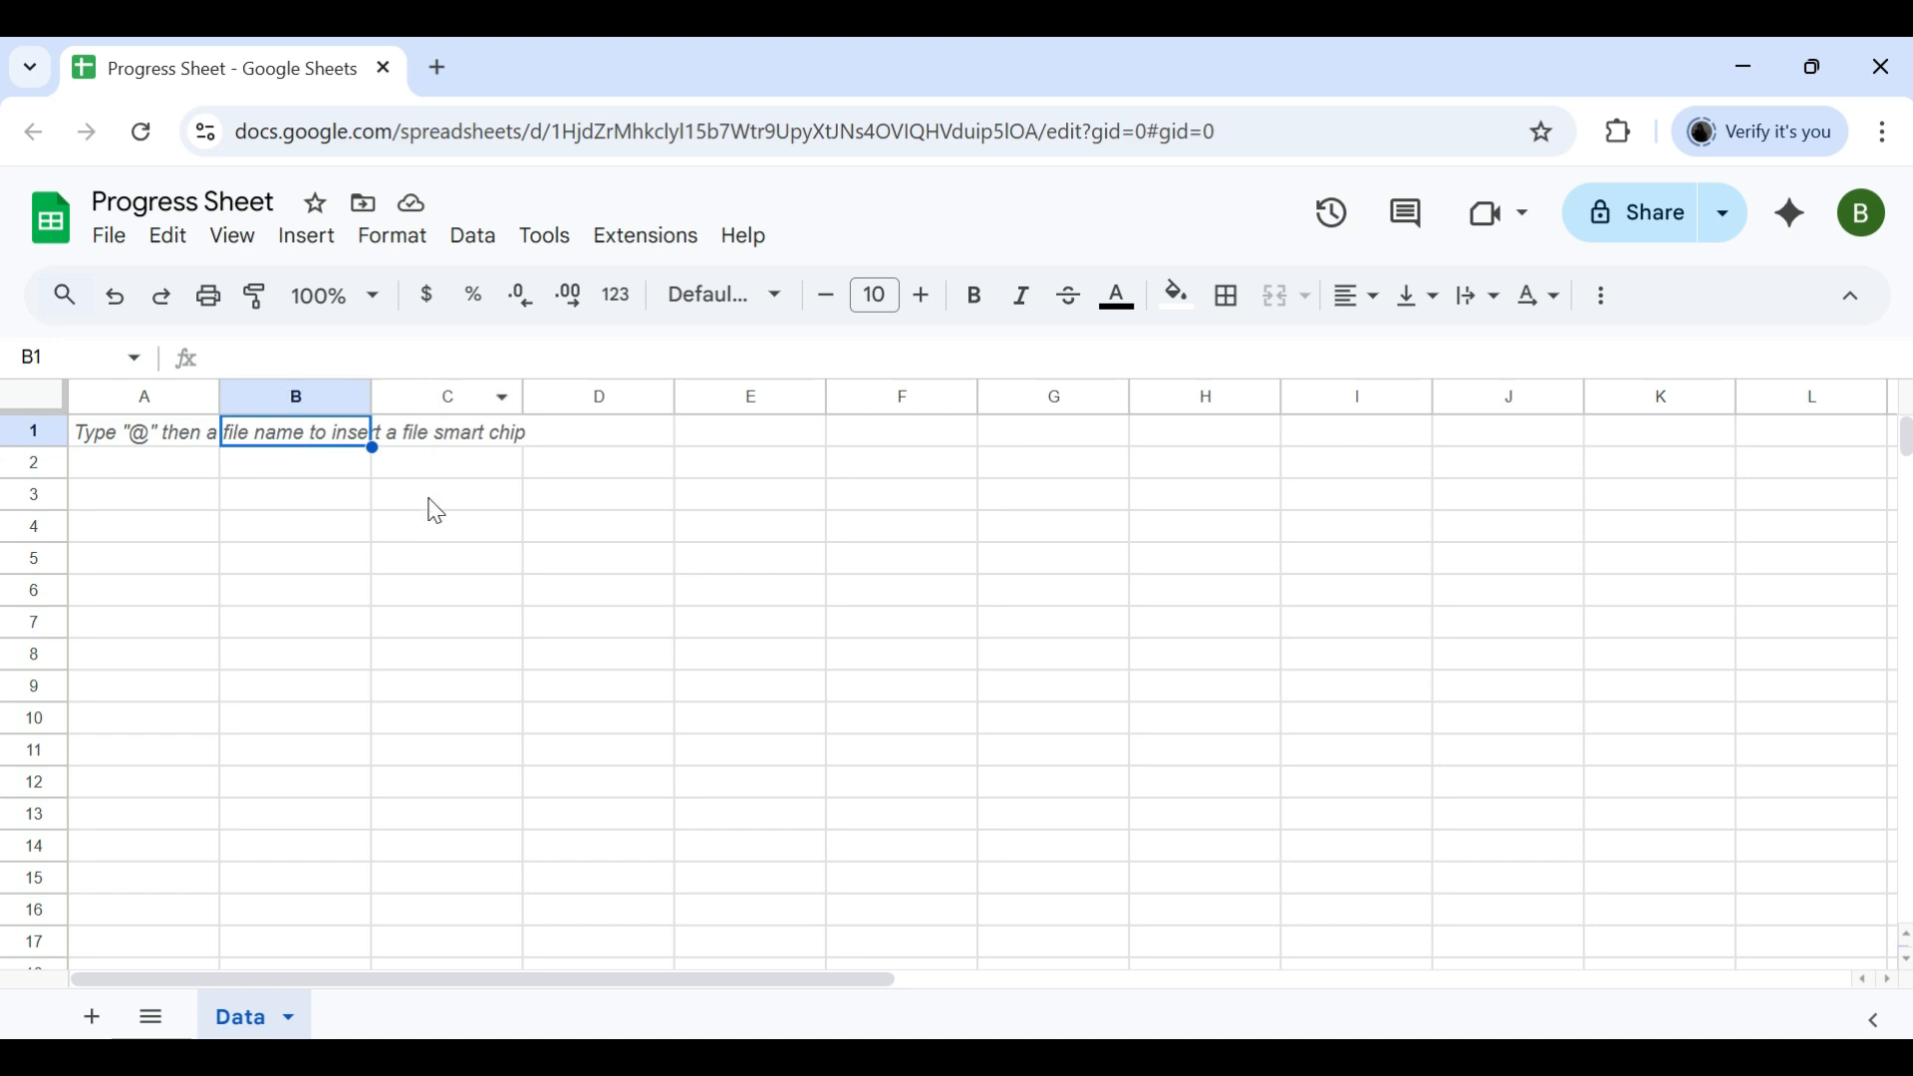
click(319, 561)
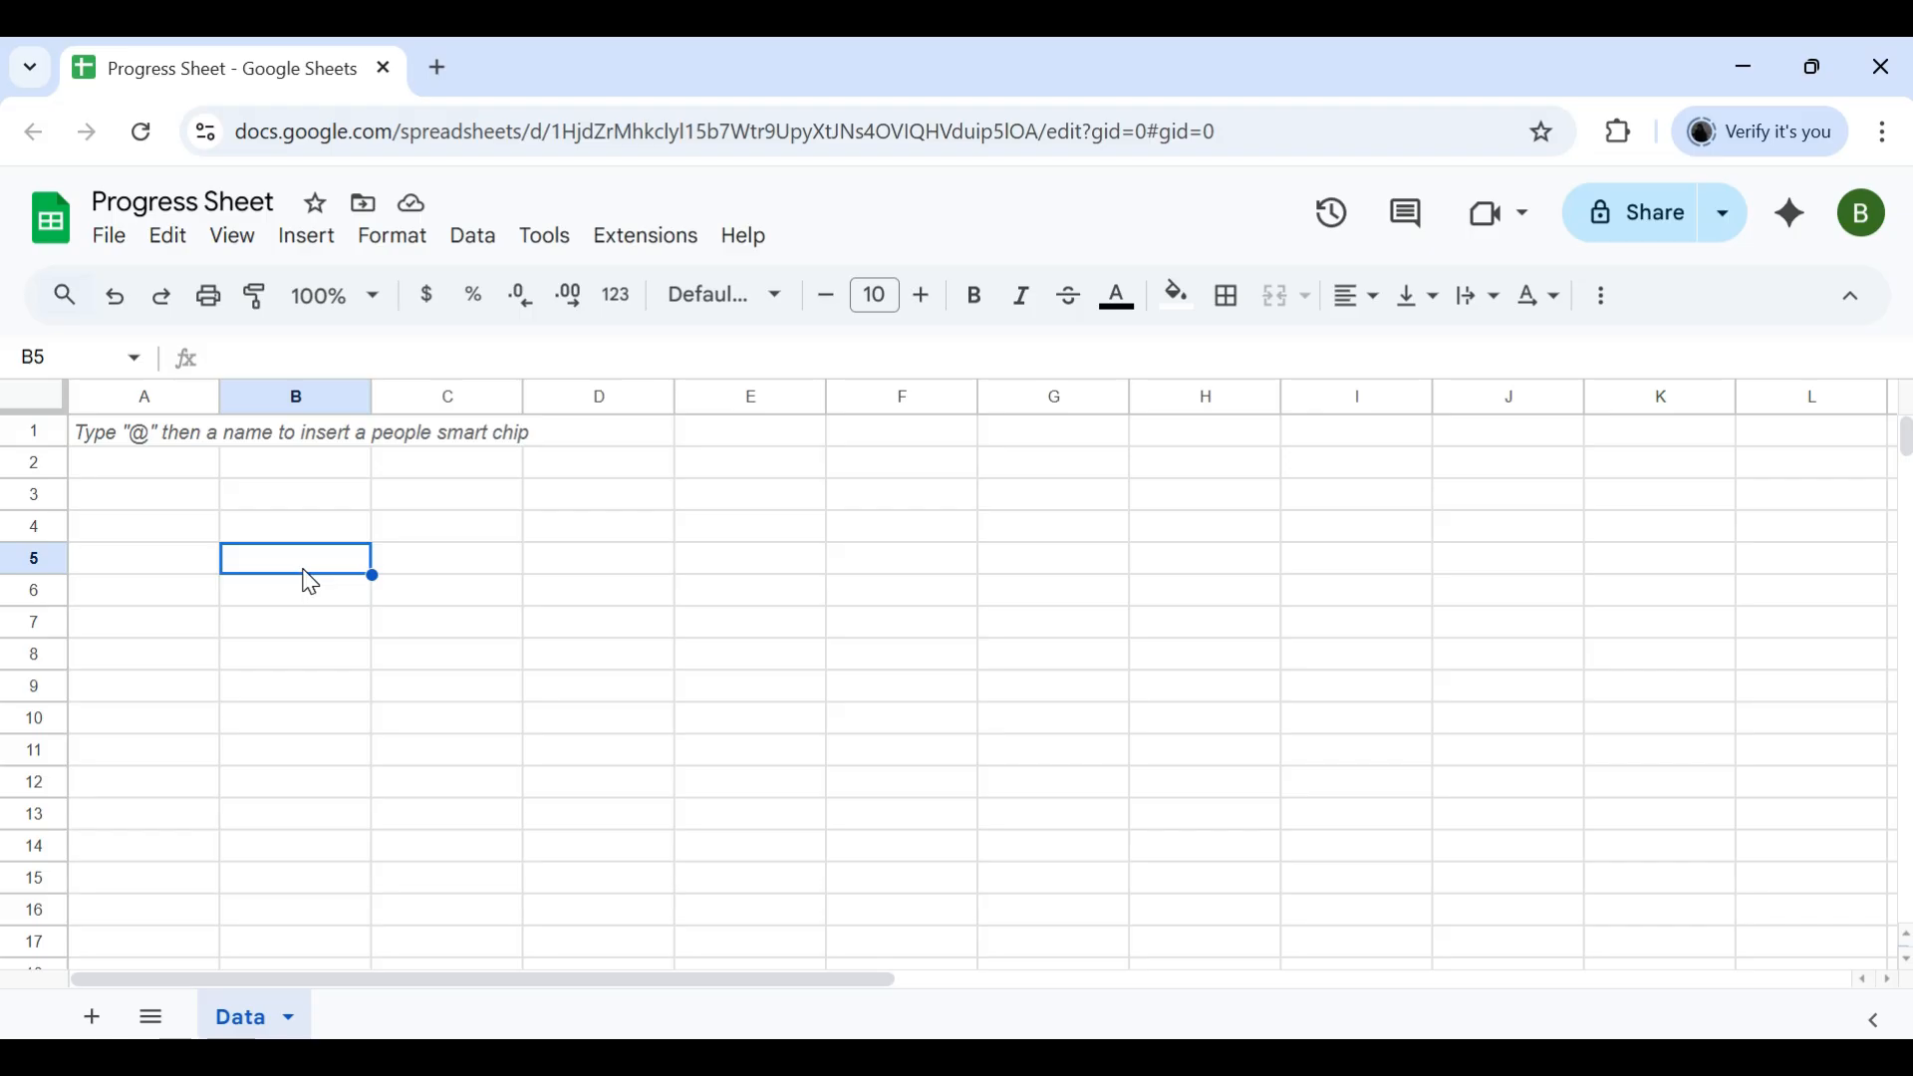
key(Right)
key(Right)
key(Right)
key(Right)
key(Down)
key(Down)
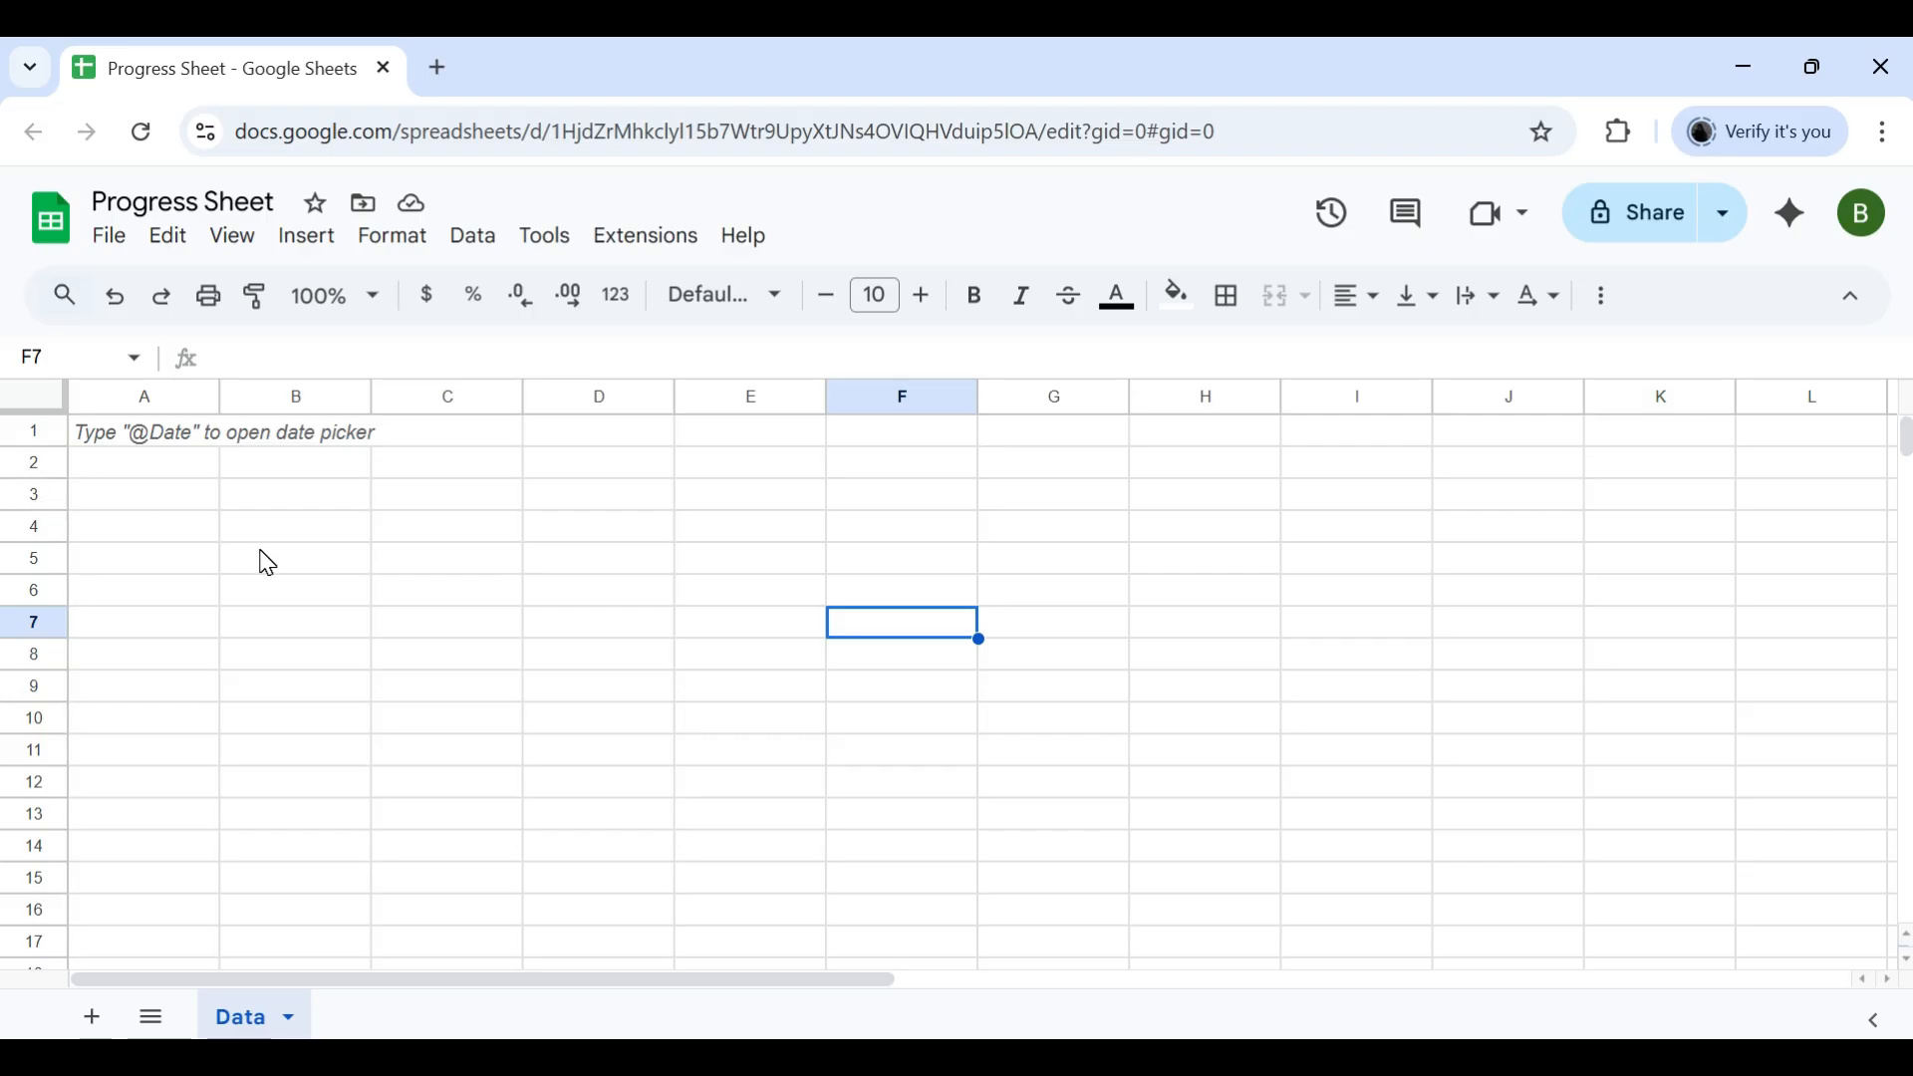
click(302, 568)
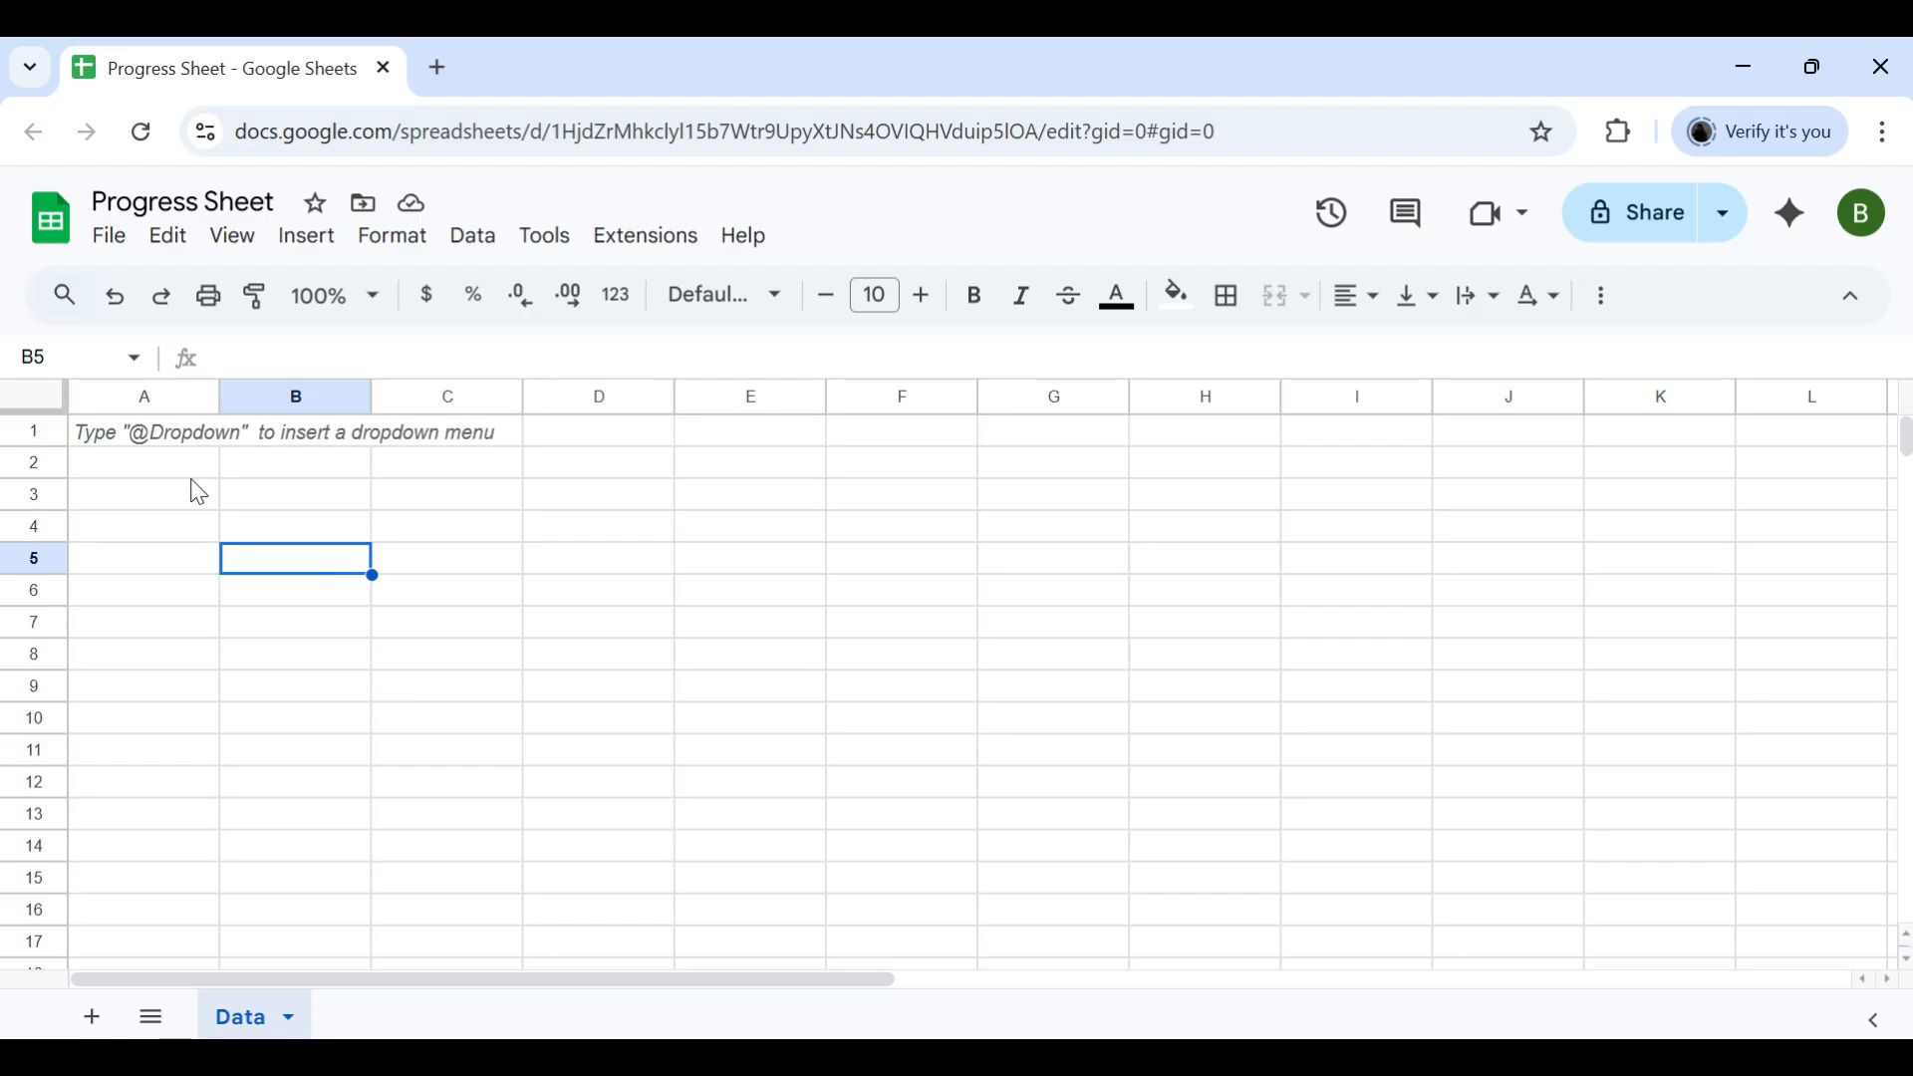
Enter the column headers Student Name, Math and Science in cells A1 to C1
click(118, 434)
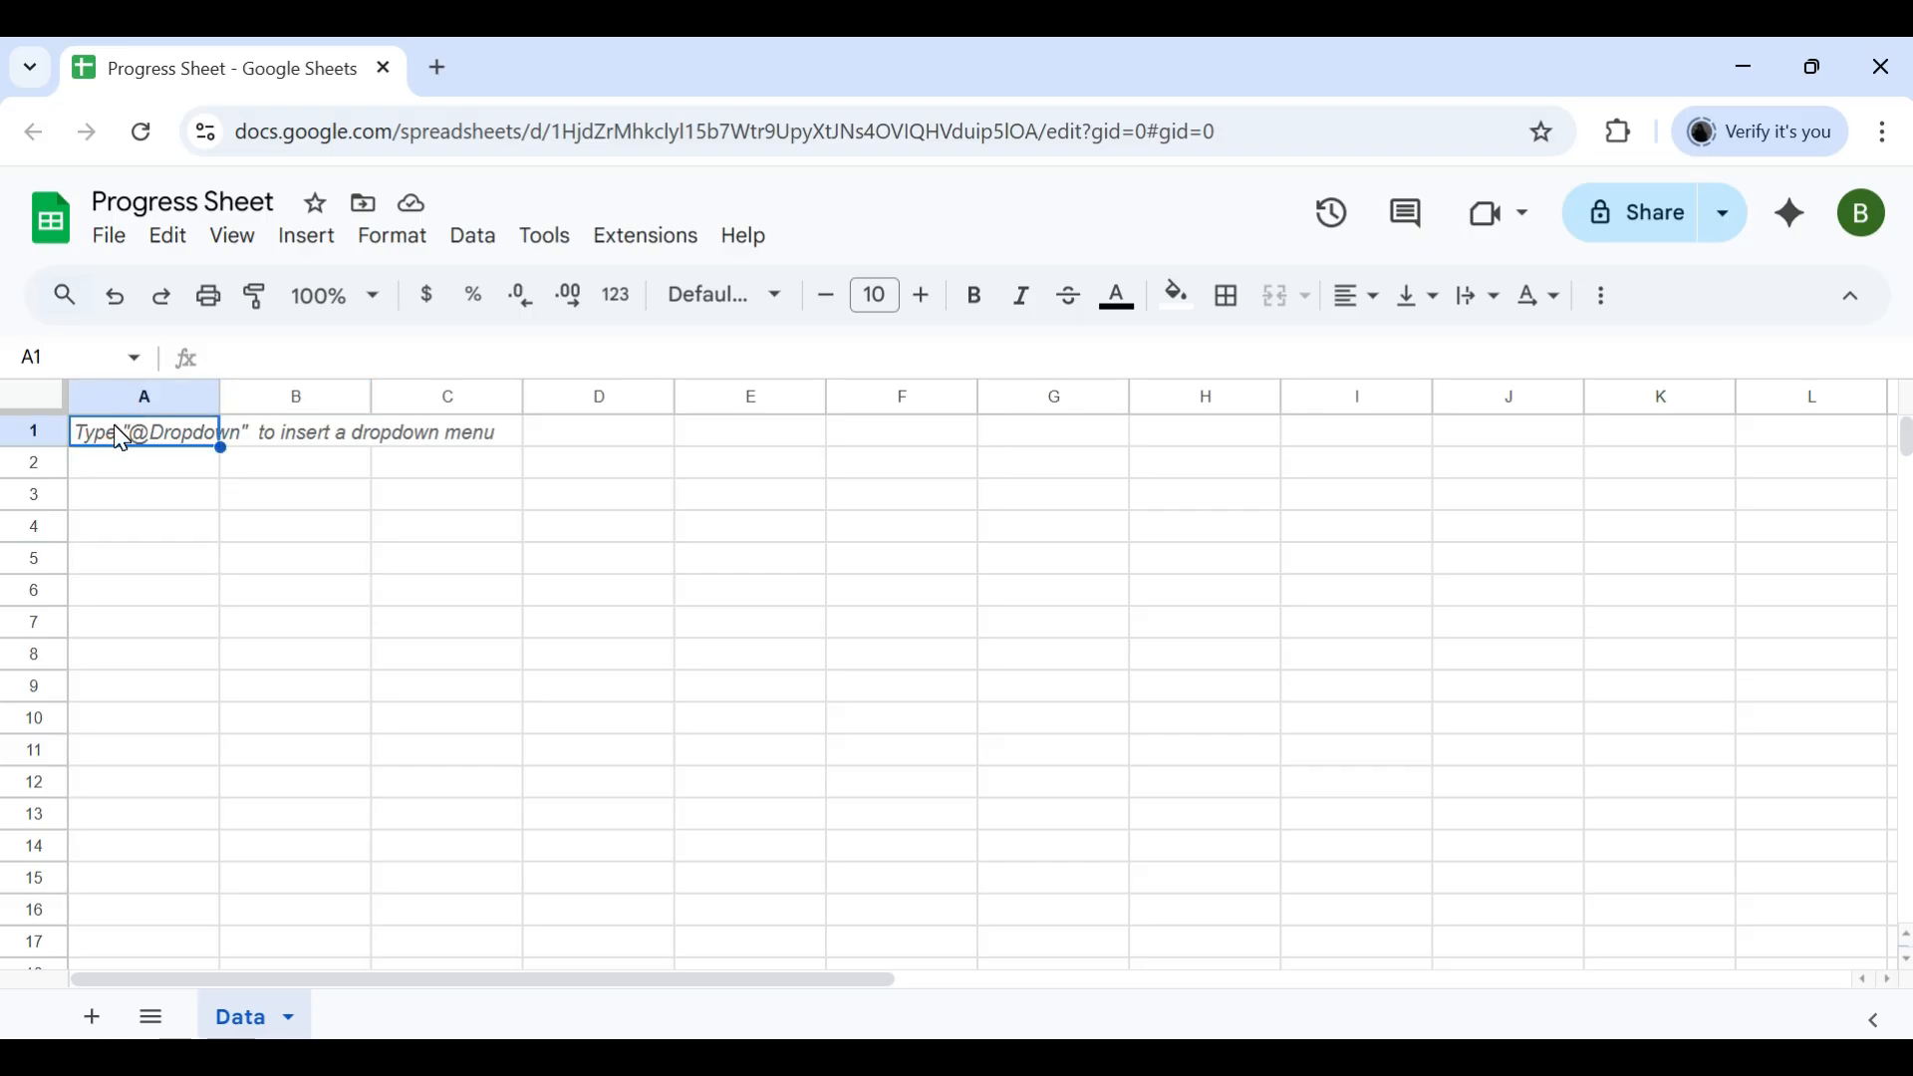
text(Student Name)
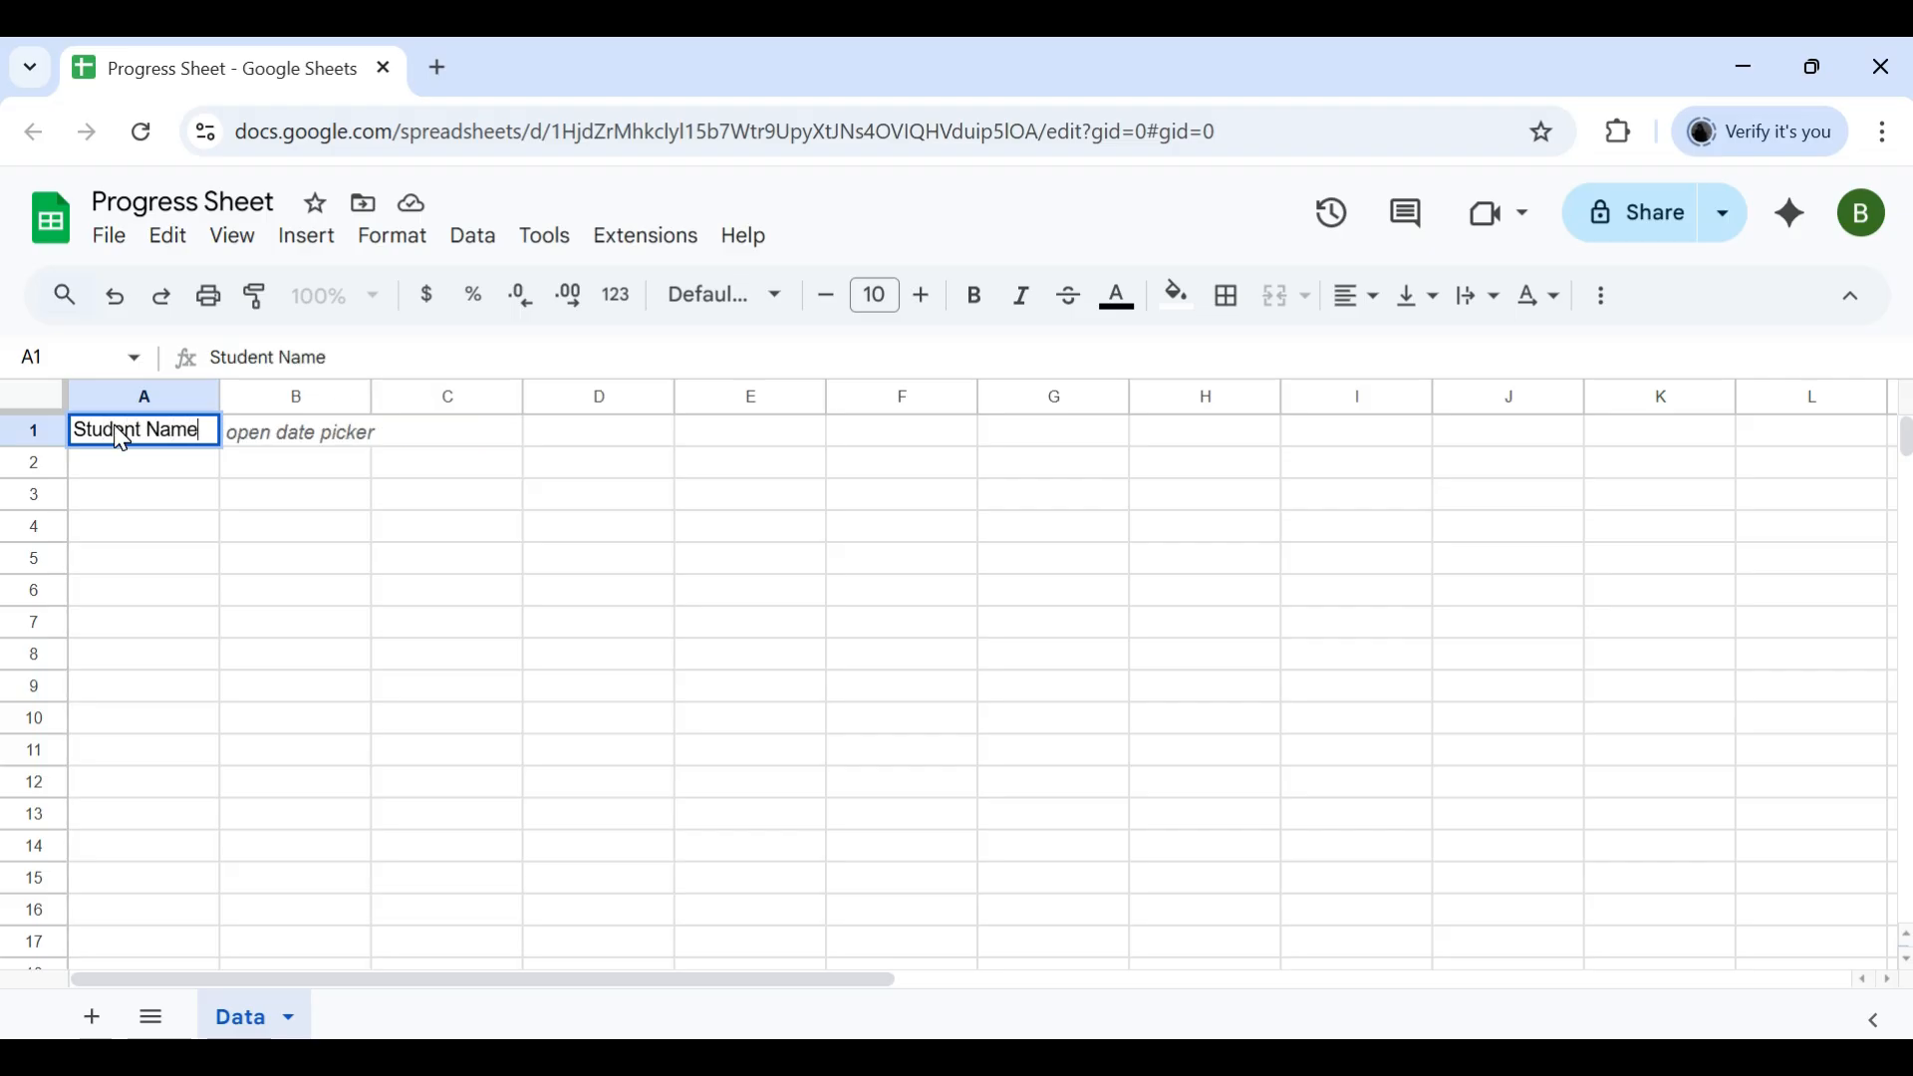
key(Tab)
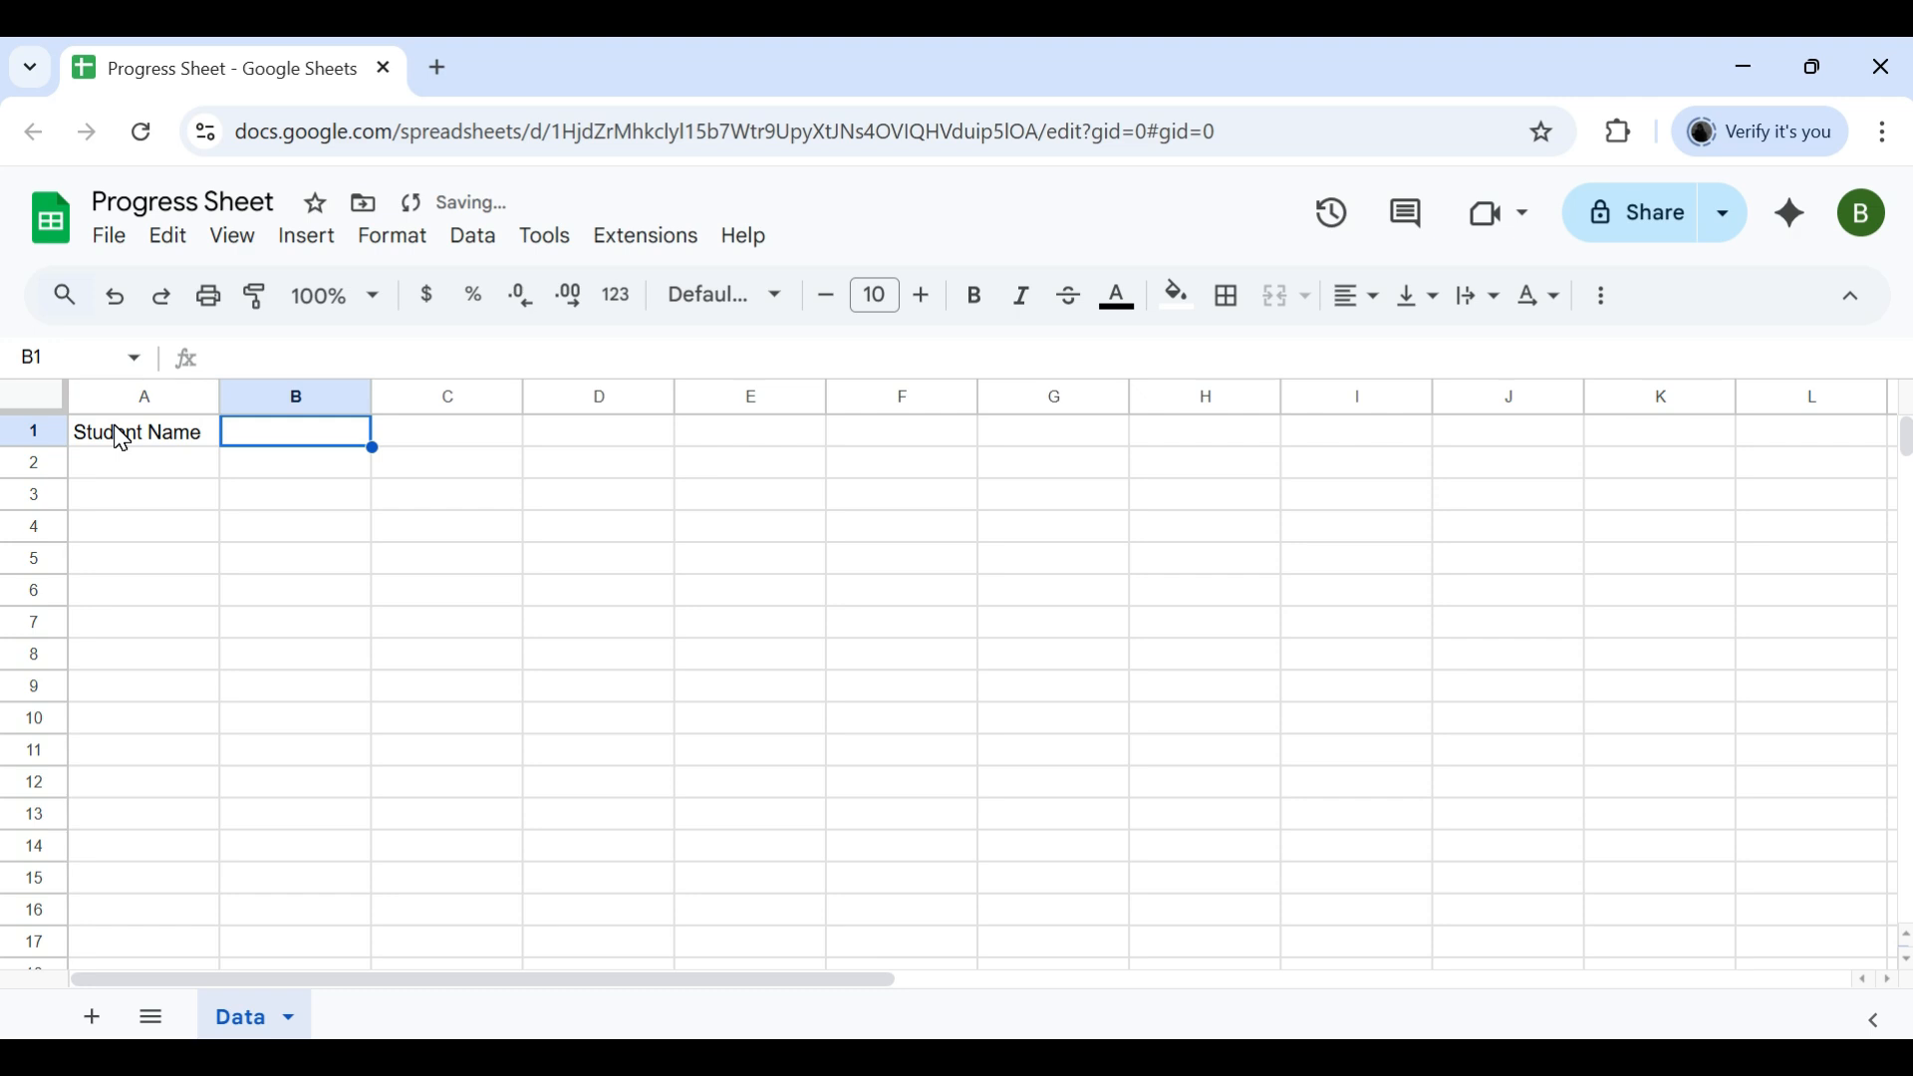
text(Math)
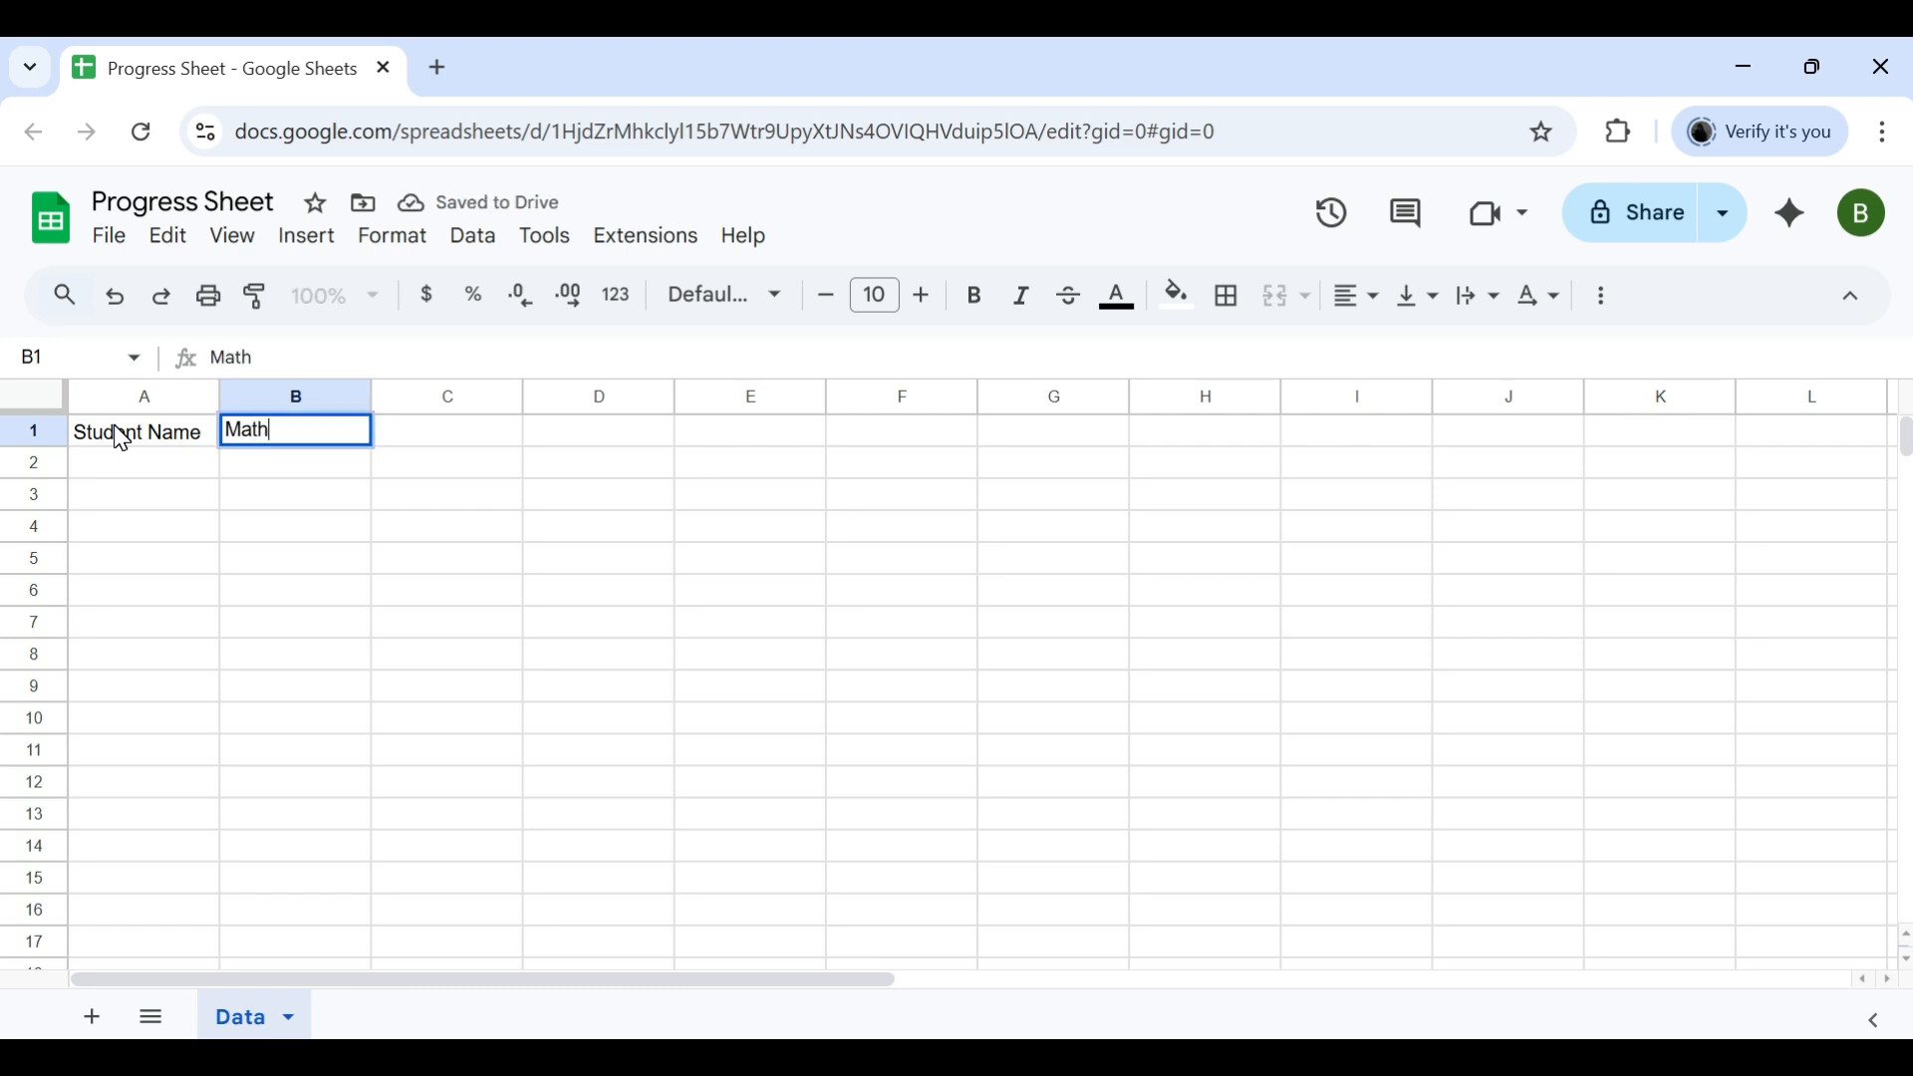
key(Tab)
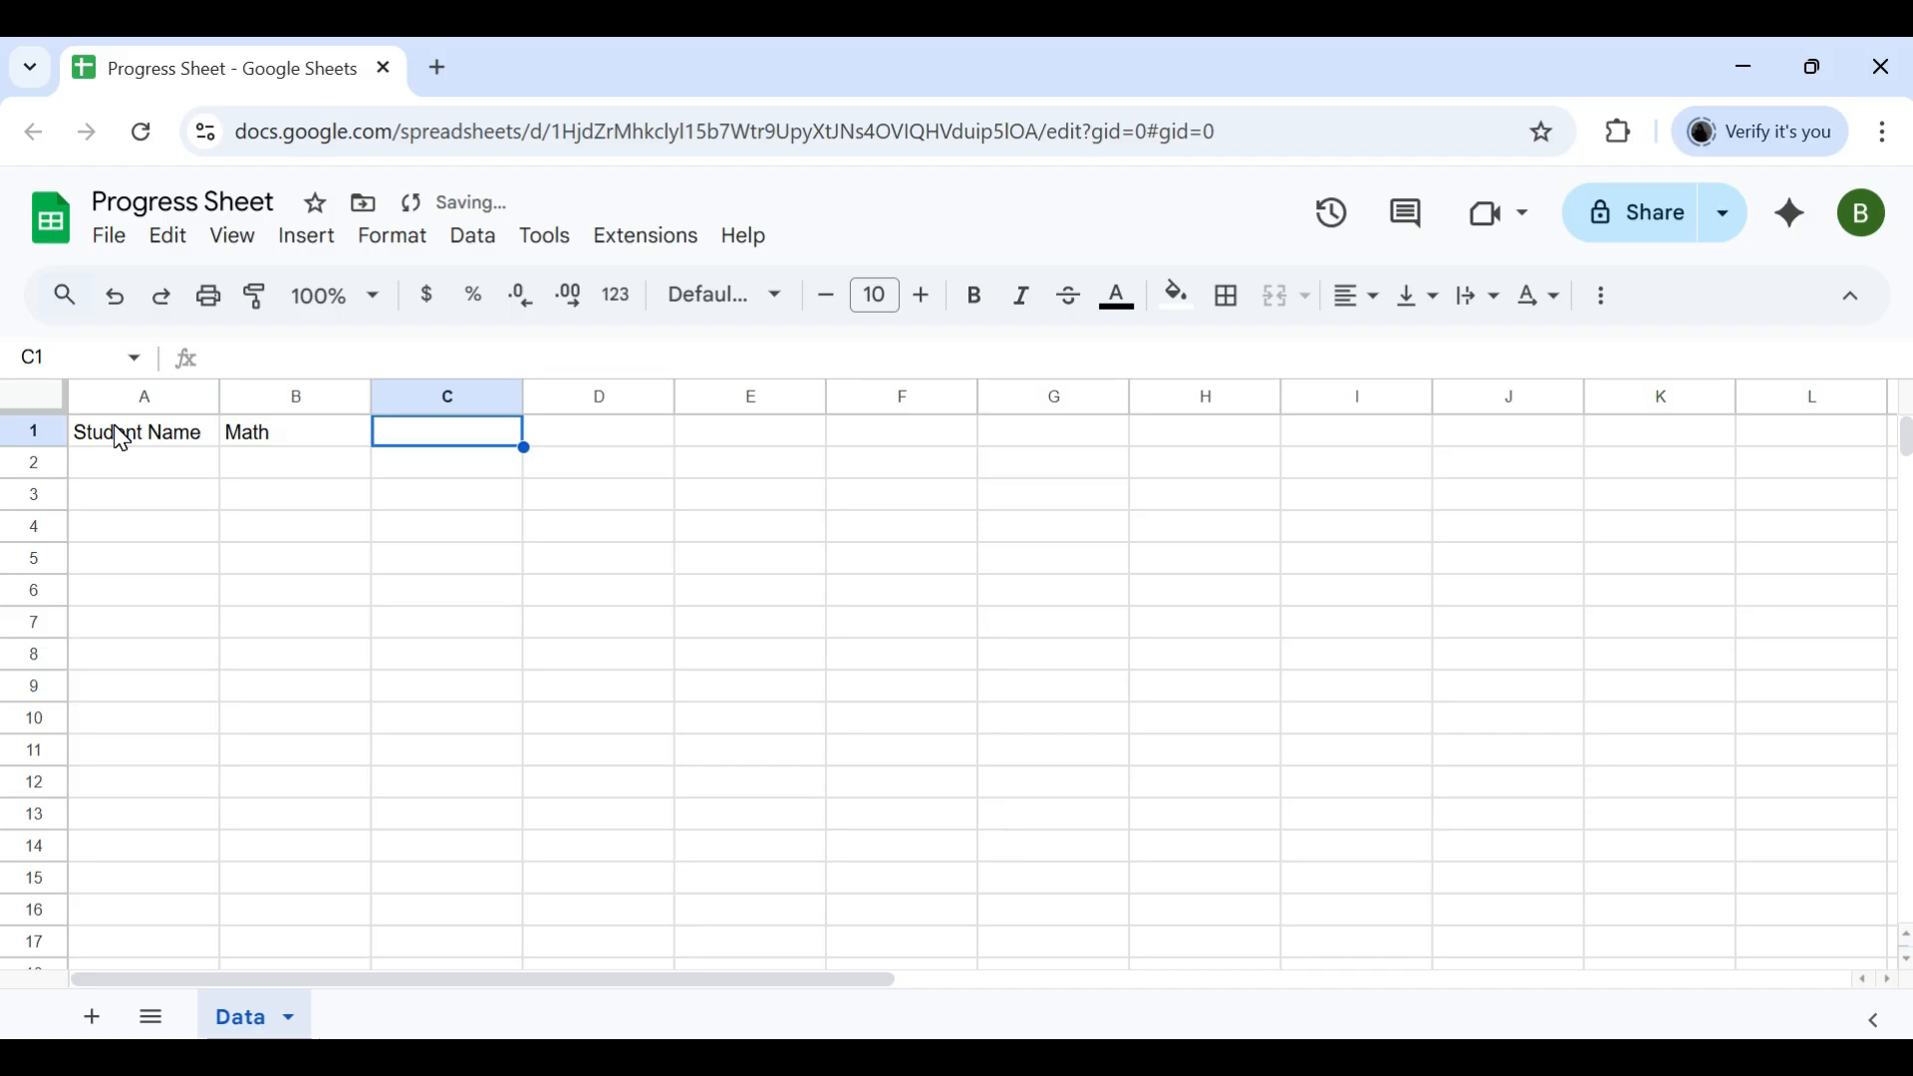
text(Sc)
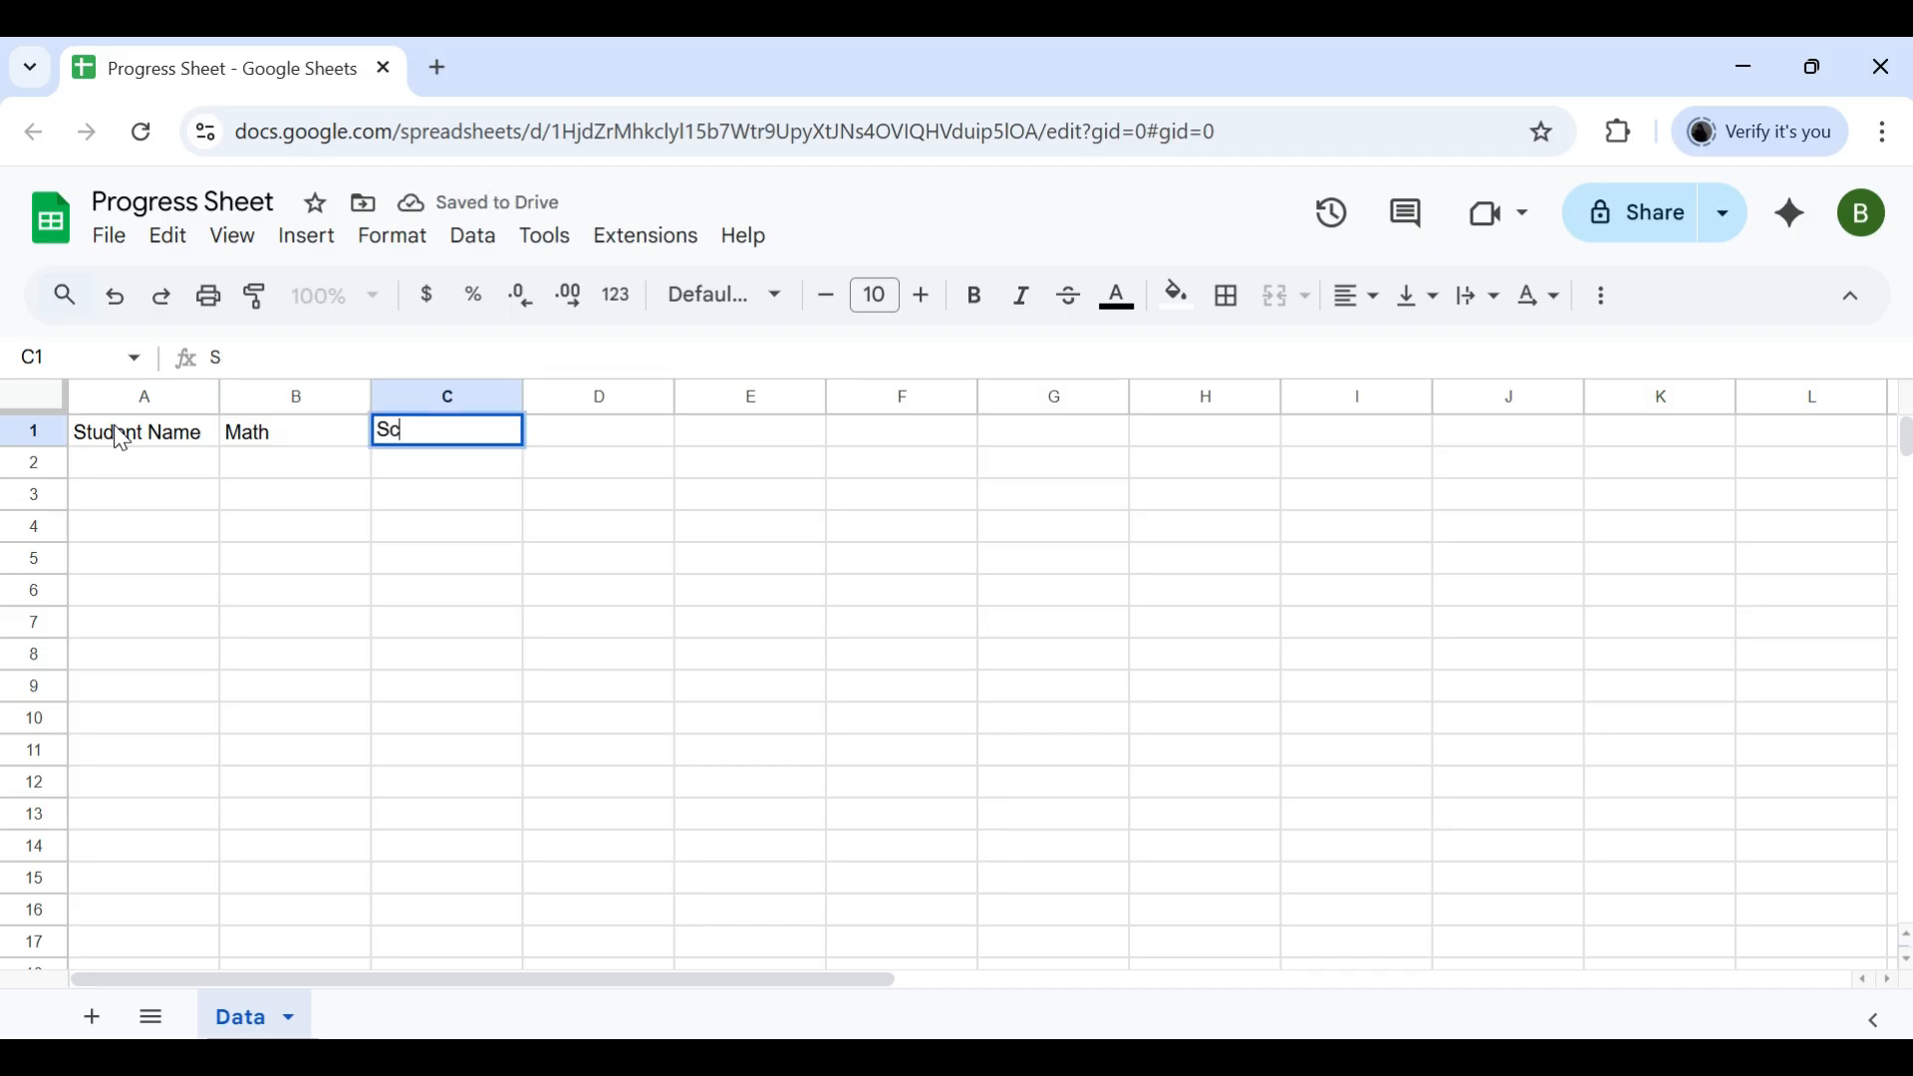
text(ience)
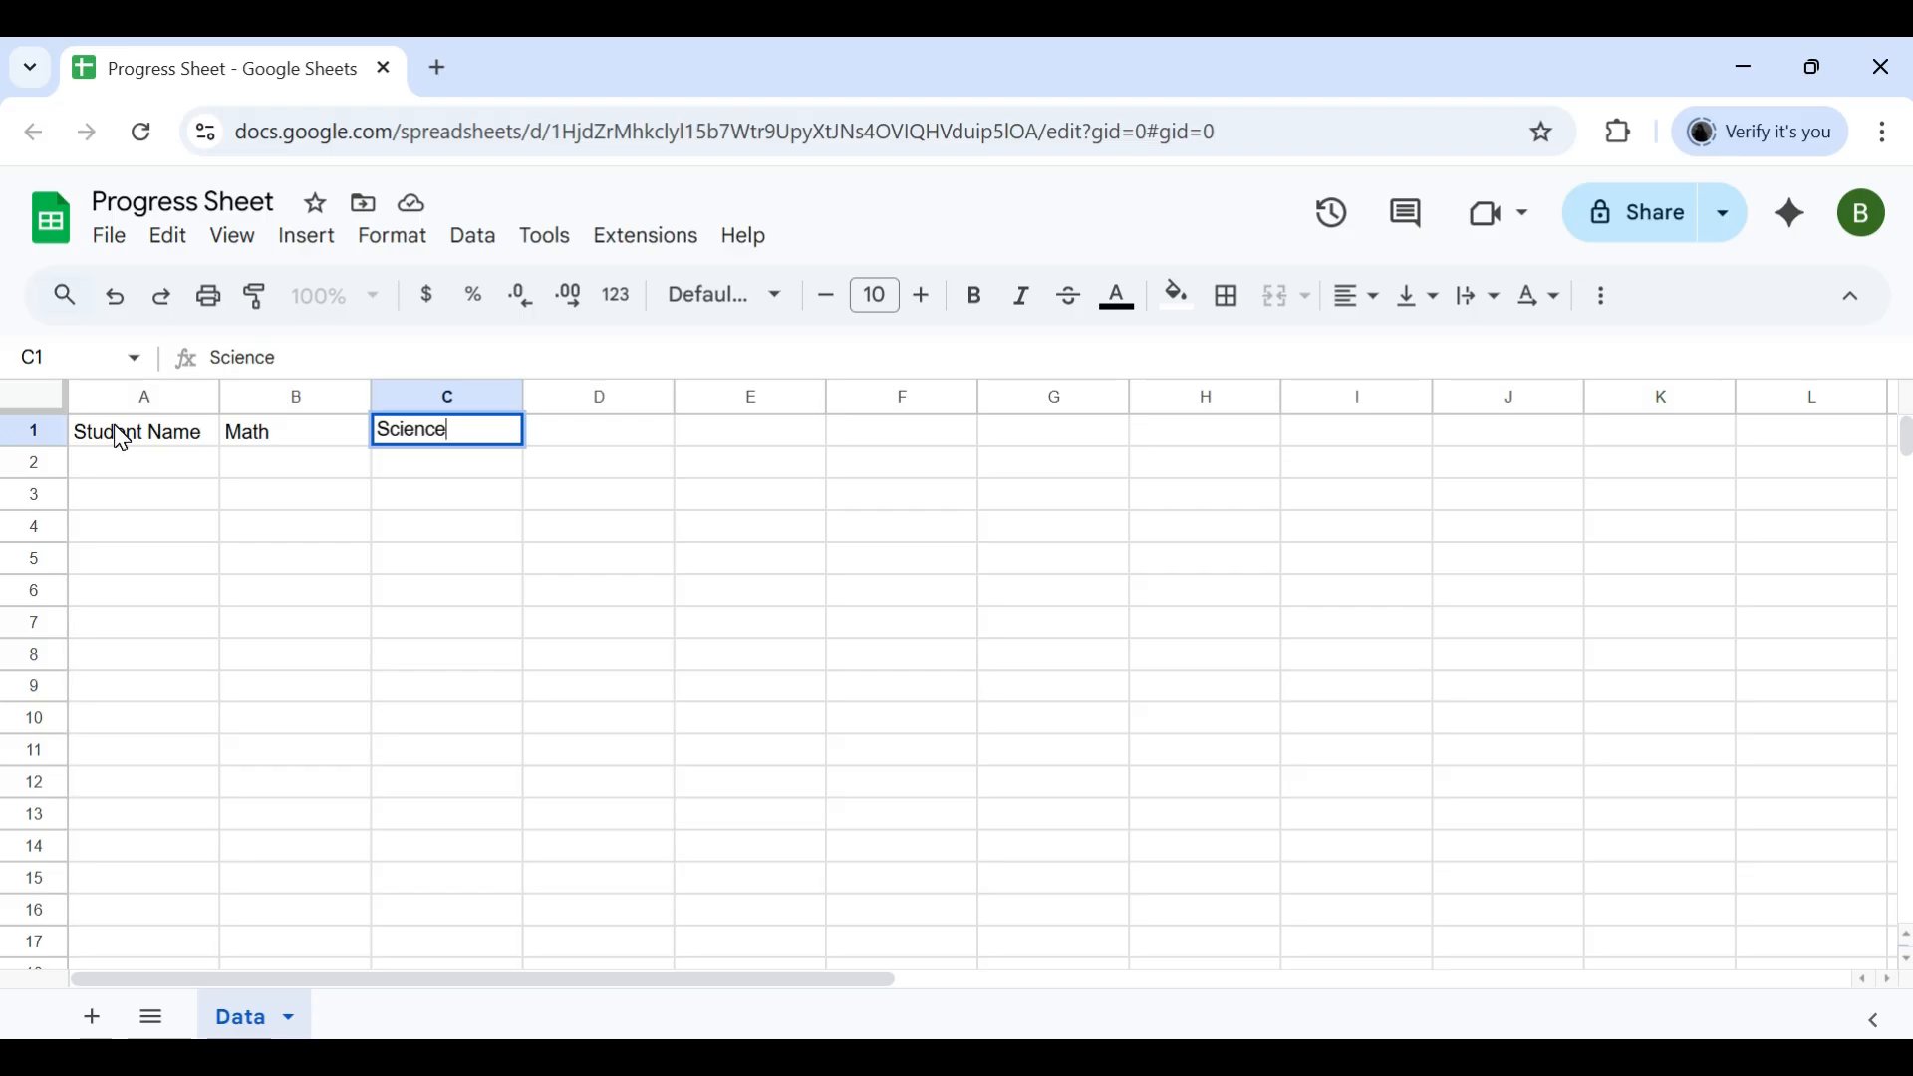
key(Tab)
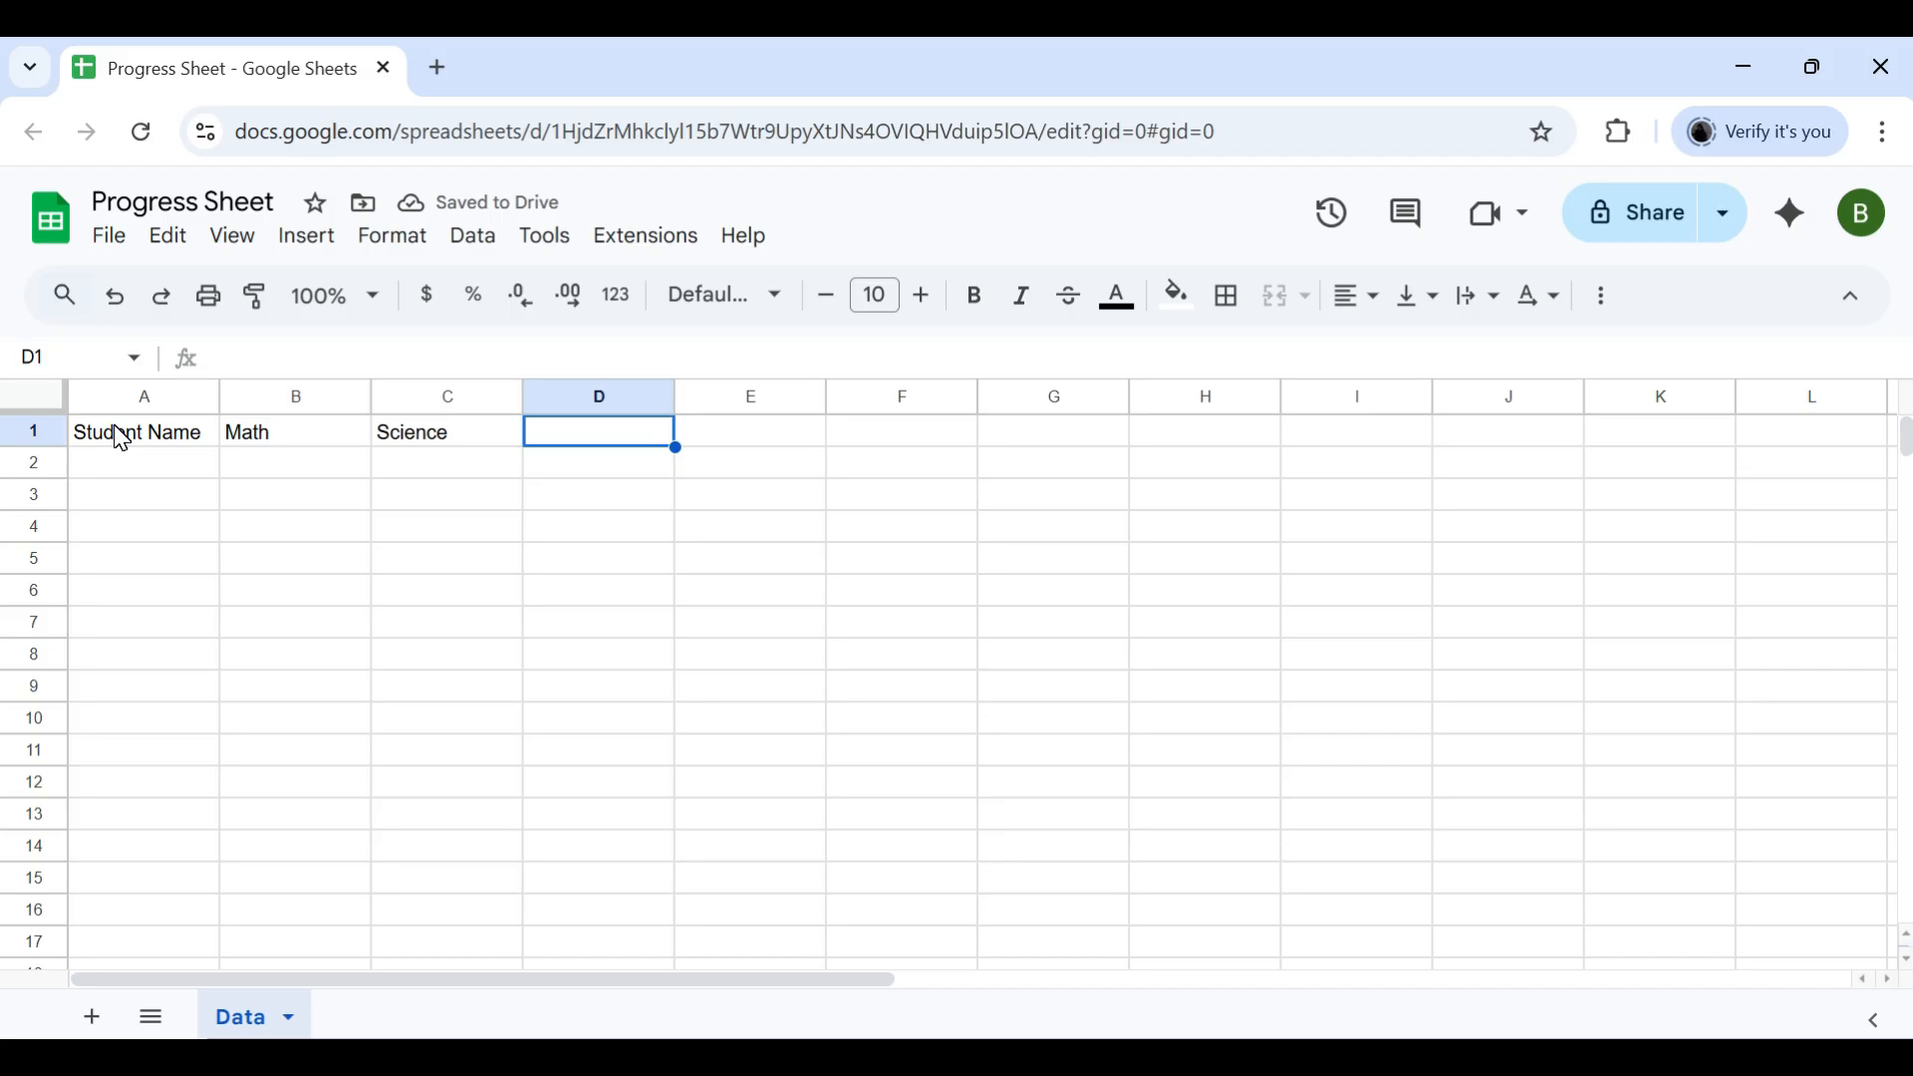
Add the headers English and Average in cells D1 and E1
text(Engli)
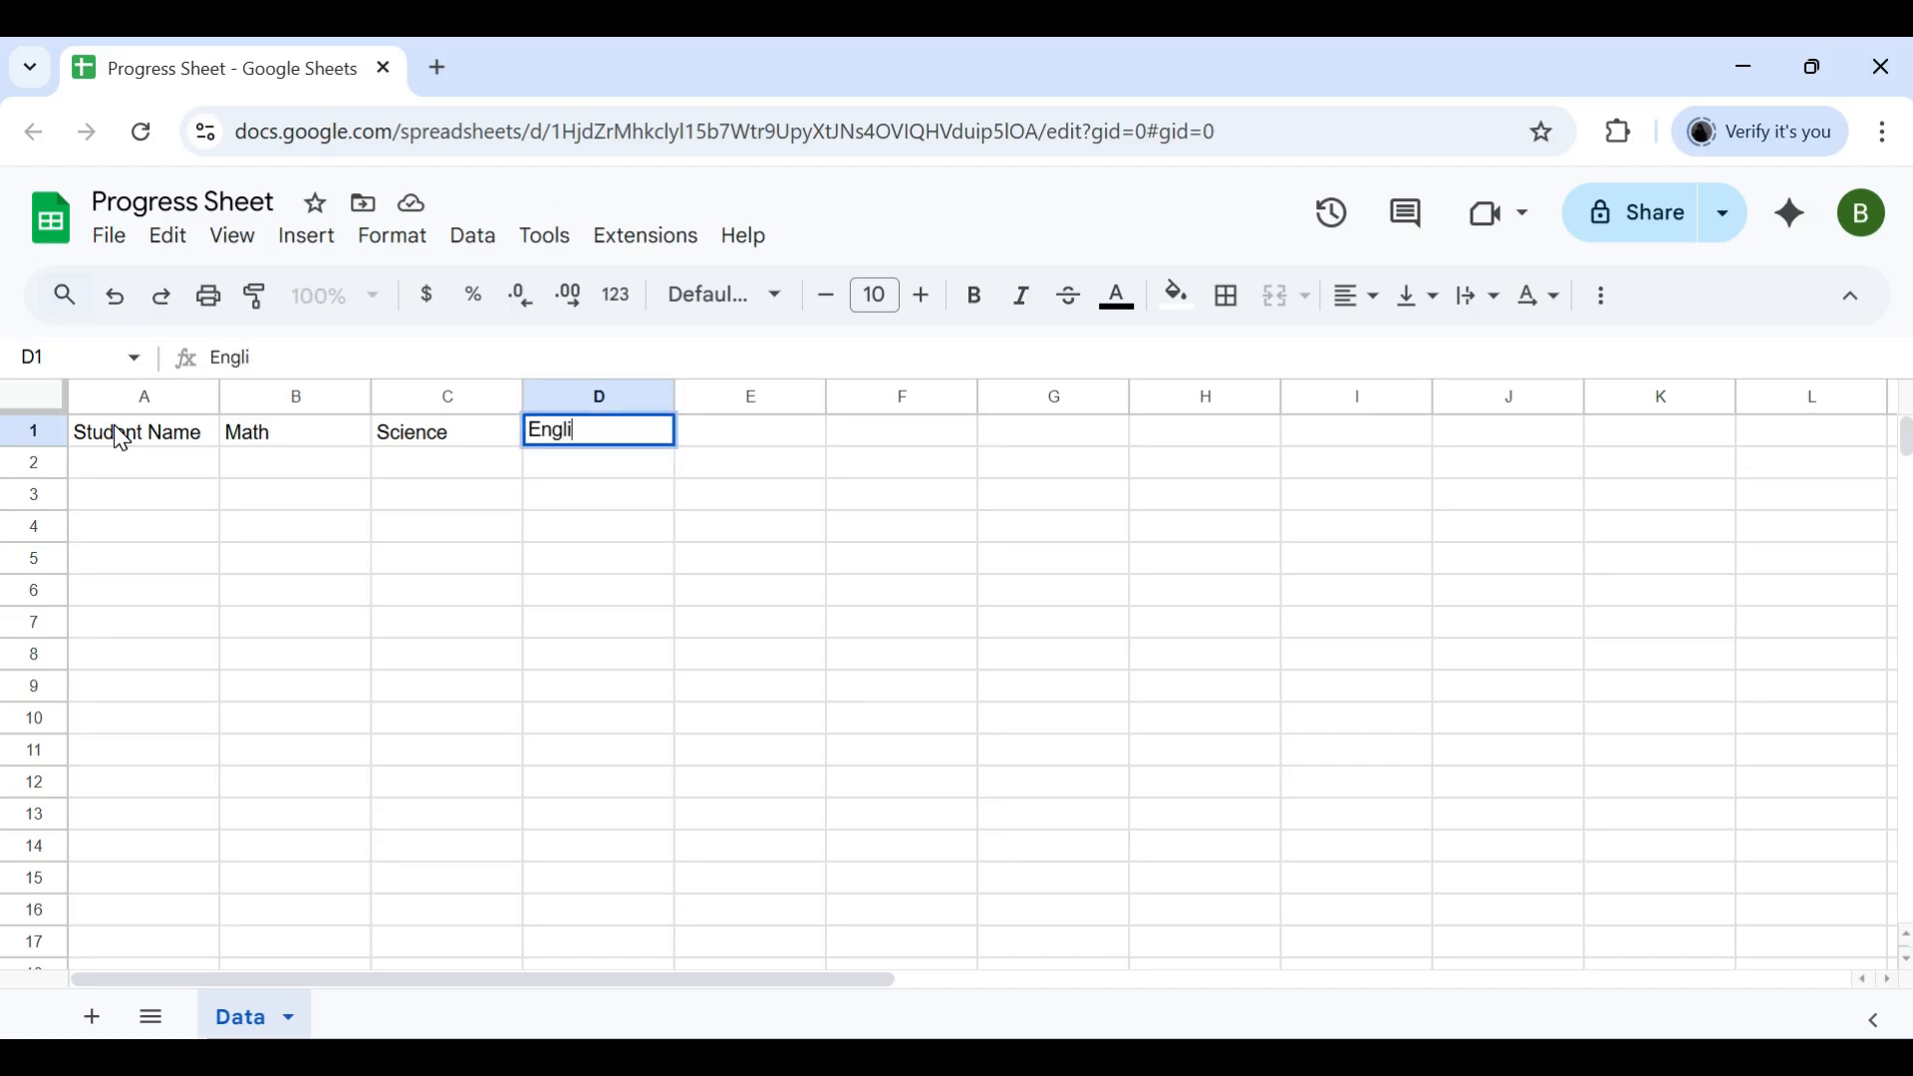
text(sh)
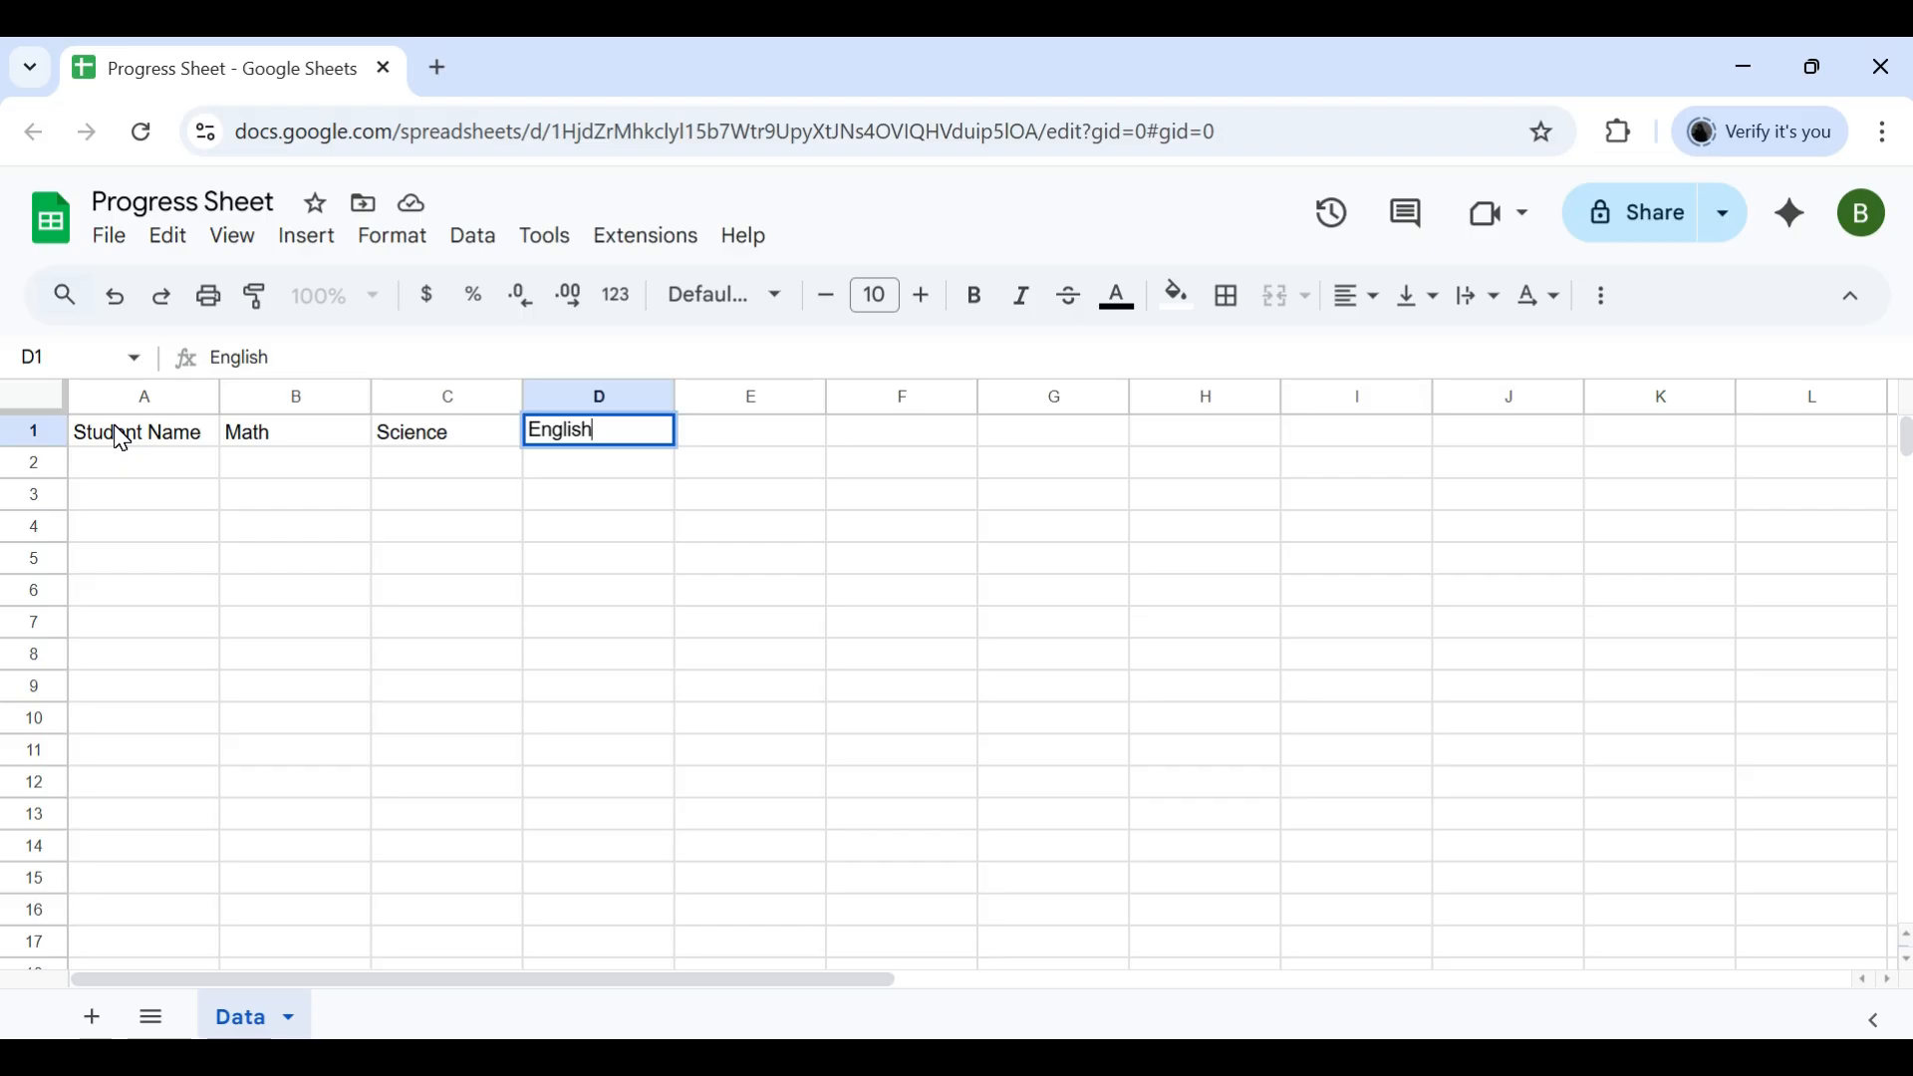
key(Tab)
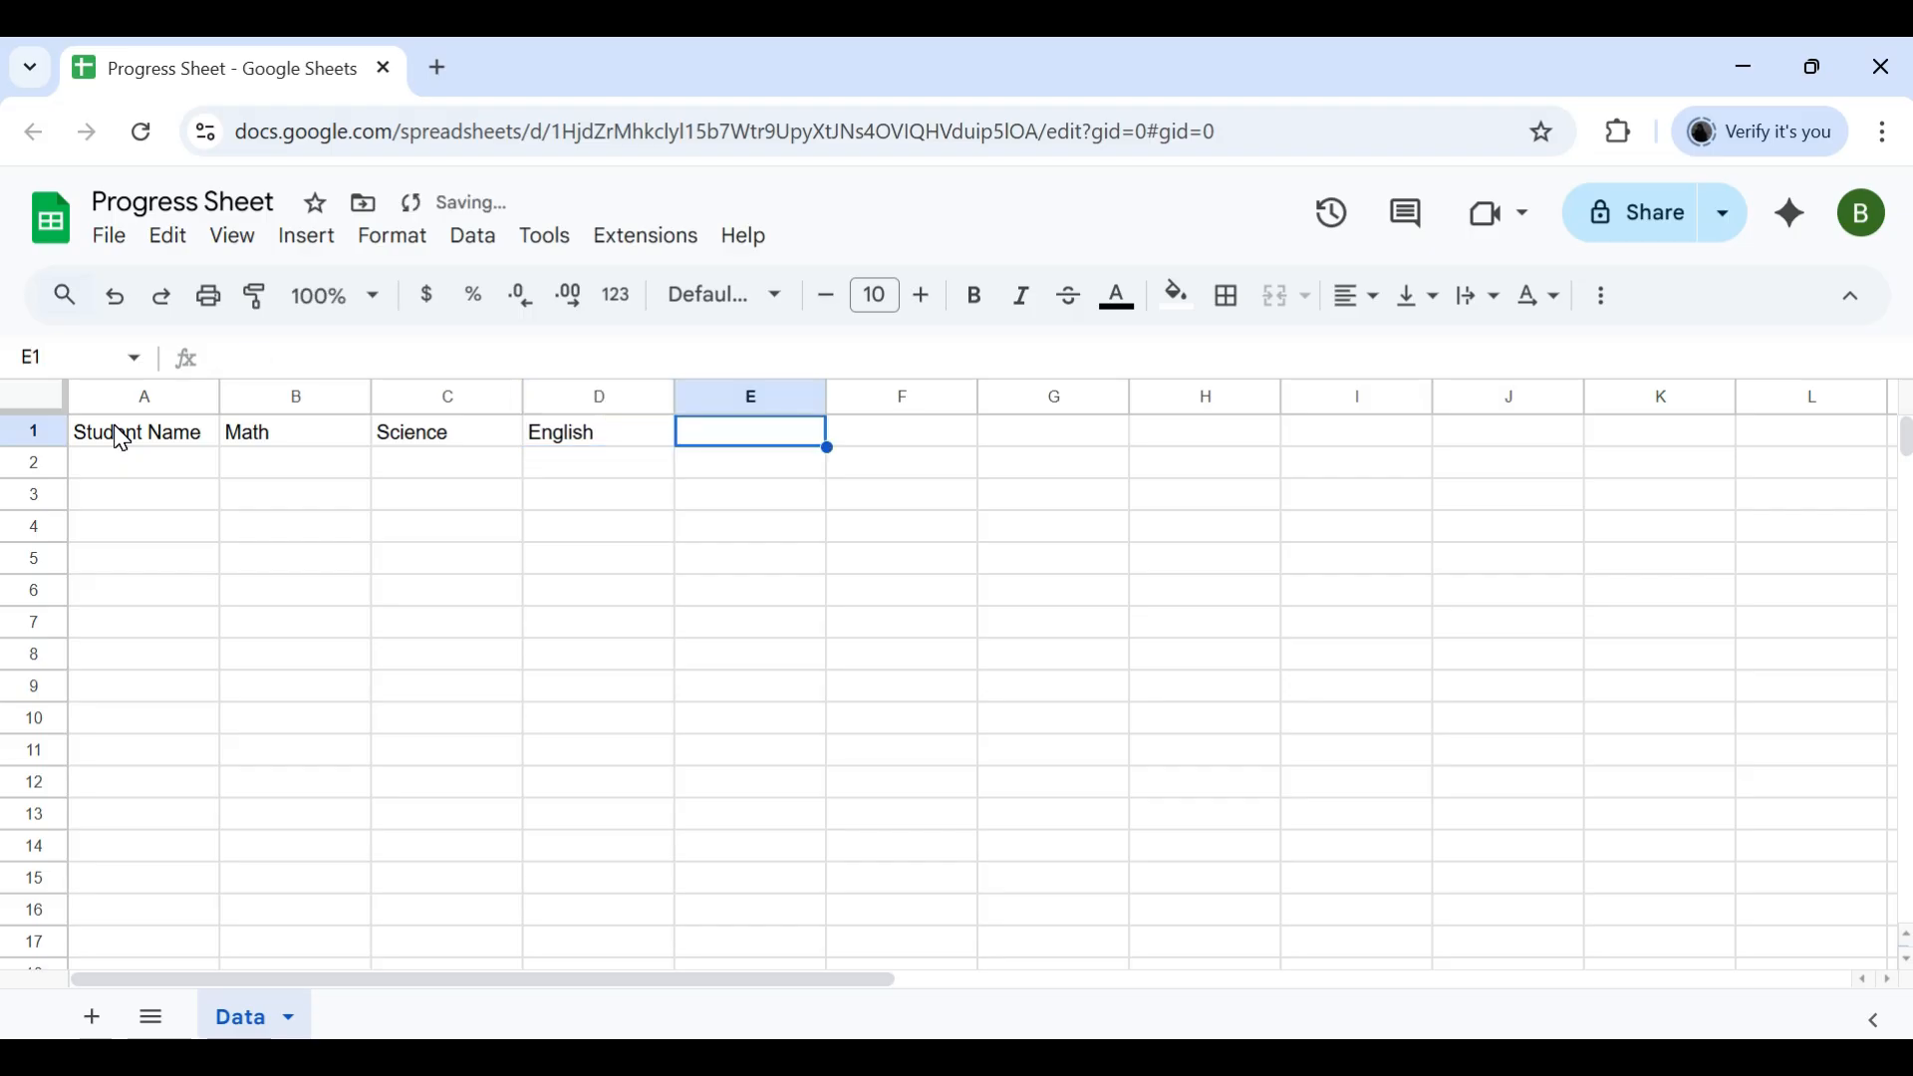
text(Aver)
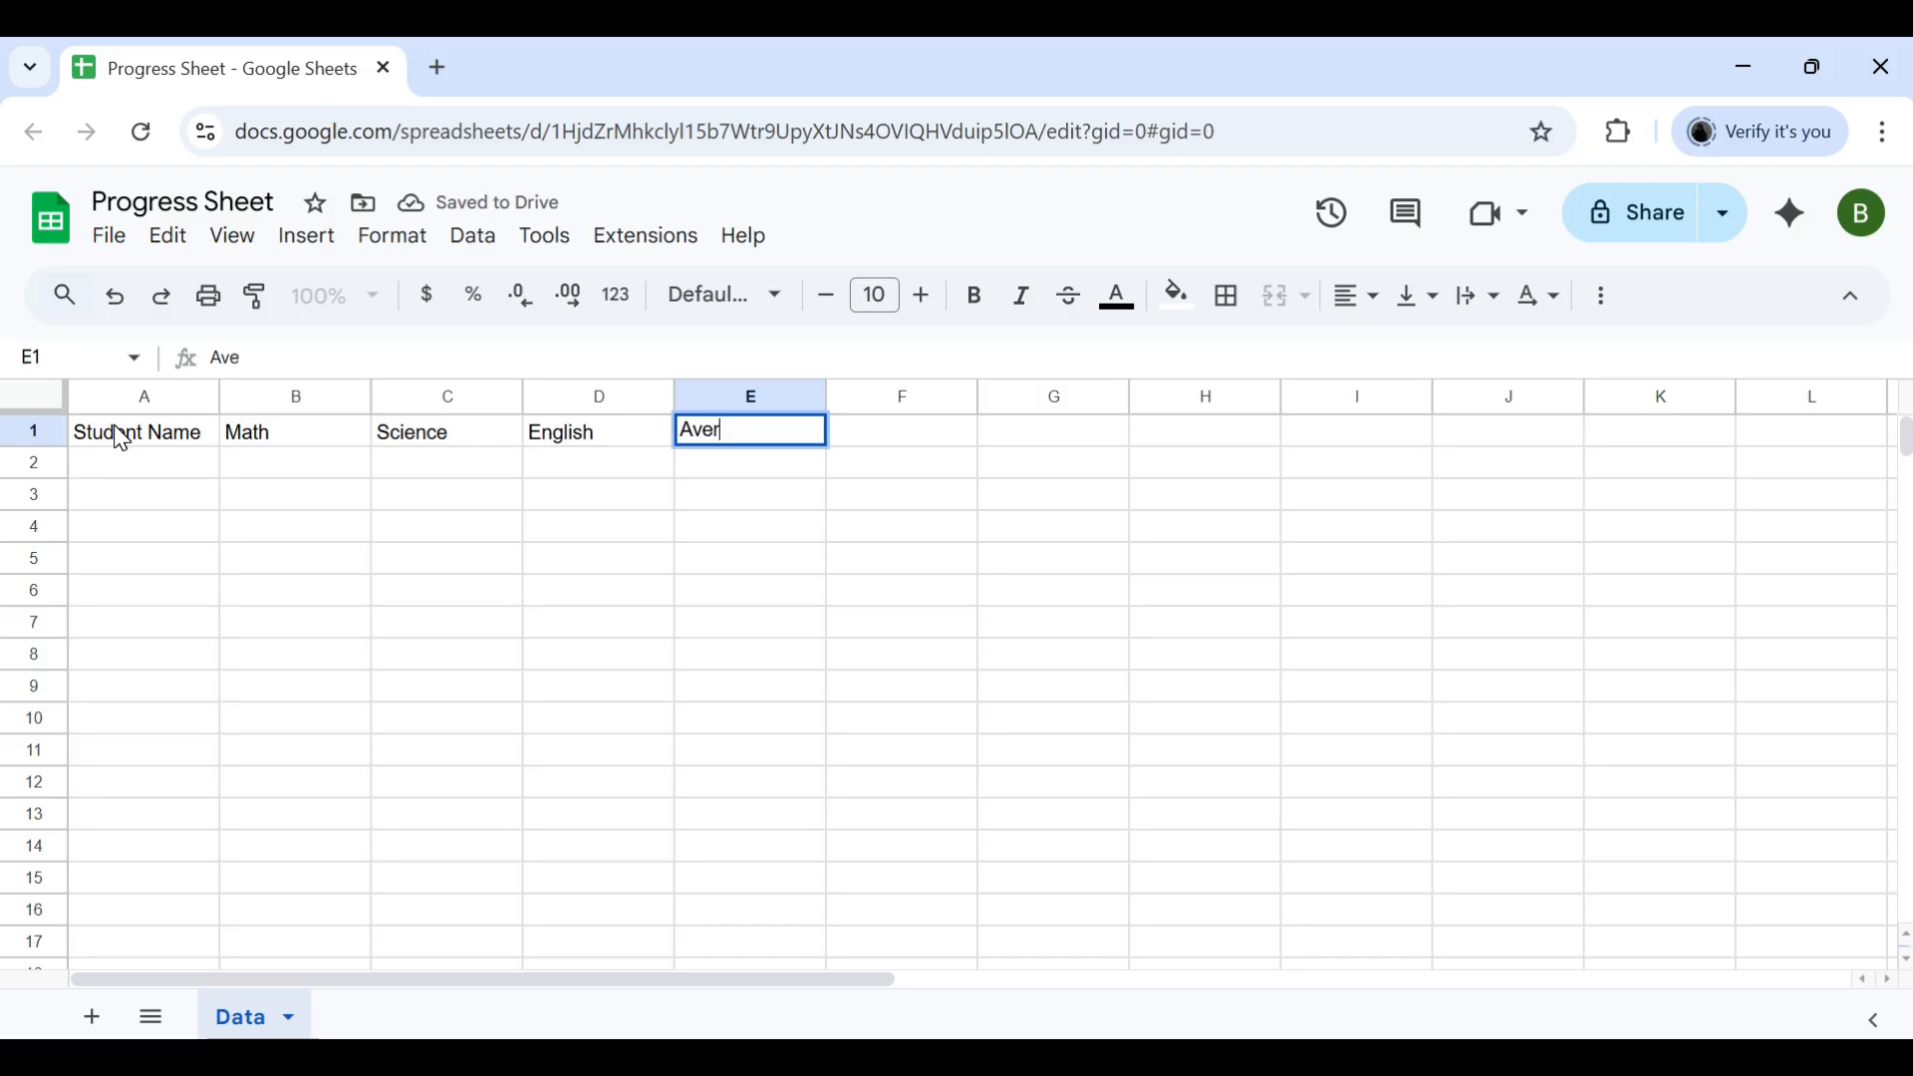
text(age)
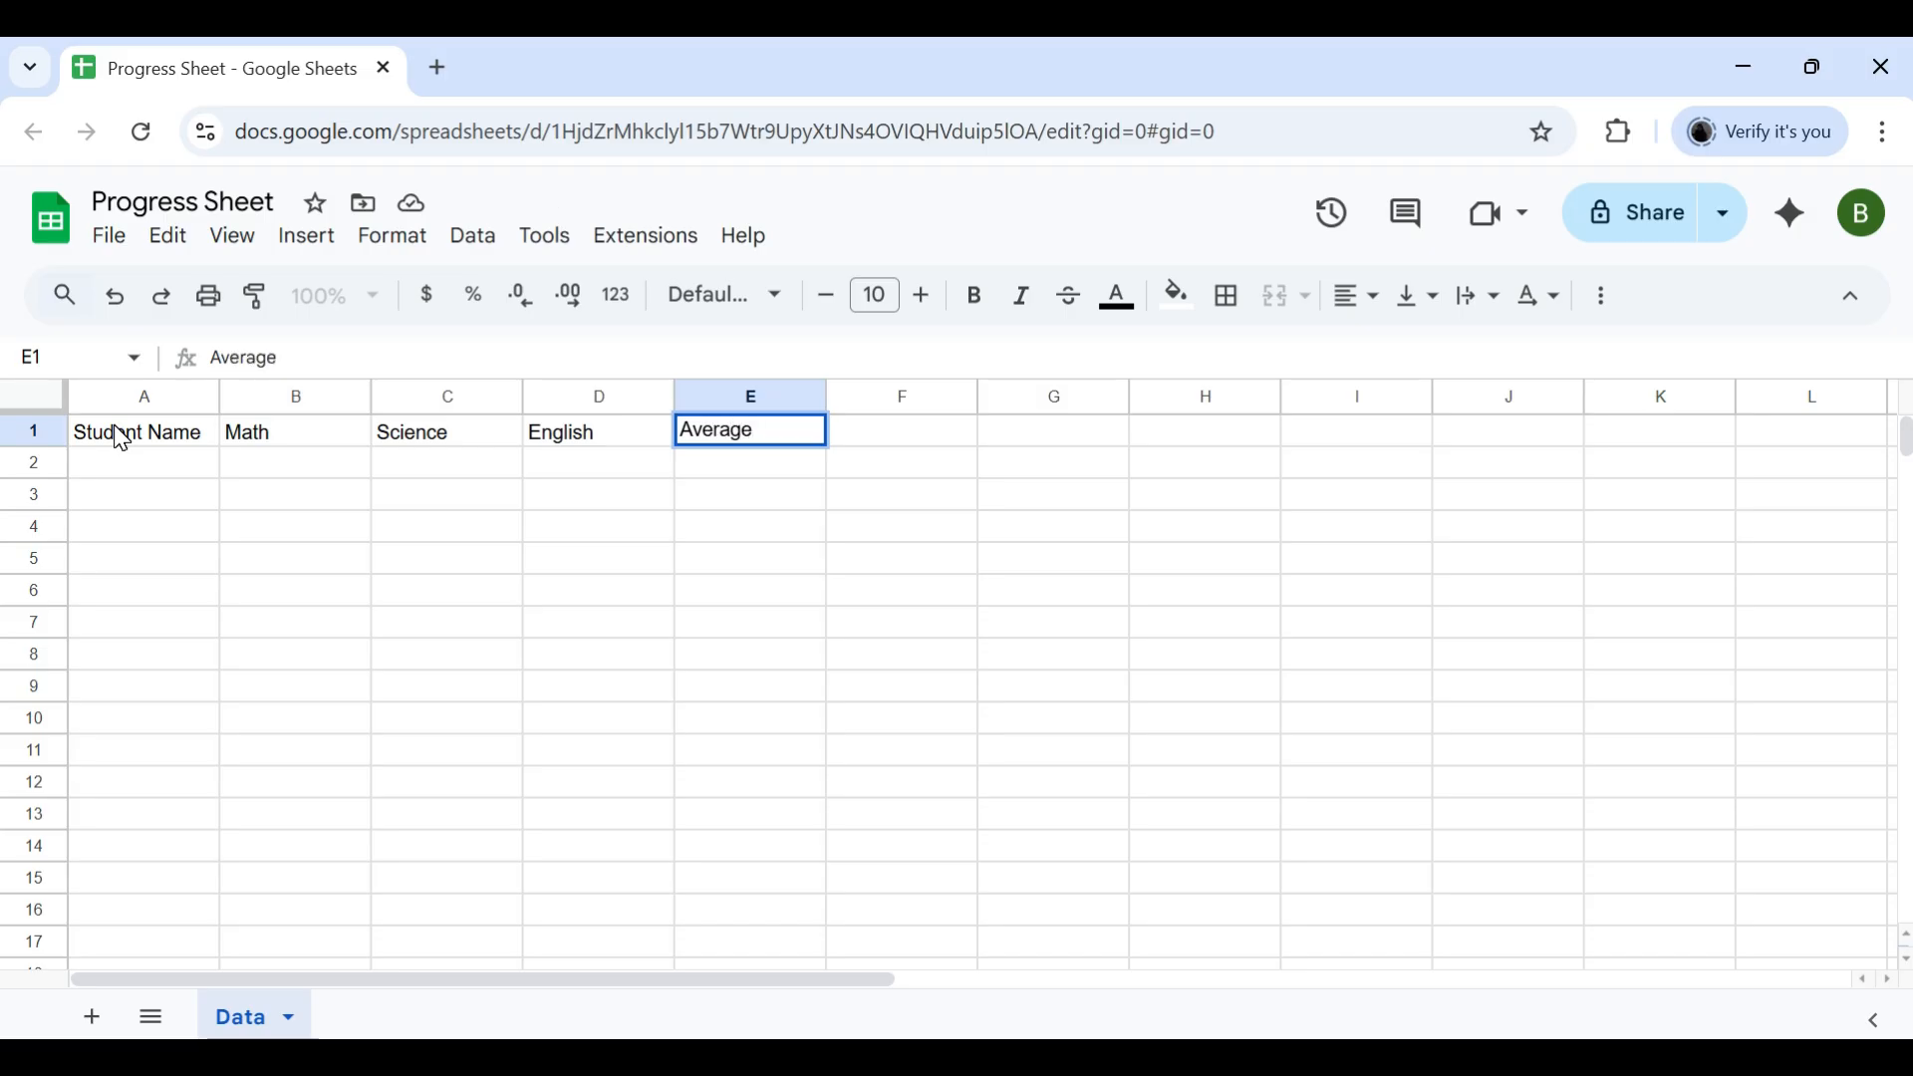
key(Tab)
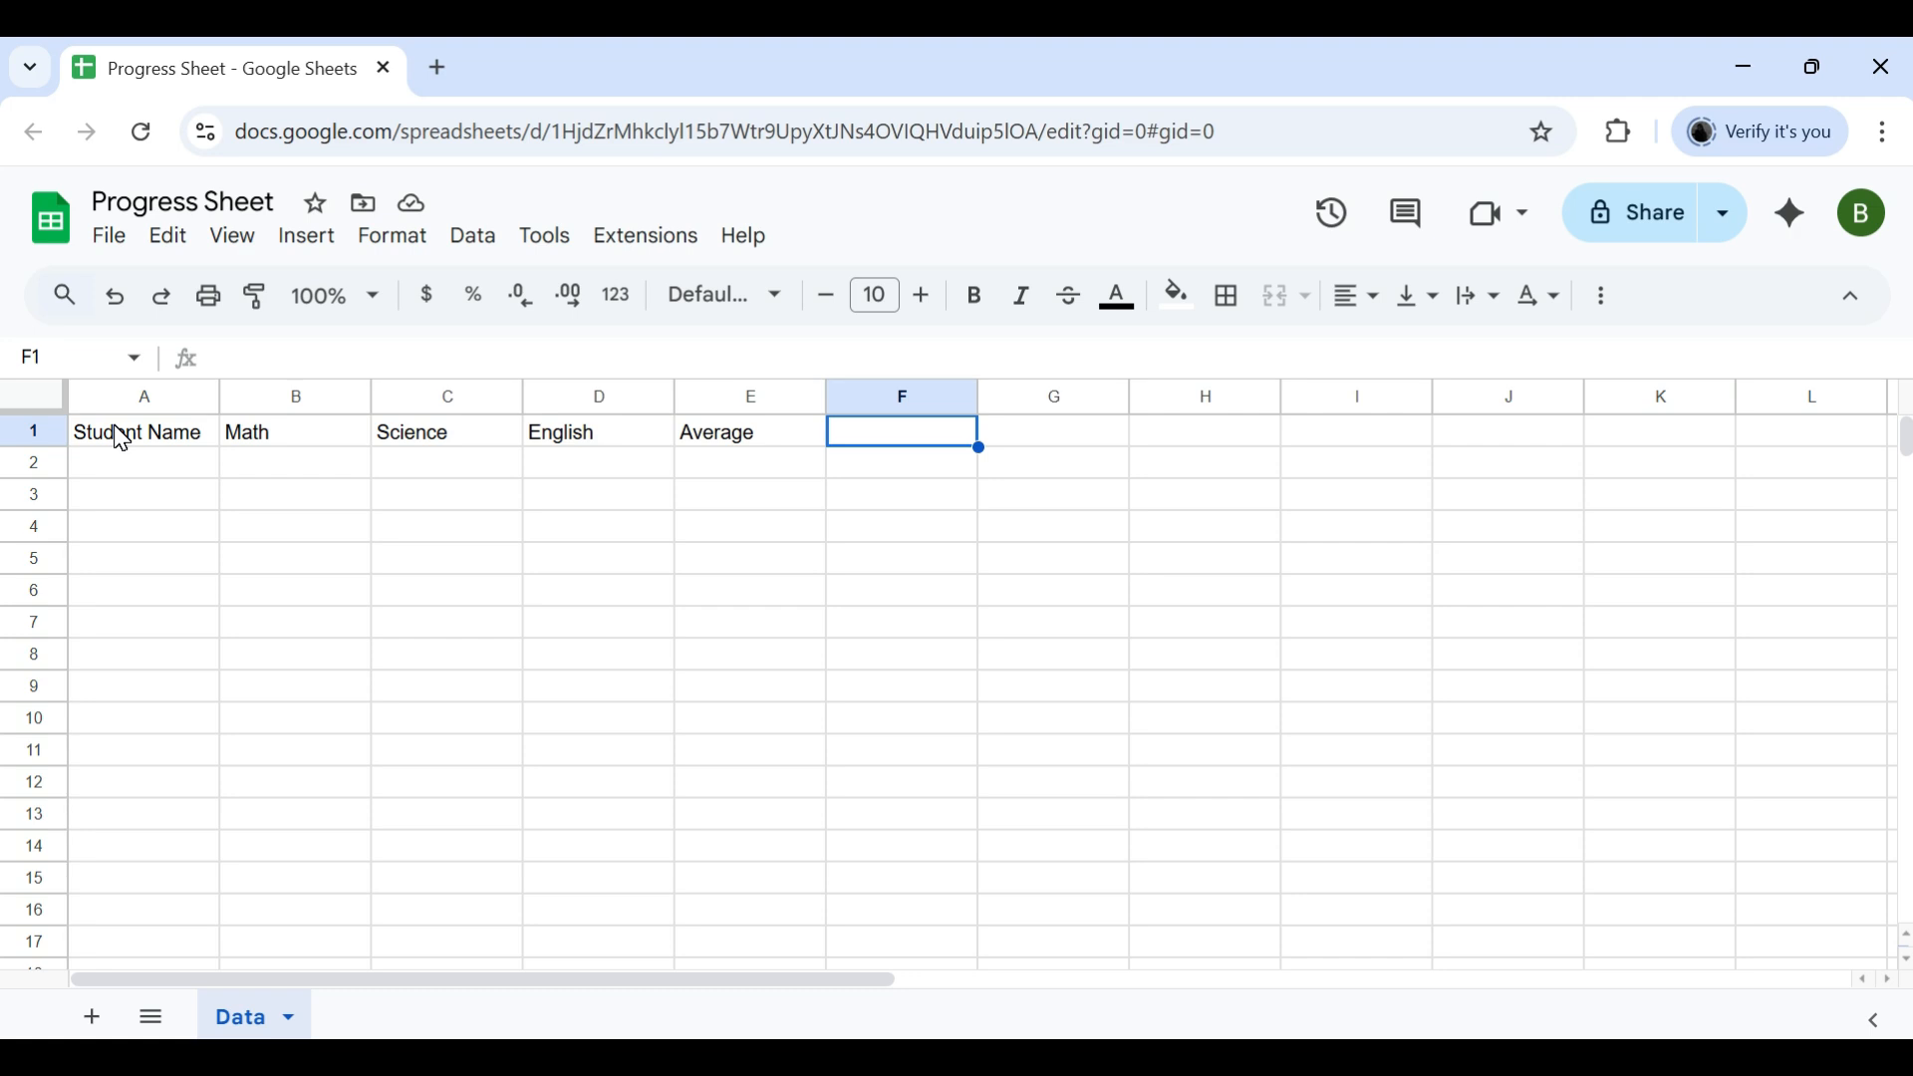
Enter the four students' first names under Student Name in cells A2 to A5
click(168, 439)
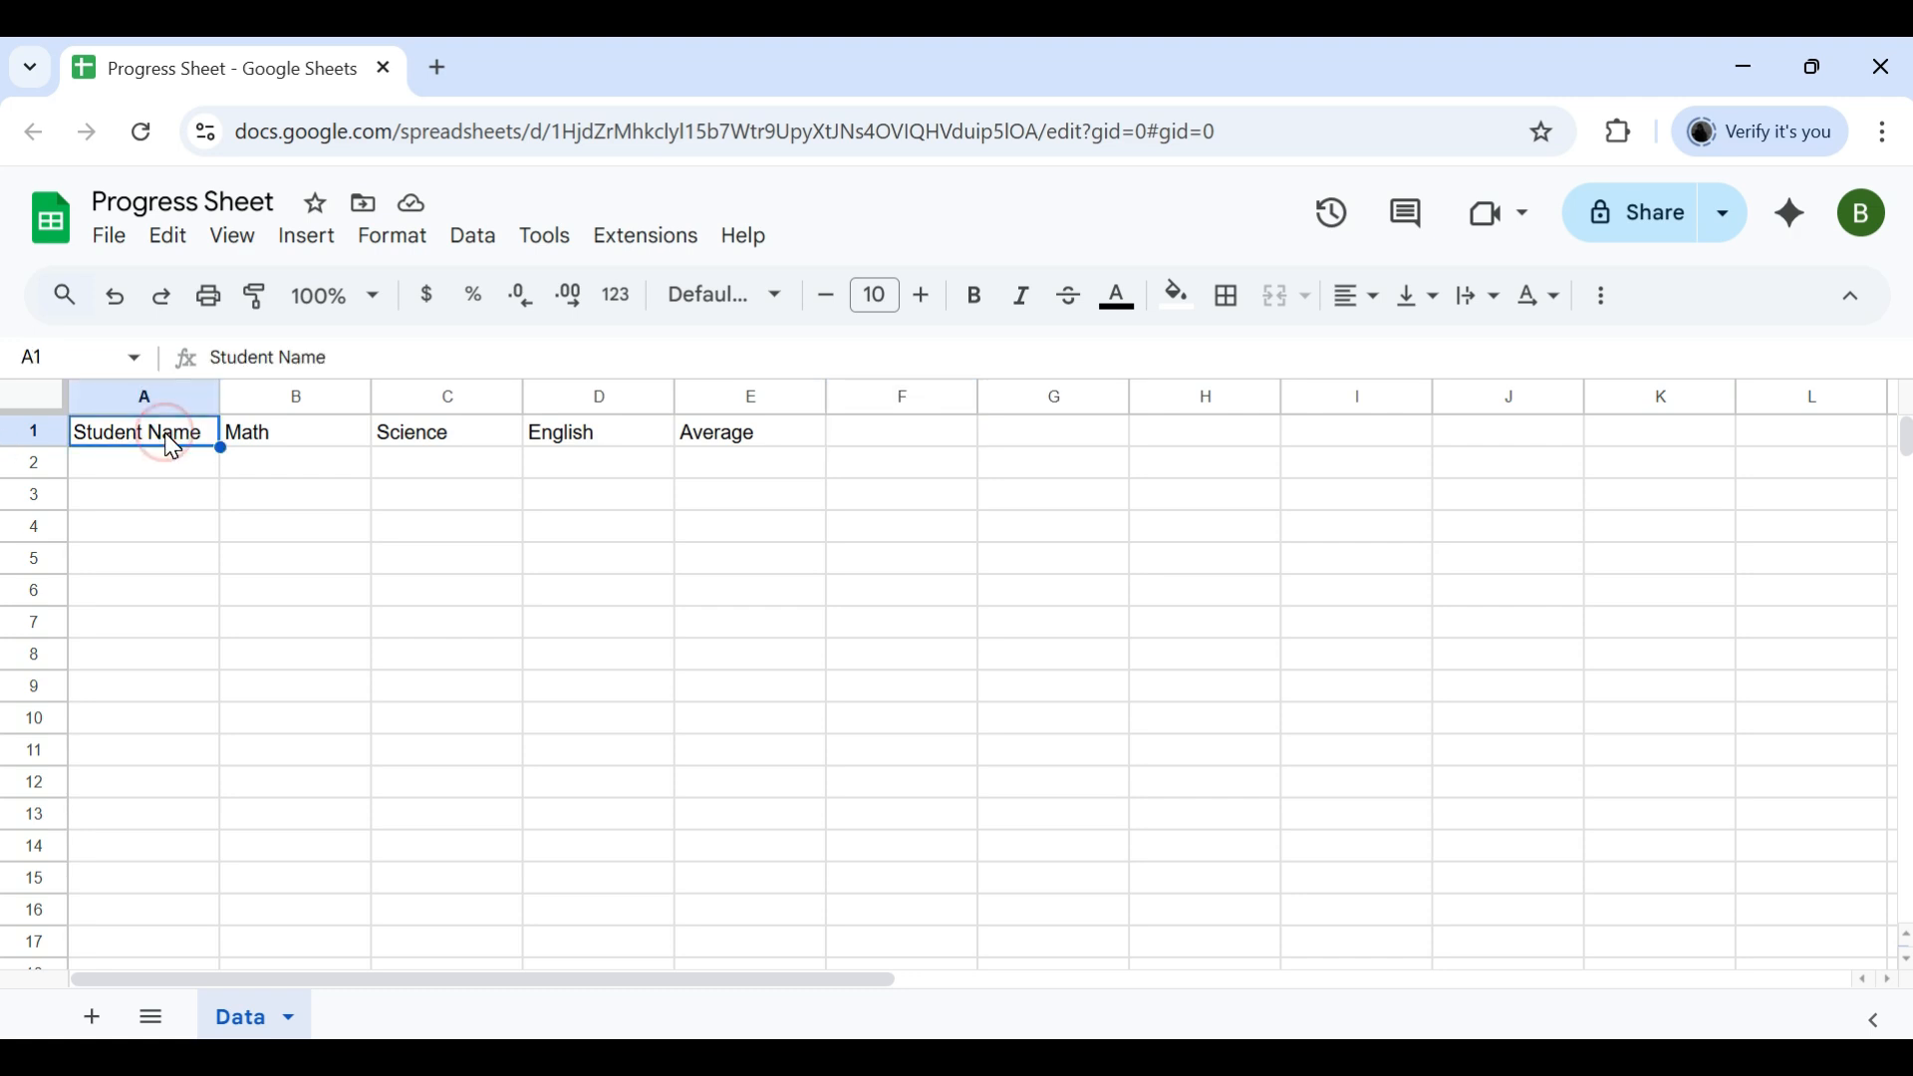
click(167, 435)
key(Down)
text(Alice)
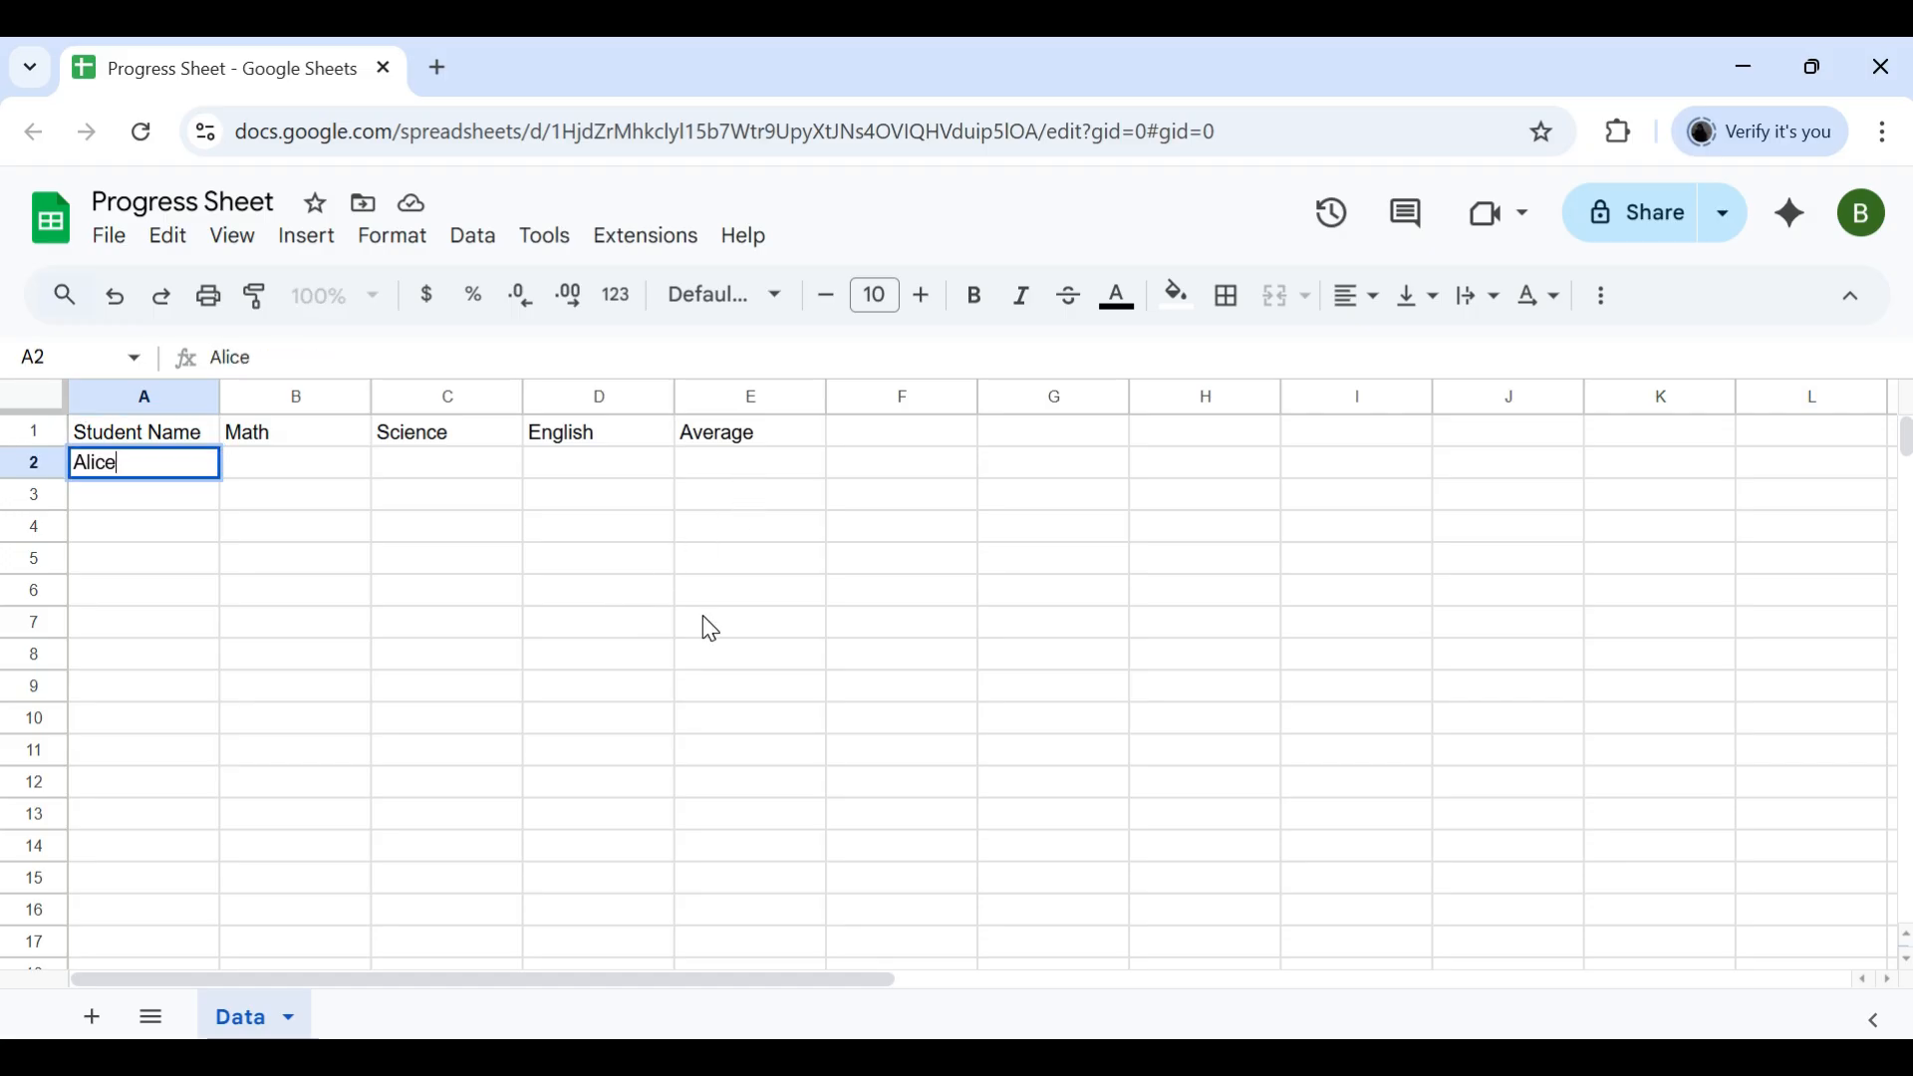
key(Return)
text(Ben)
key(Return)
text(Chole)
key(Return)
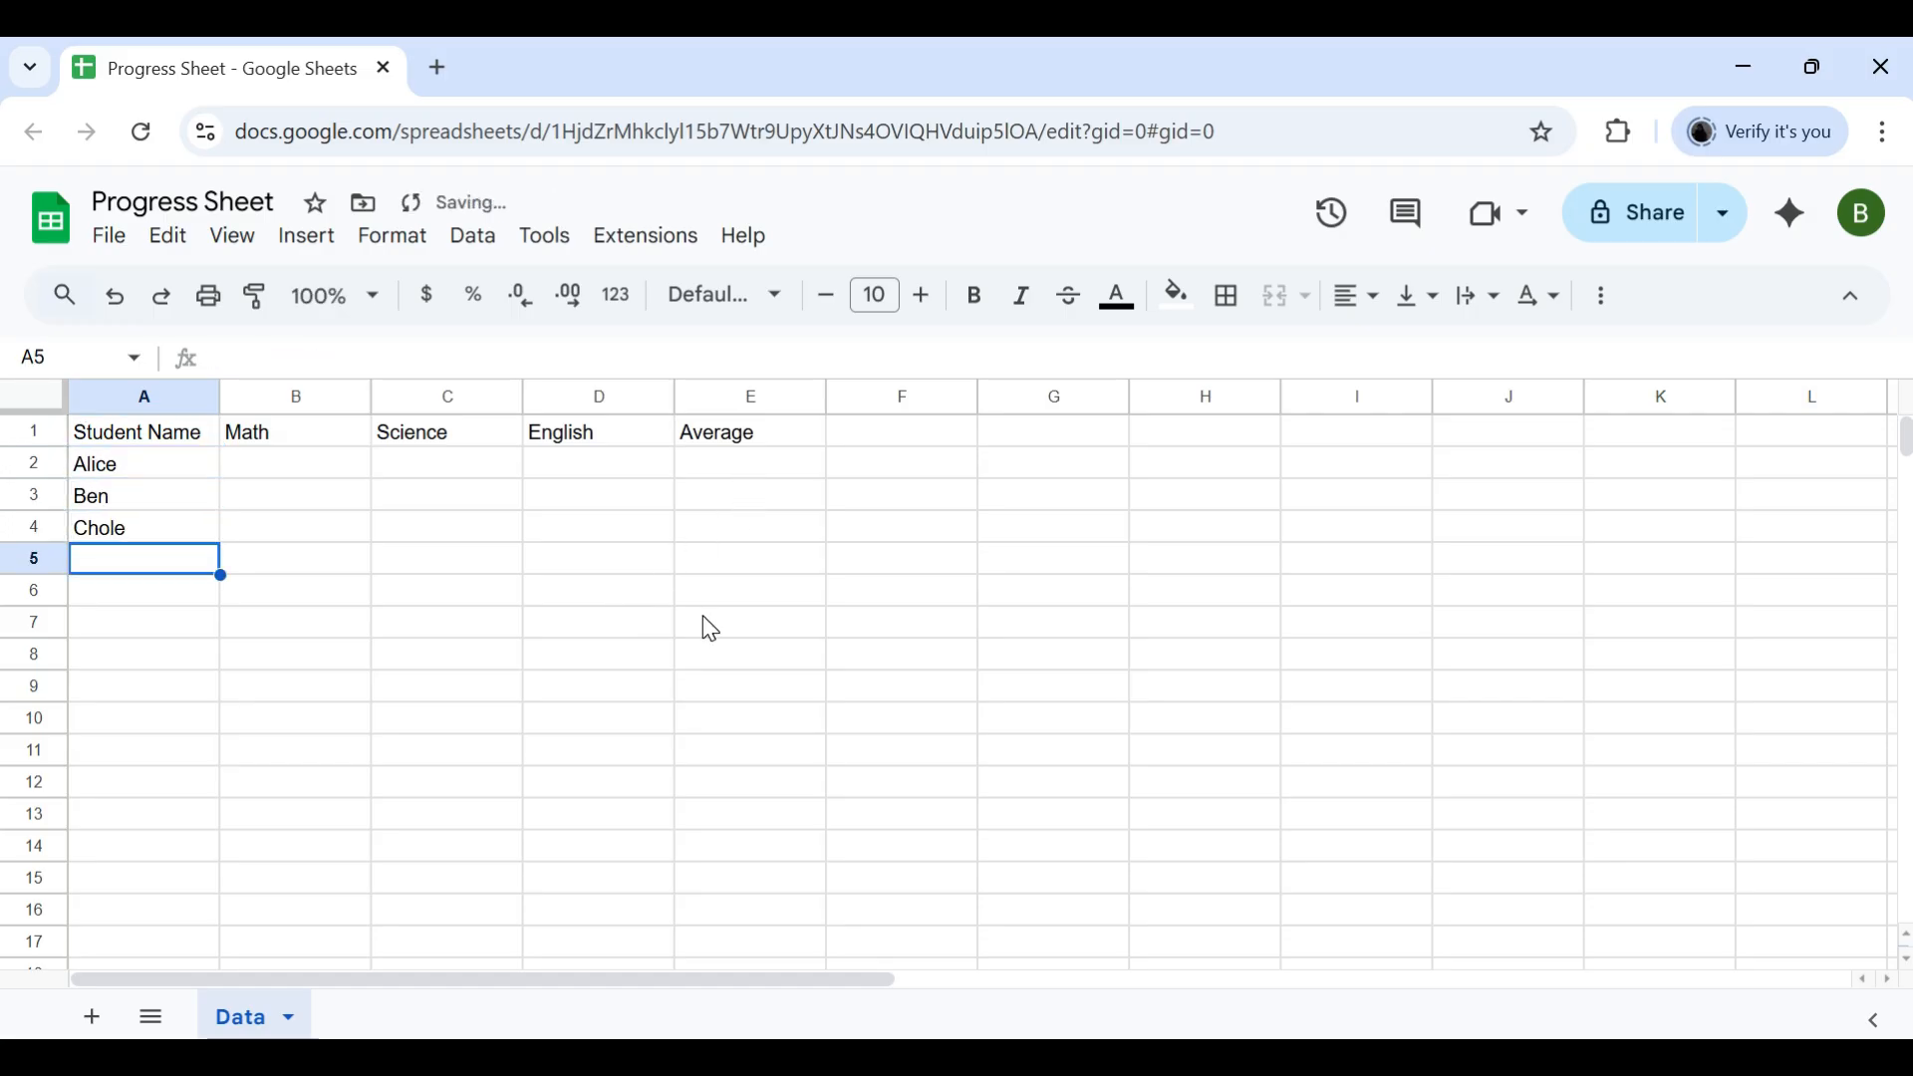
text(David)
key(Return)
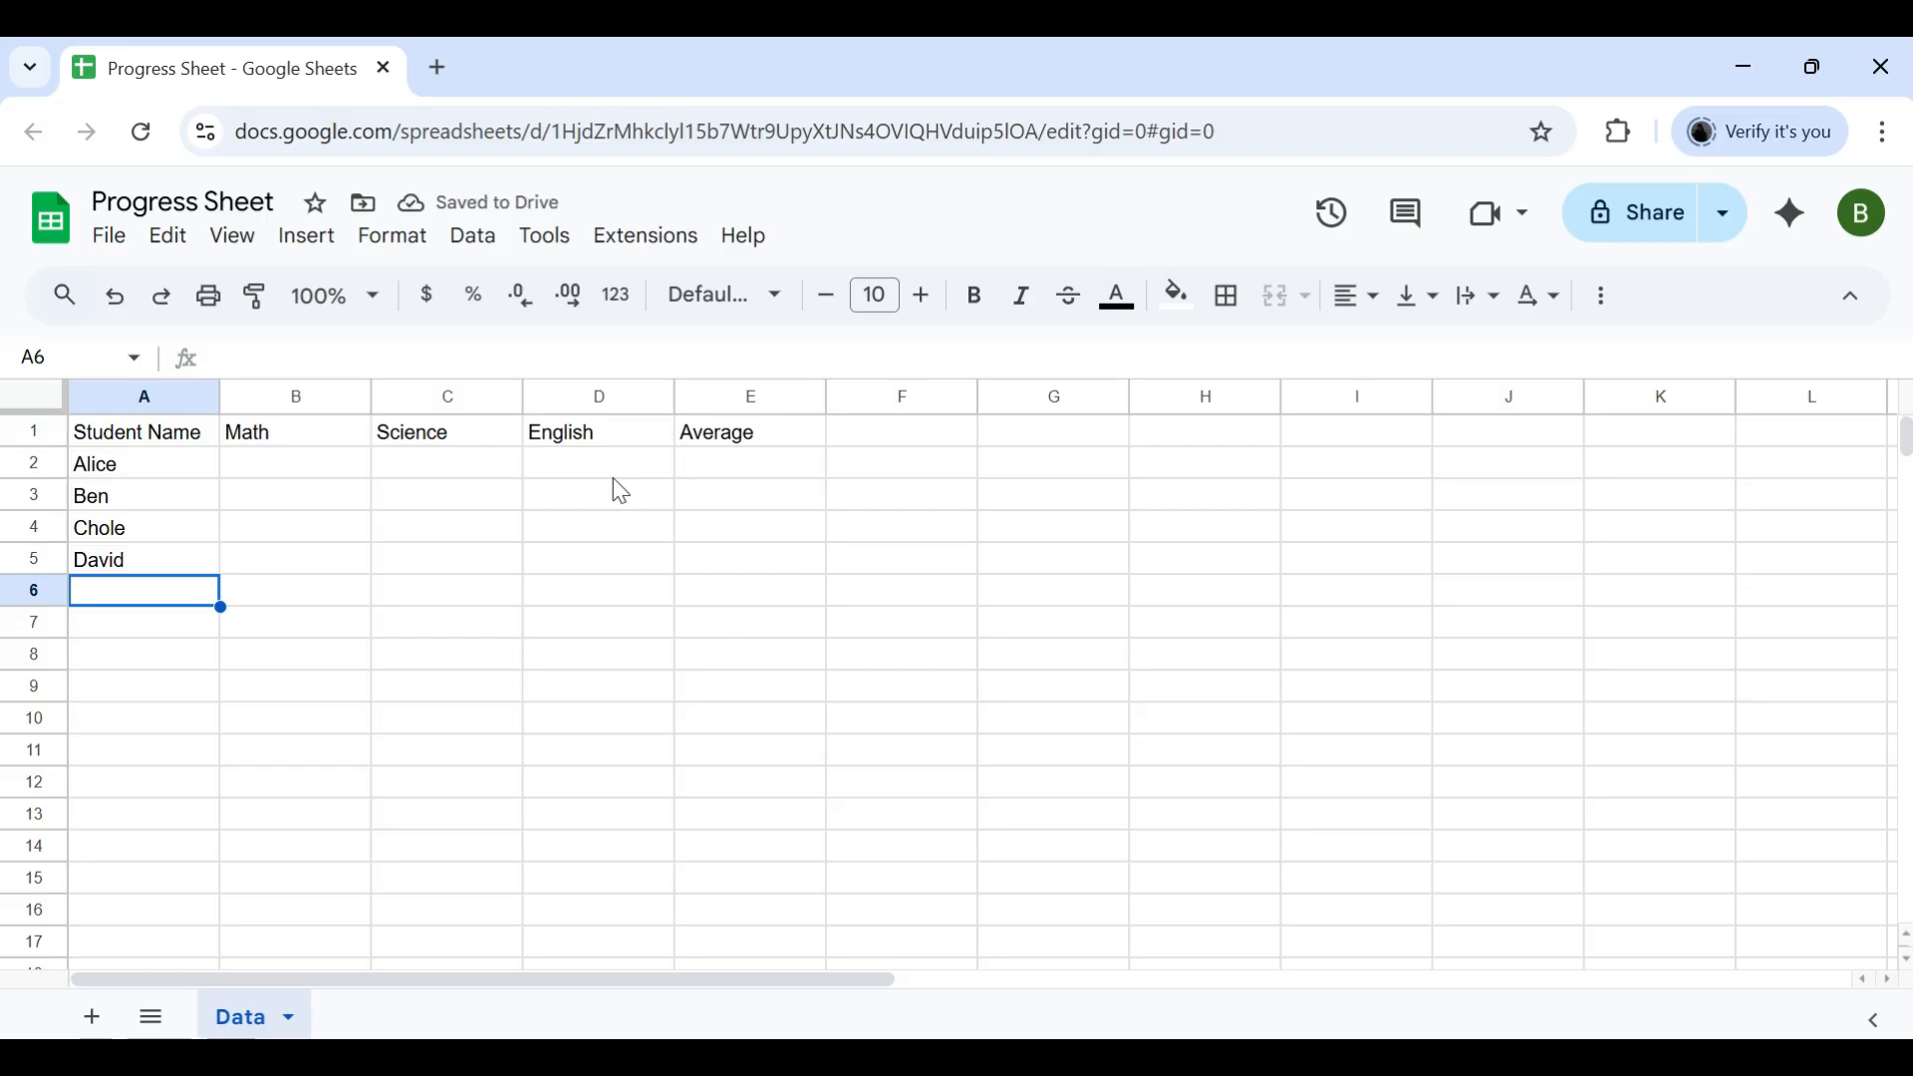
Fill in the Math scores 88, 67, 95 and 65 in cells B2 to B5
click(286, 464)
text(88)
key(Return)
text(67)
key(Return)
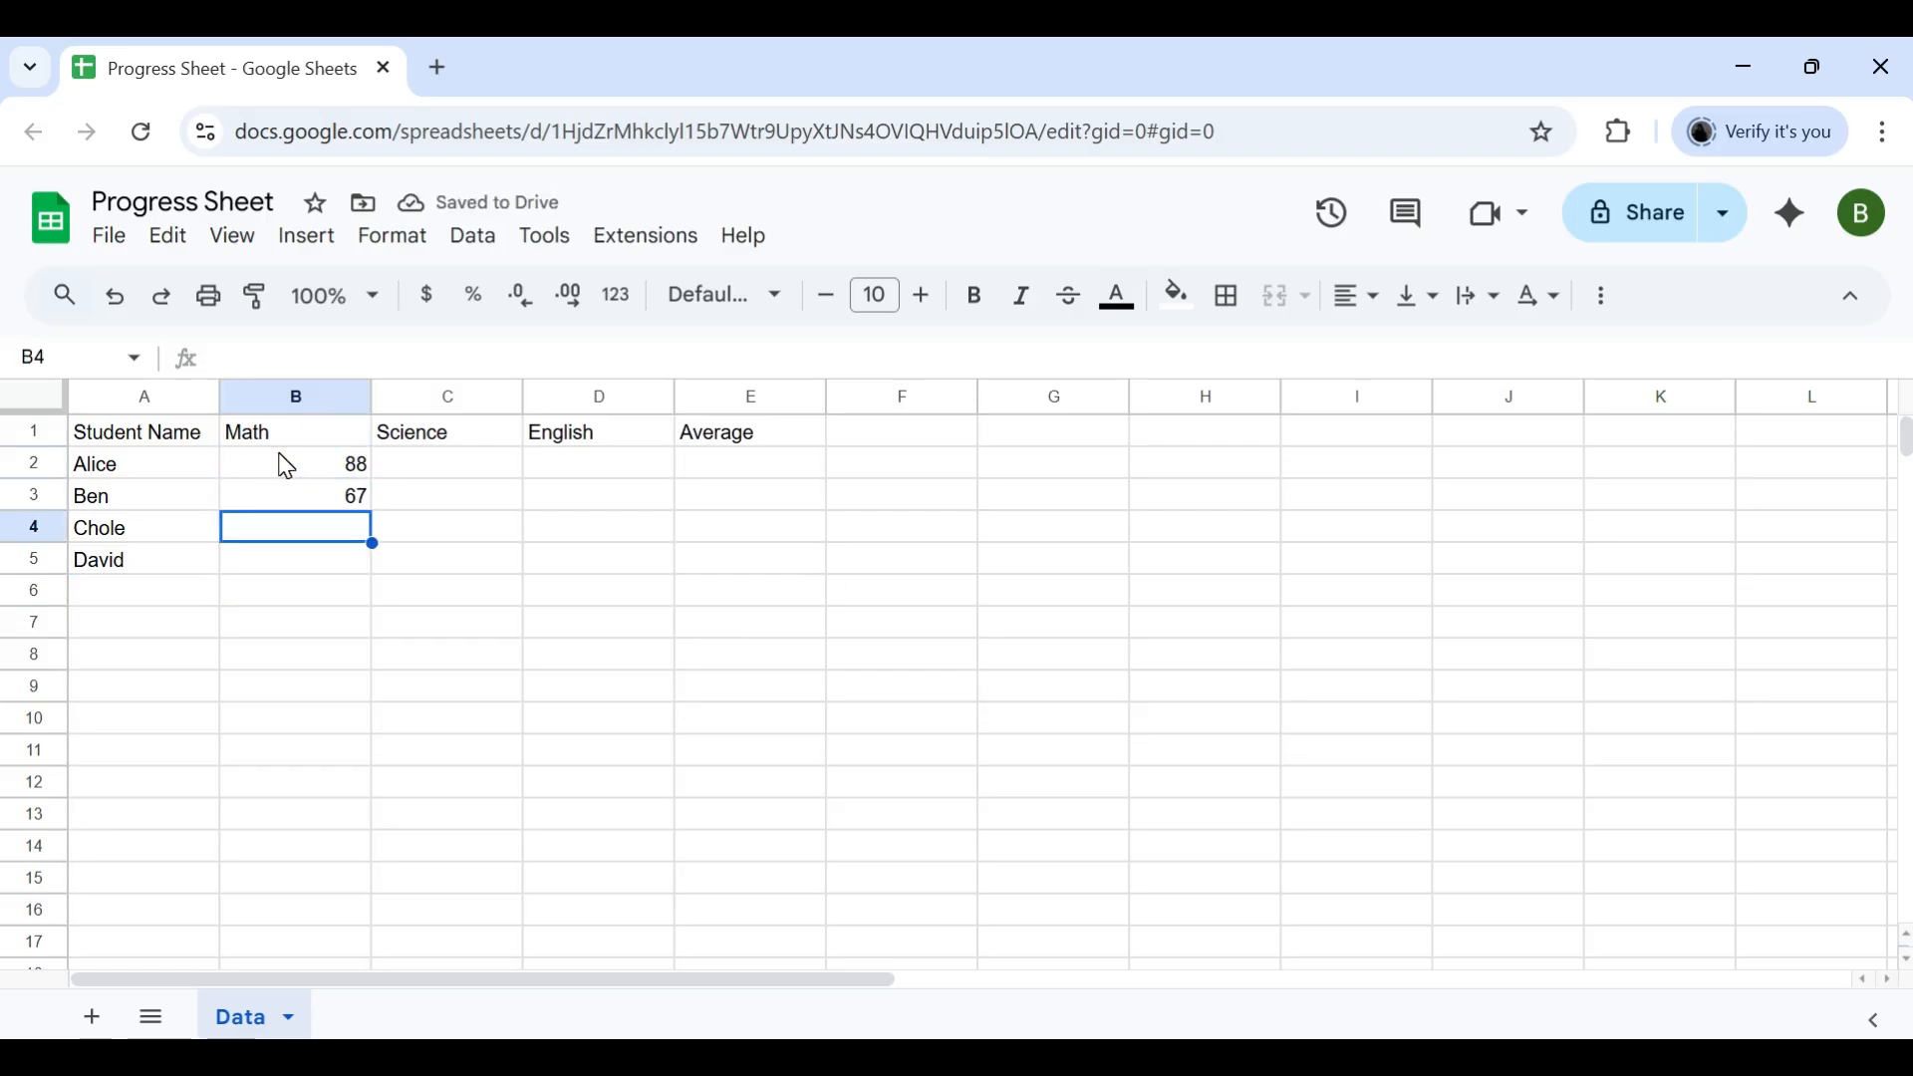
text(95)
key(Return)
text(65)
key(Return)
text(80)
key(Escape)
Fill in the Science scores 91, 80, 92 and 72 in cells C2 to C5
click(423, 464)
text(91)
key(Return)
text(80)
key(Return)
text(92)
key(Return)
text(72)
key(Return)
Fill in the English scores 90, 68, 96 and 66 in cells D2 to D5
click(598, 465)
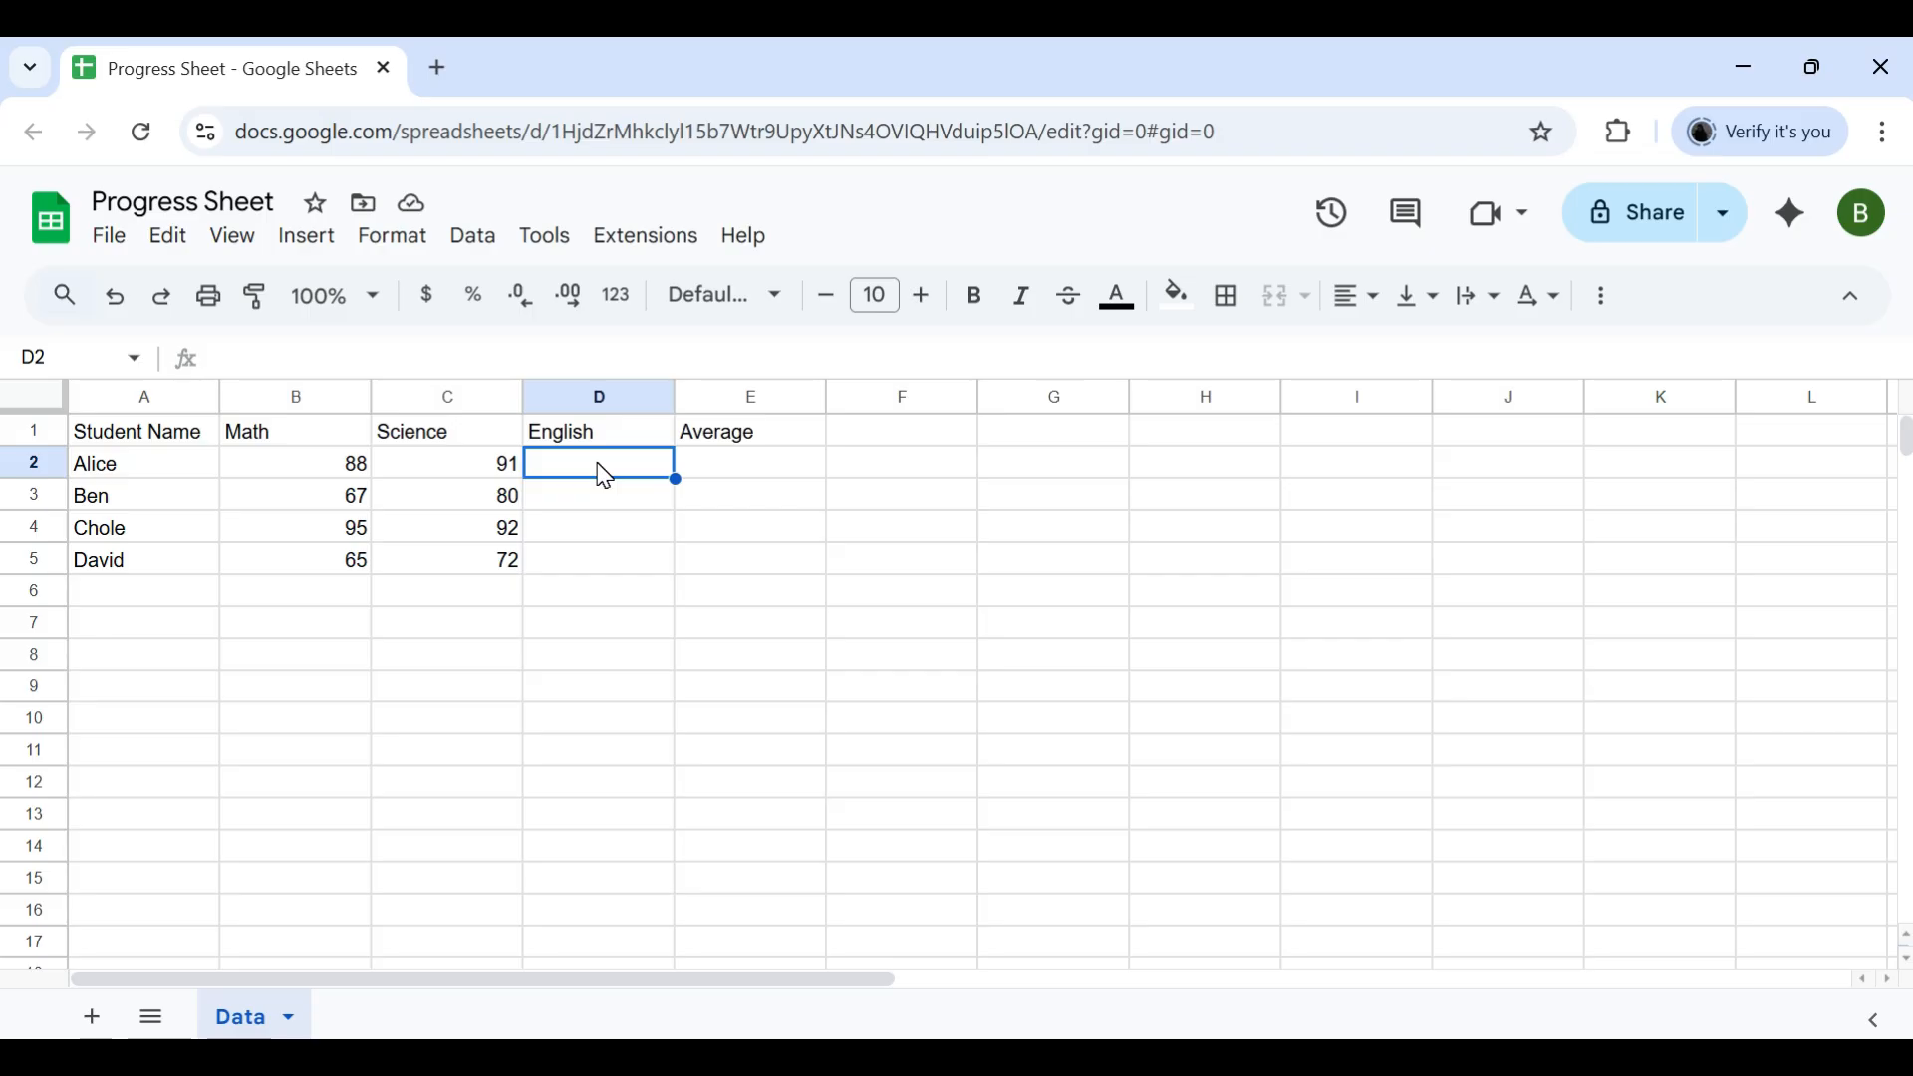
text(90)
key(Return)
text(68)
key(Return)
text(96)
key(Return)
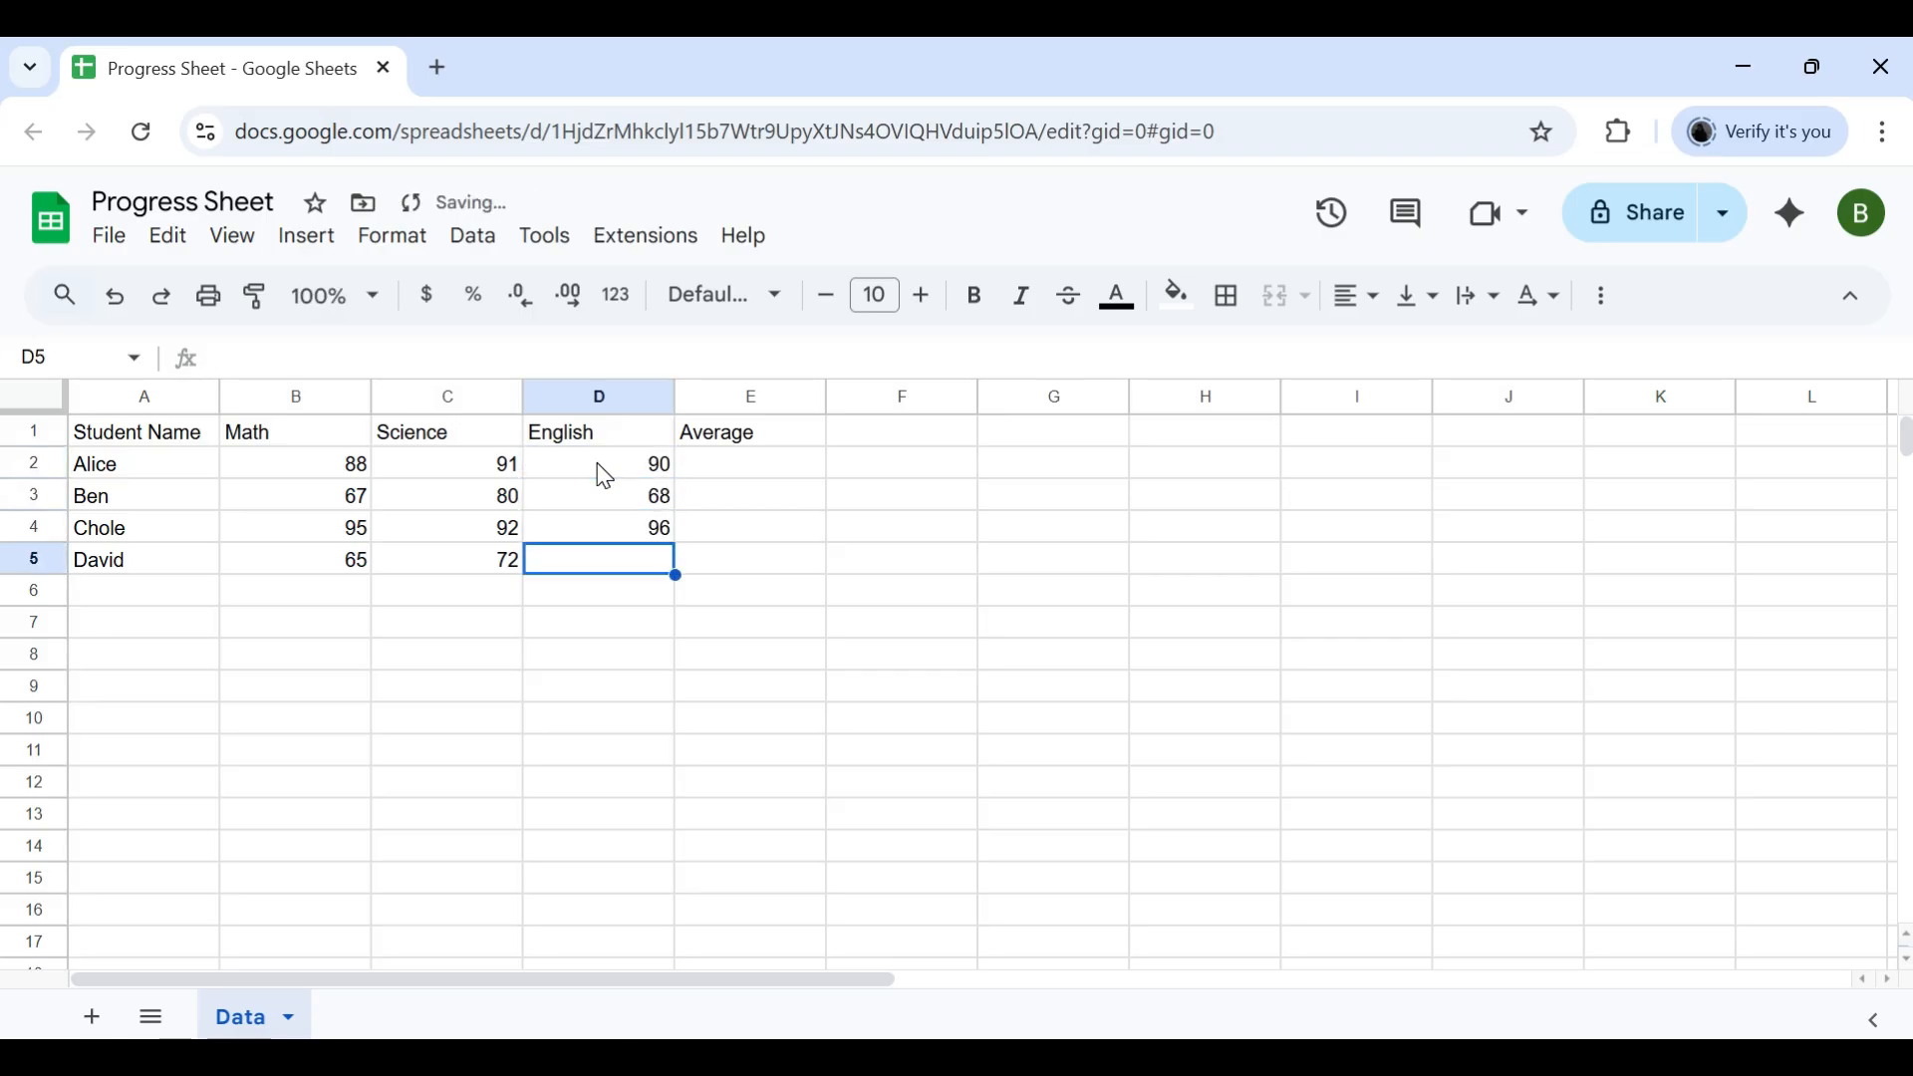
text(66)
key(Return)
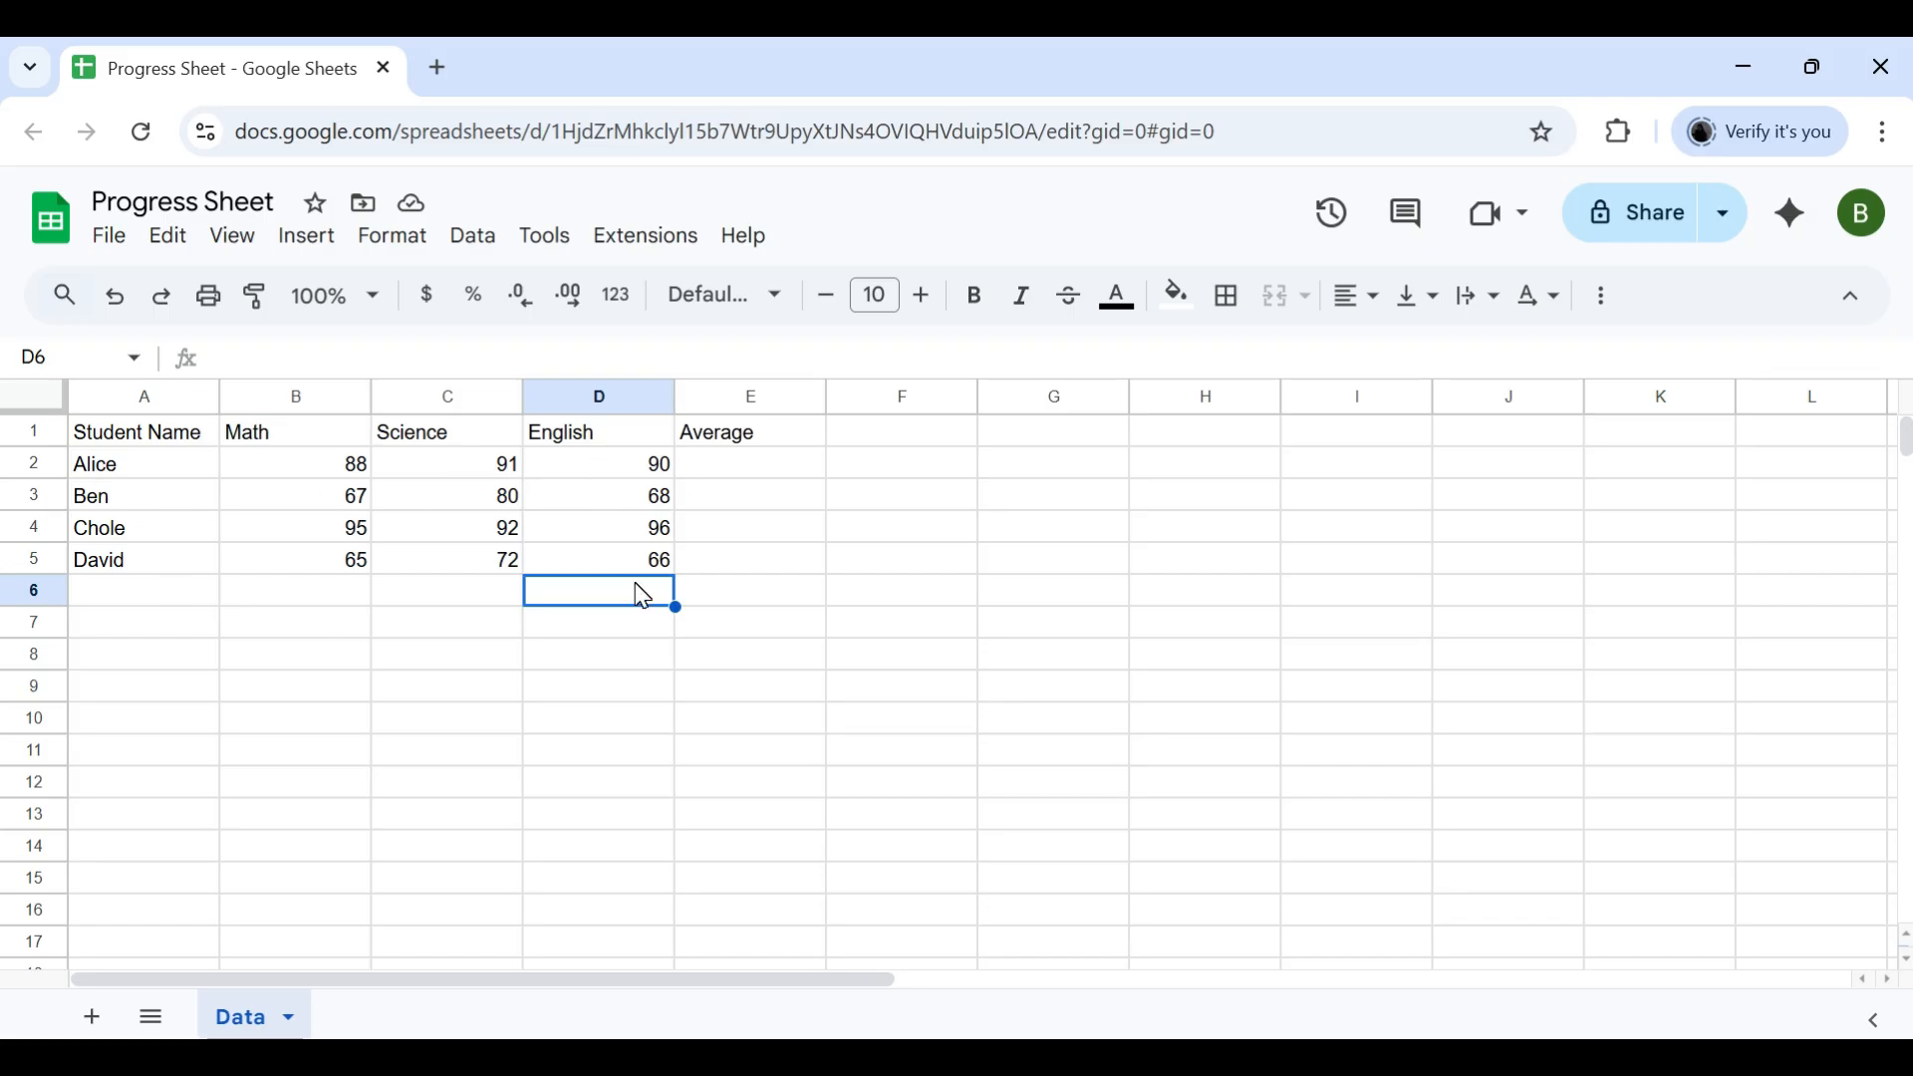
key(Down)
key(Down)
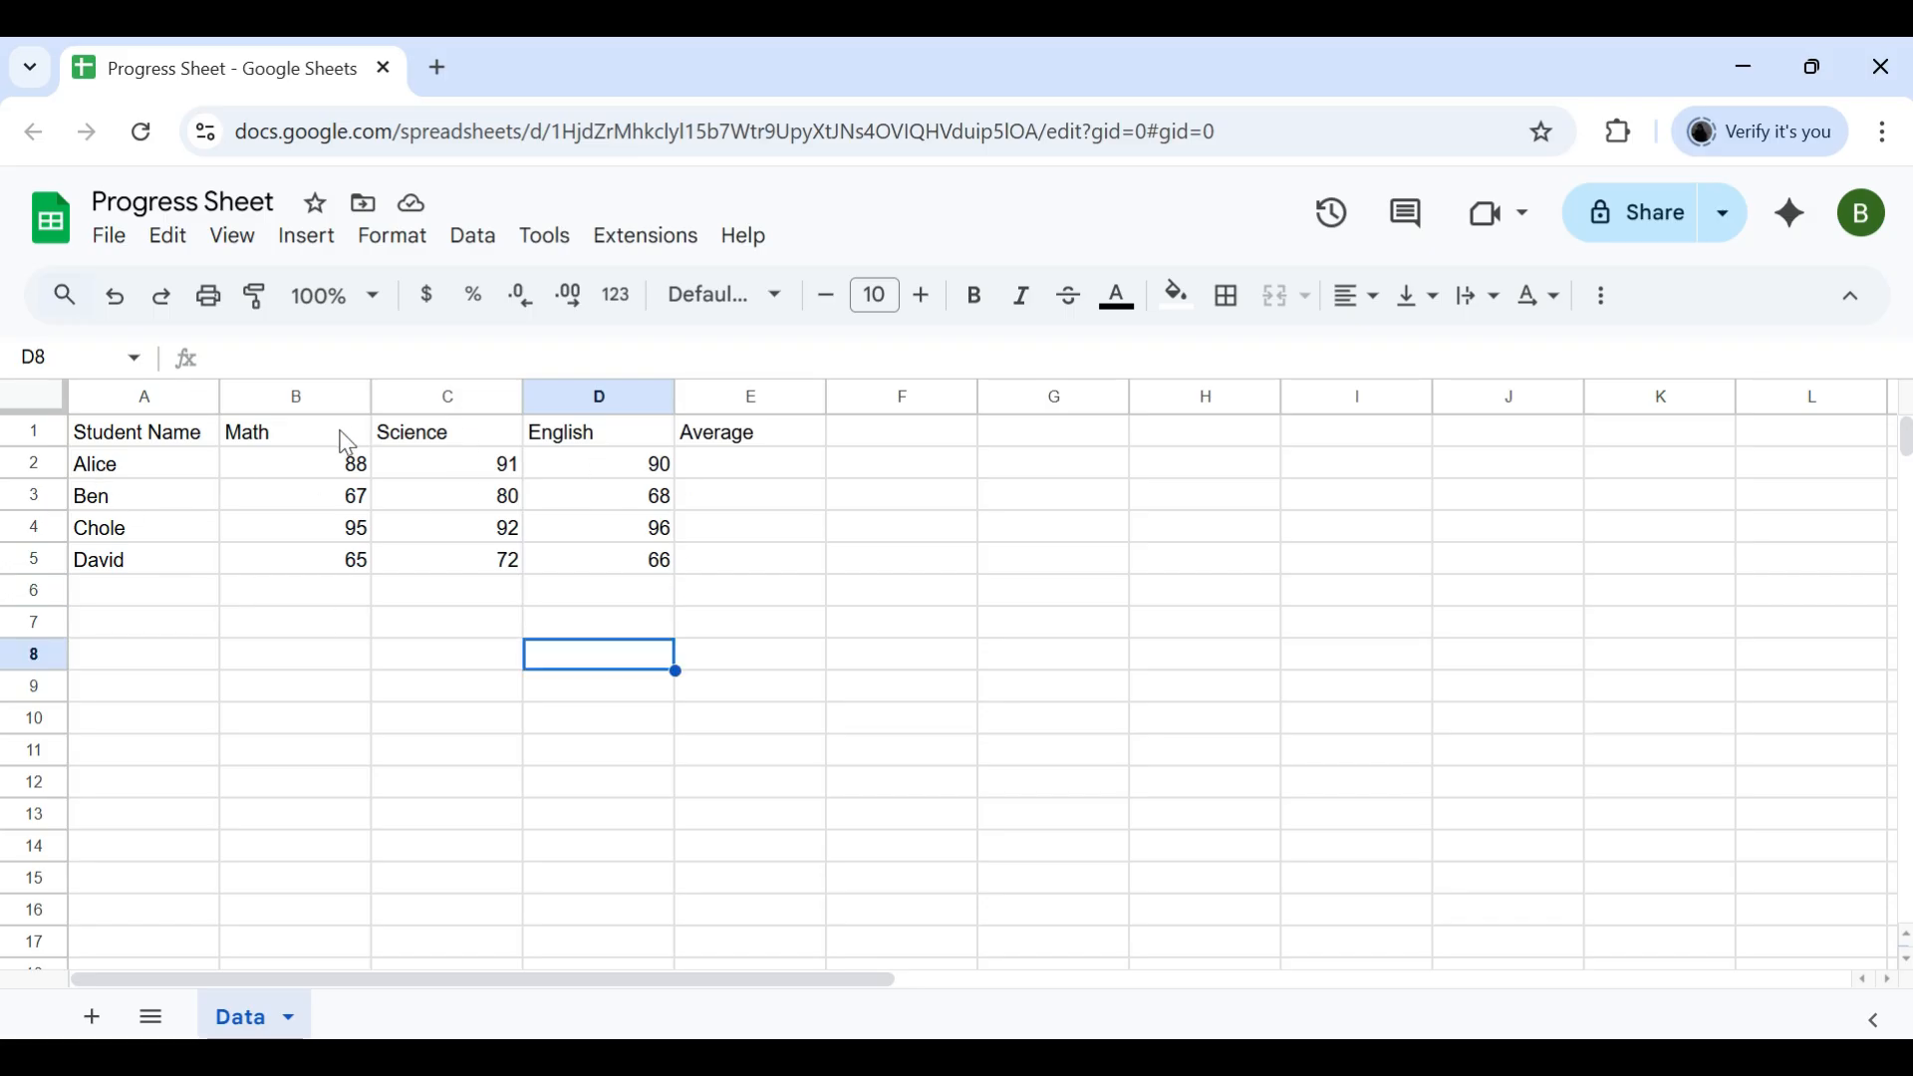
Make the header cells A1:E1 bold and set their font size to 12
click(143, 436)
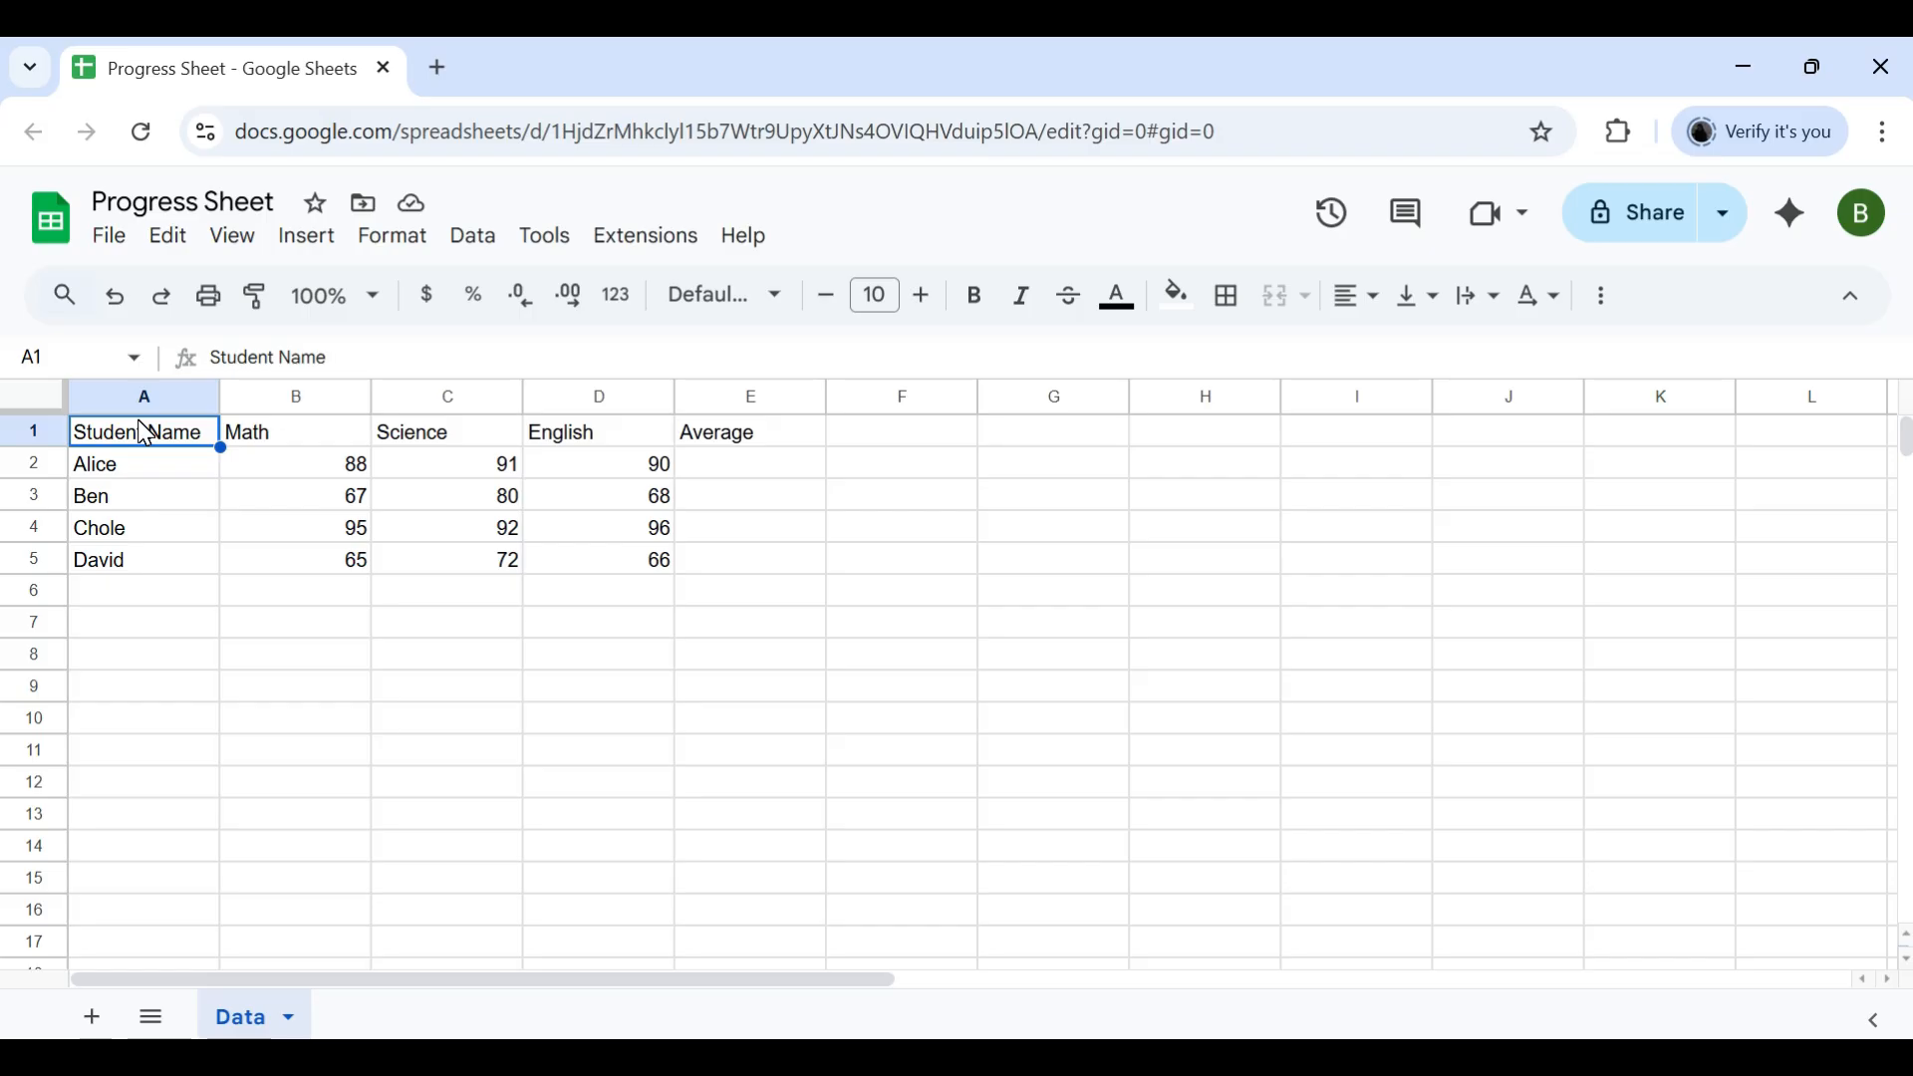
key(ctrl+shift+Right)
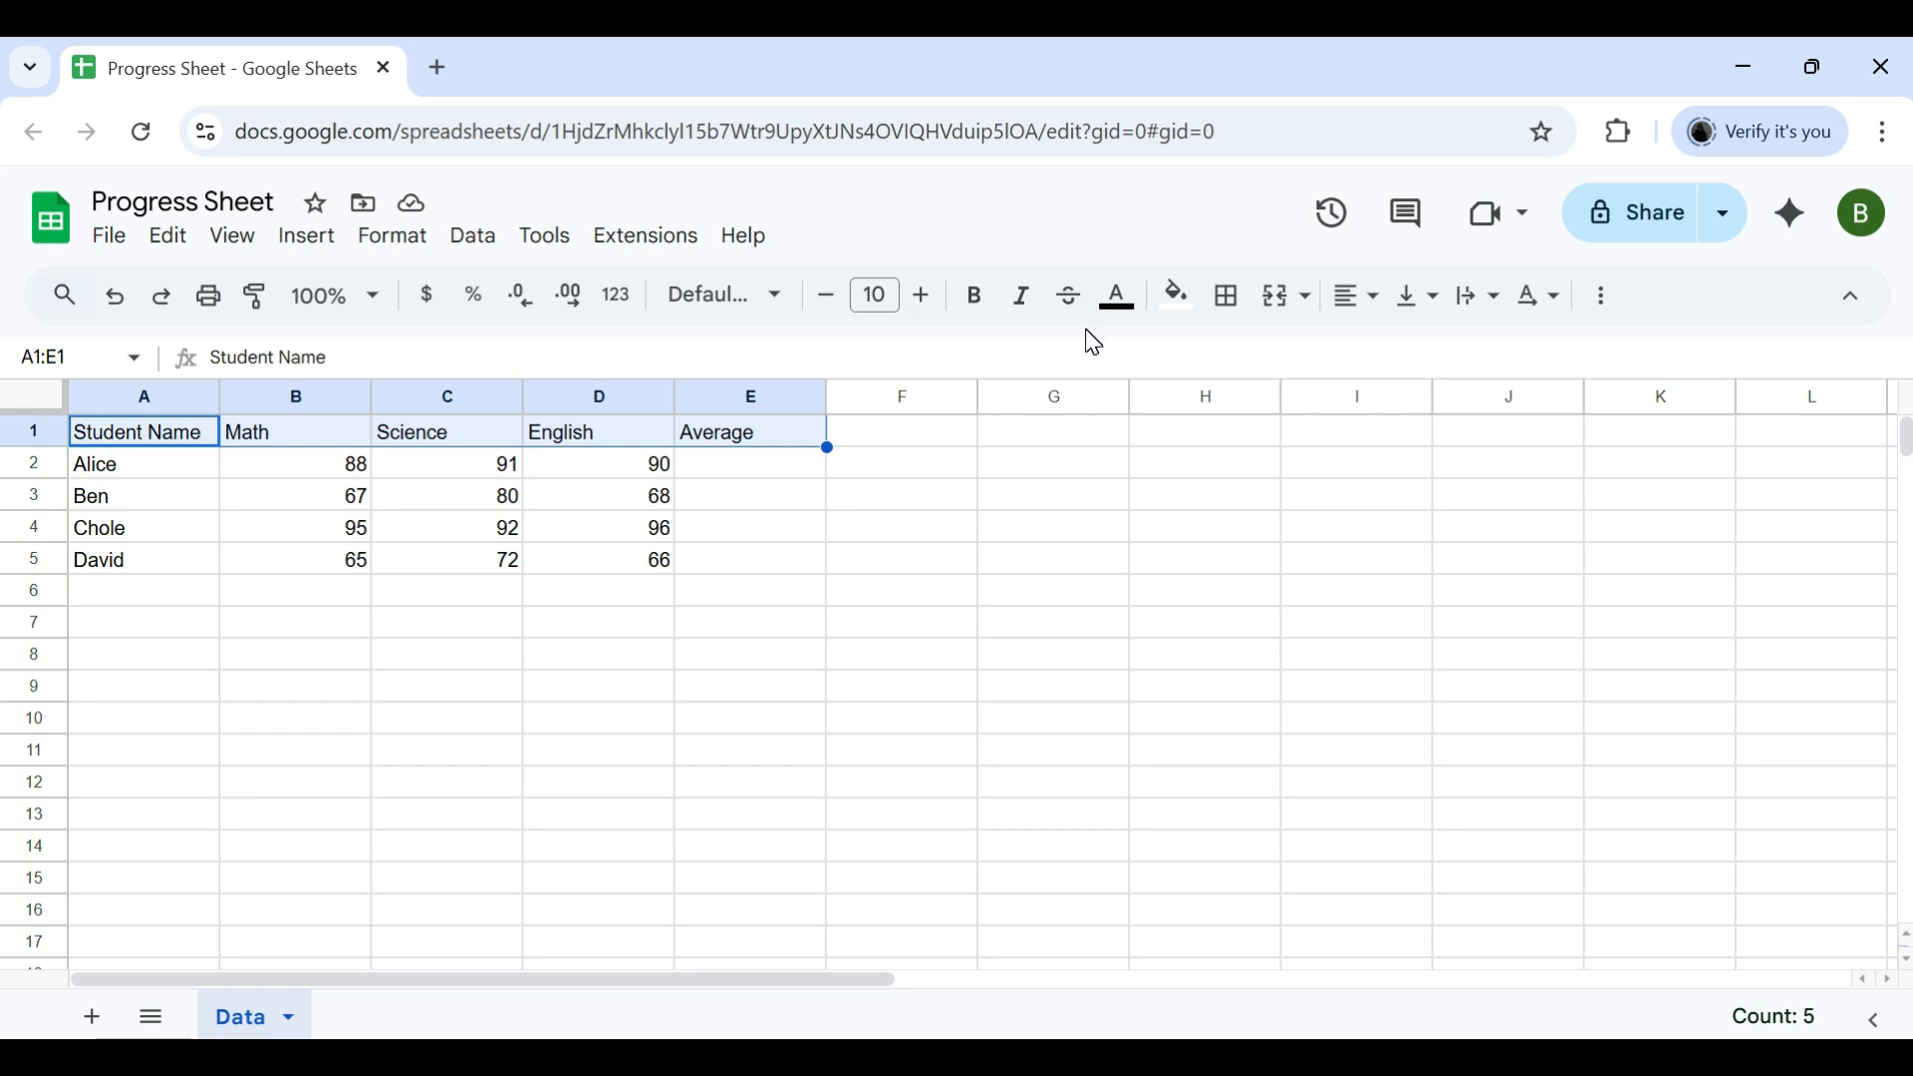
click(979, 311)
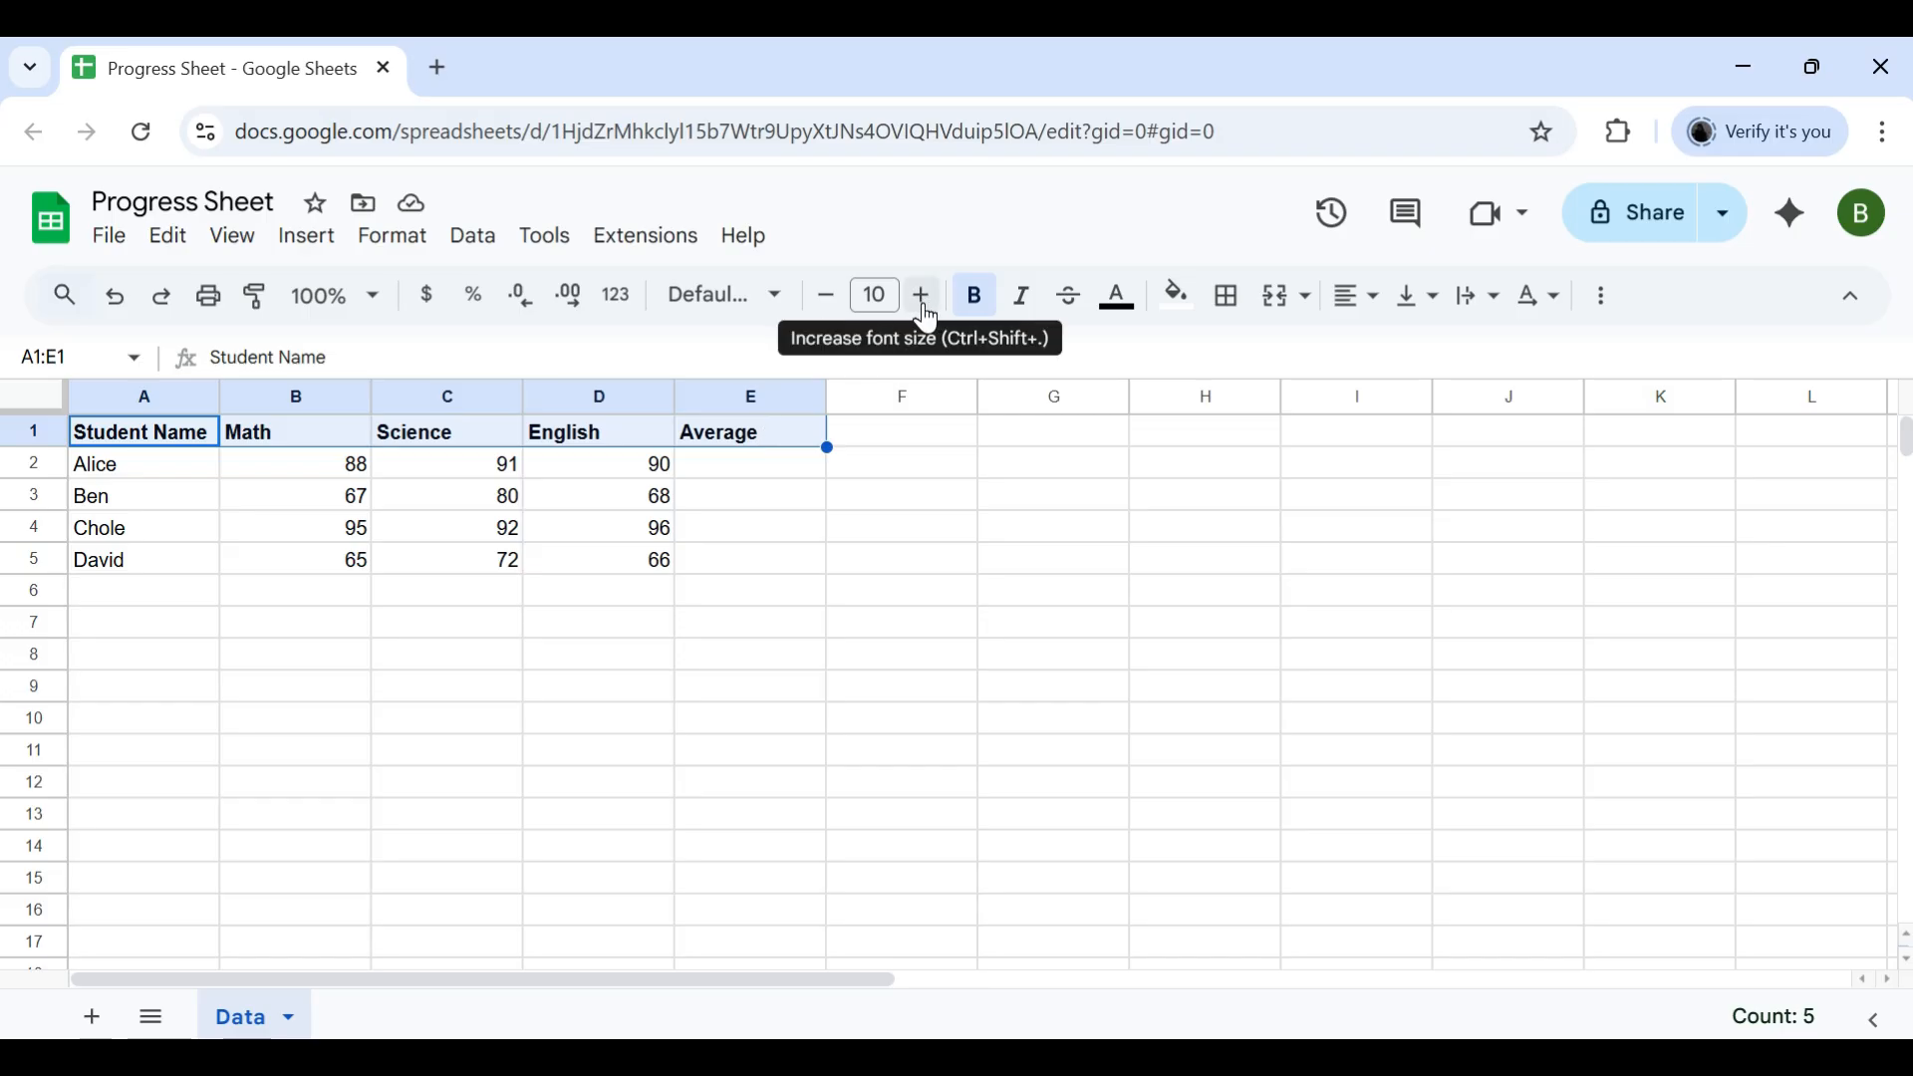
click(926, 315)
click(925, 317)
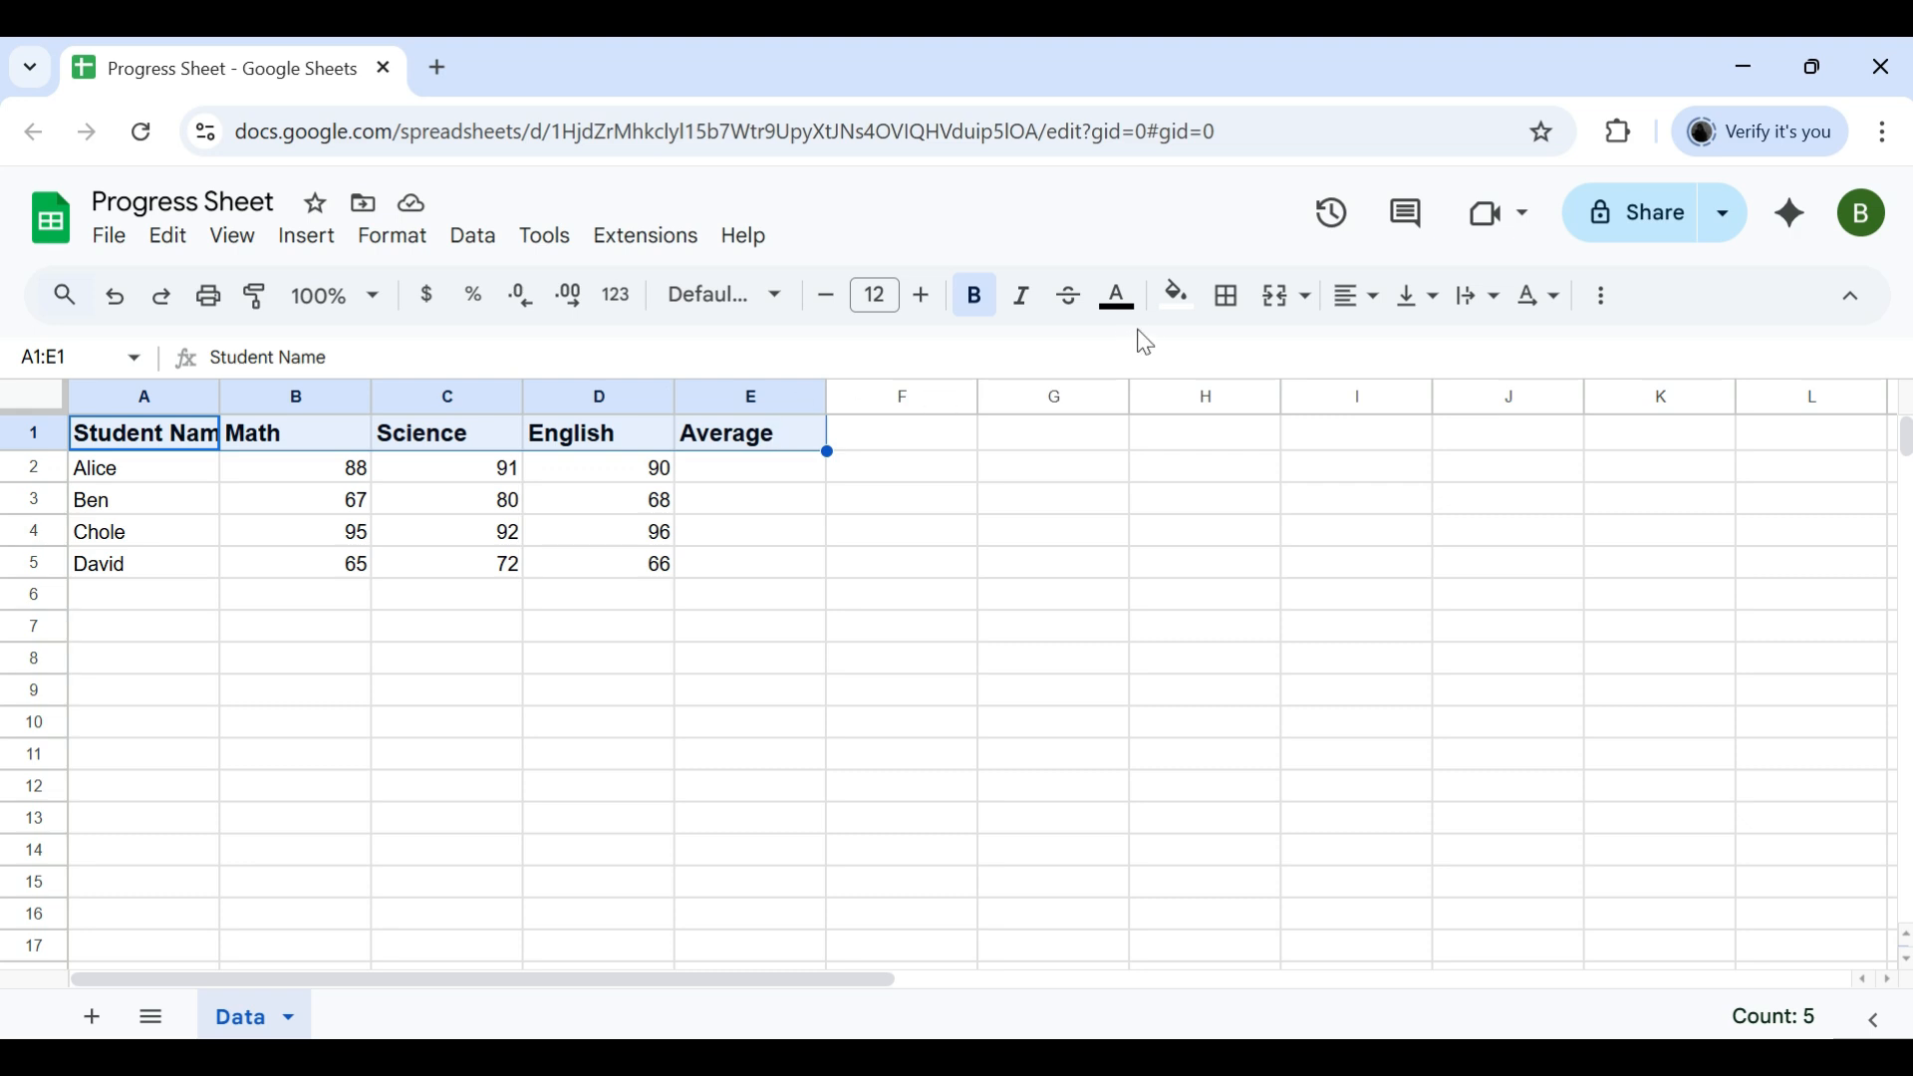
Fill the header cells A1:E1 with yellow
click(1181, 299)
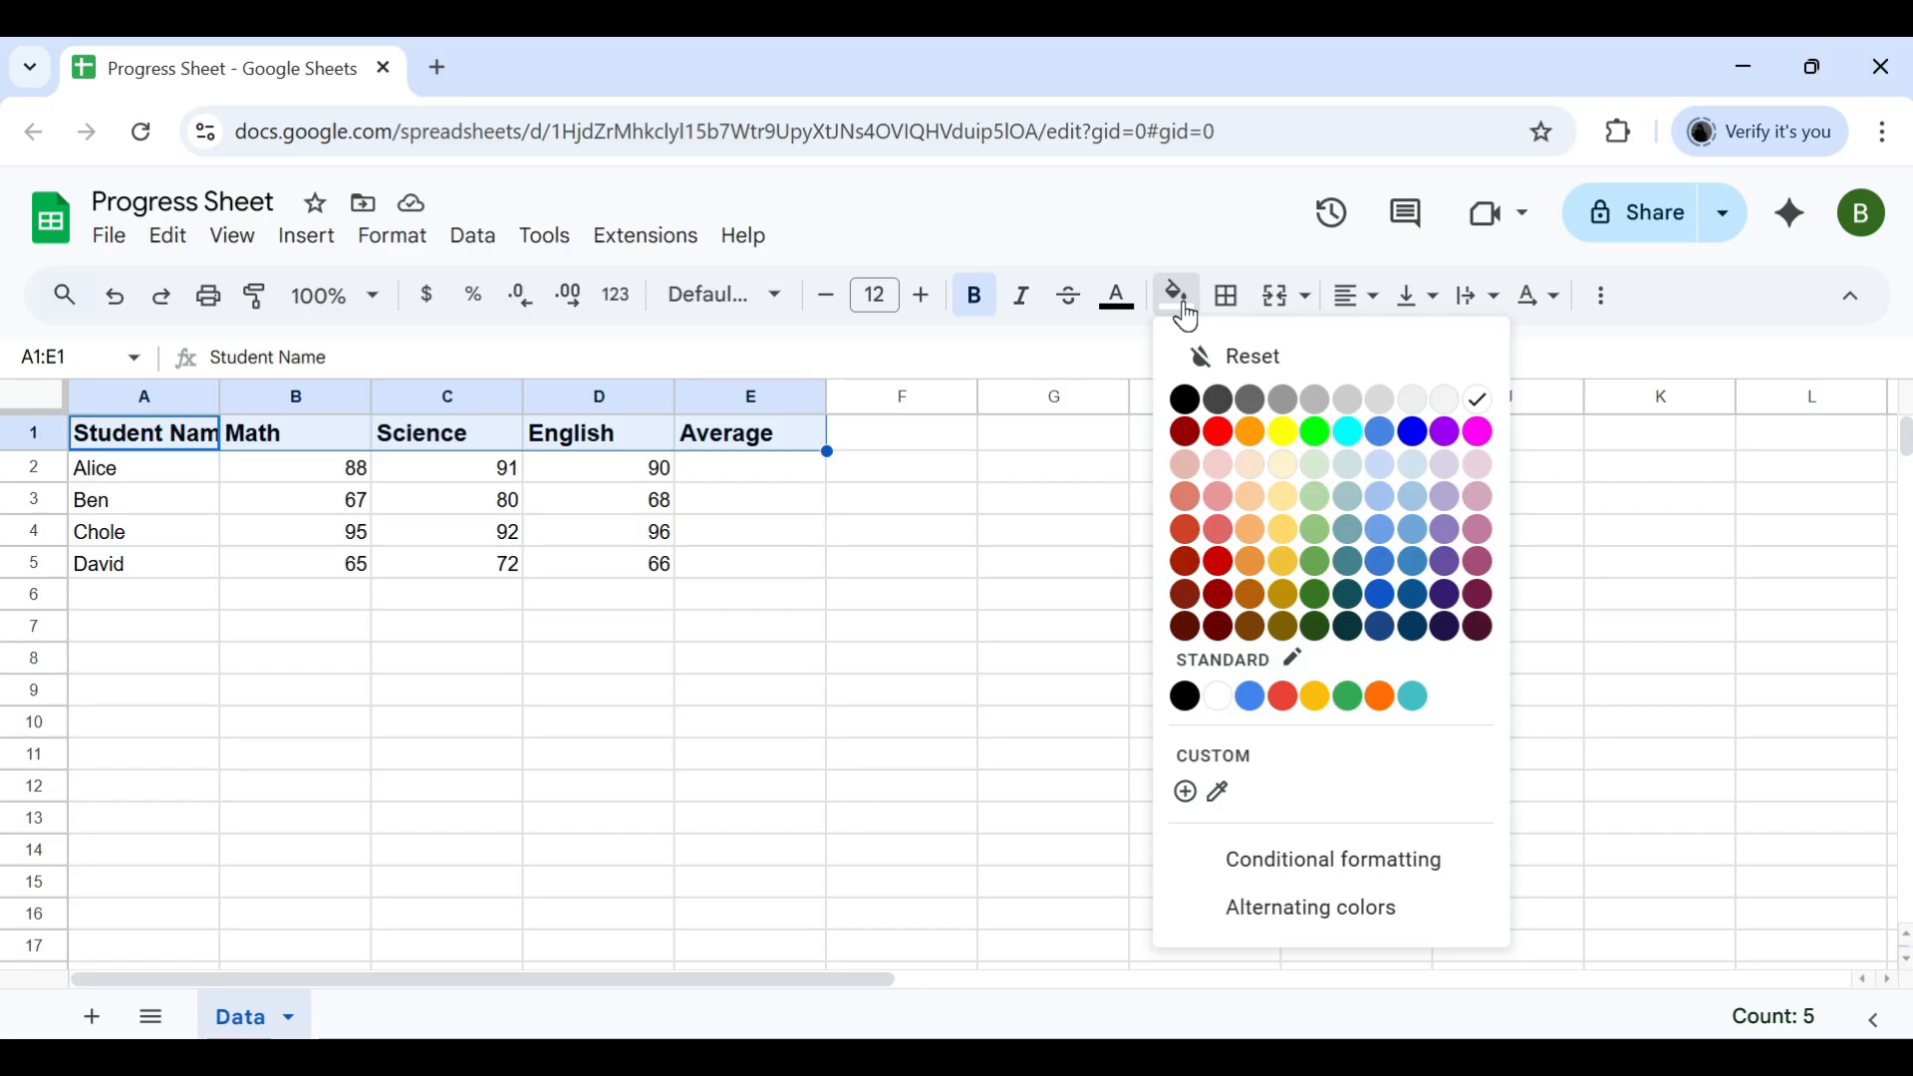
click(1285, 438)
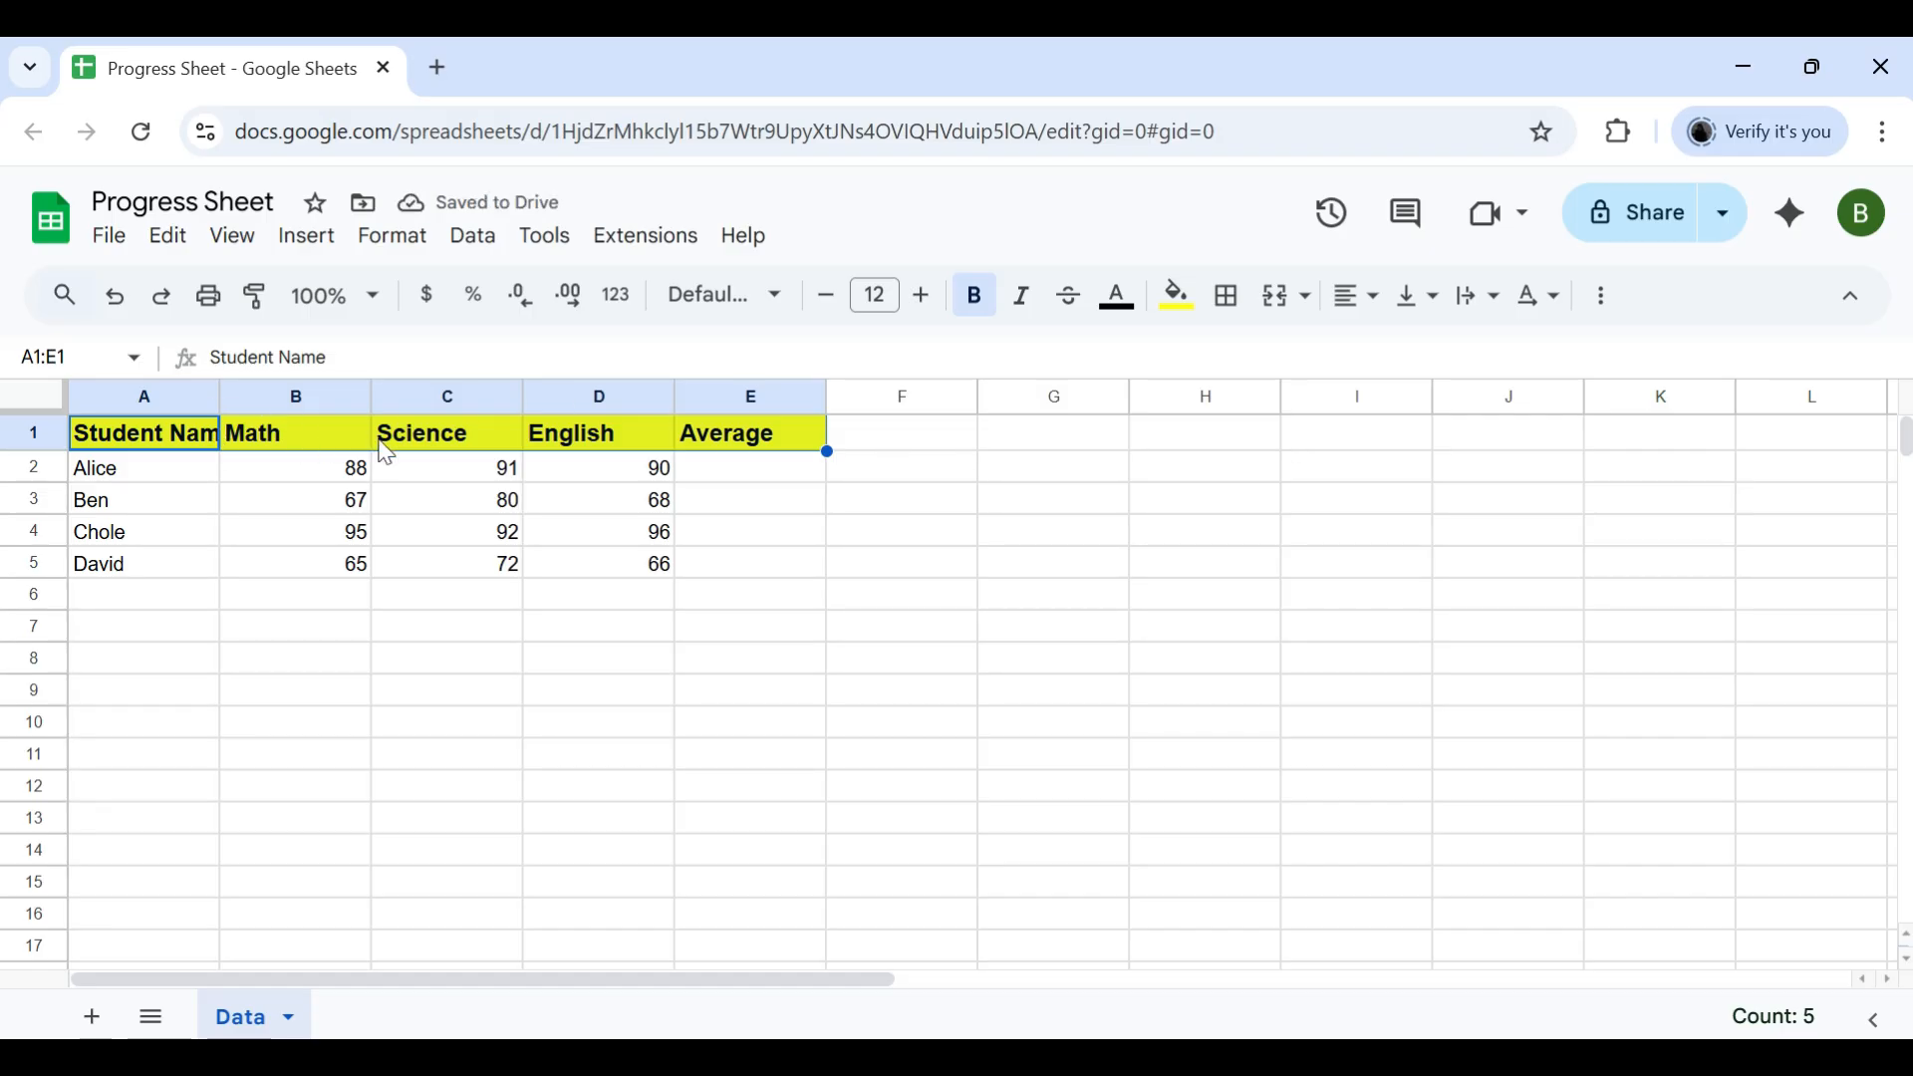
Color the text of header cells A1:E1 red and center it horizontally
click(1121, 304)
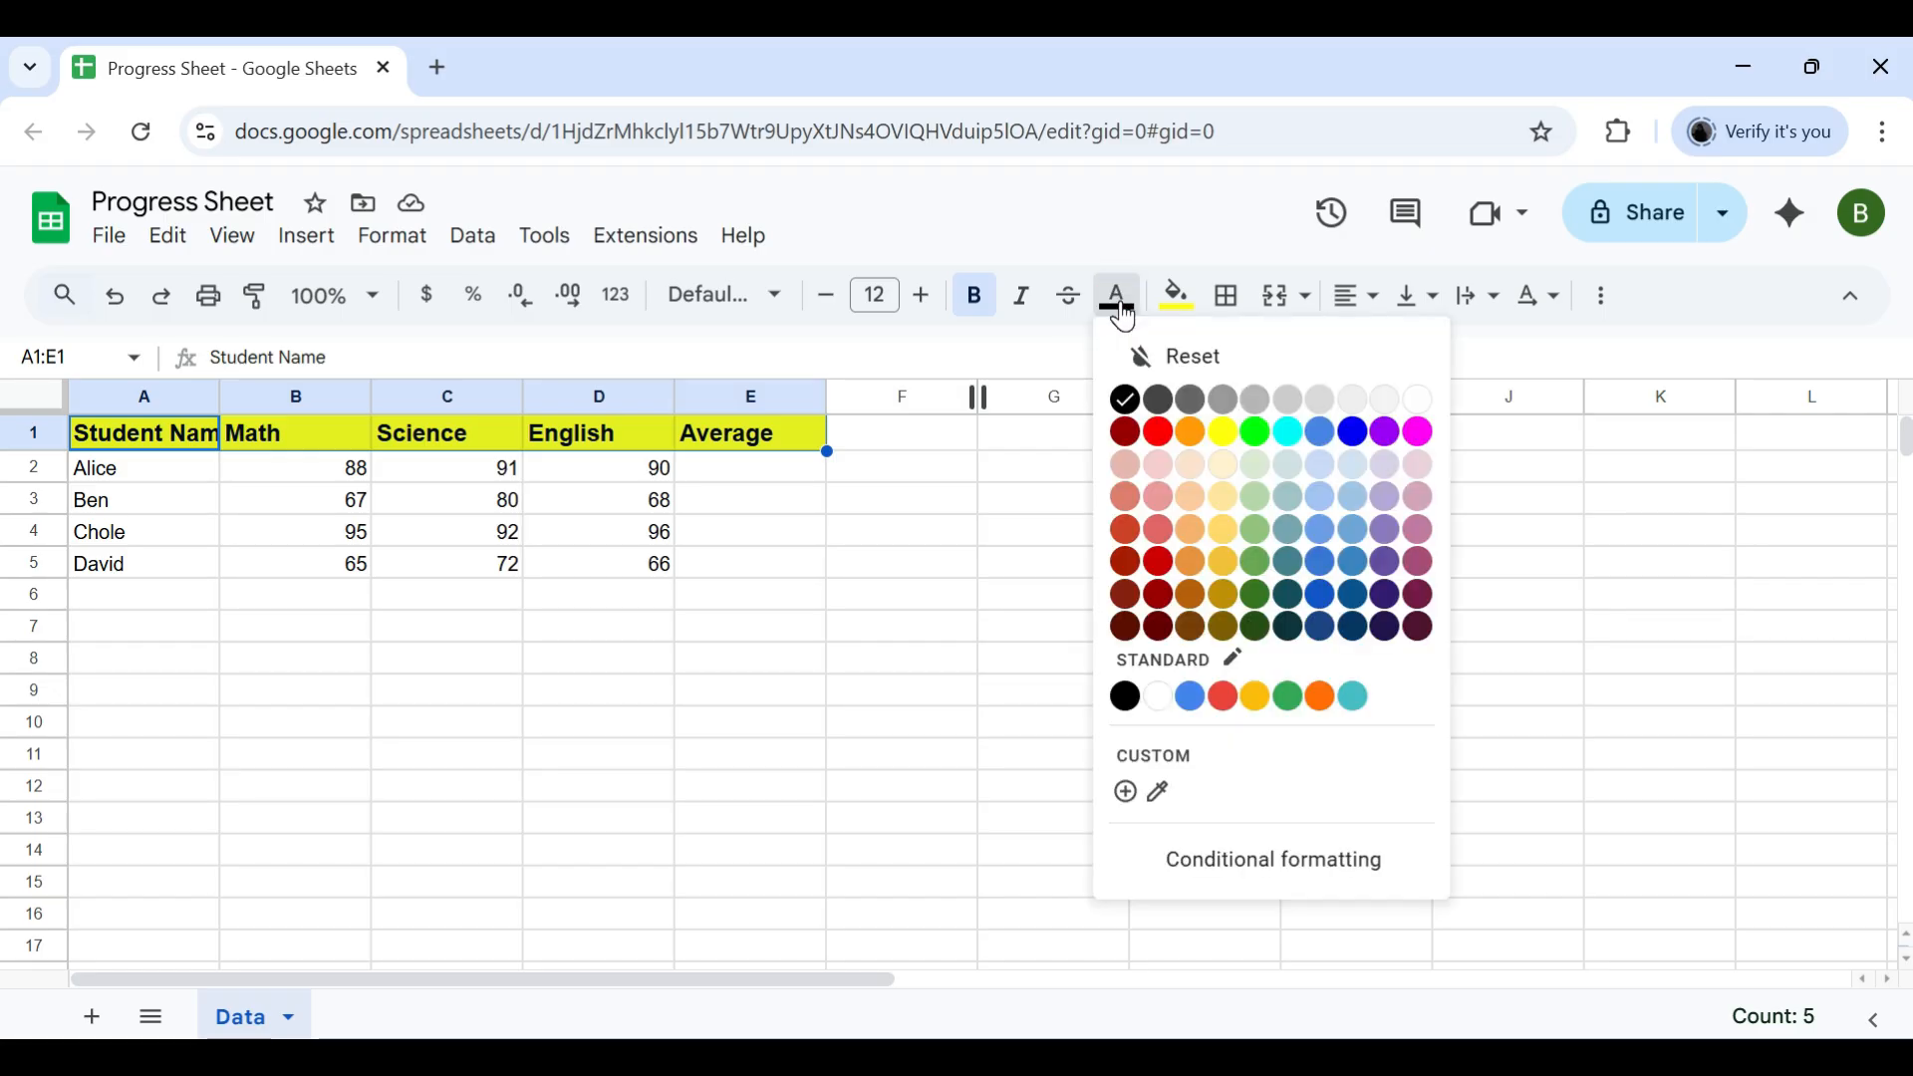
click(1158, 438)
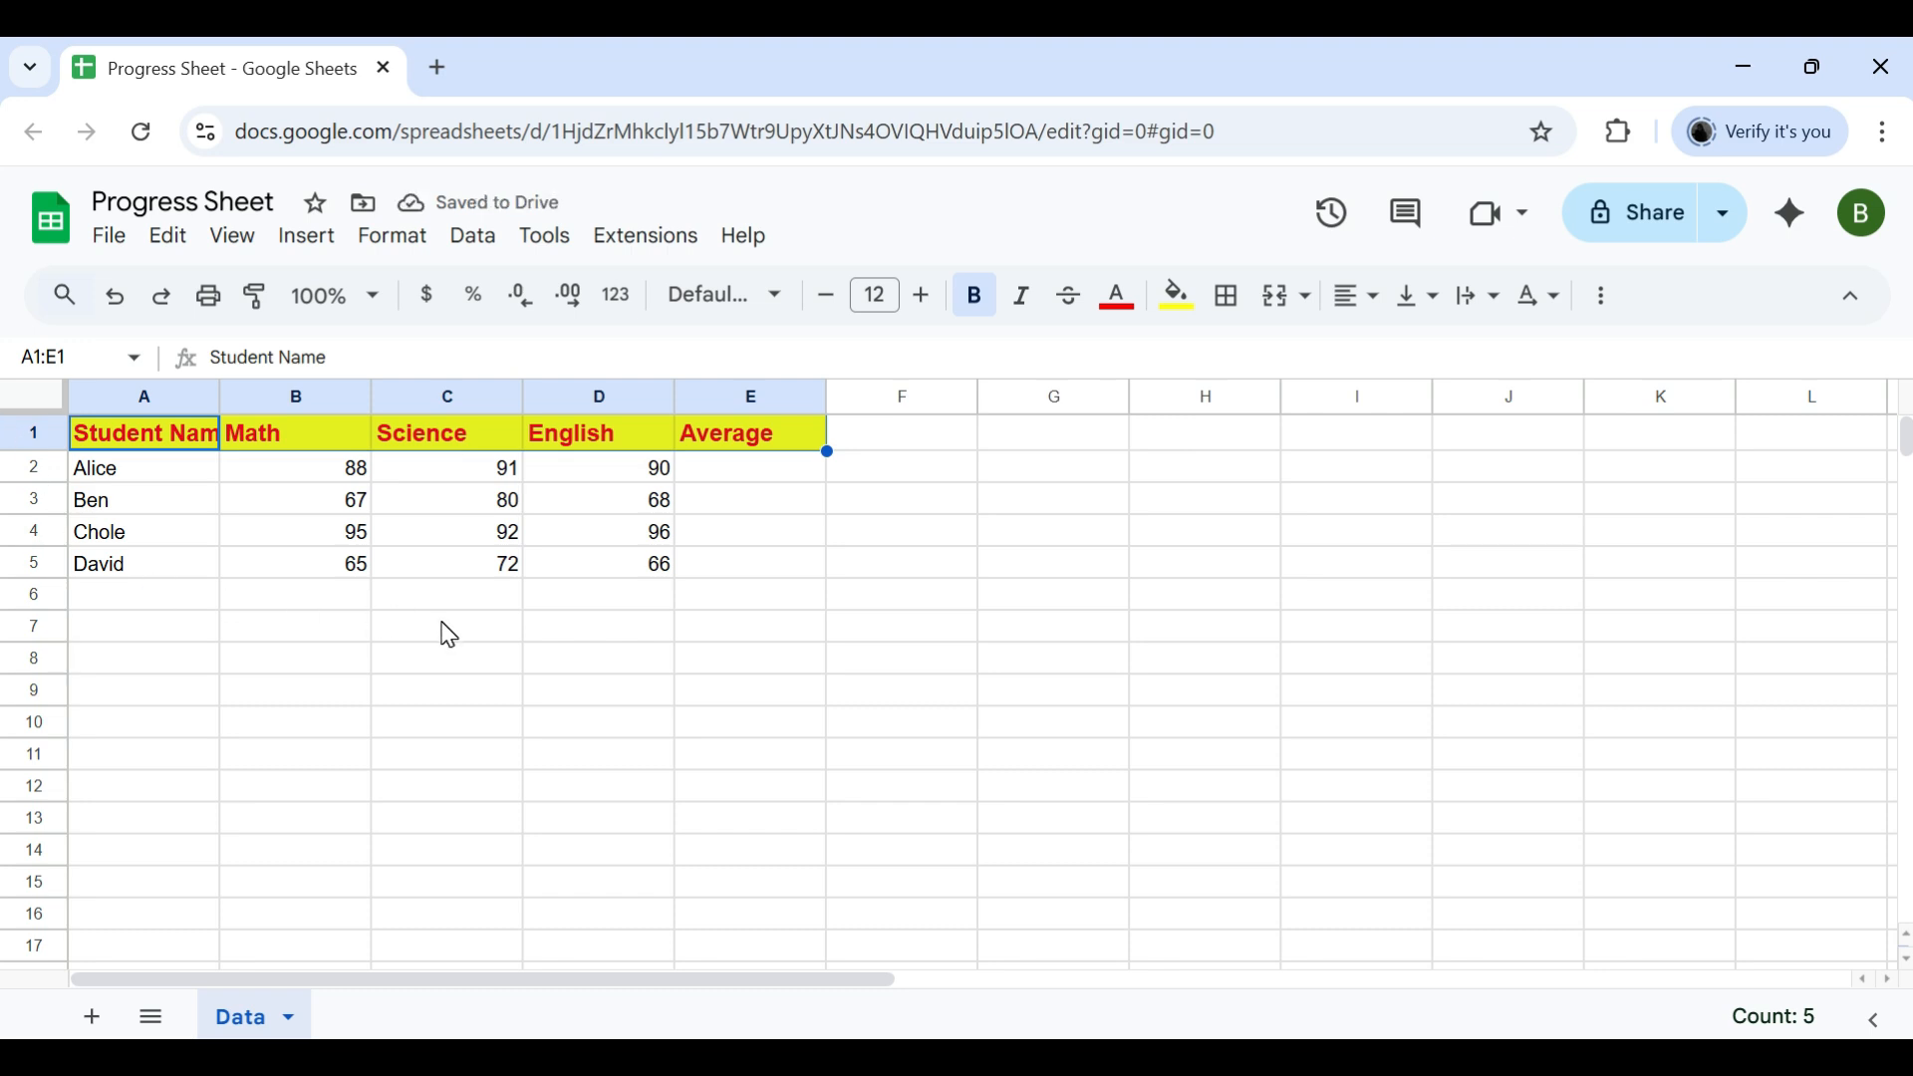
key(ctrl+shift+e)
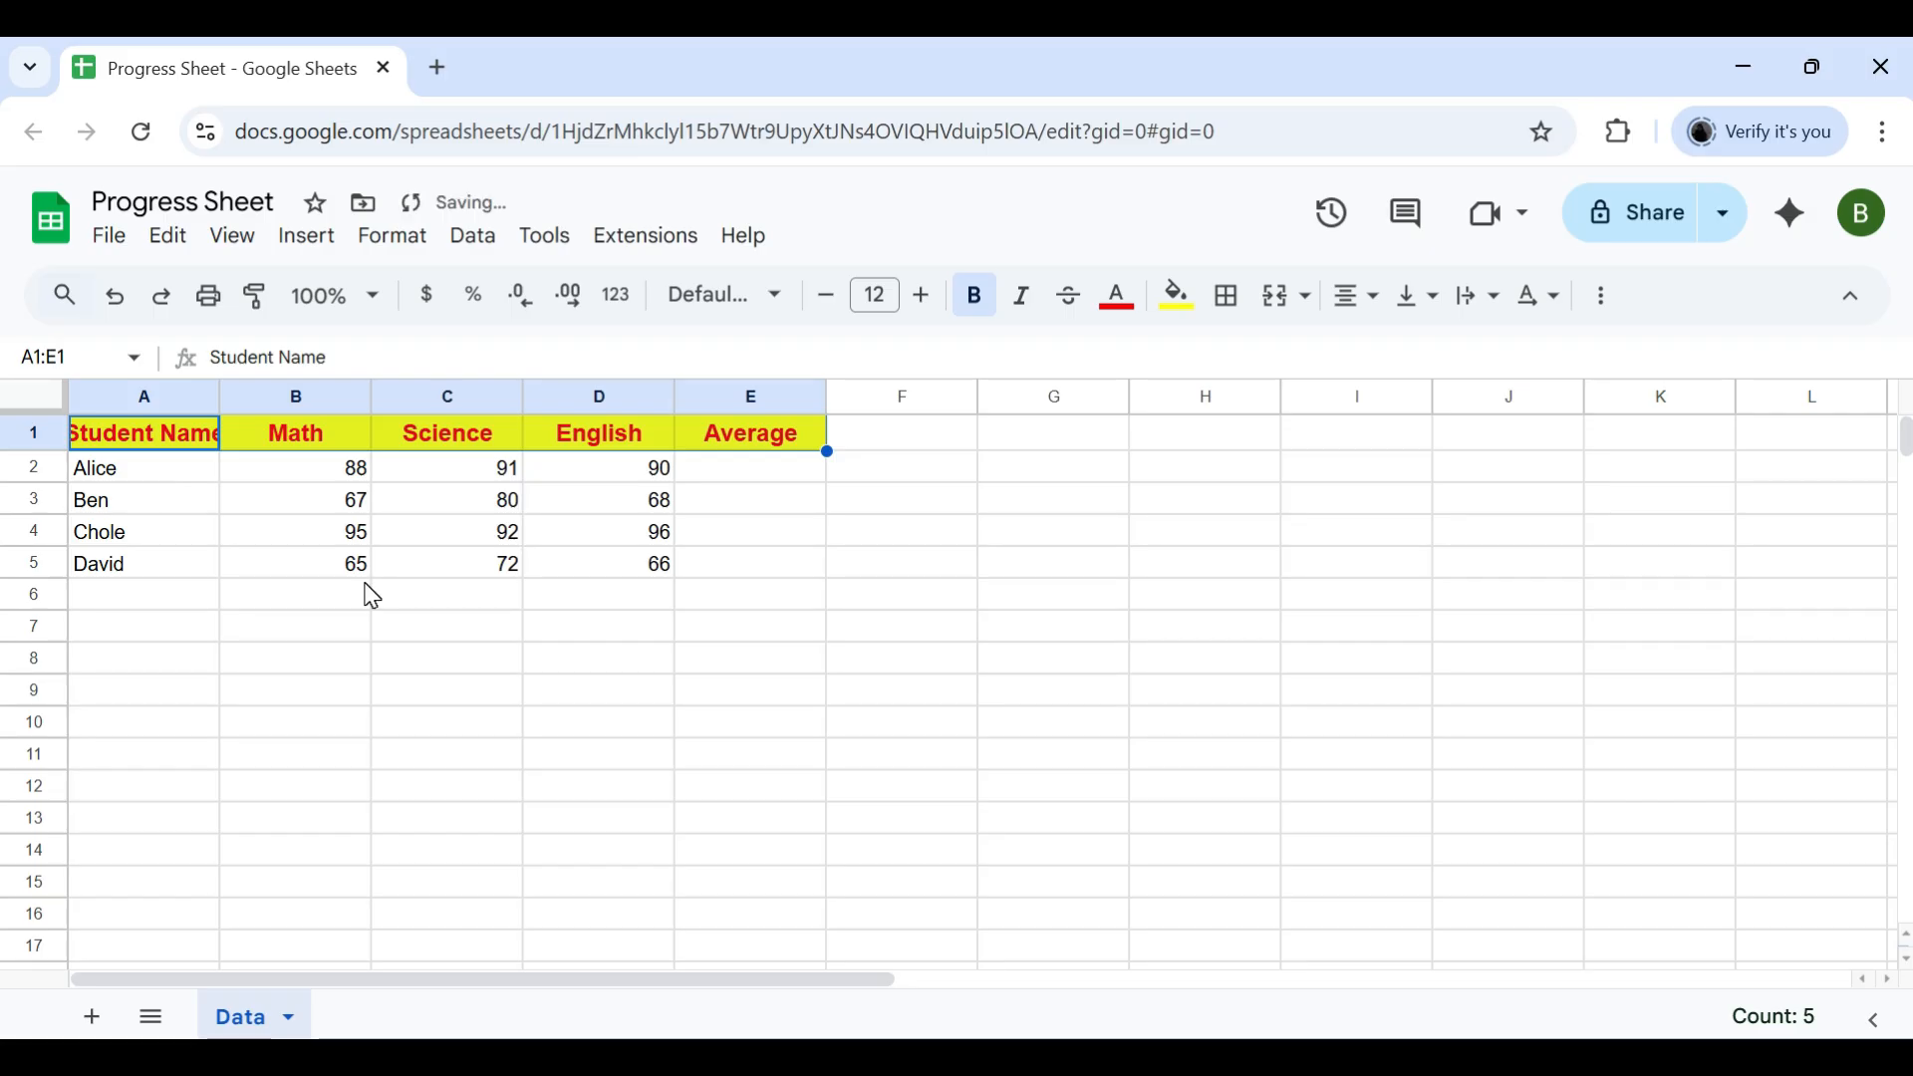
Auto-fit the width of column A to its Student Name header
double_click(217, 398)
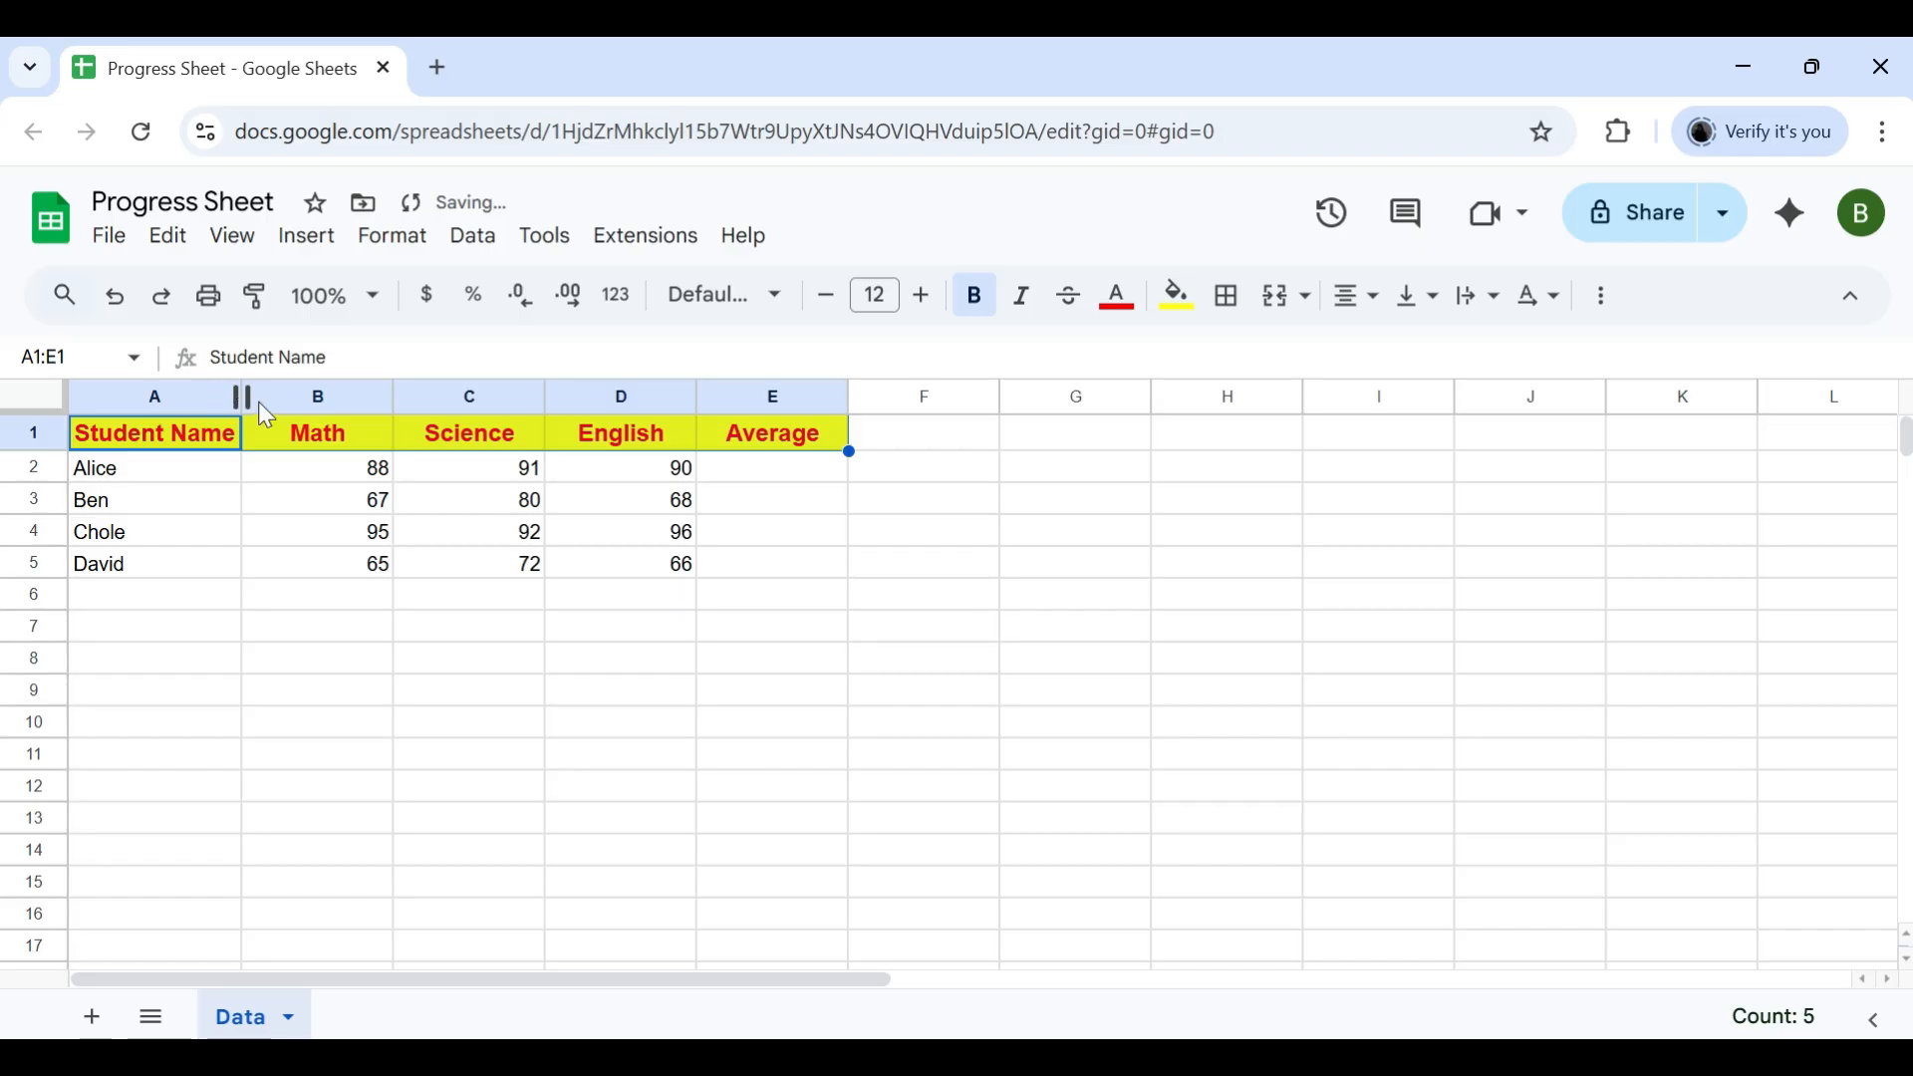
key(ctrl+z)
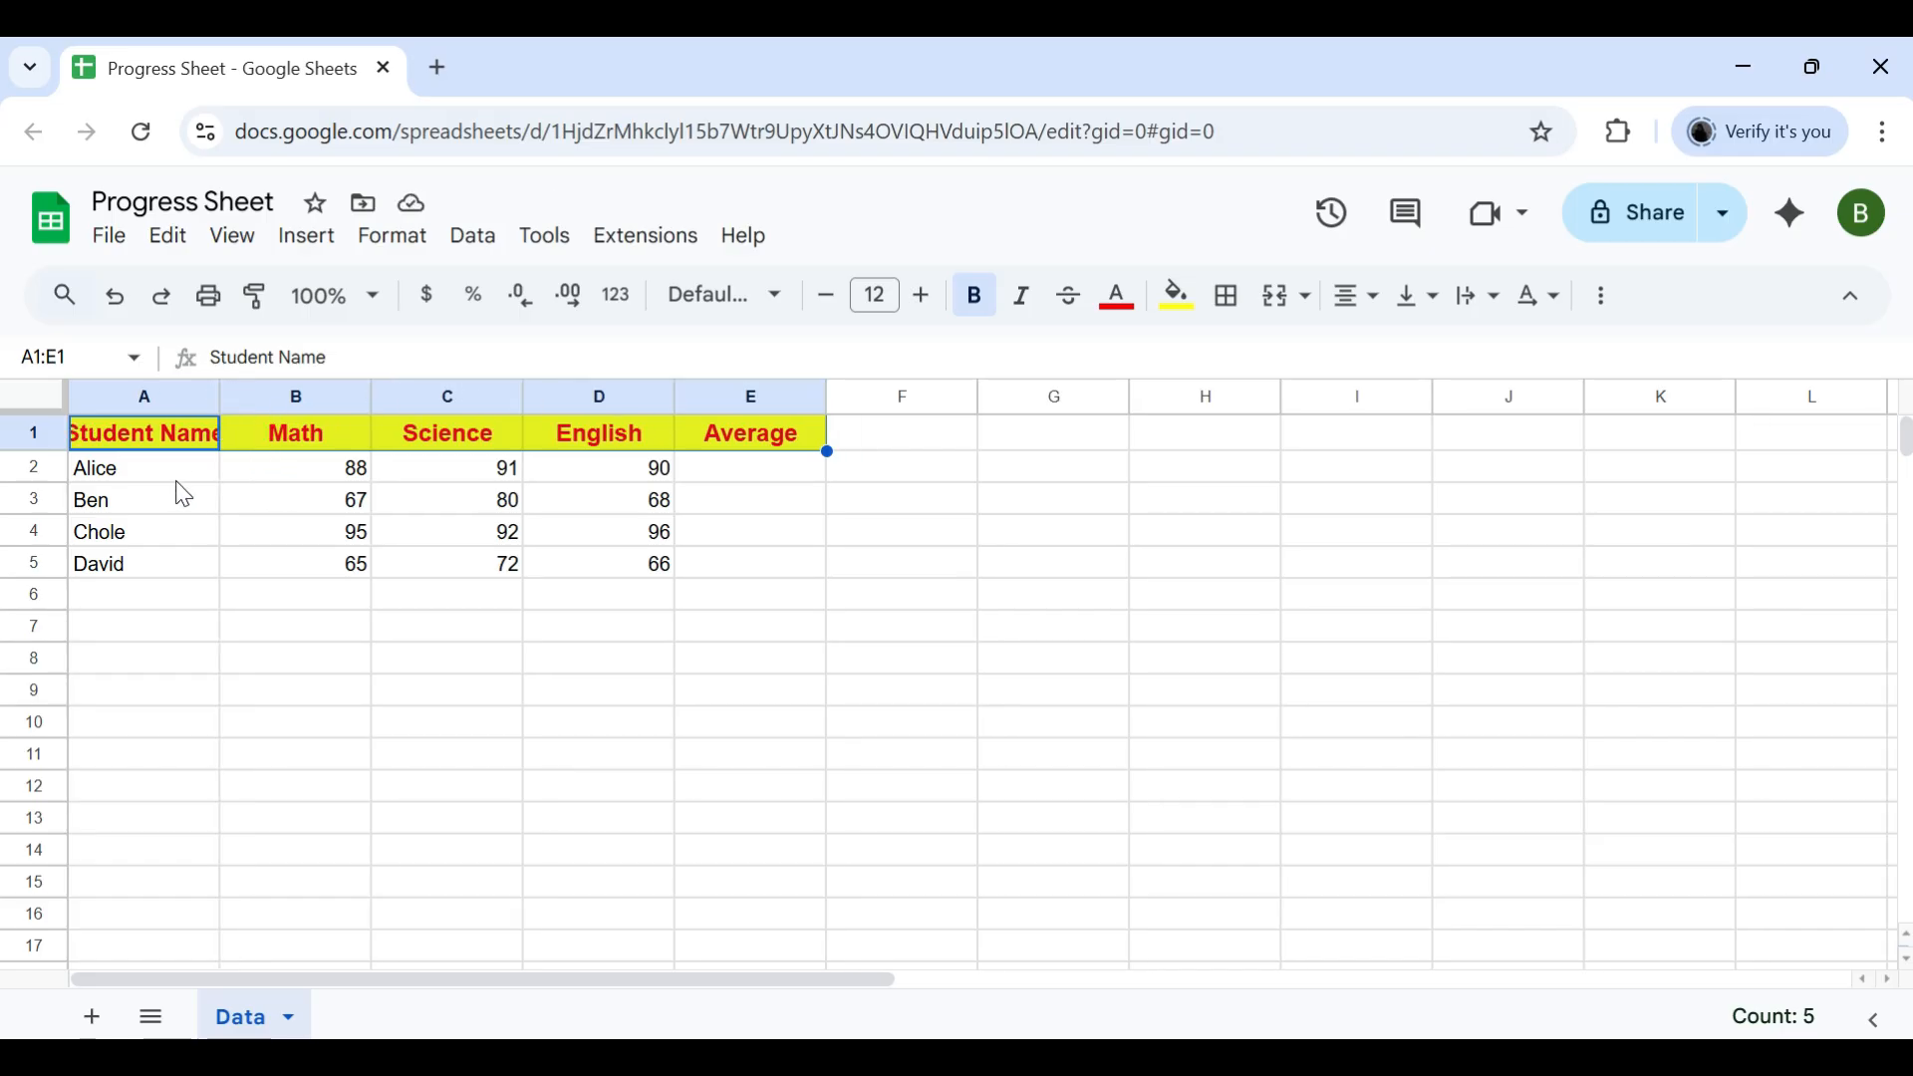
click(221, 400)
drag(221, 401, 260, 400)
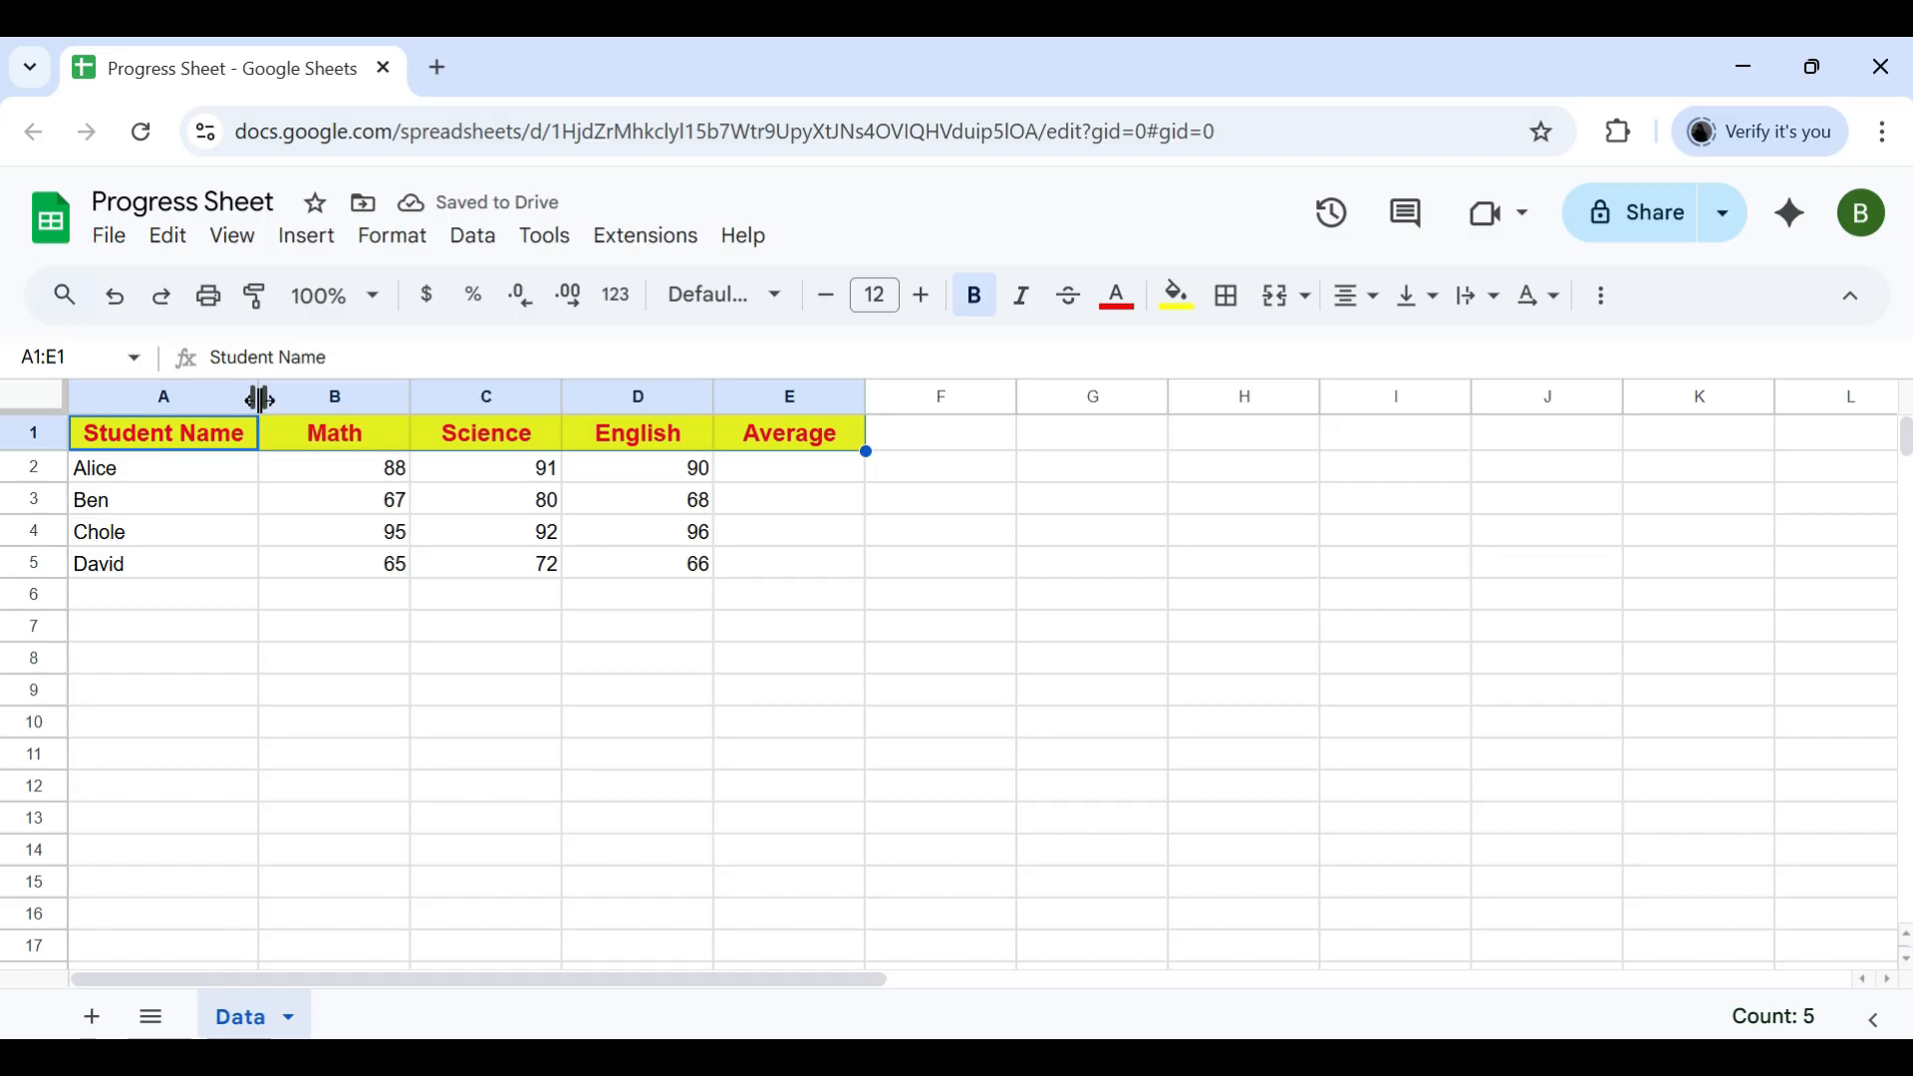
double_click(260, 401)
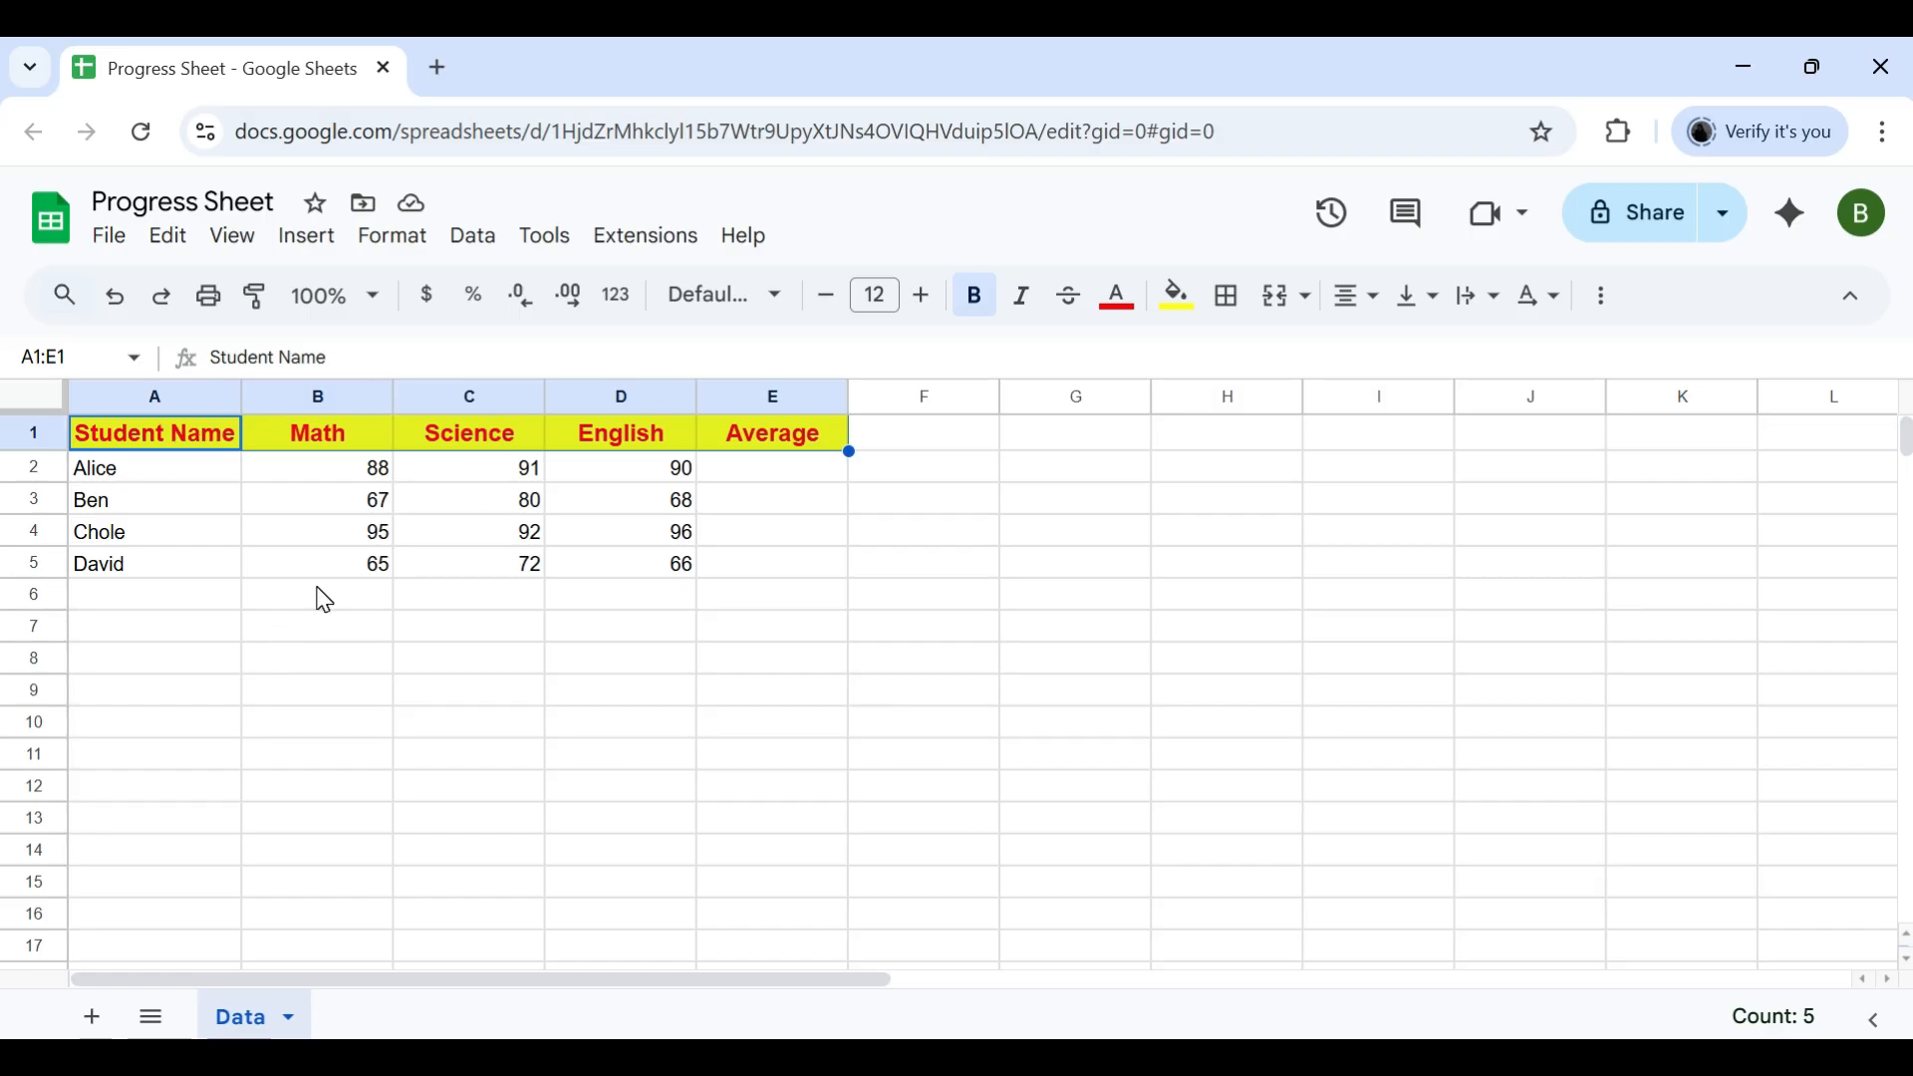
Insert one empty row below row 4
click(230, 534)
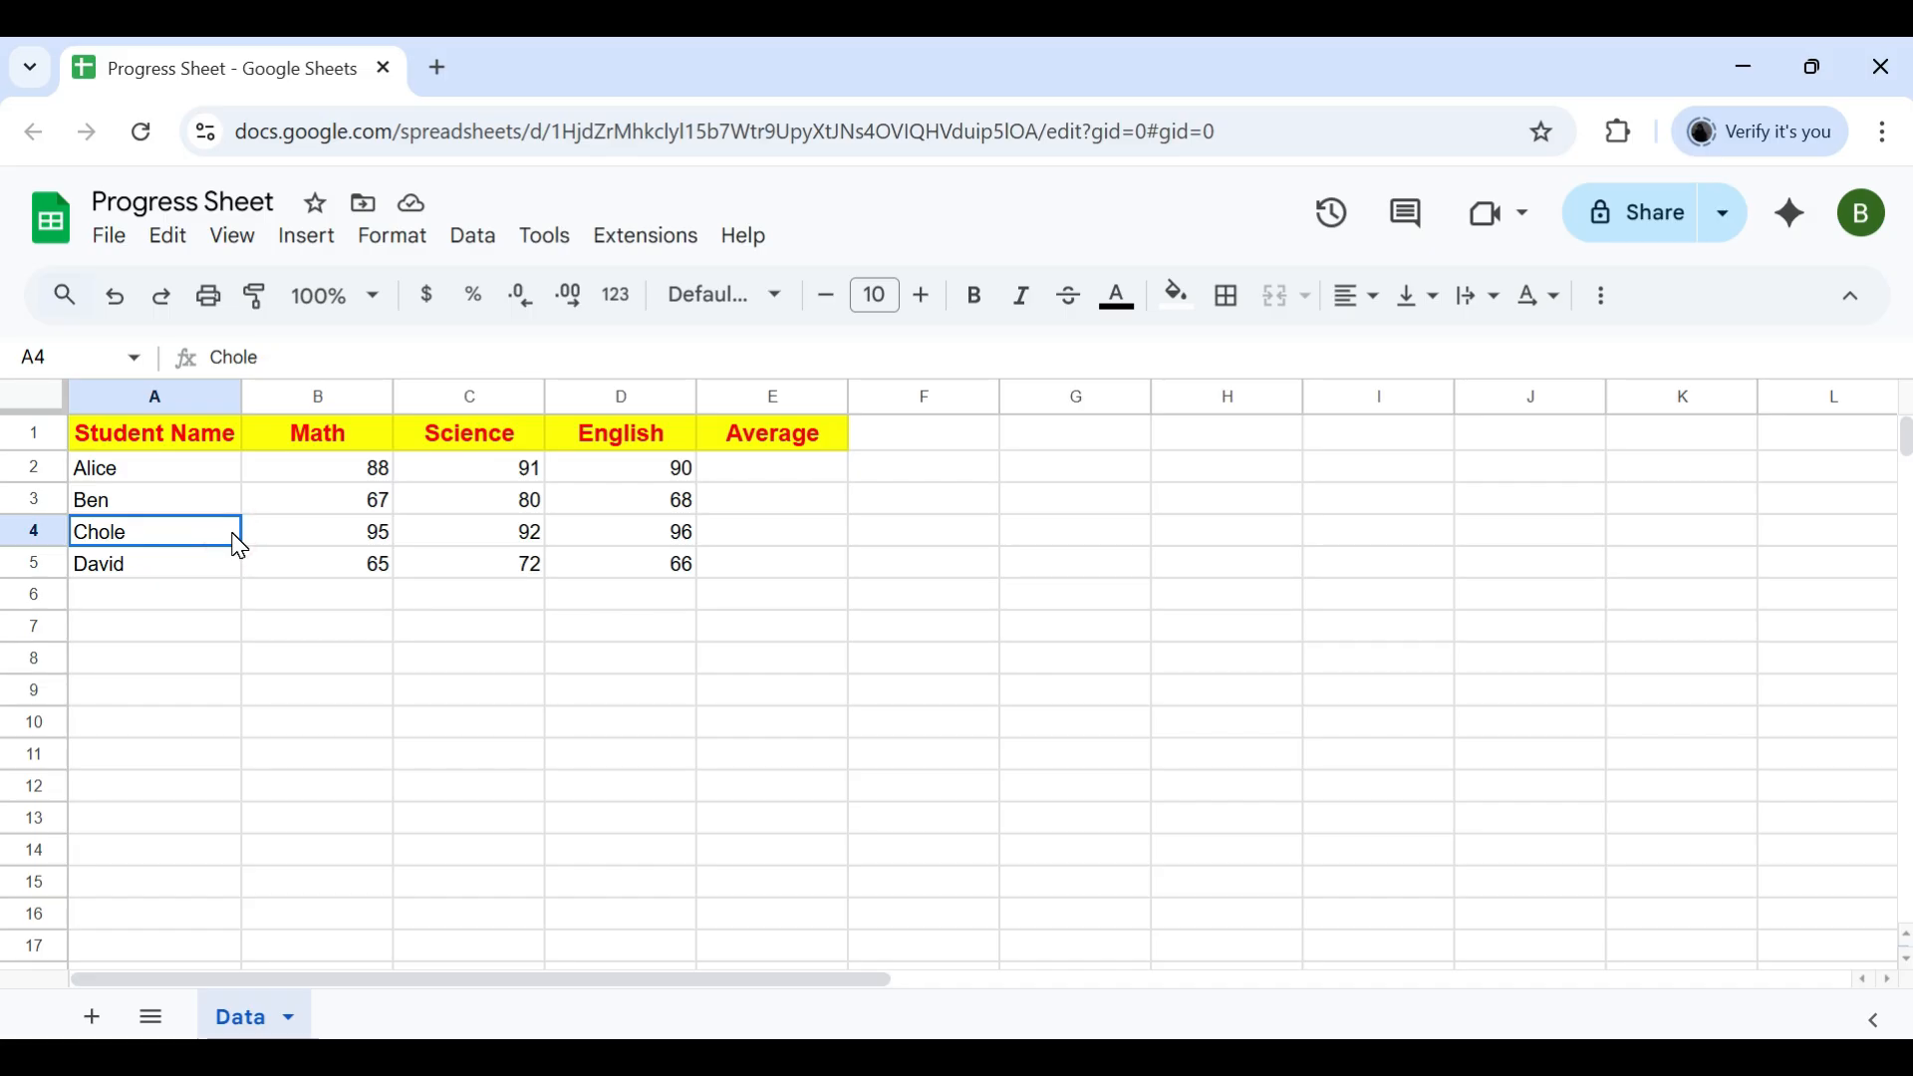
click(33, 538)
right_click(35, 547)
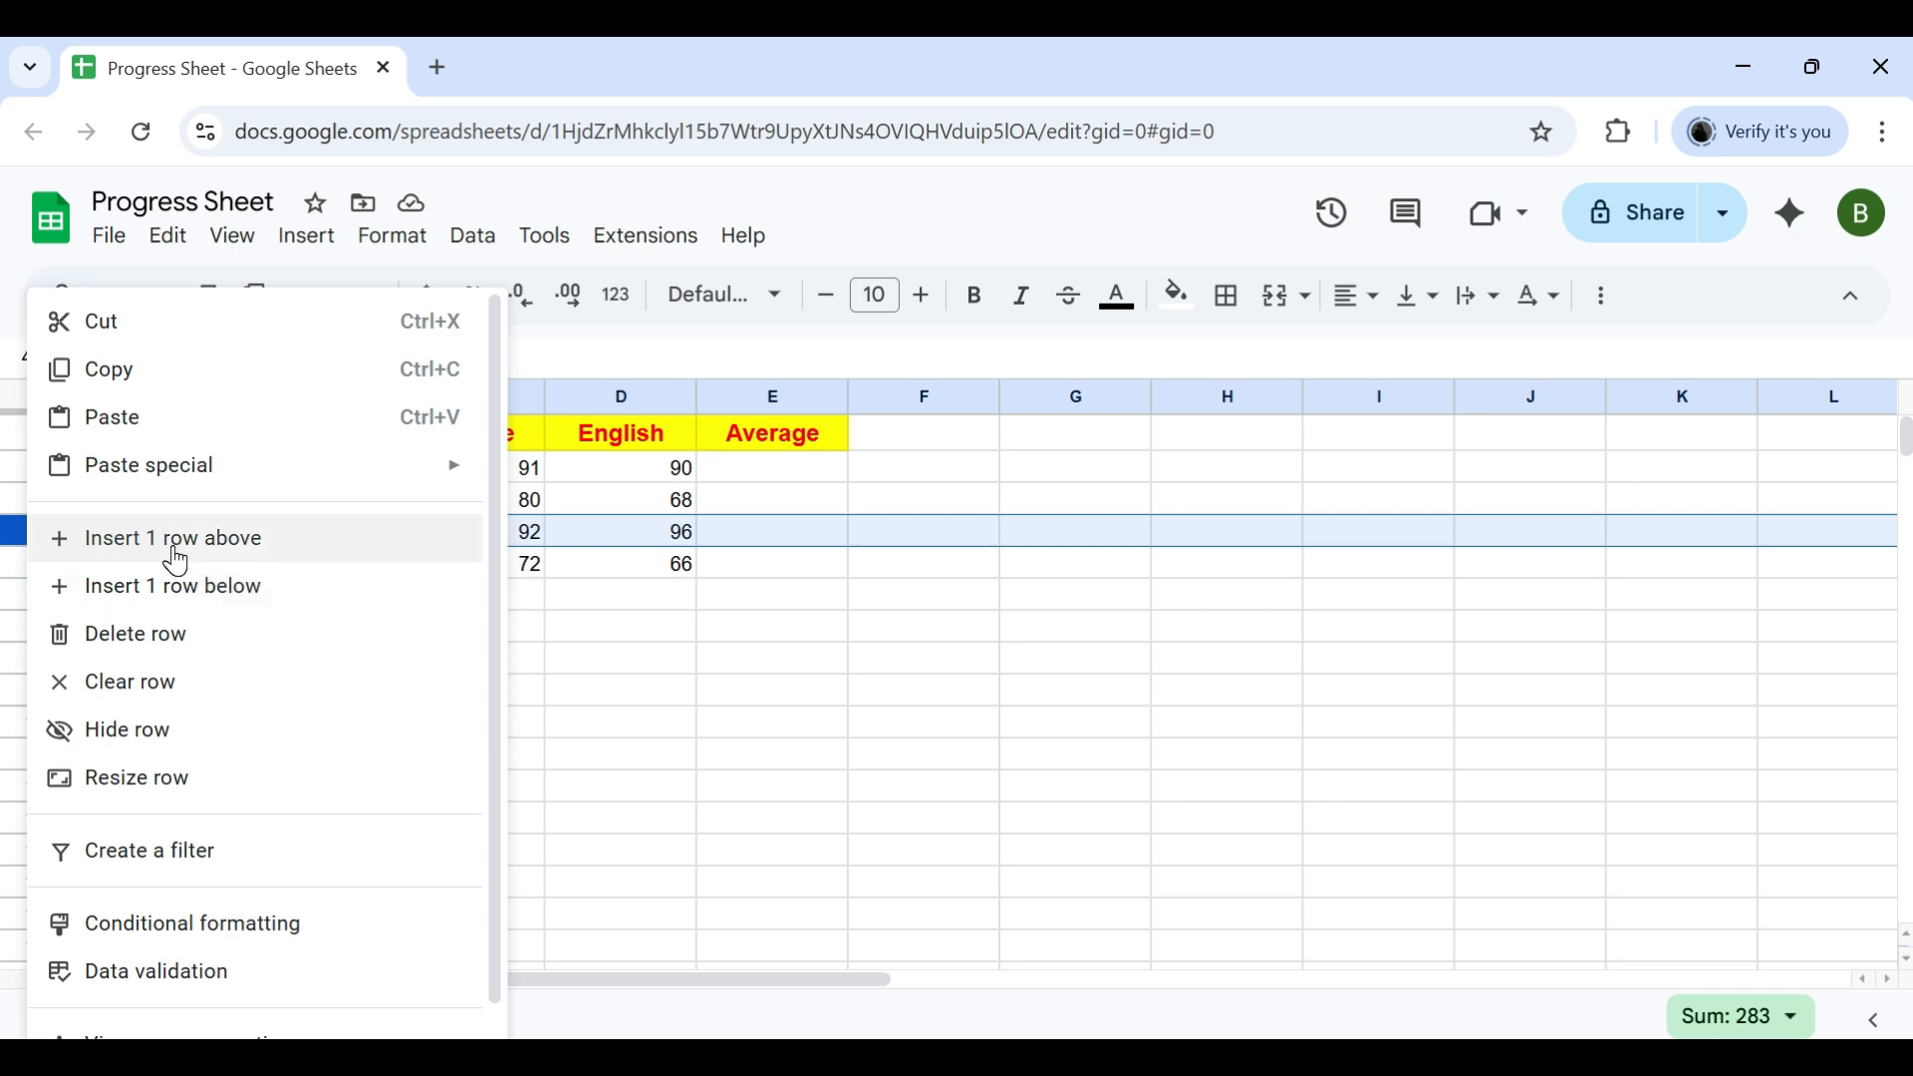
click(212, 588)
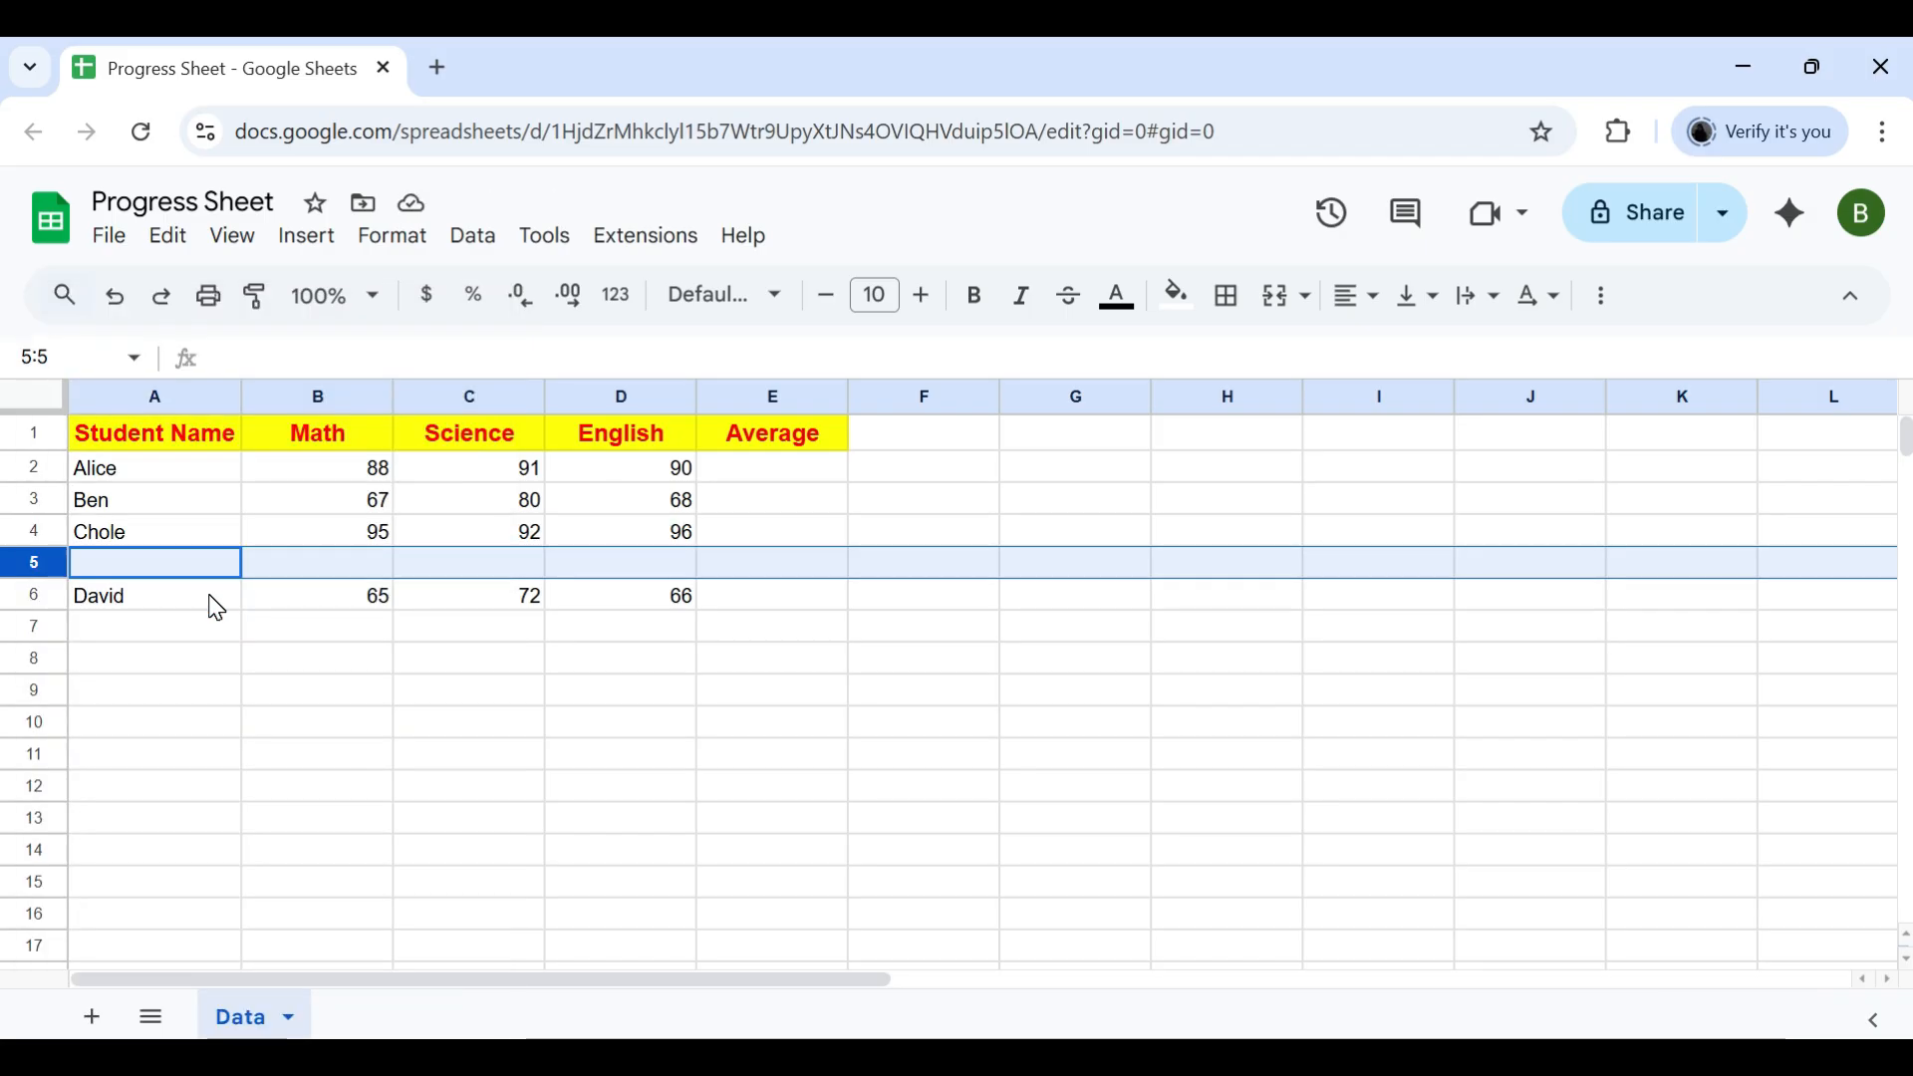
Fill the new row 5 with the student's first name and the scores 89 for Math, 85 for Science and 82 for English
click(171, 565)
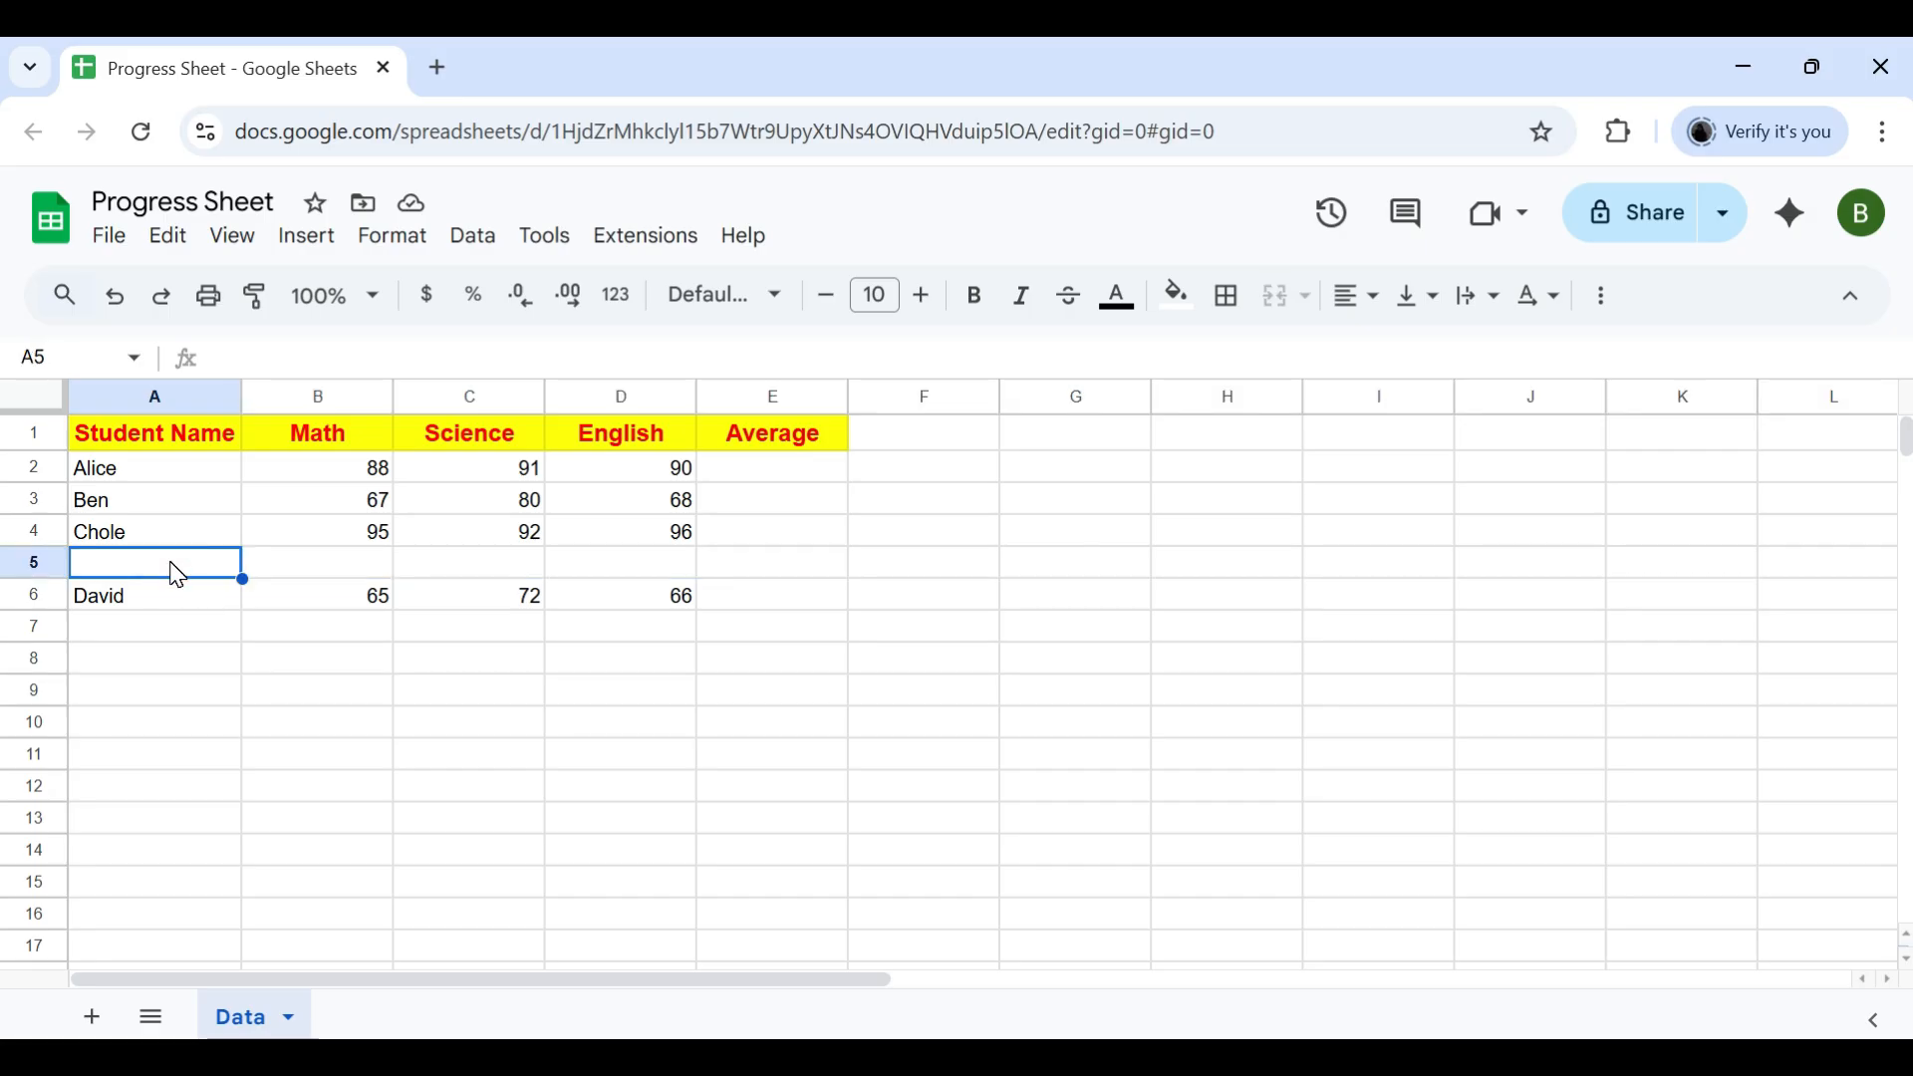
text(Emma)
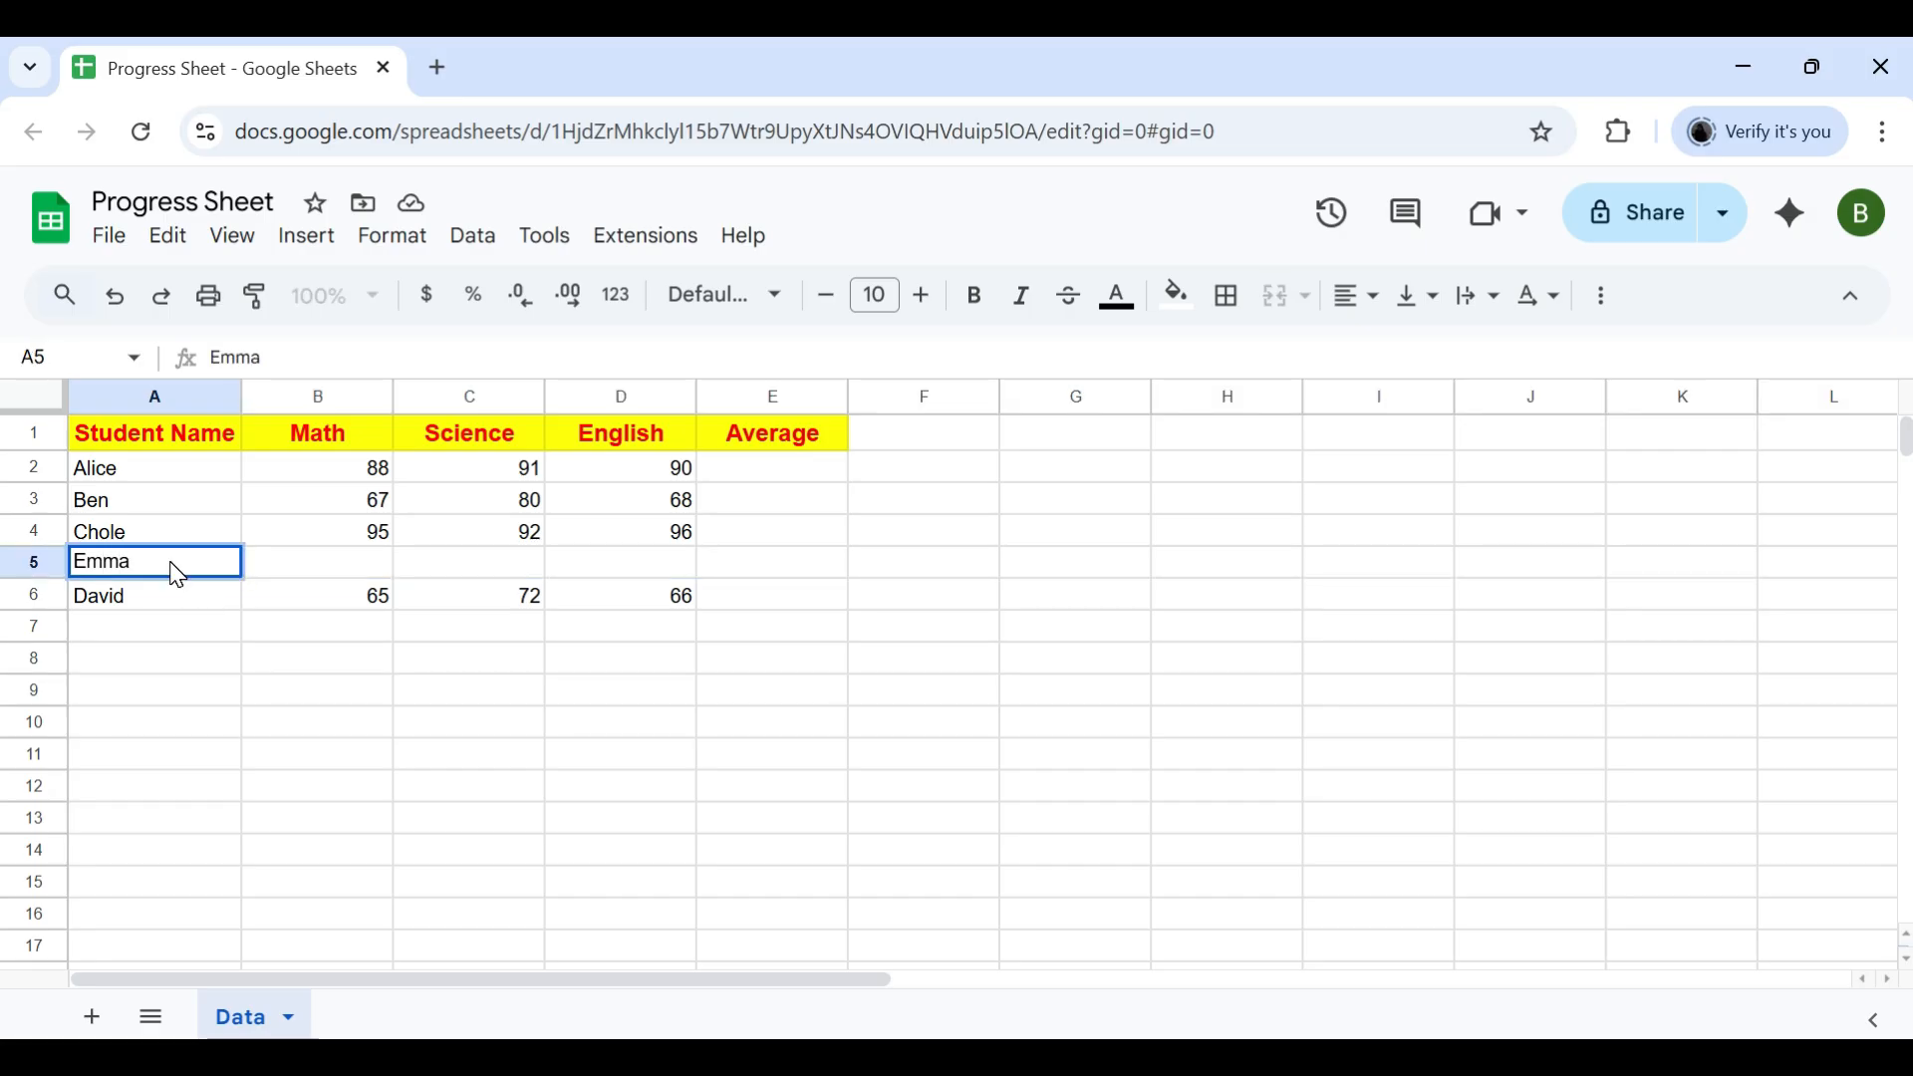
key(Tab)
text(89)
key(Tab)
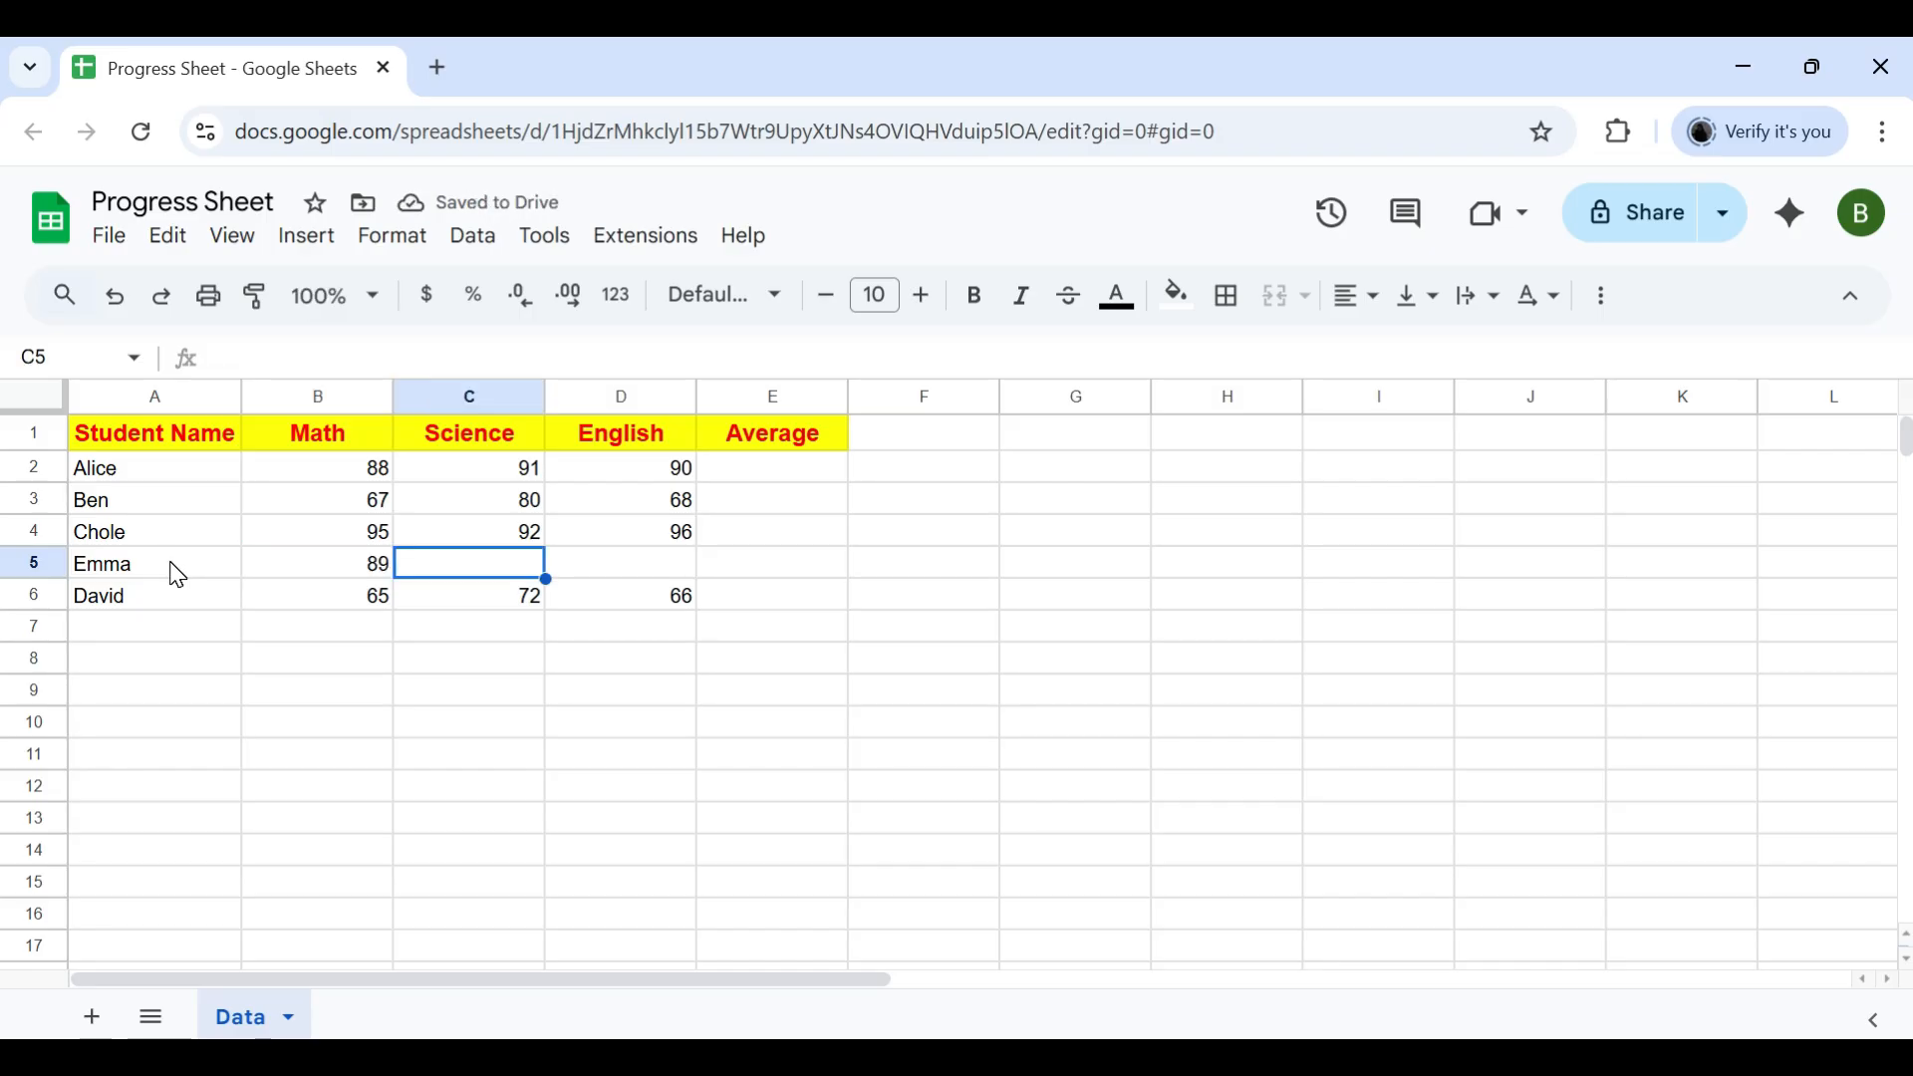
text(85)
key(Tab)
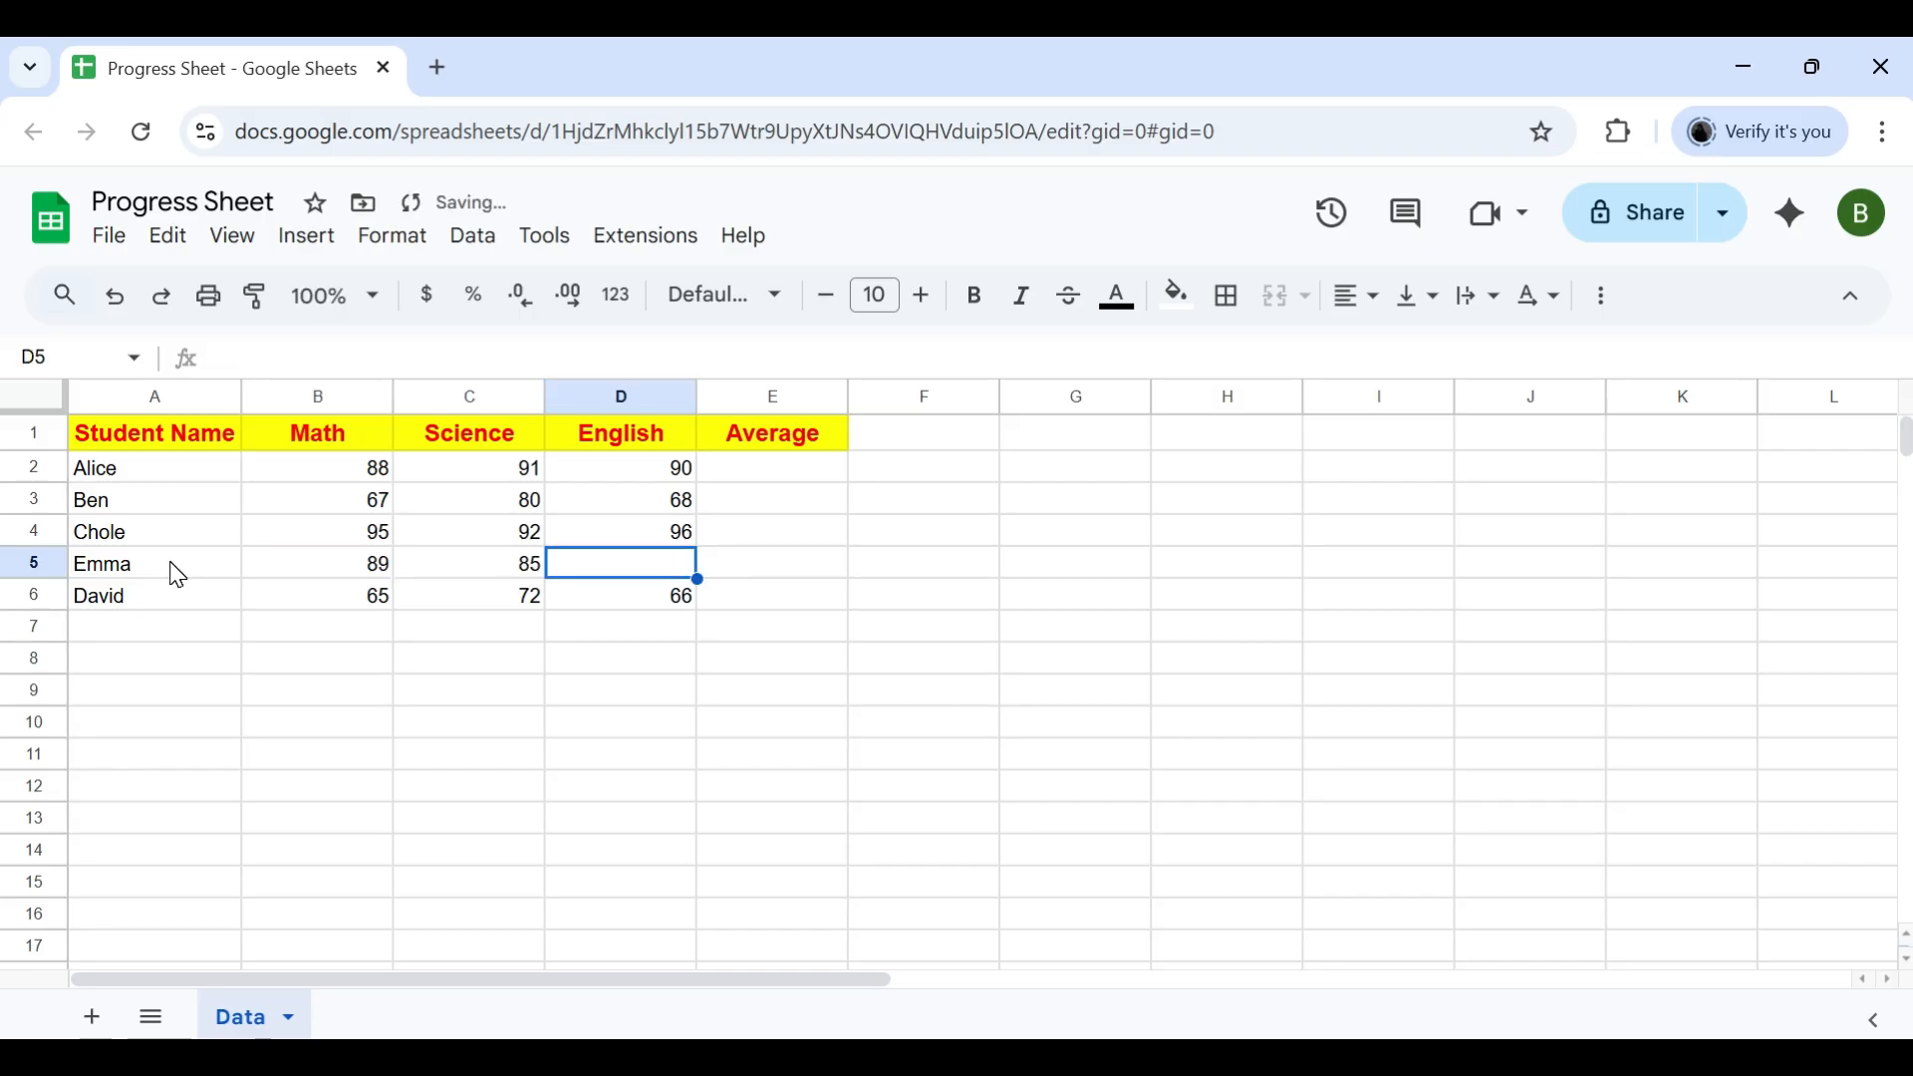
text(82)
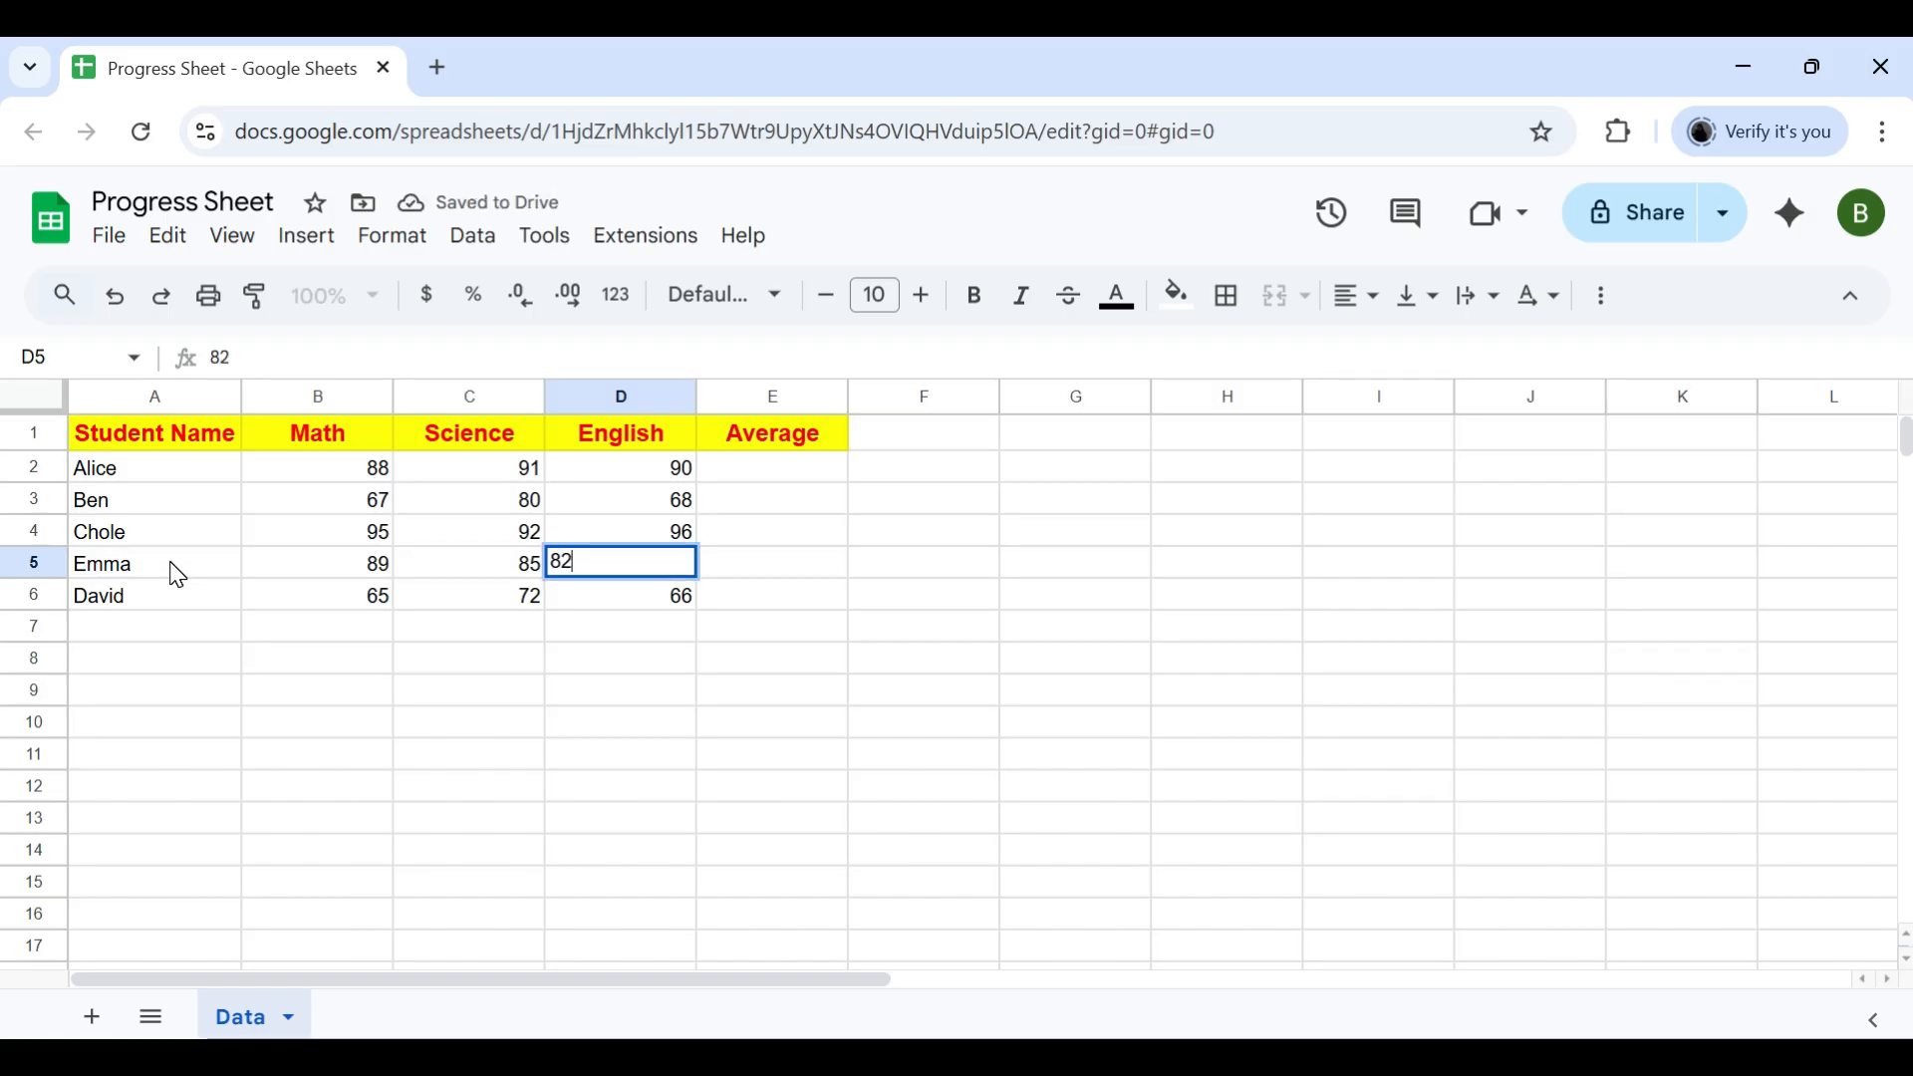
key(Return)
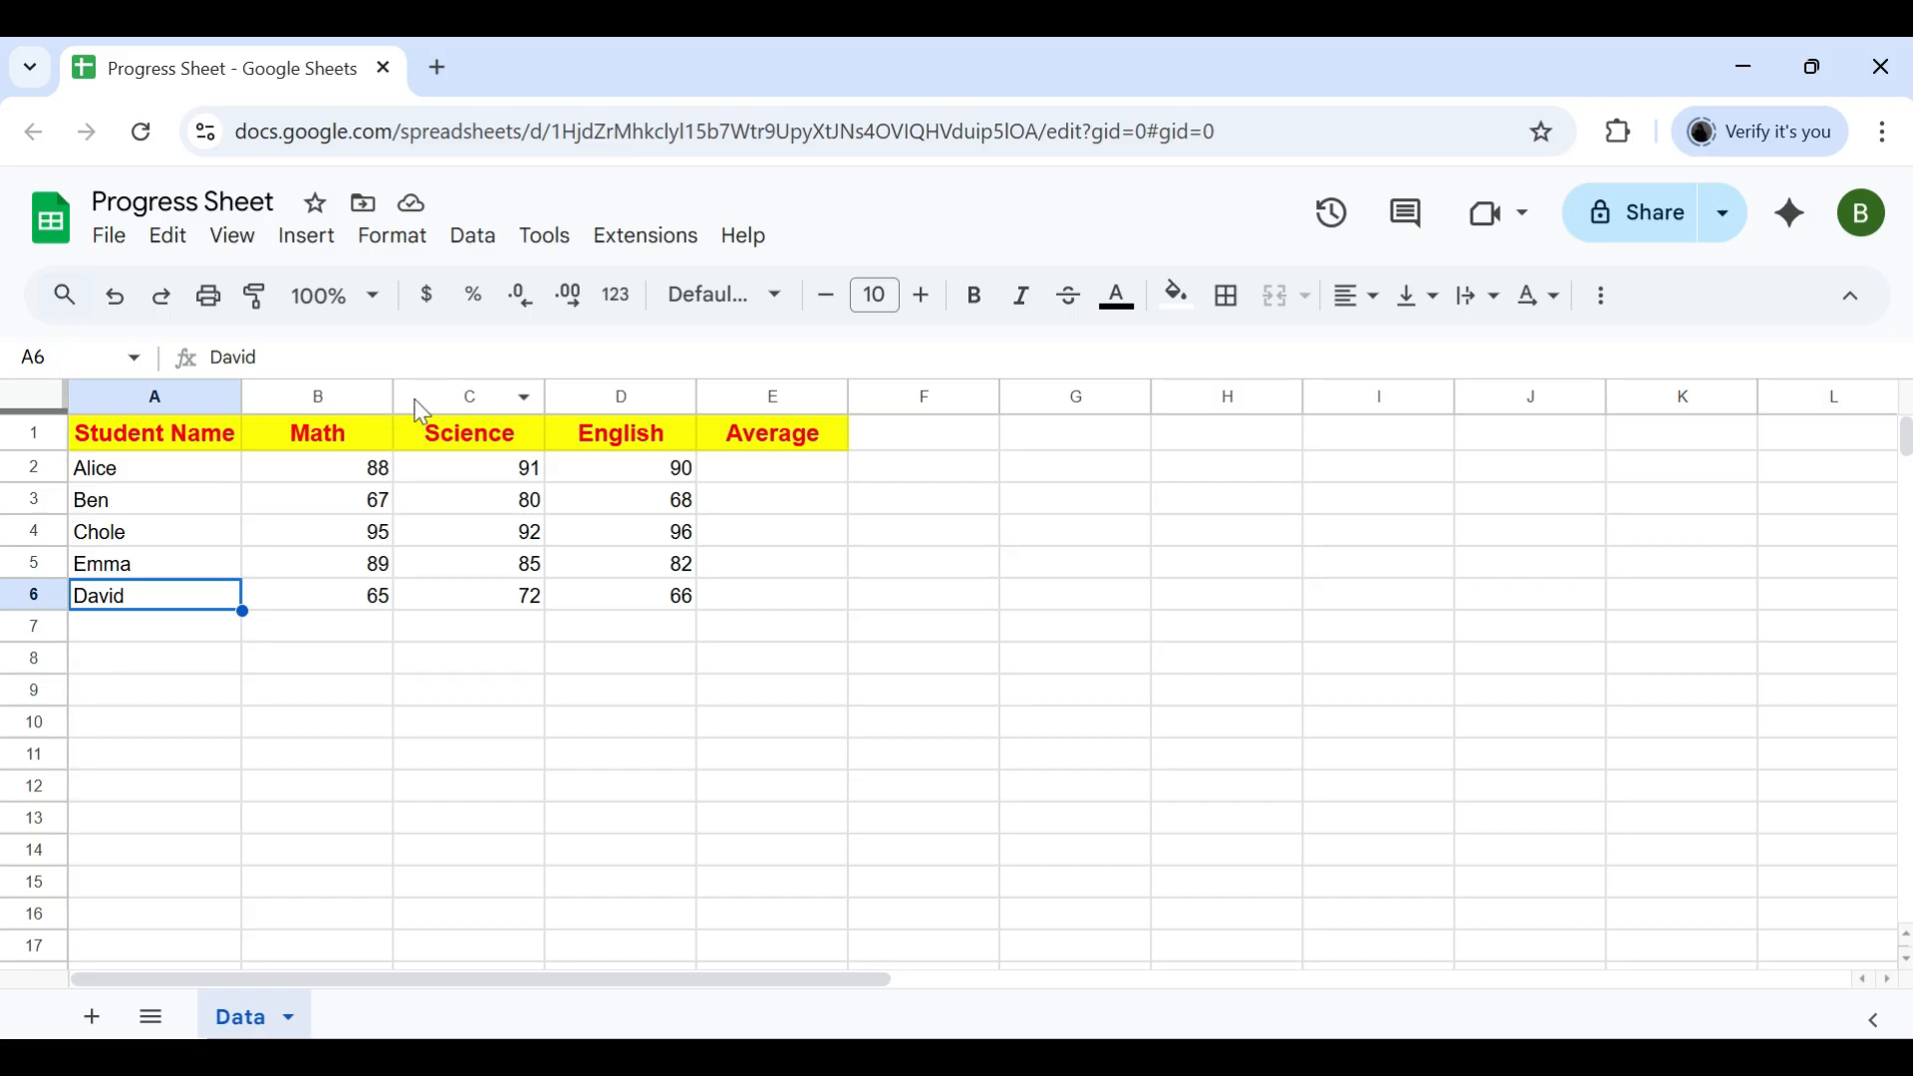
Insert a column between Science and English and enter the header "History" in D1
click(570, 404)
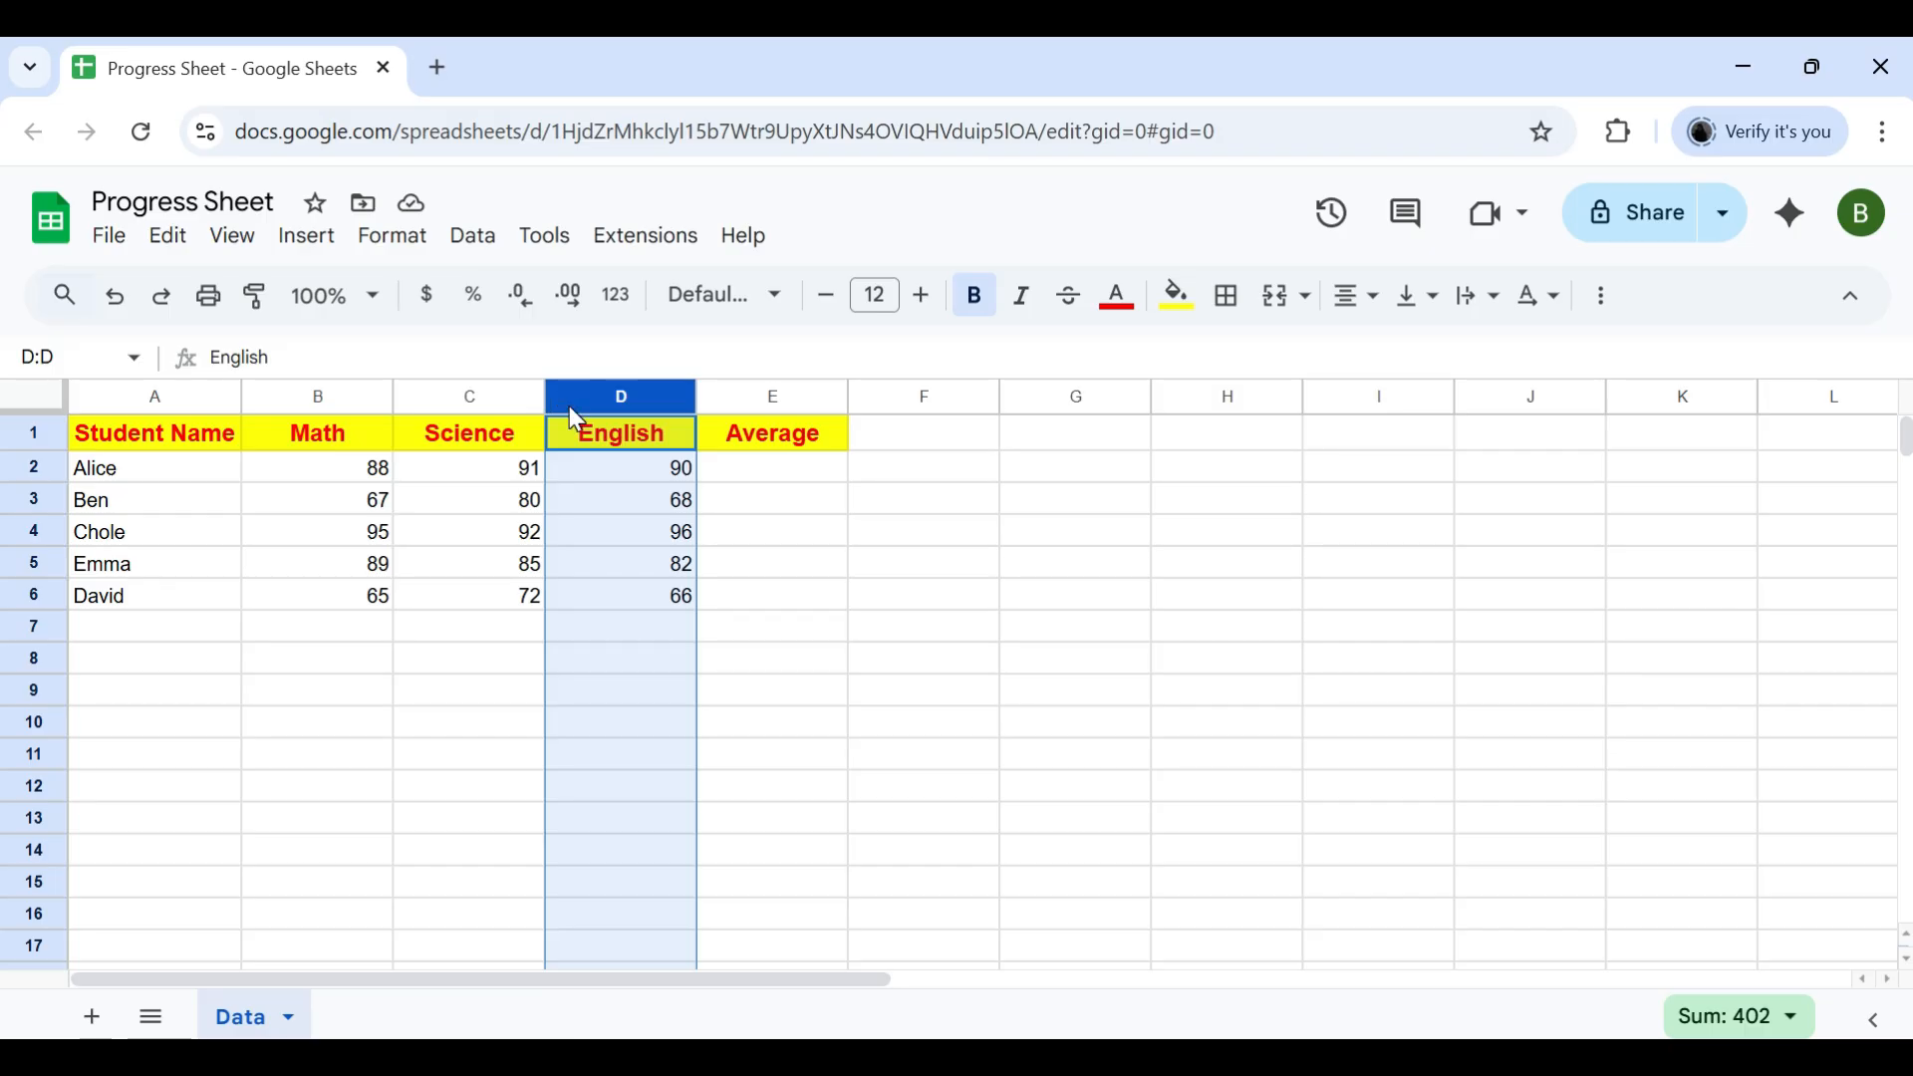
right_click(570, 404)
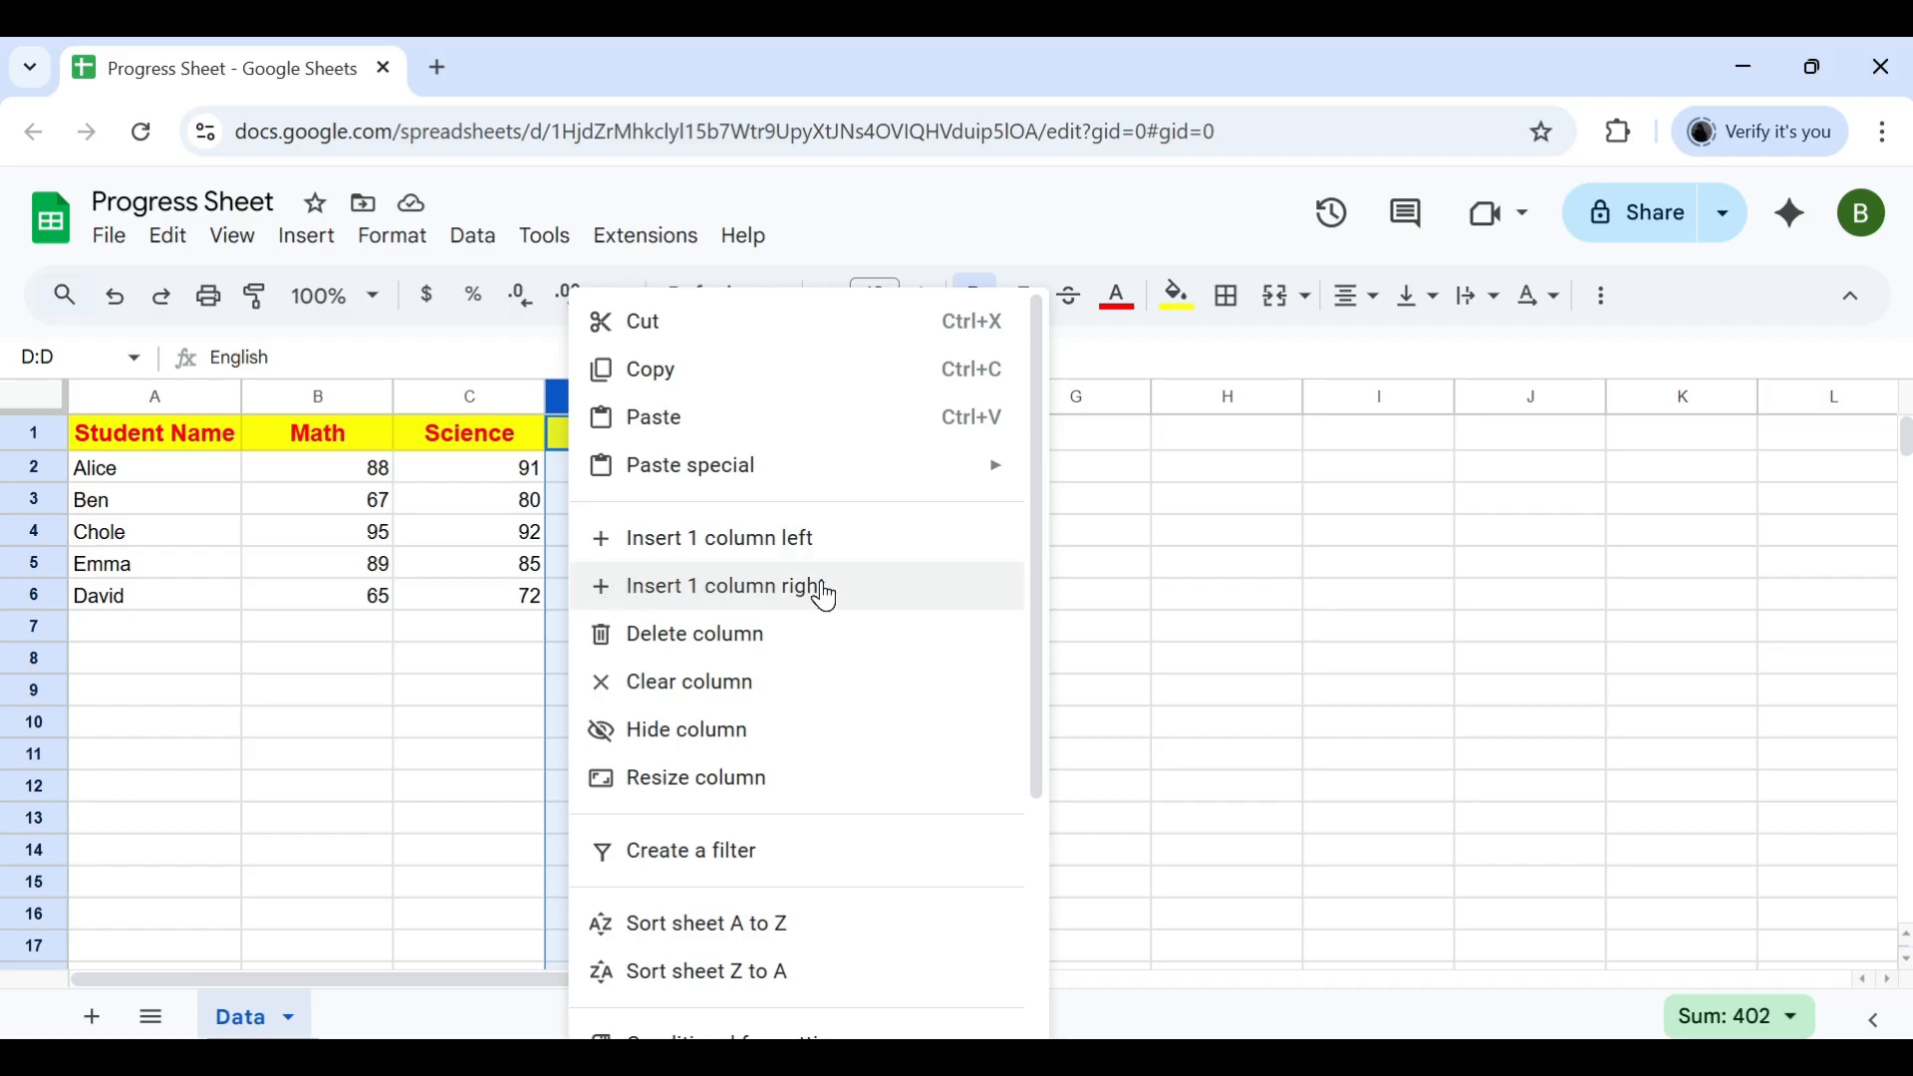
click(727, 538)
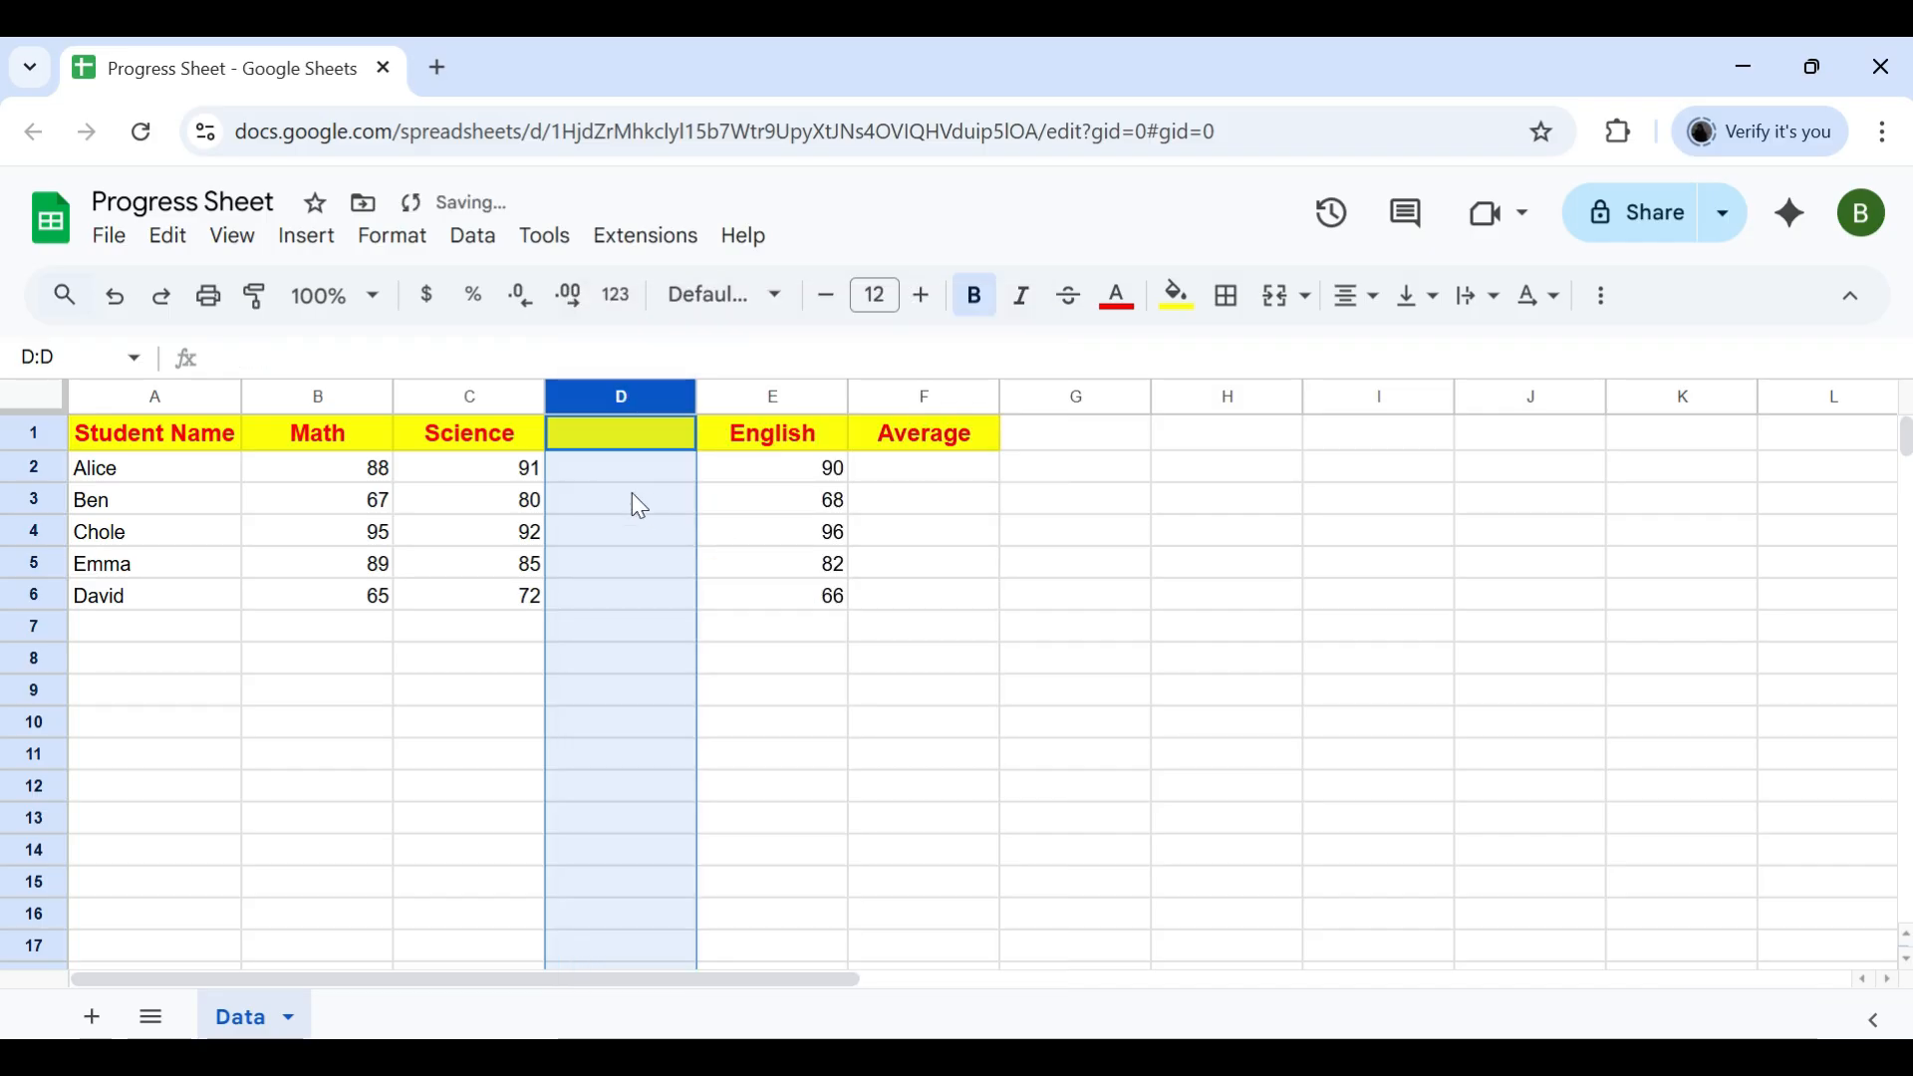
click(607, 436)
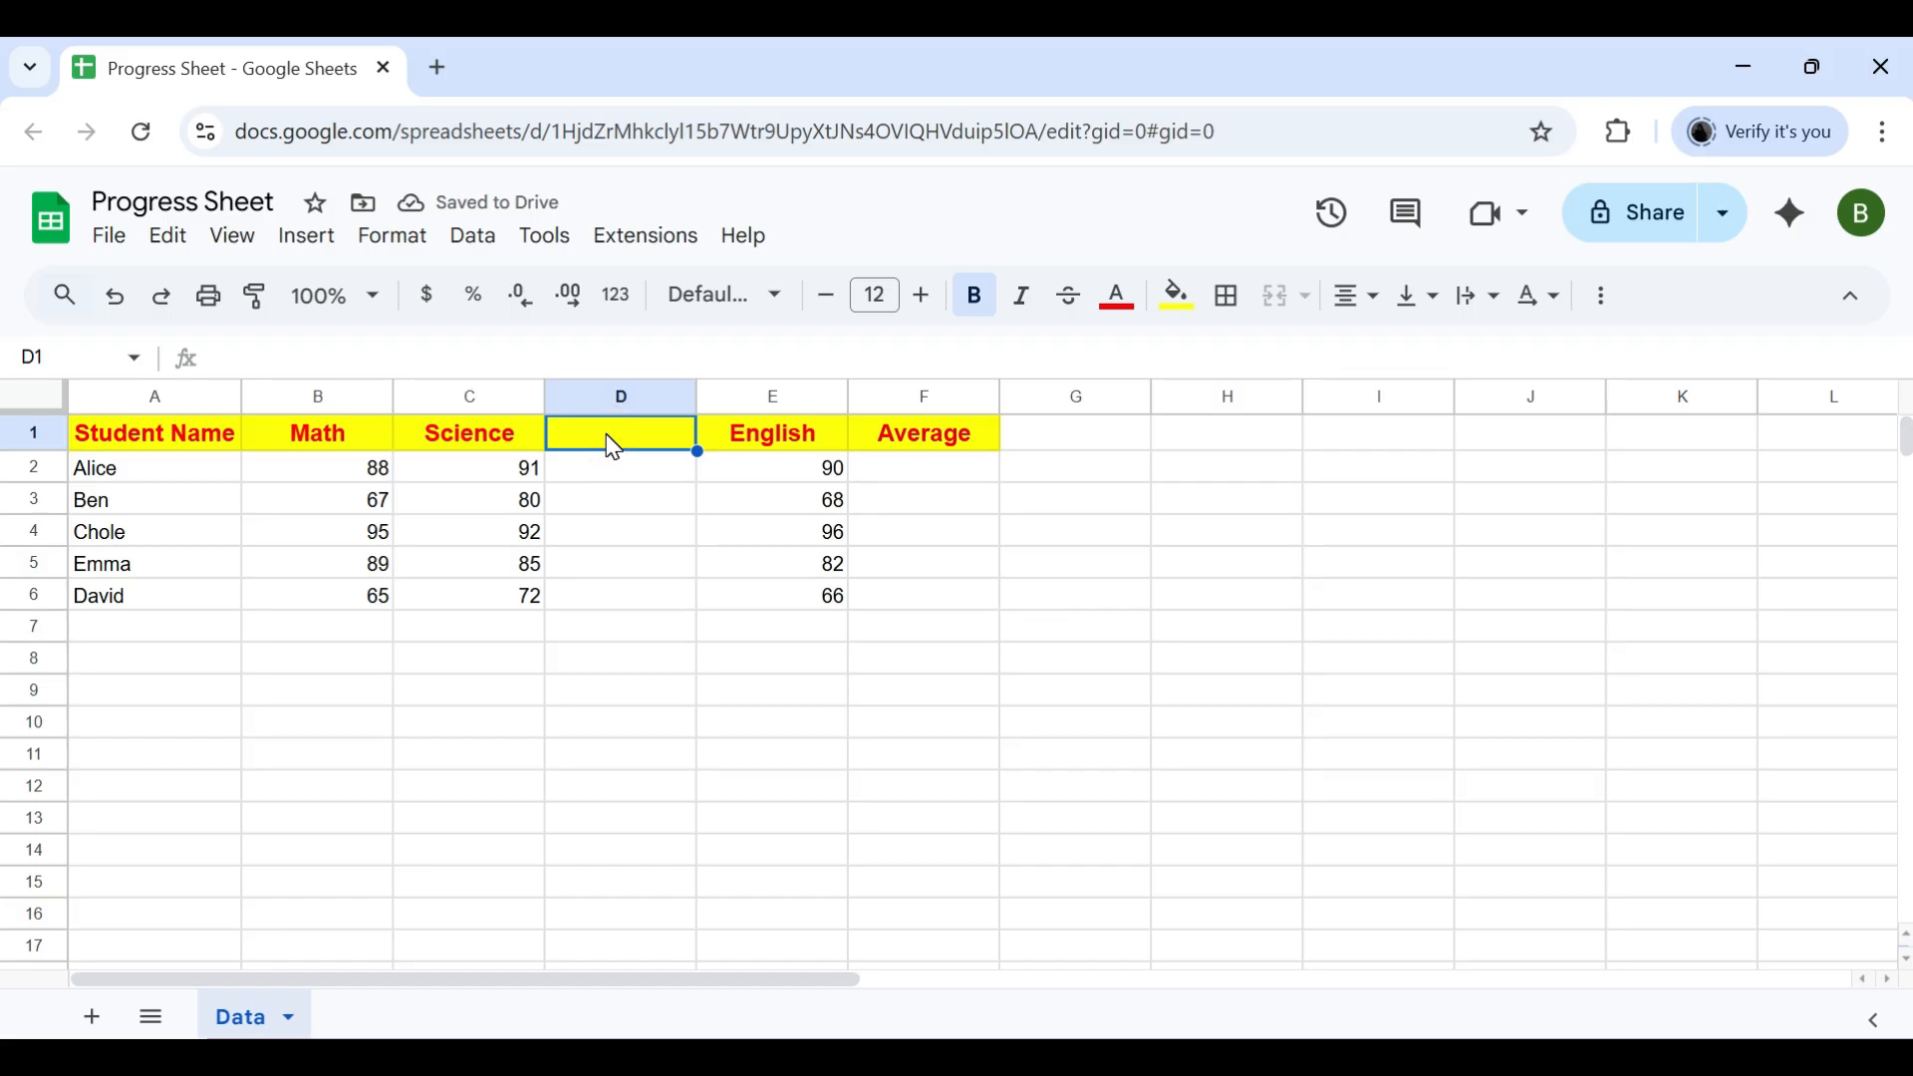
text(H)
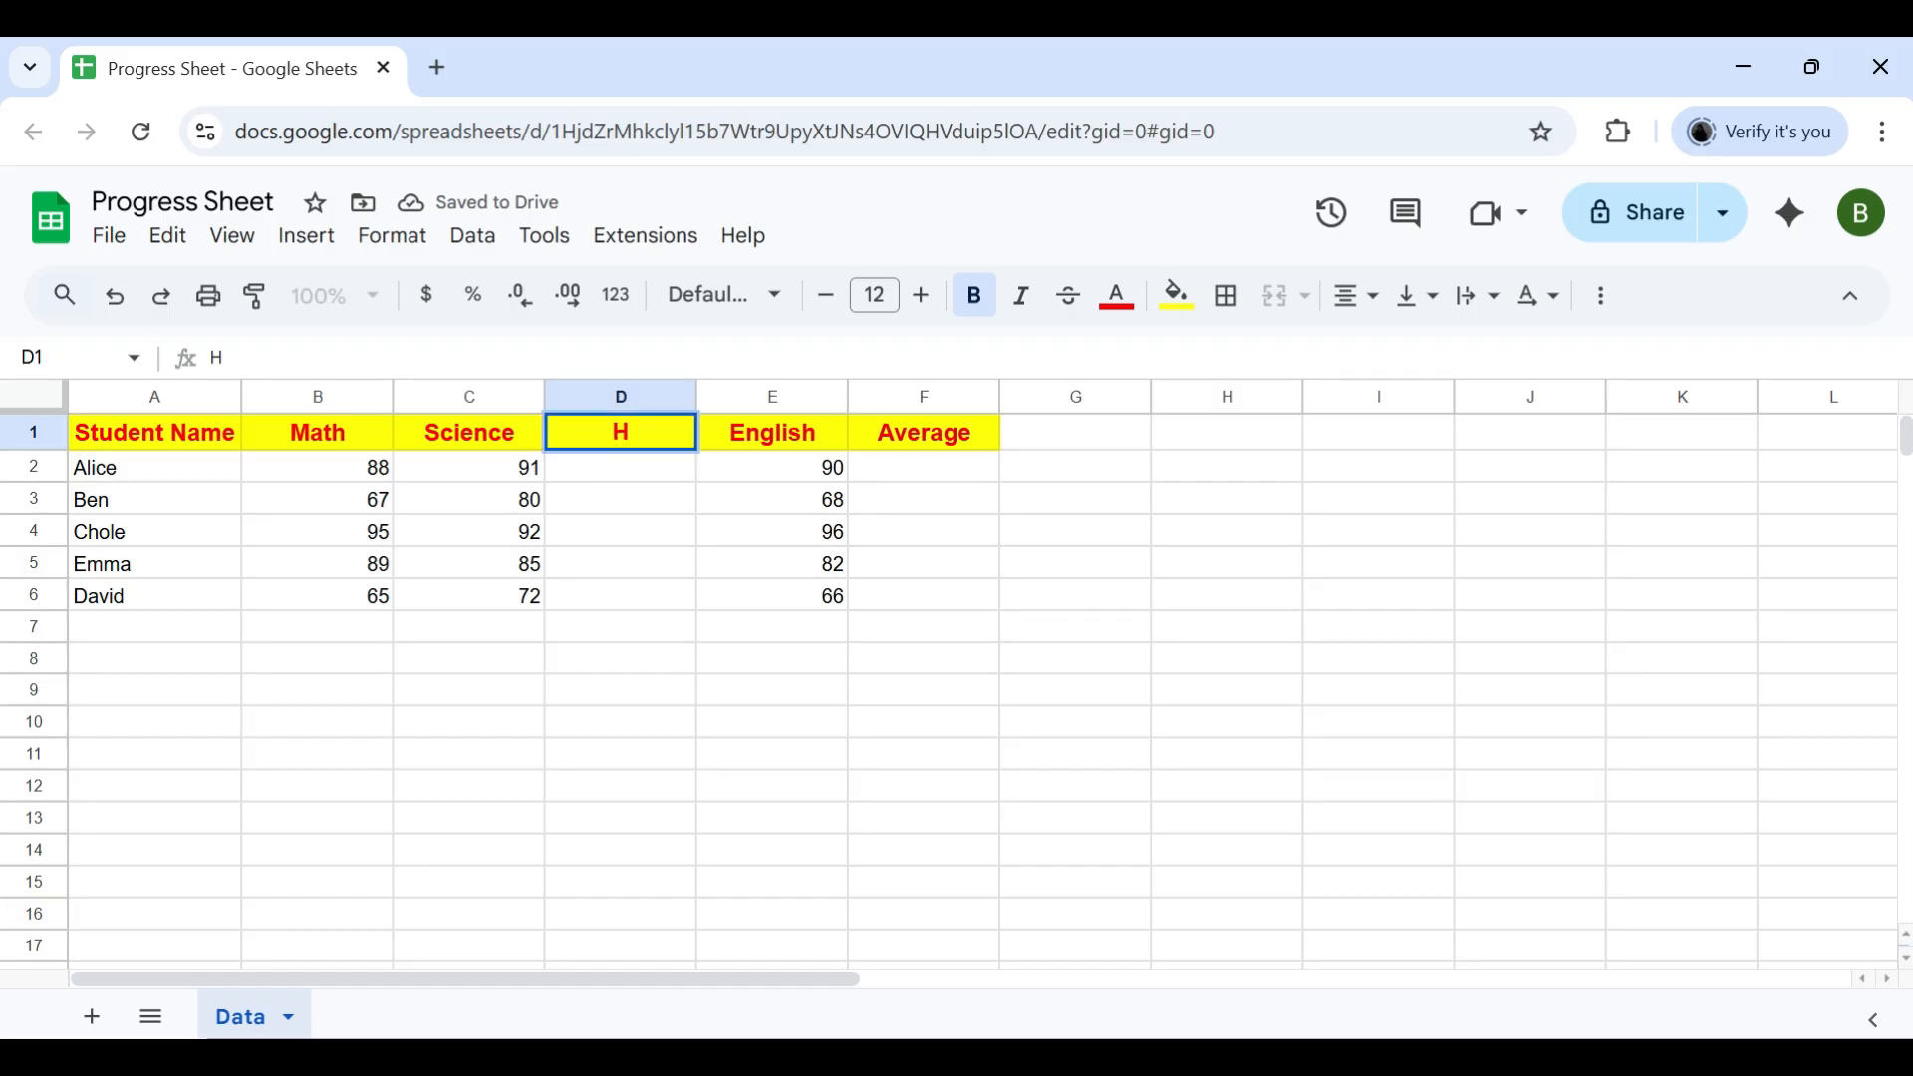
text(istory)
key(Return)
Fill in the History scores 90, 68, 96, 66 and 88 in cells D2 to D6
text(90)
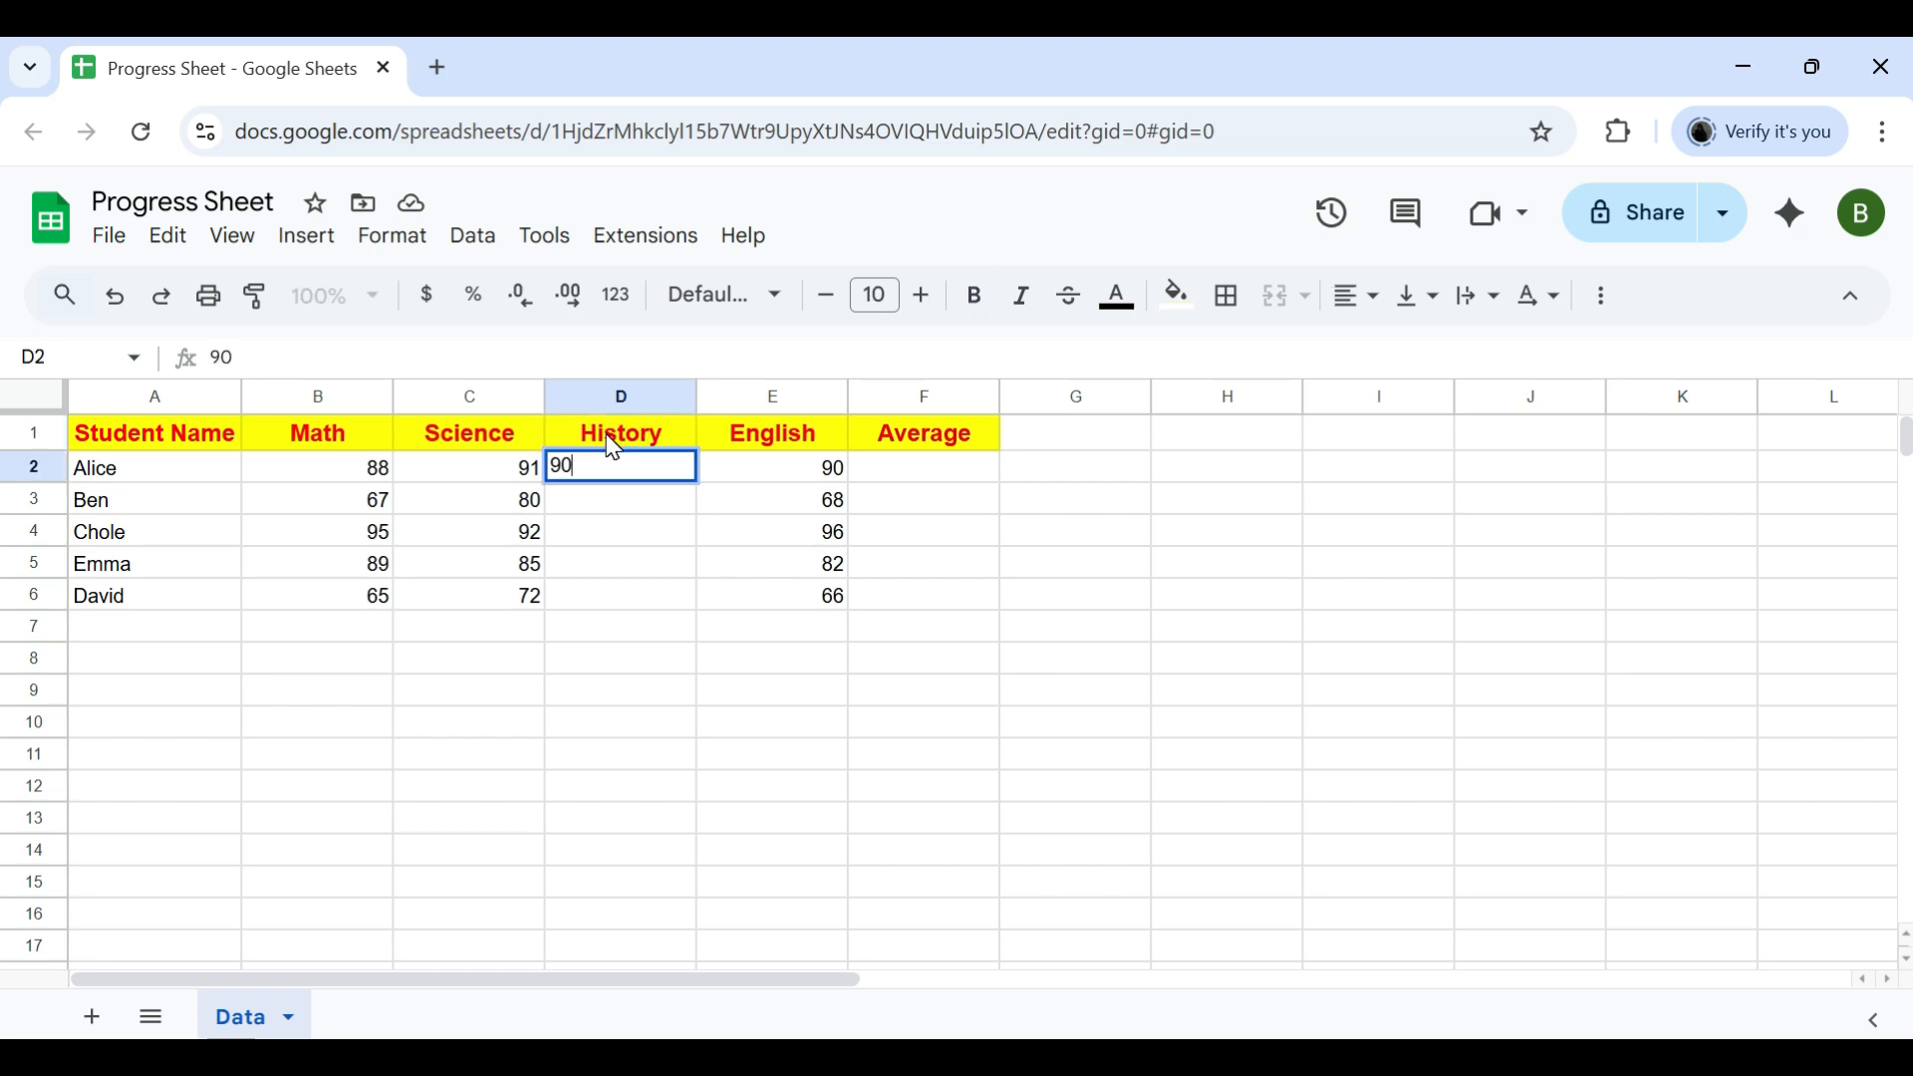
key(Return)
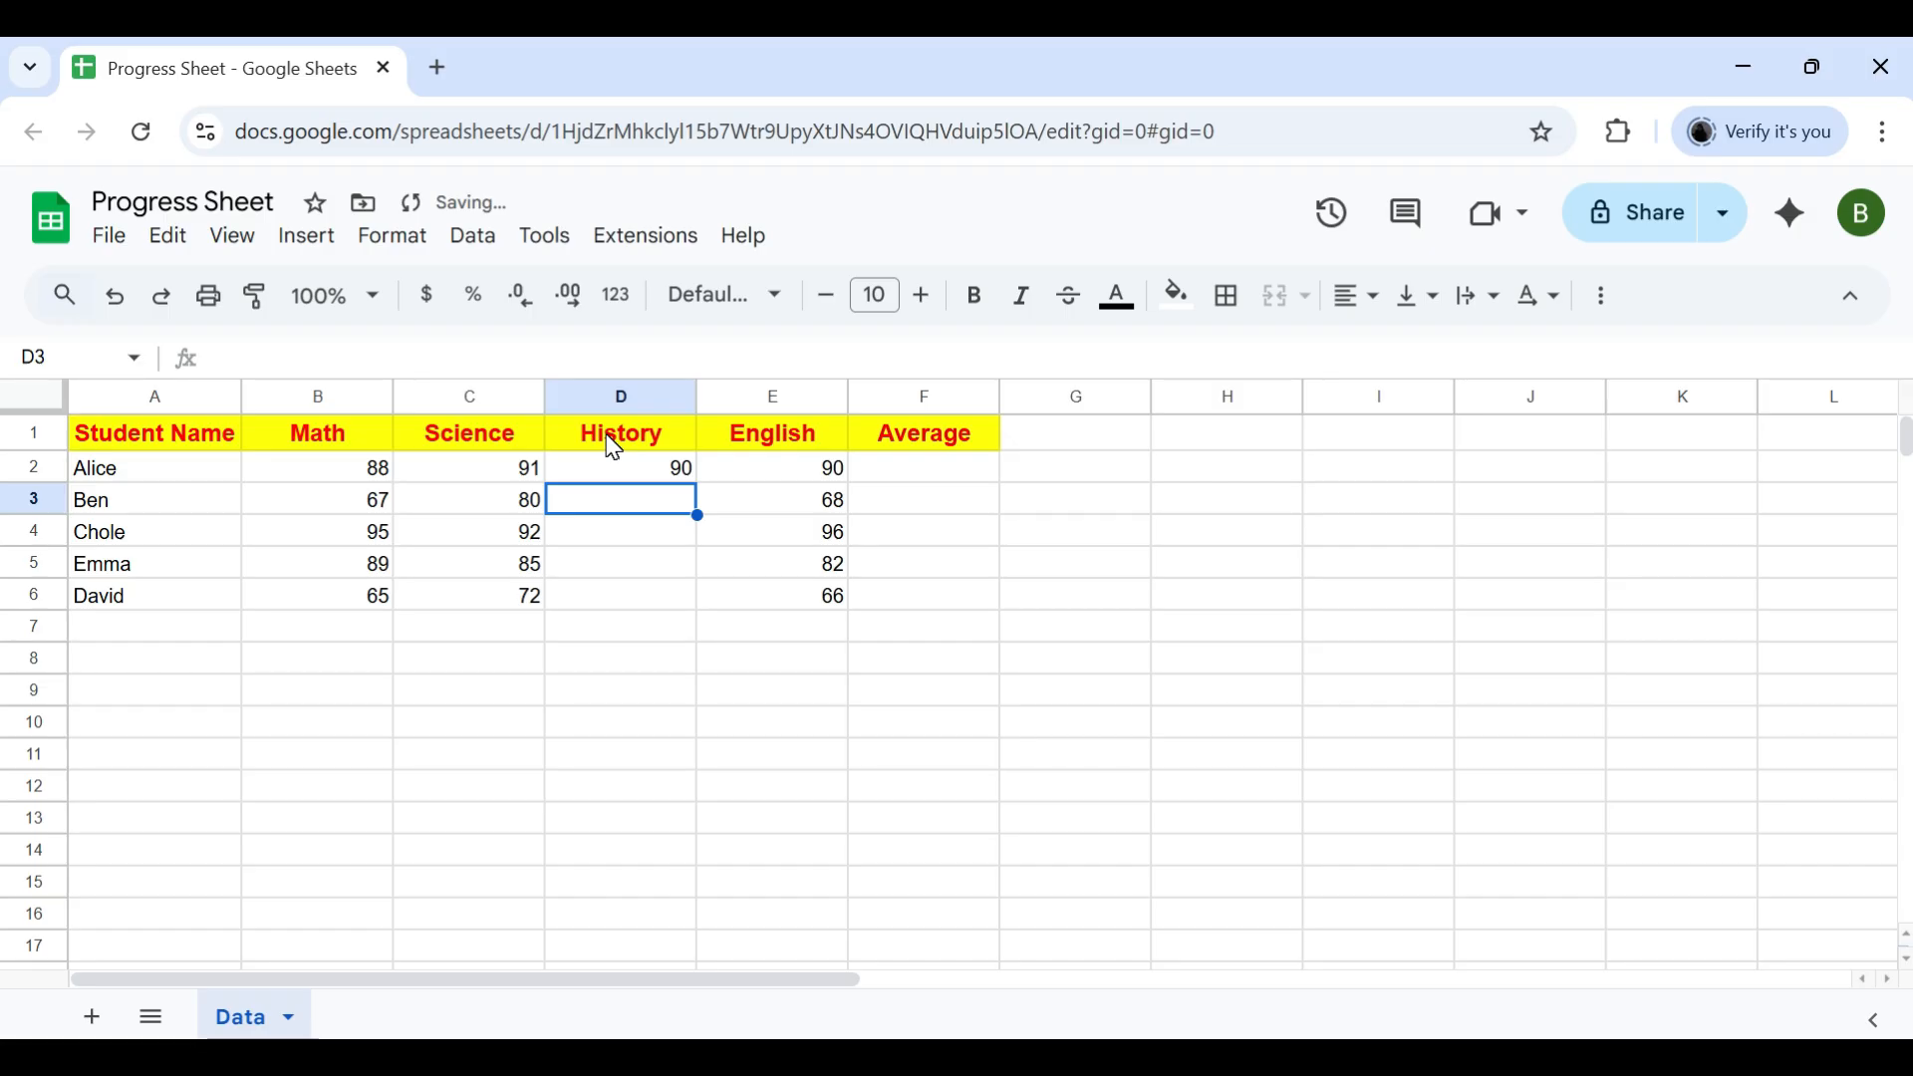
text(68)
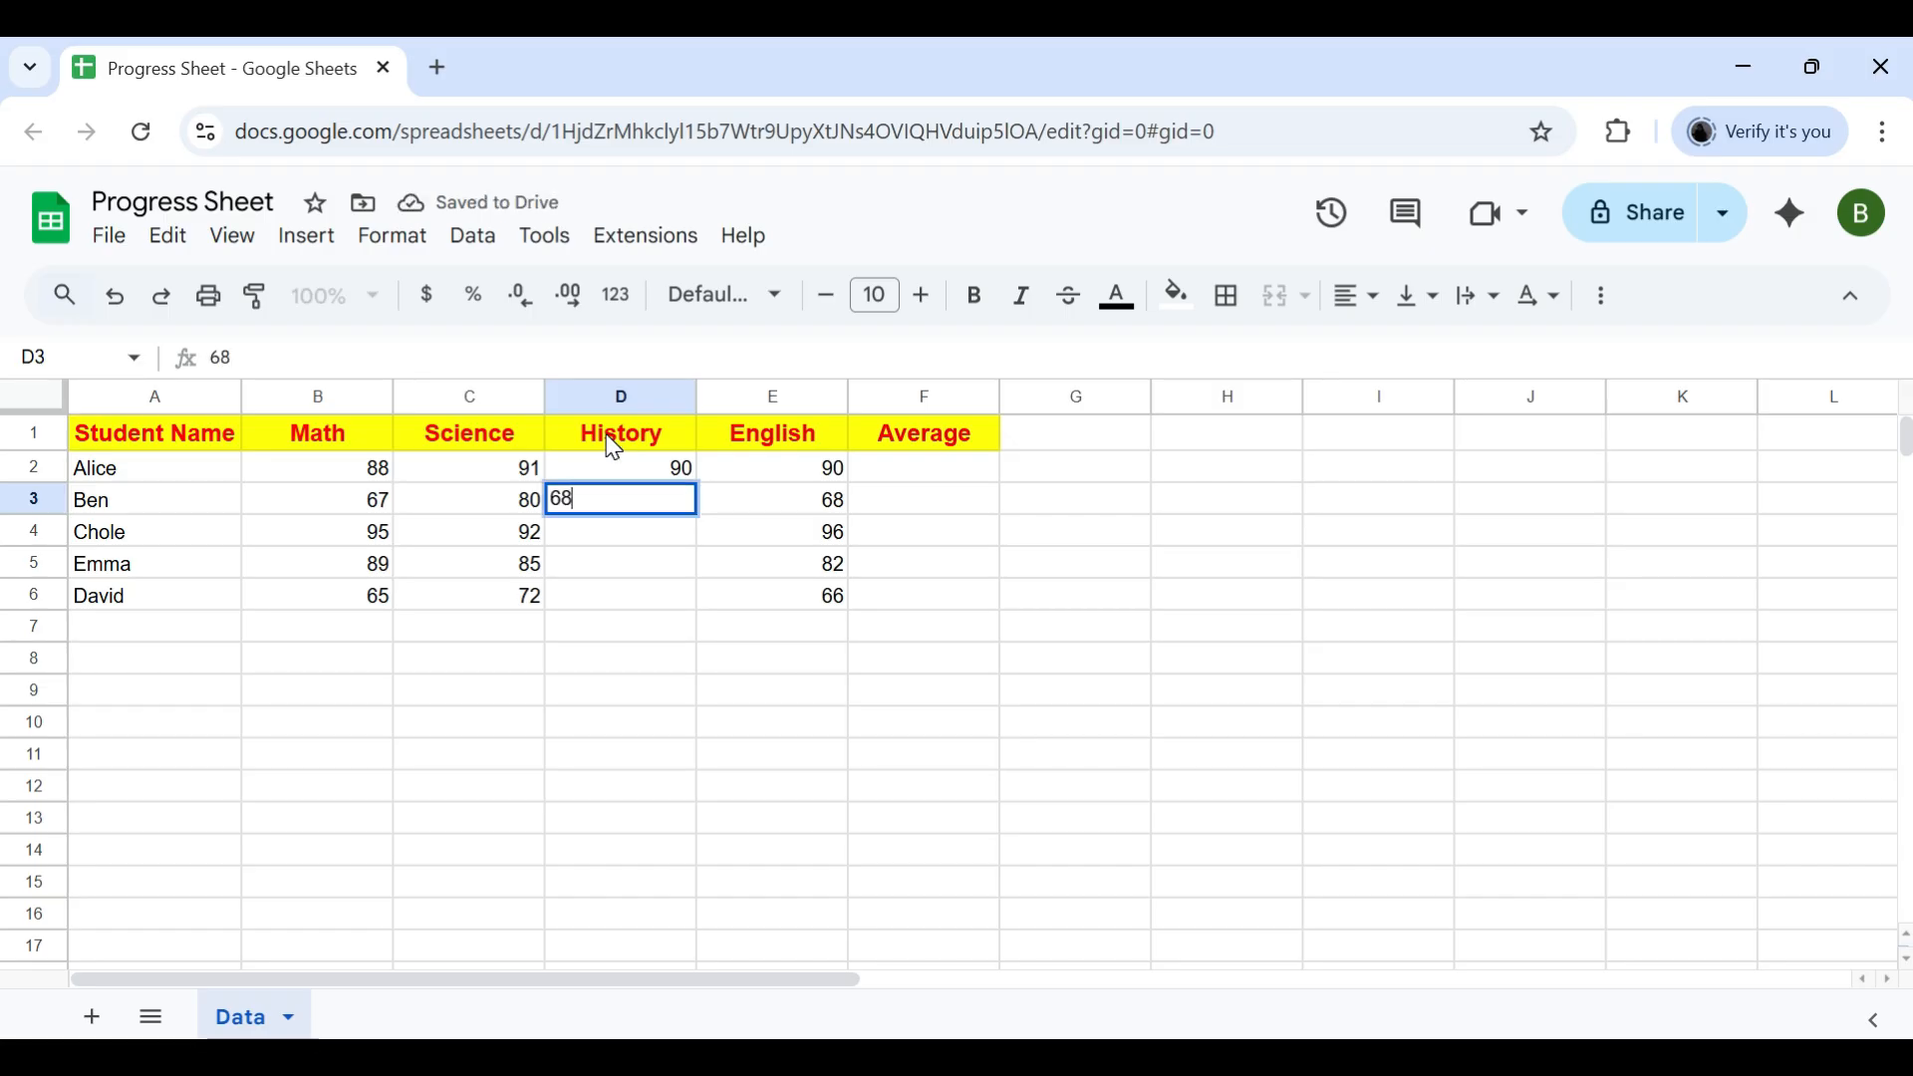
key(Return)
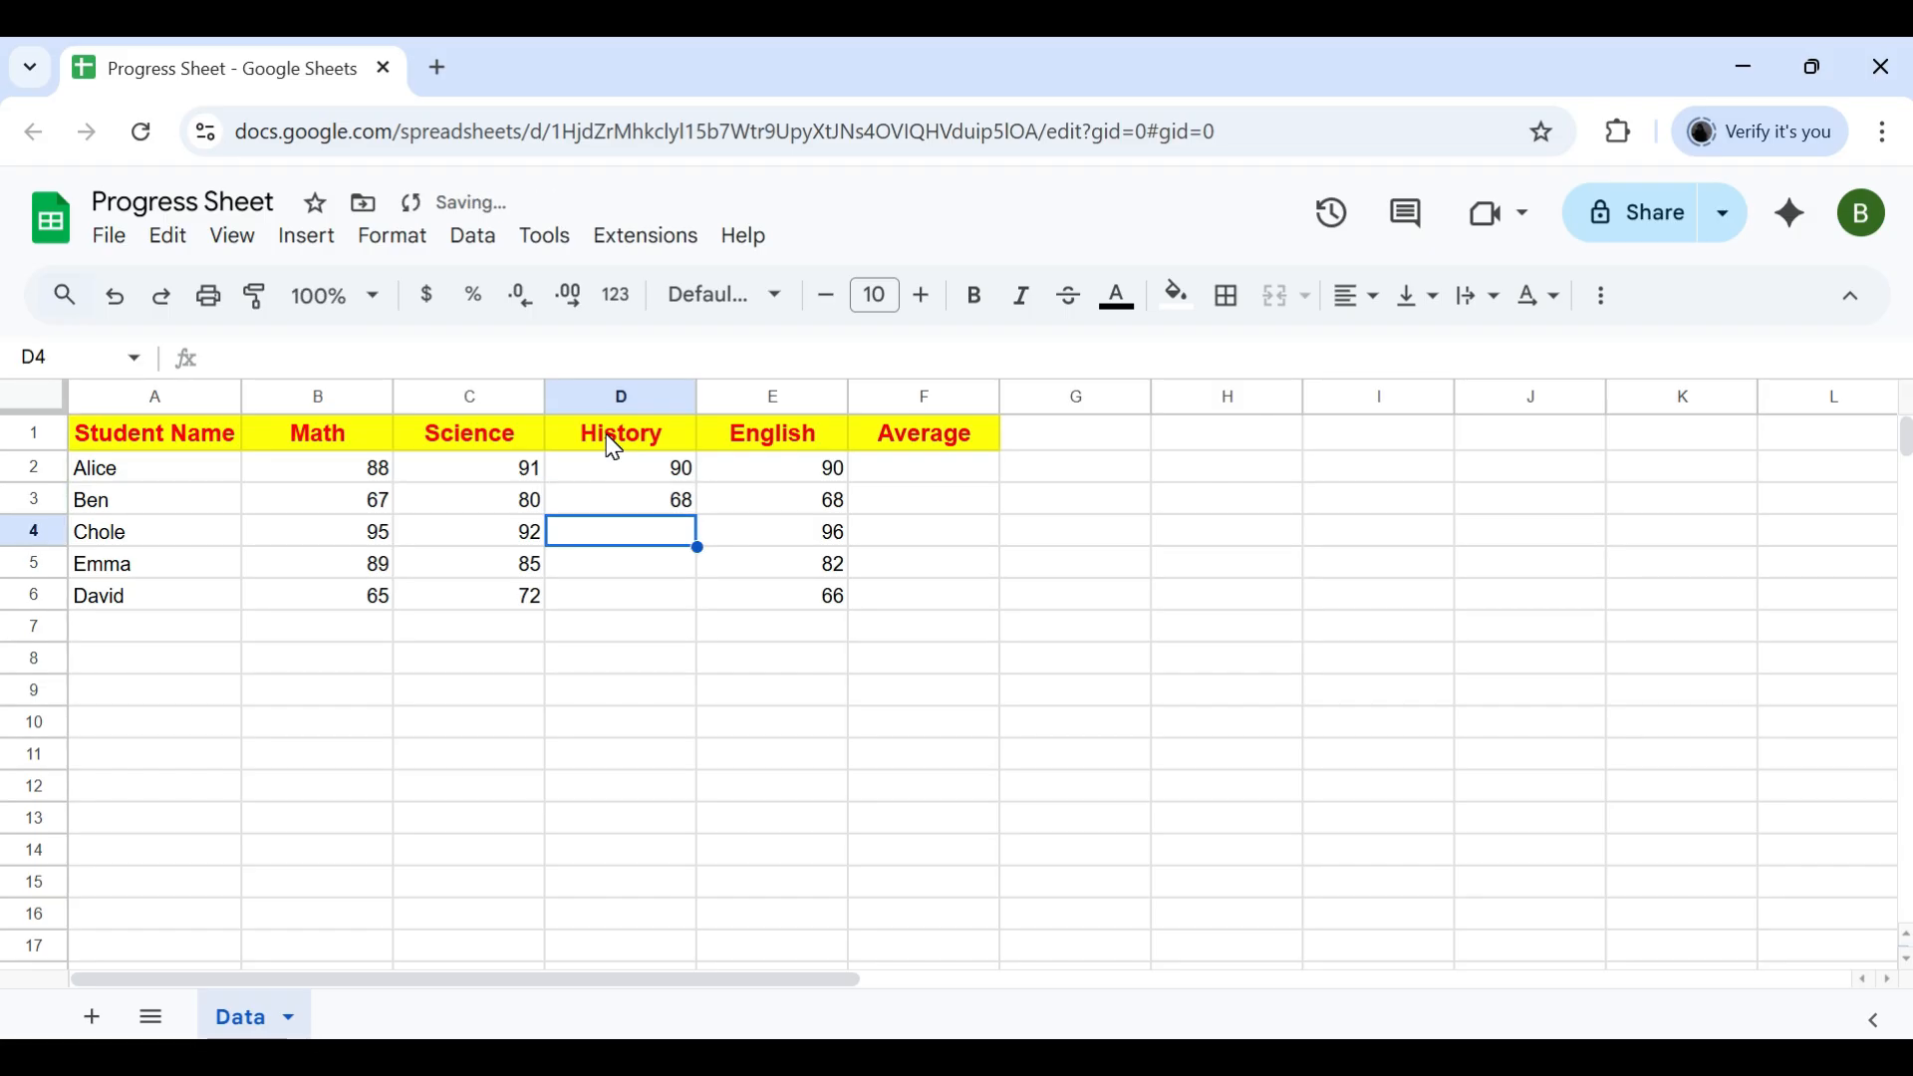
text(96)
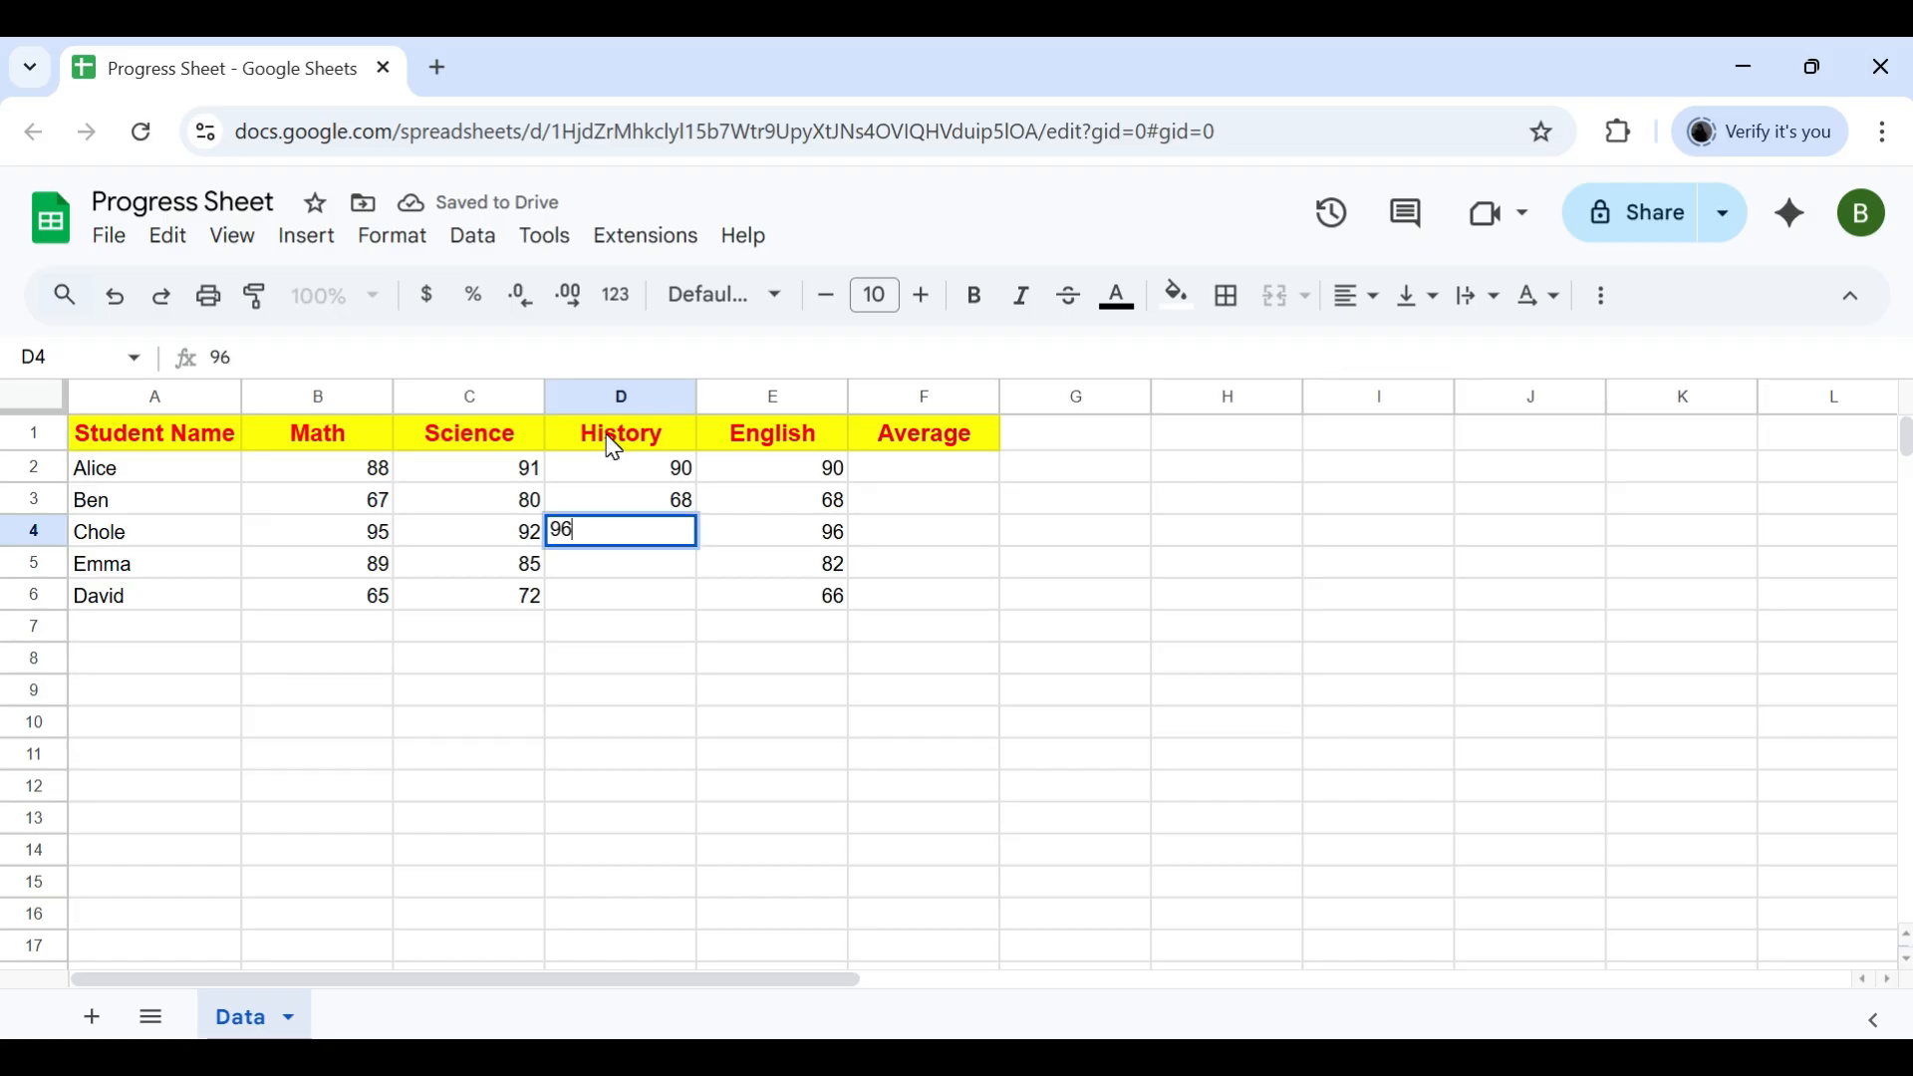
key(Return)
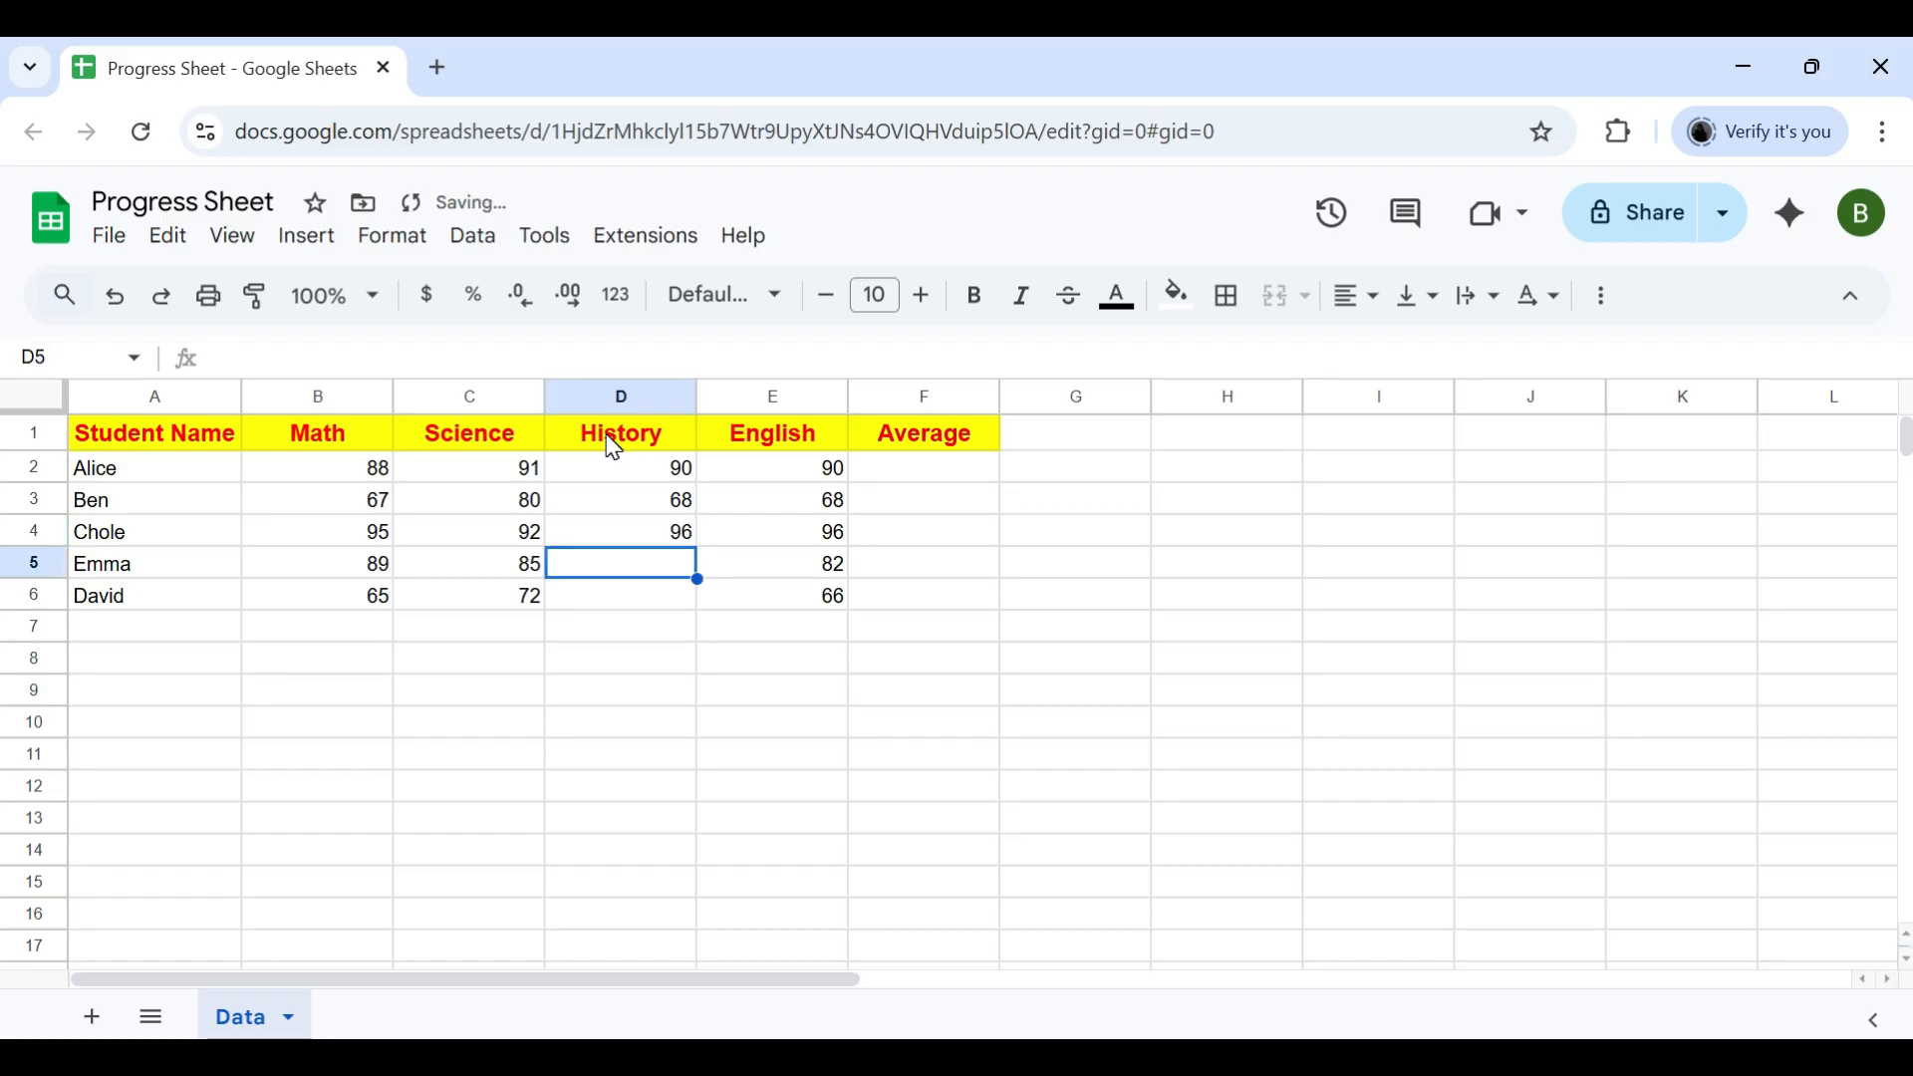
text(66)
key(Return)
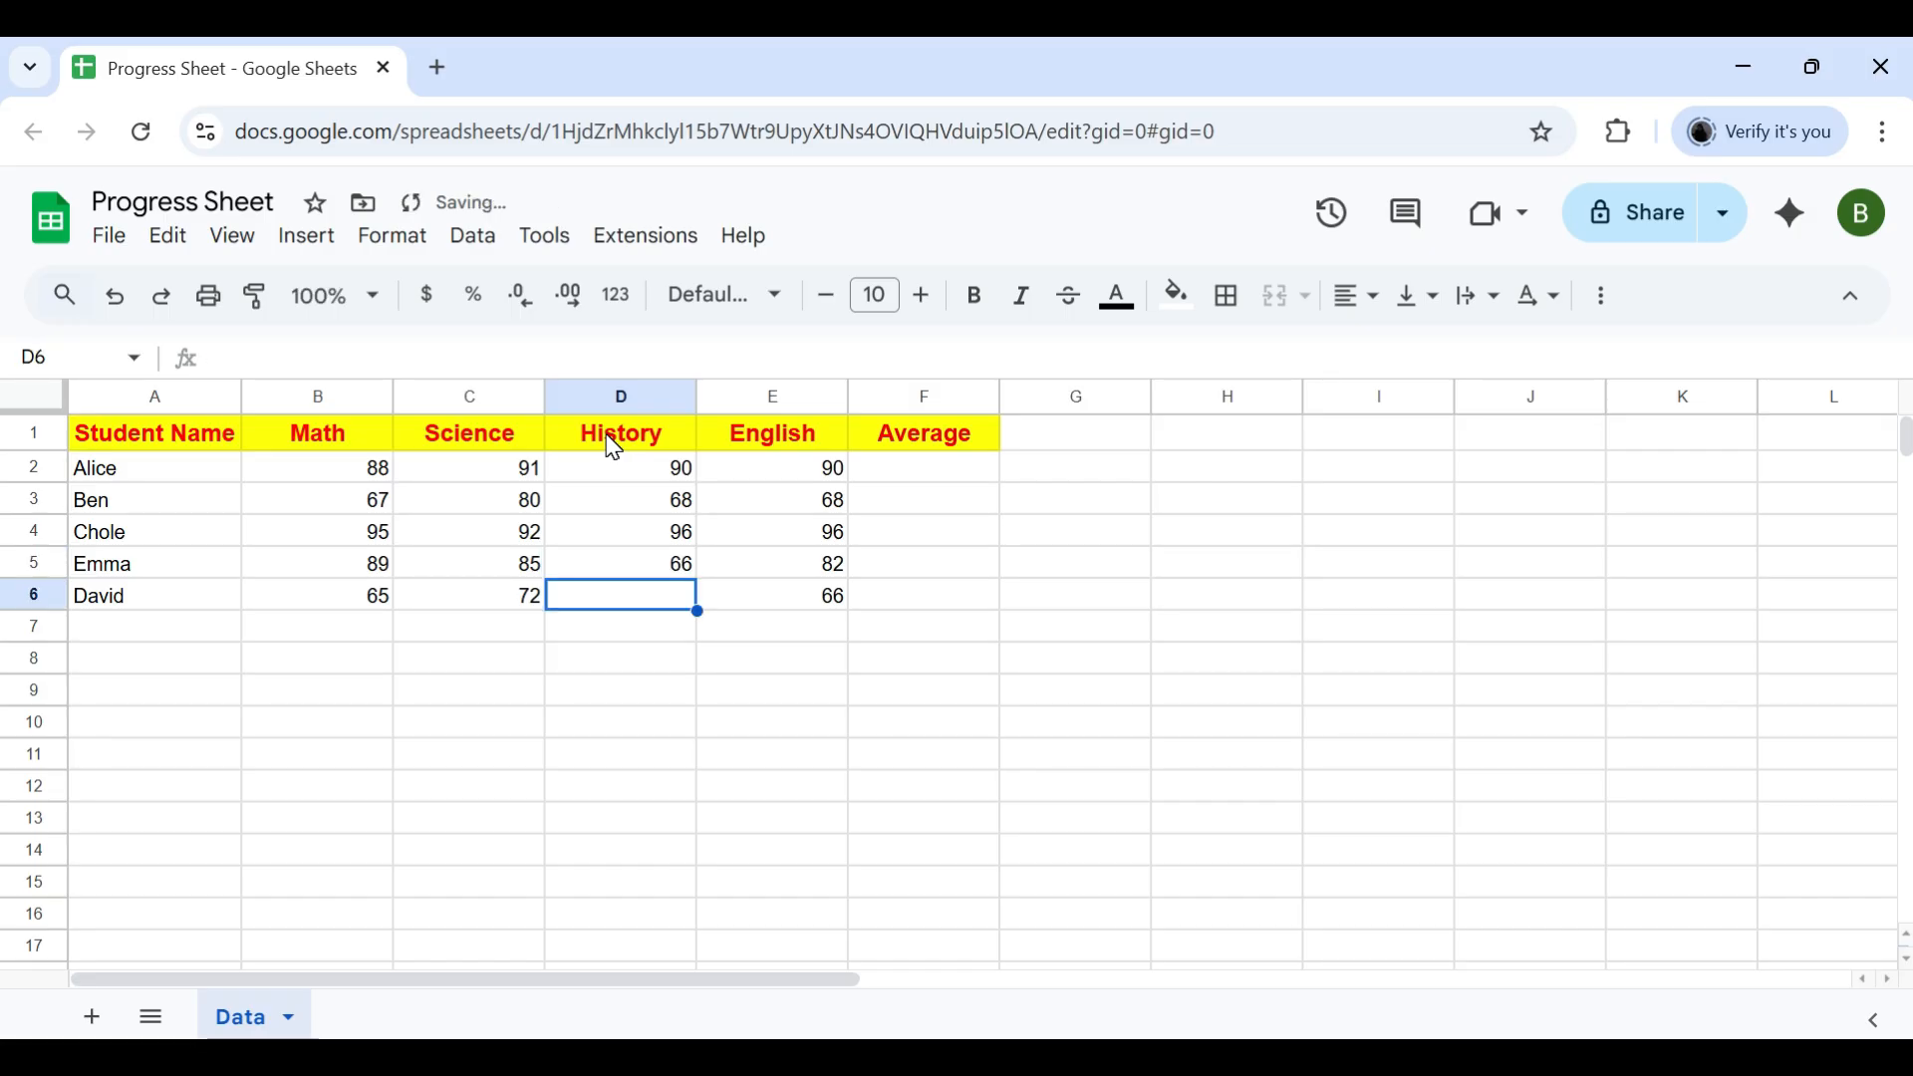
text(88)
key(Return)
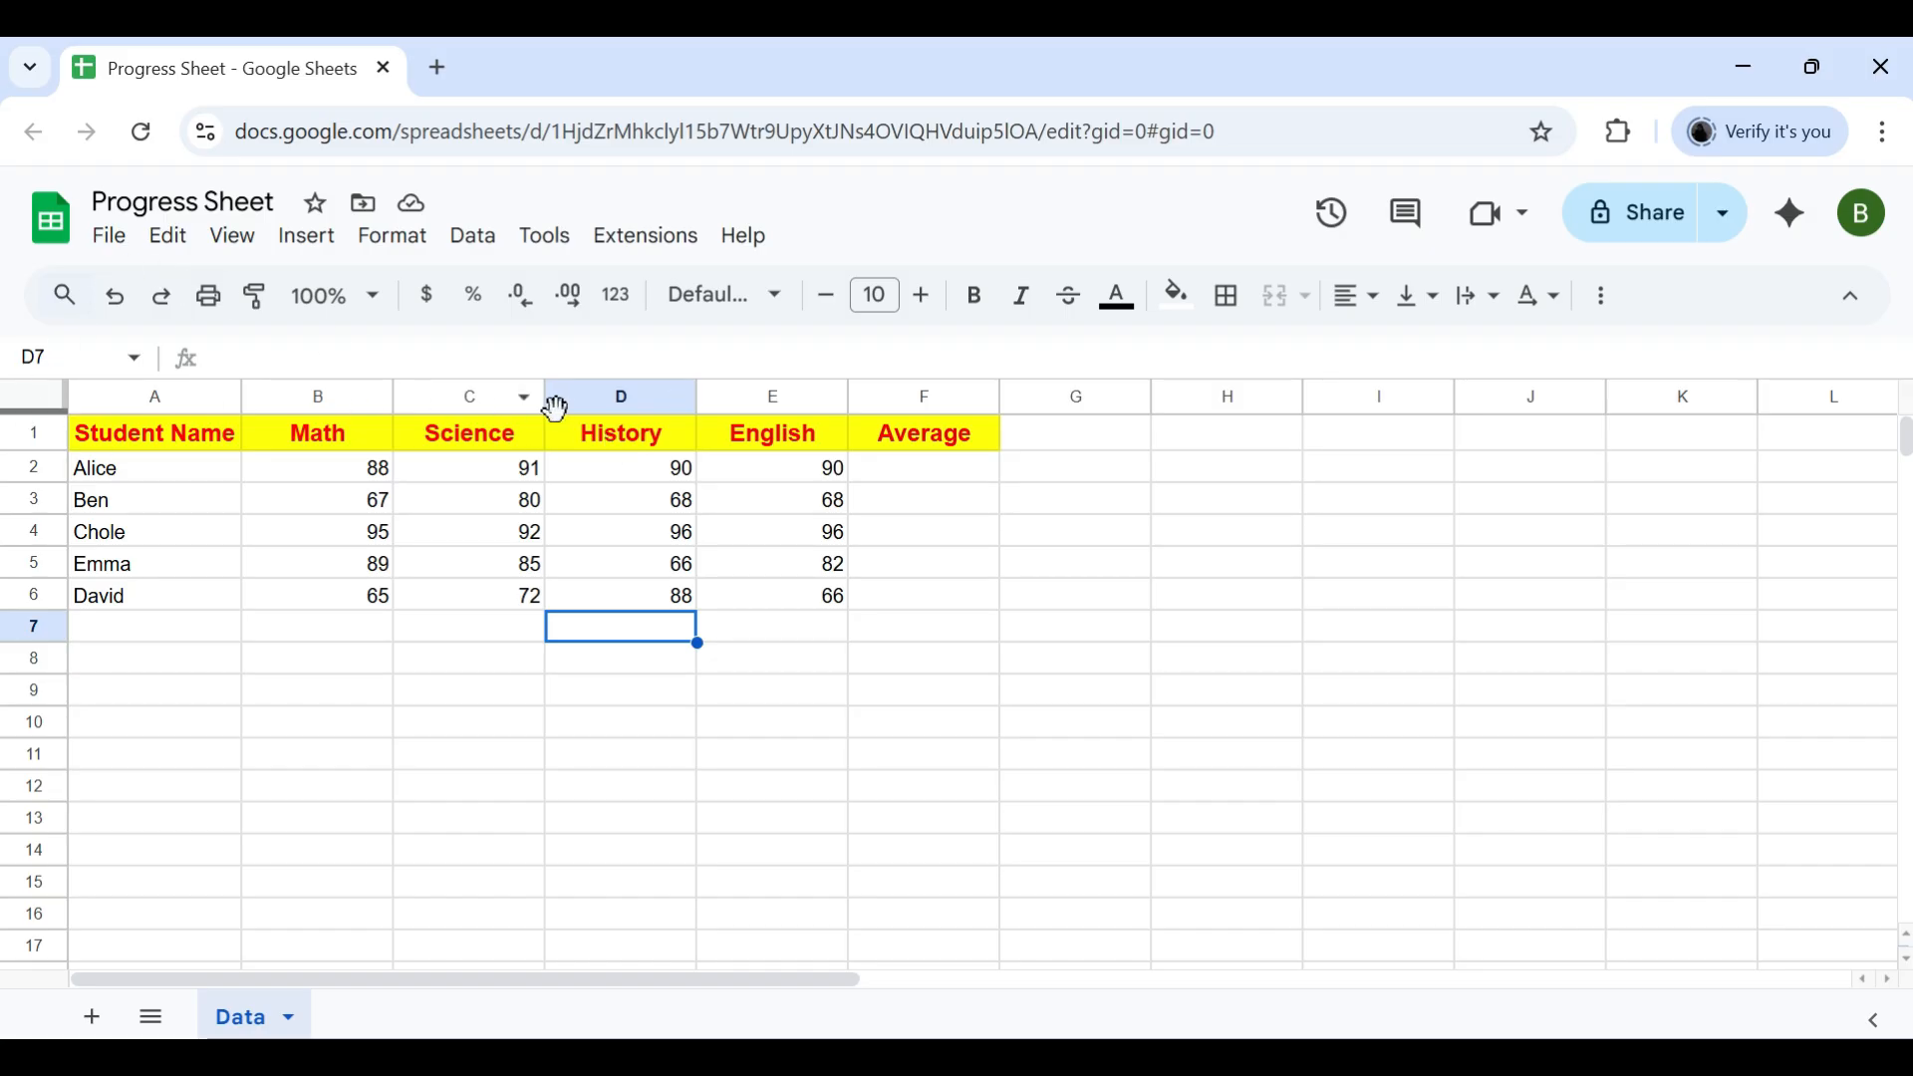
Insert one row above the header row and enter the title "Student Progress Report" in A1
click(29, 441)
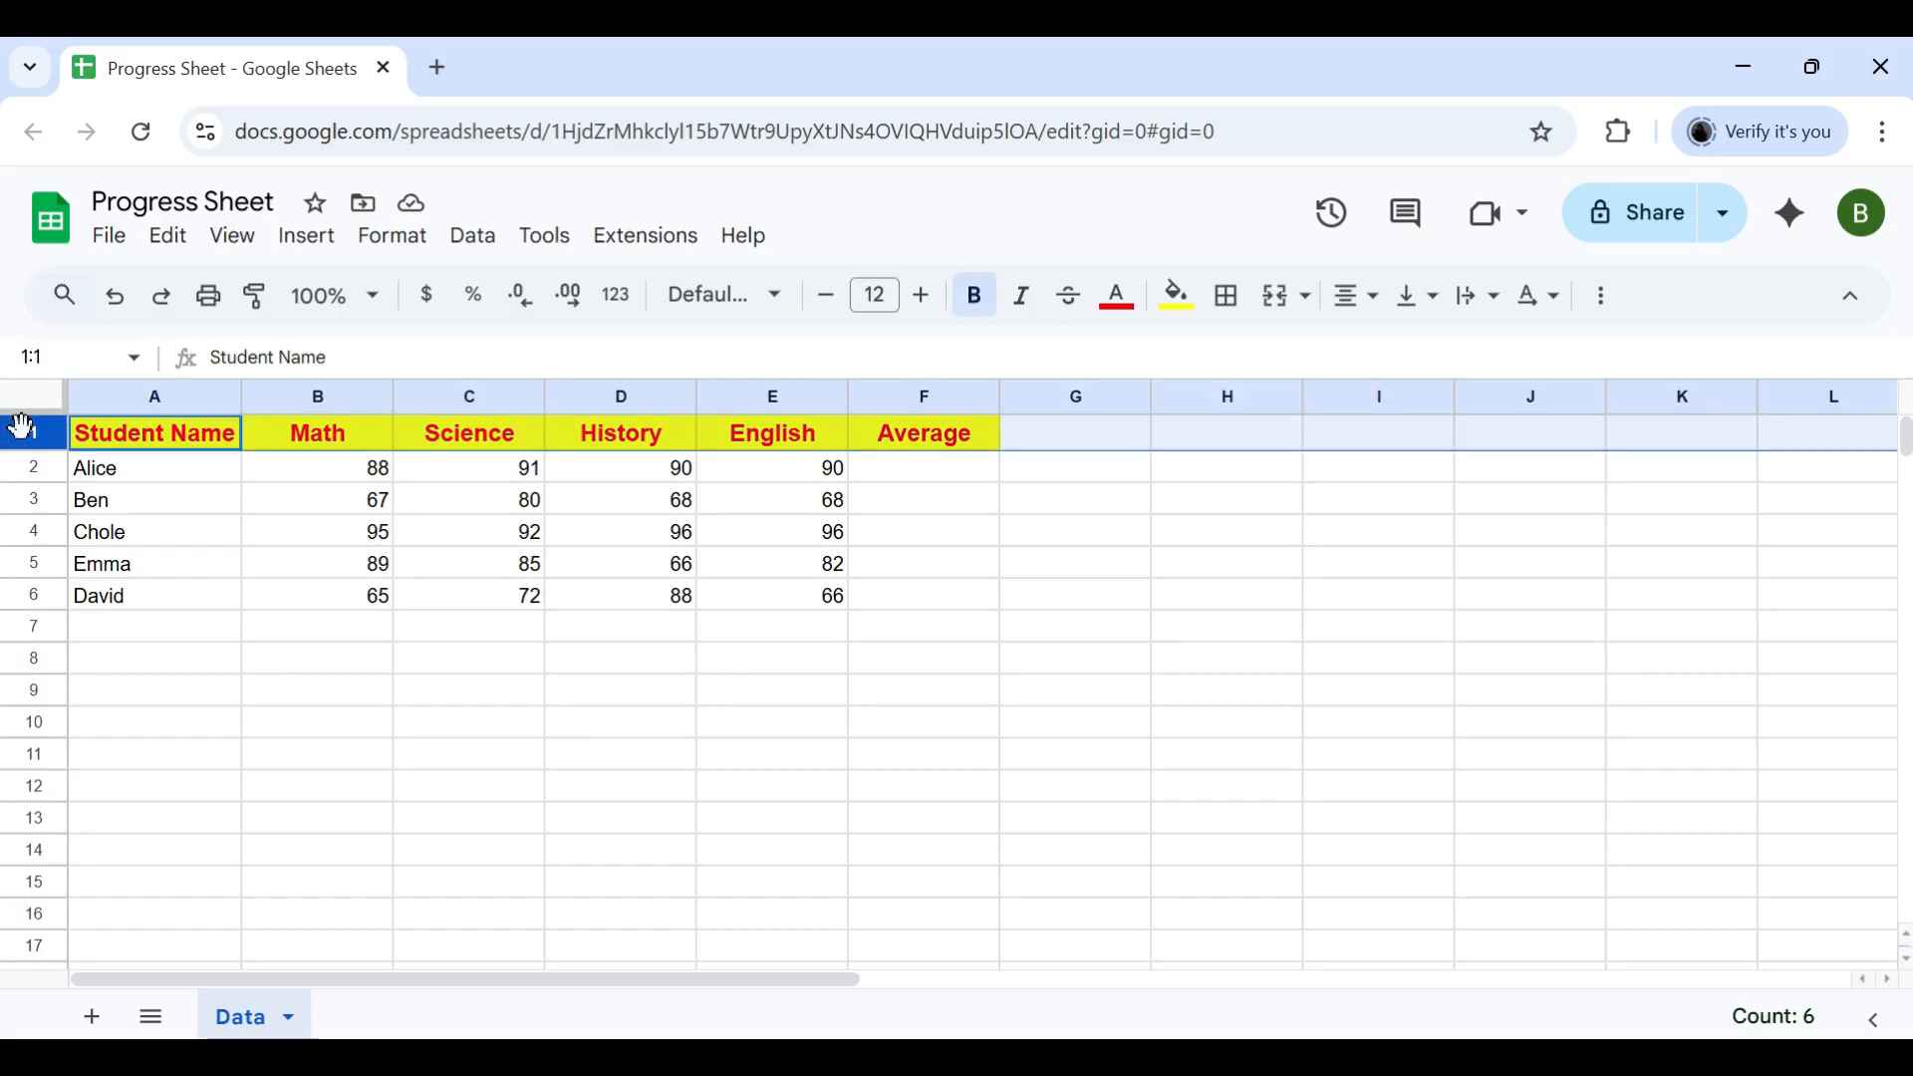
right_click(24, 435)
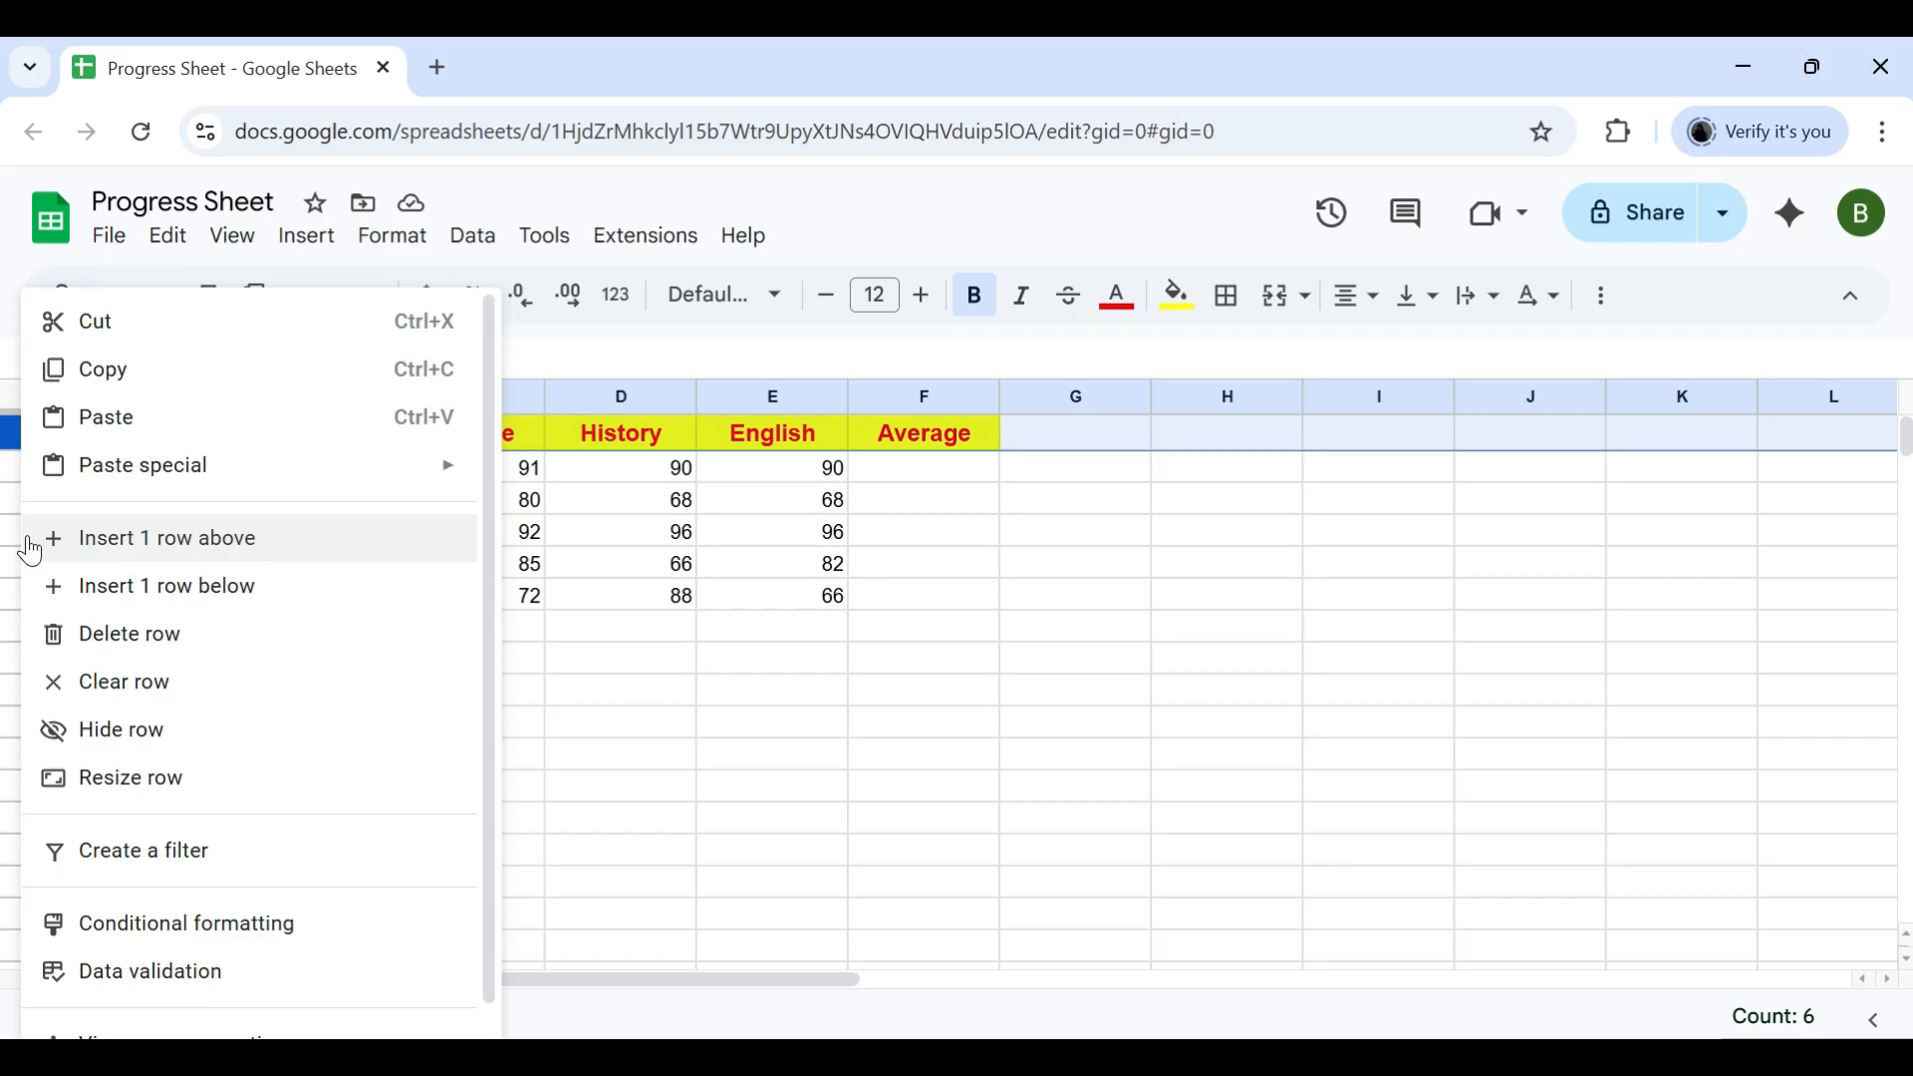
click(162, 538)
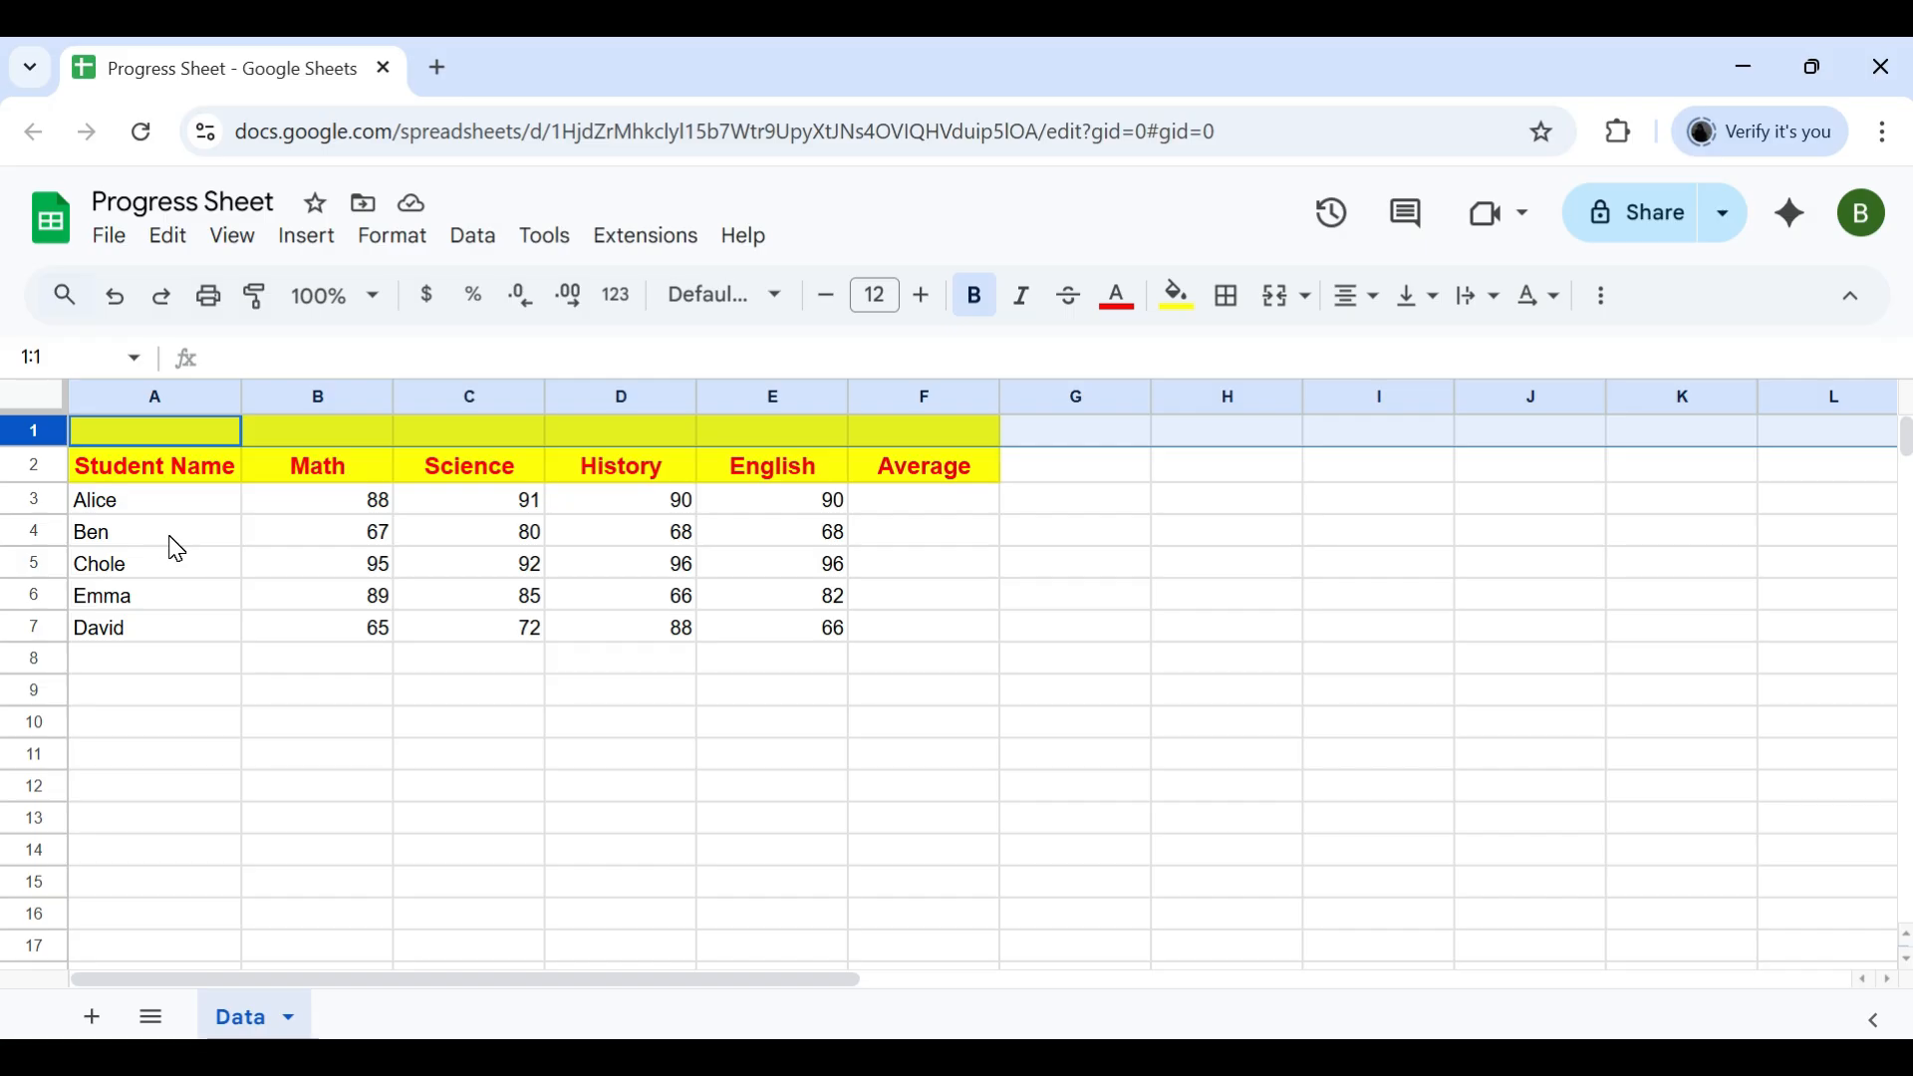
text(Stu)
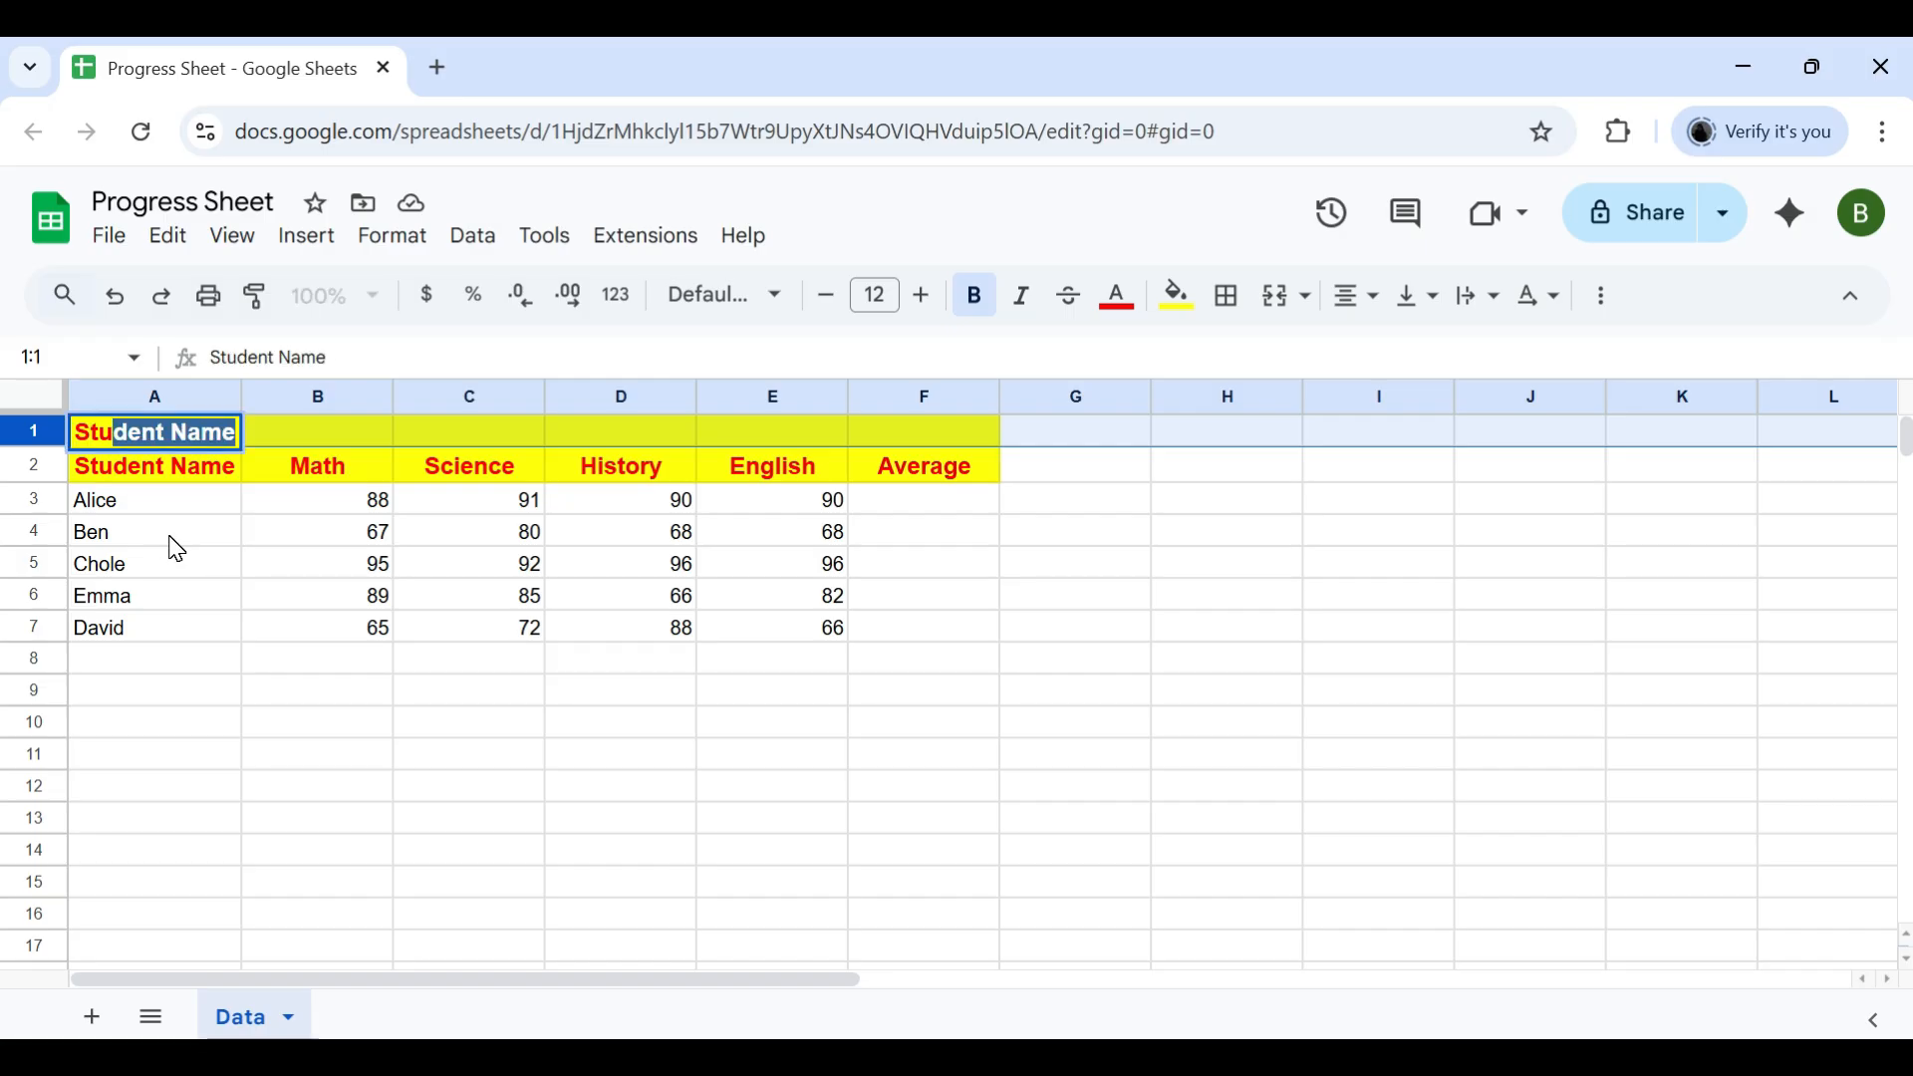
text(dent Progress)
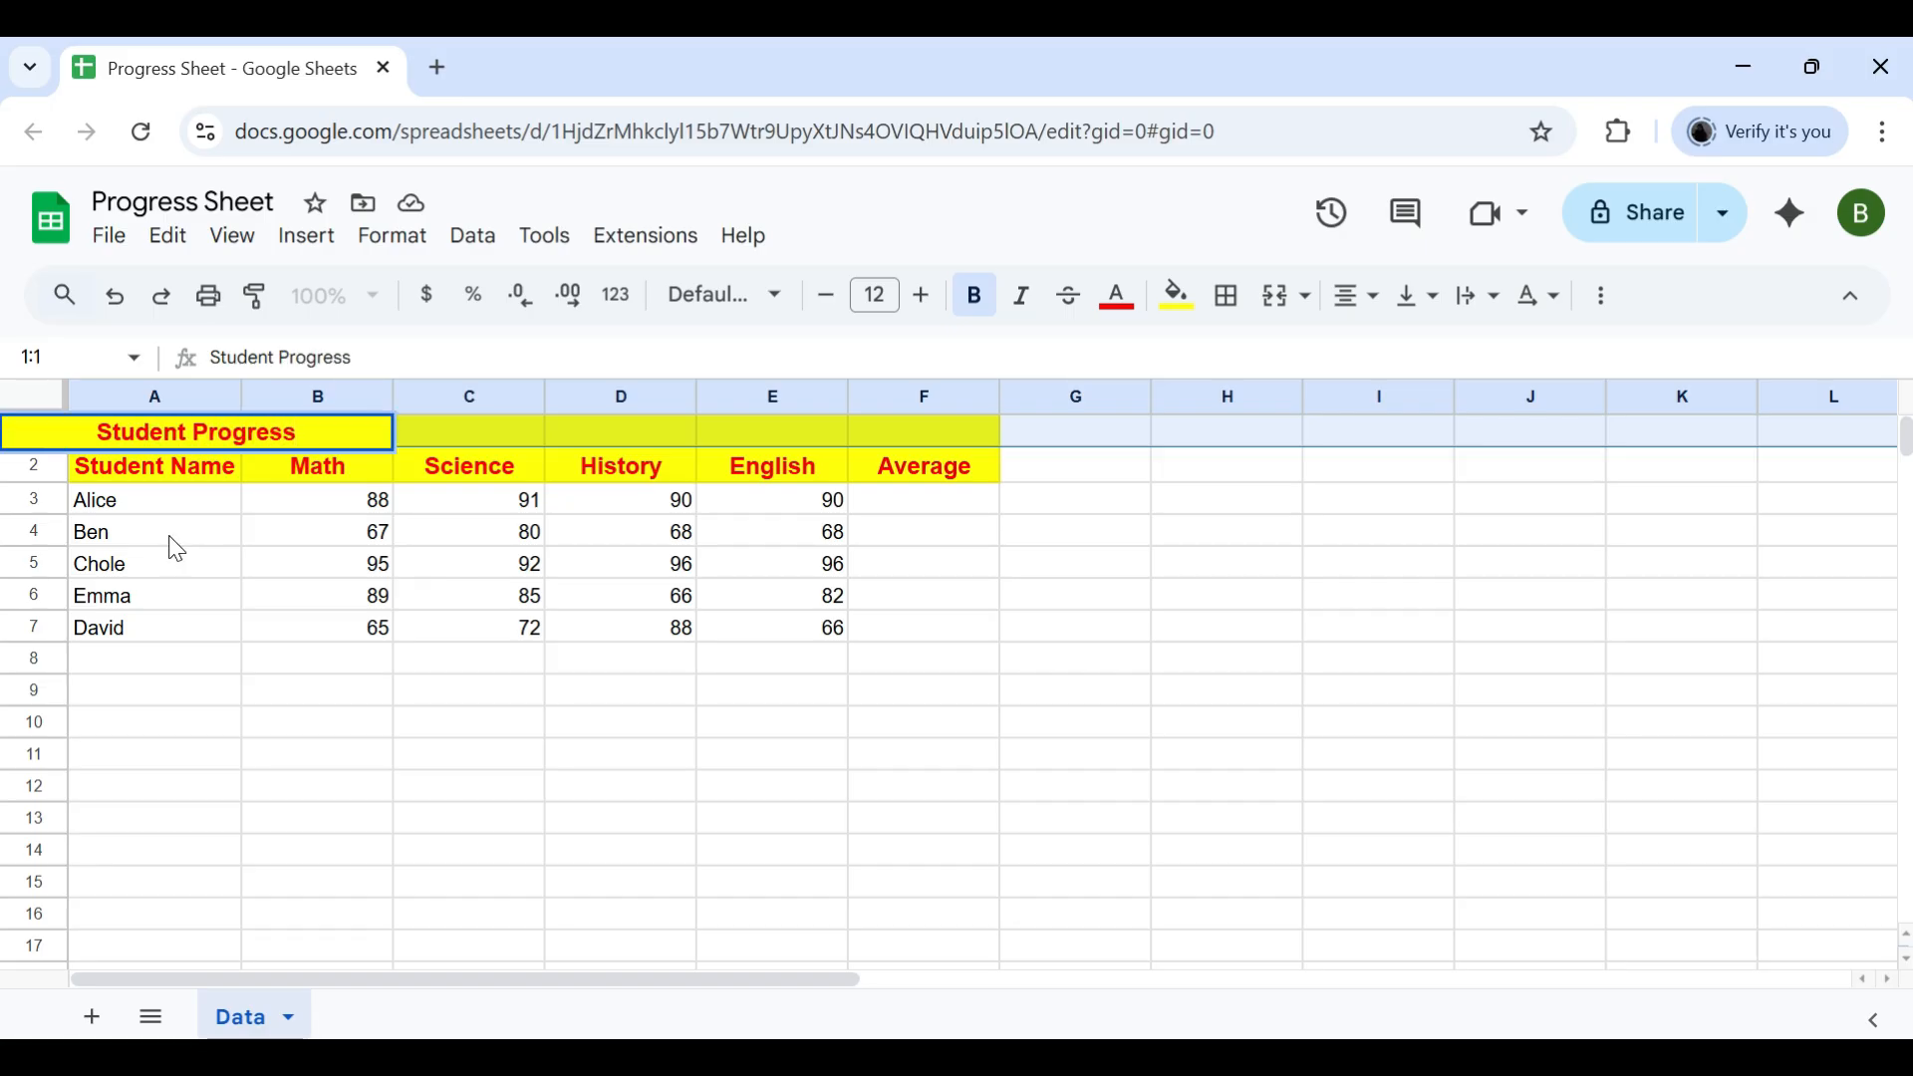
text( Report)
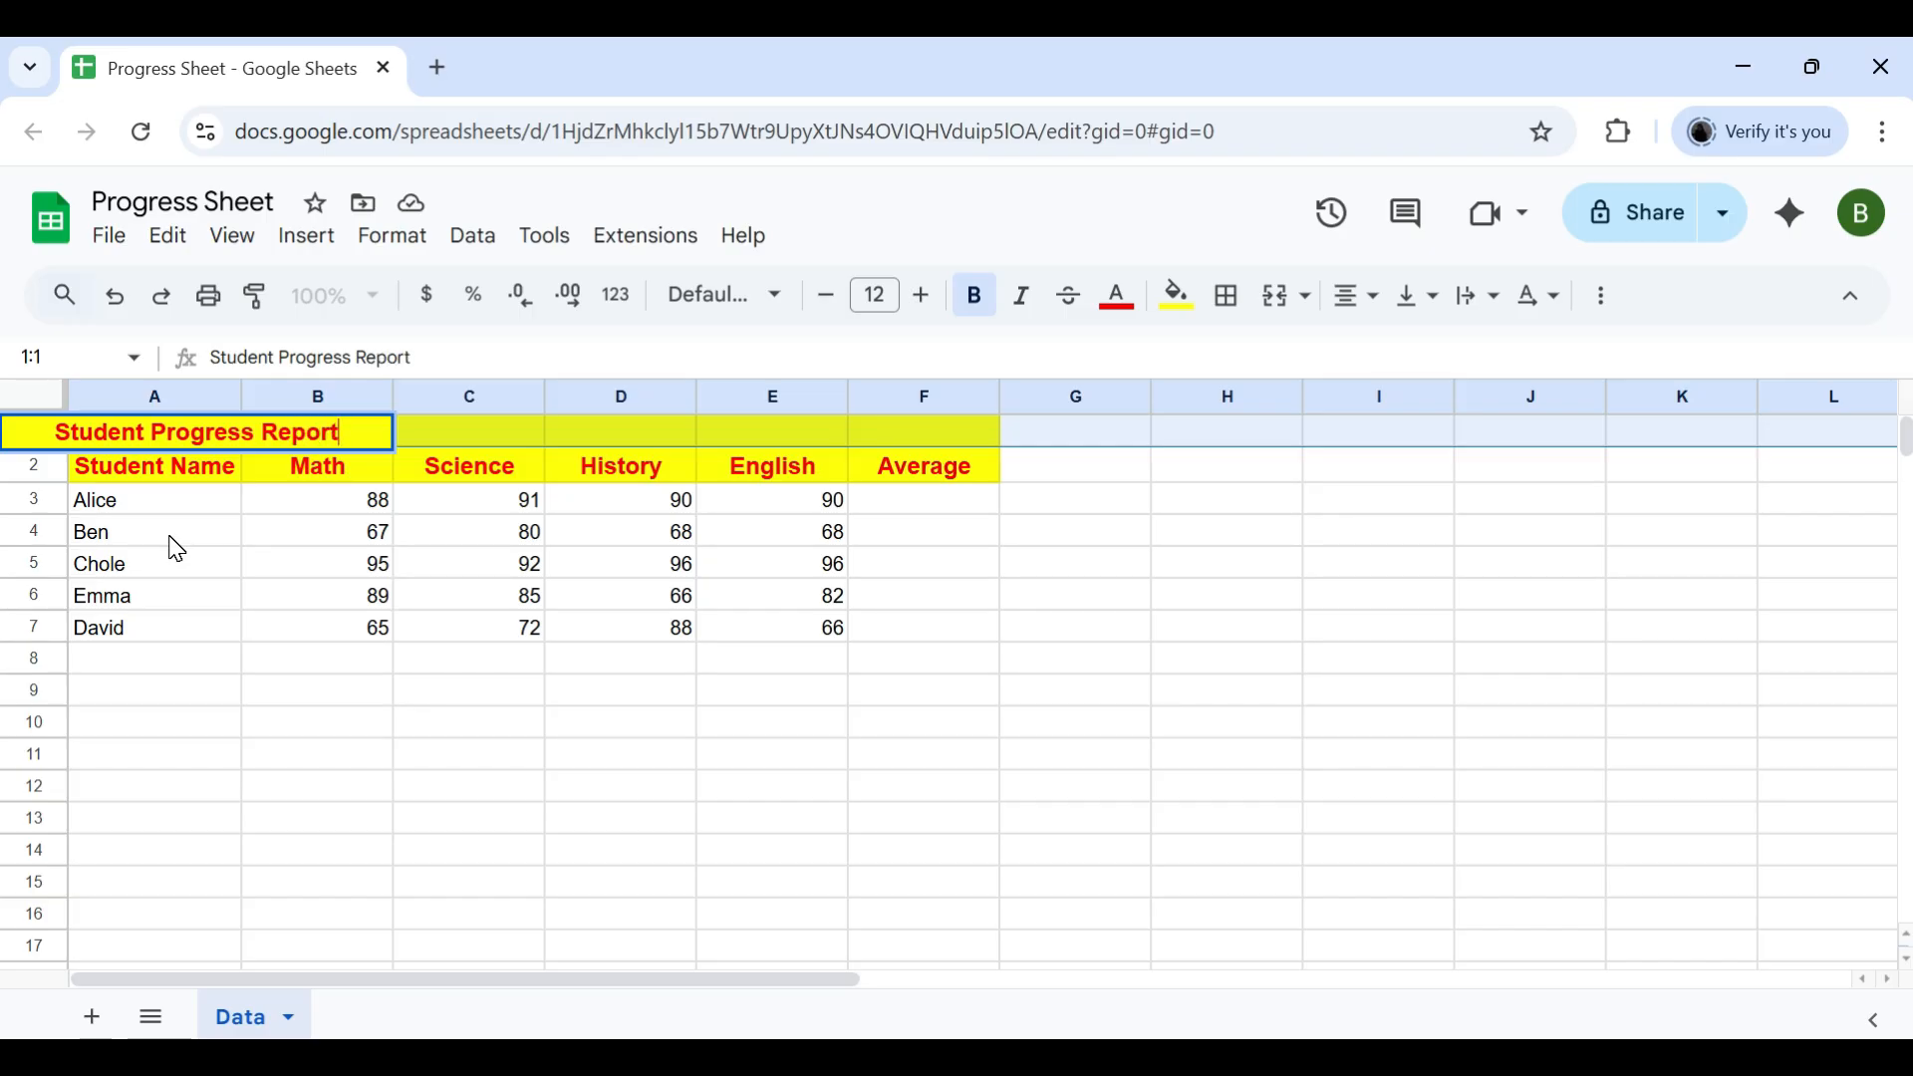
key(Tab)
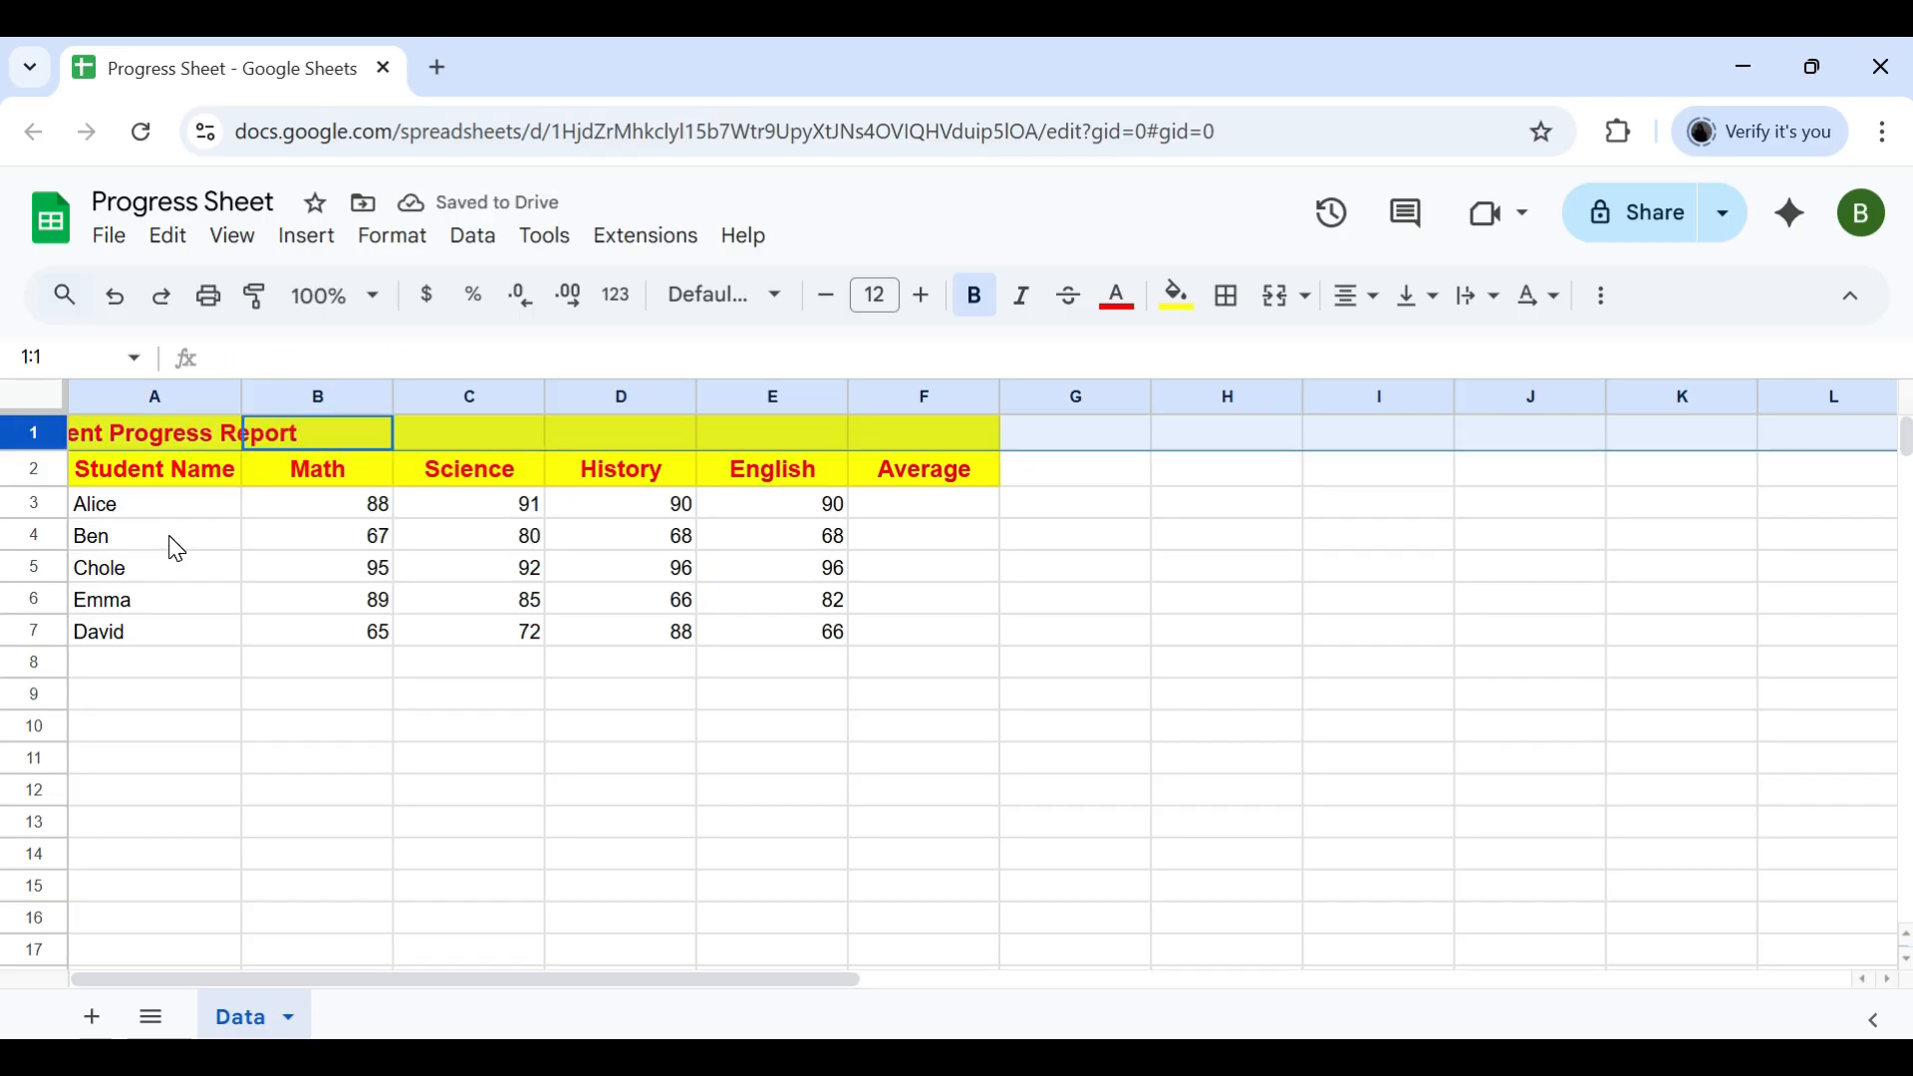
Merge cells A1 to F1 so the title spans the full width of the table
click(94, 441)
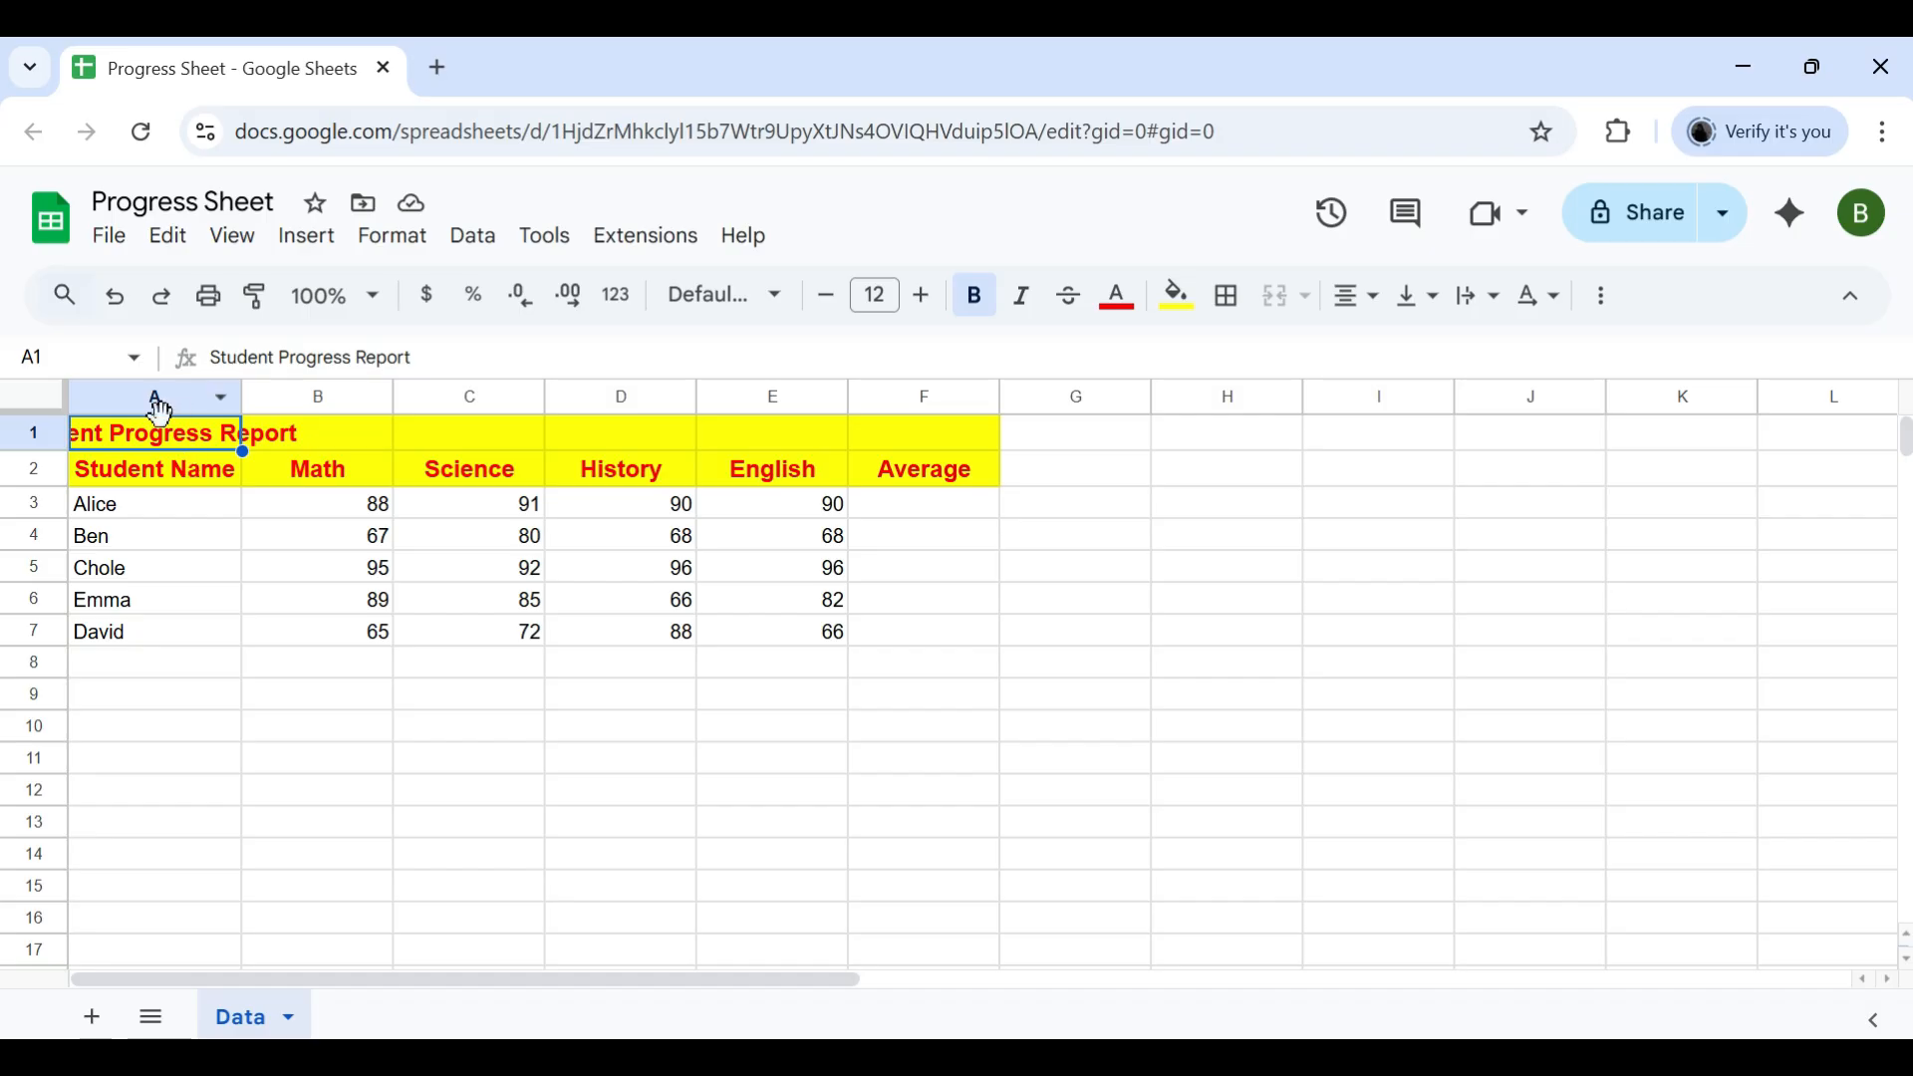
drag(161, 427, 753, 435)
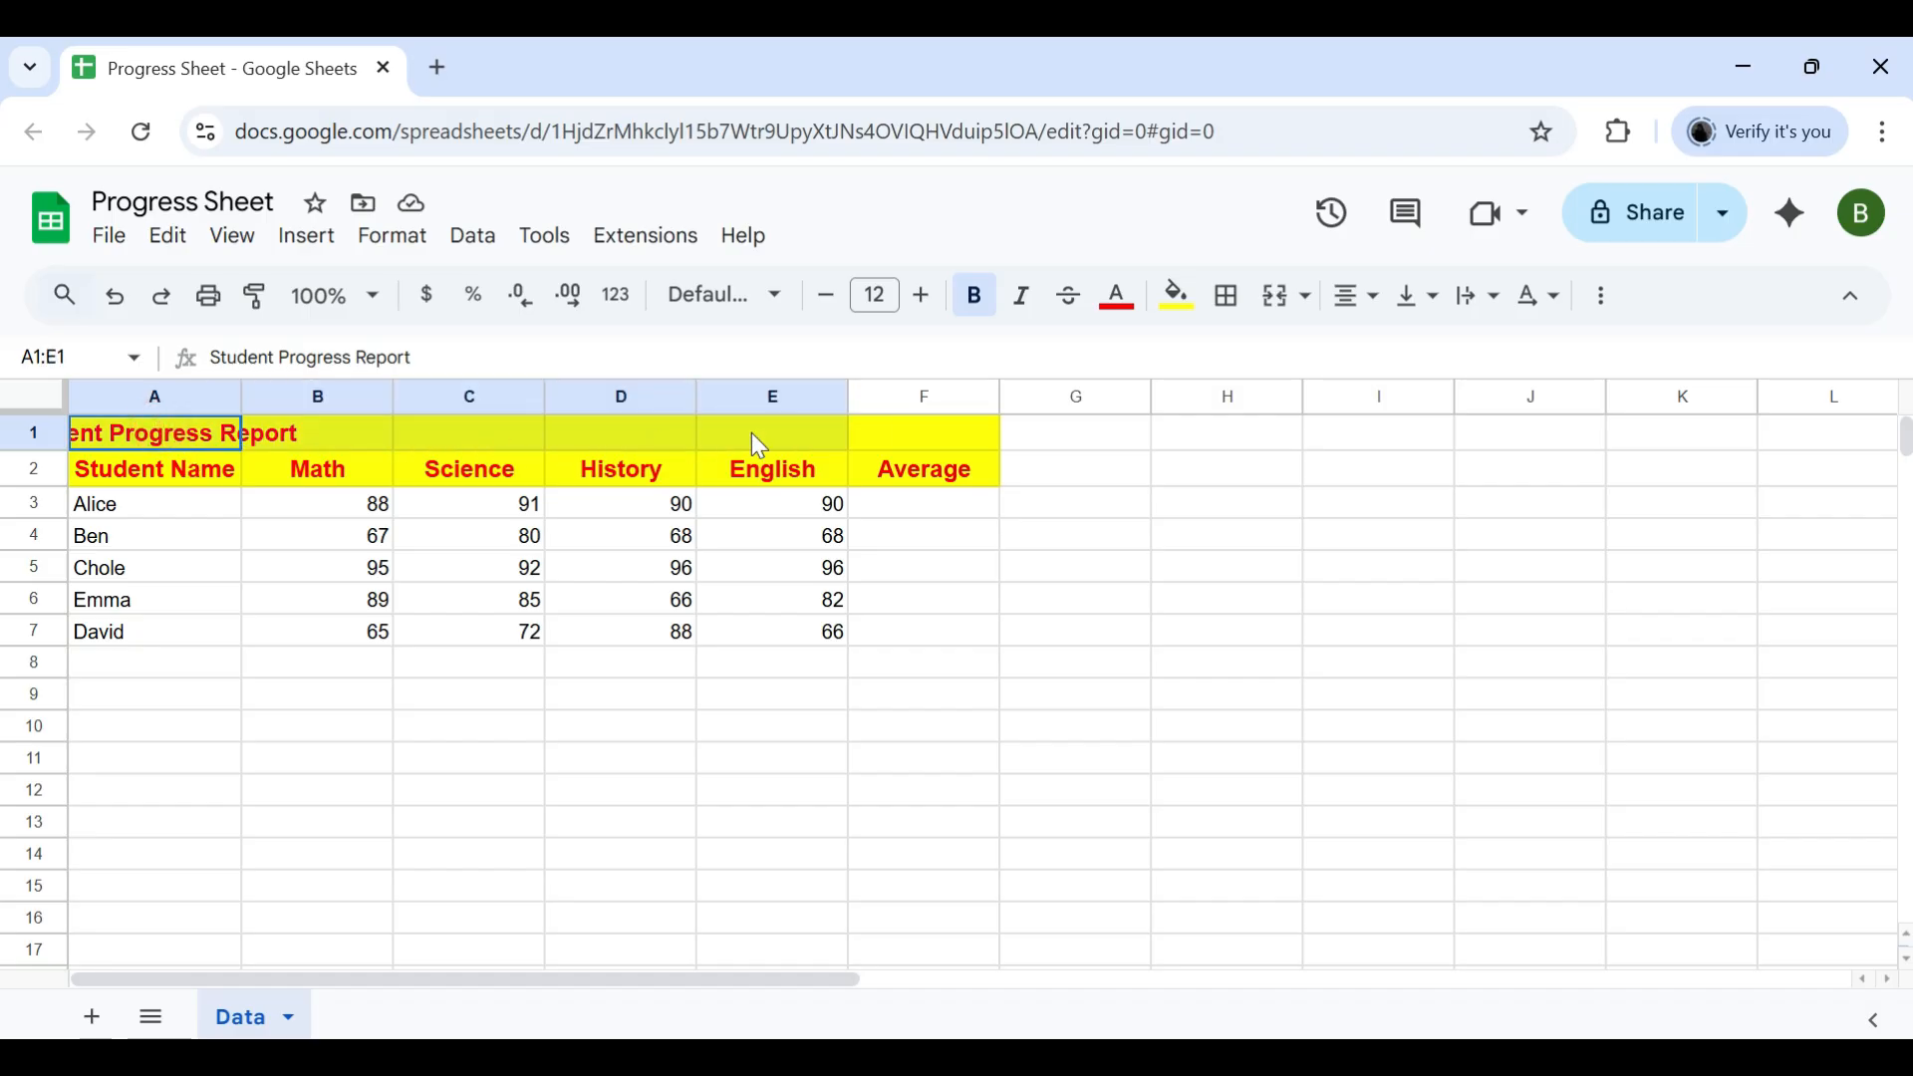
drag(952, 423, 951, 424)
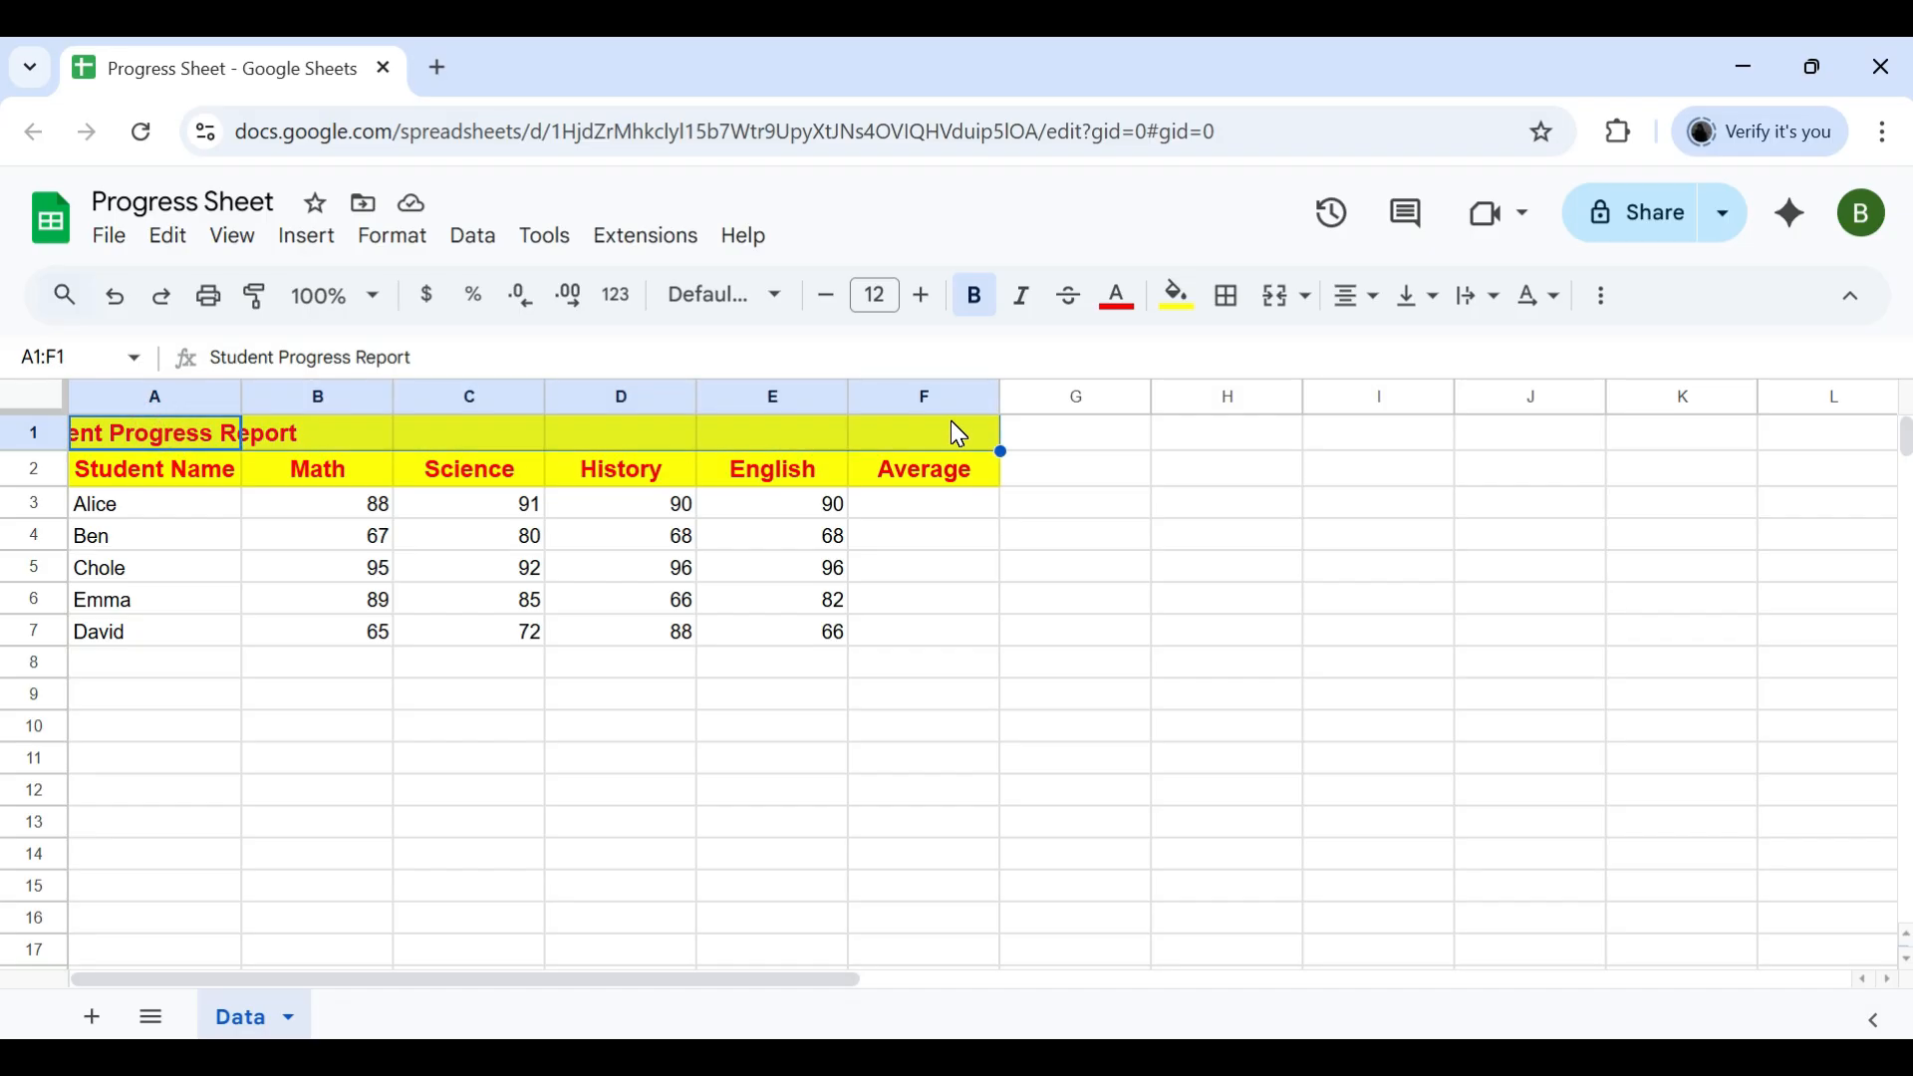
click(1276, 312)
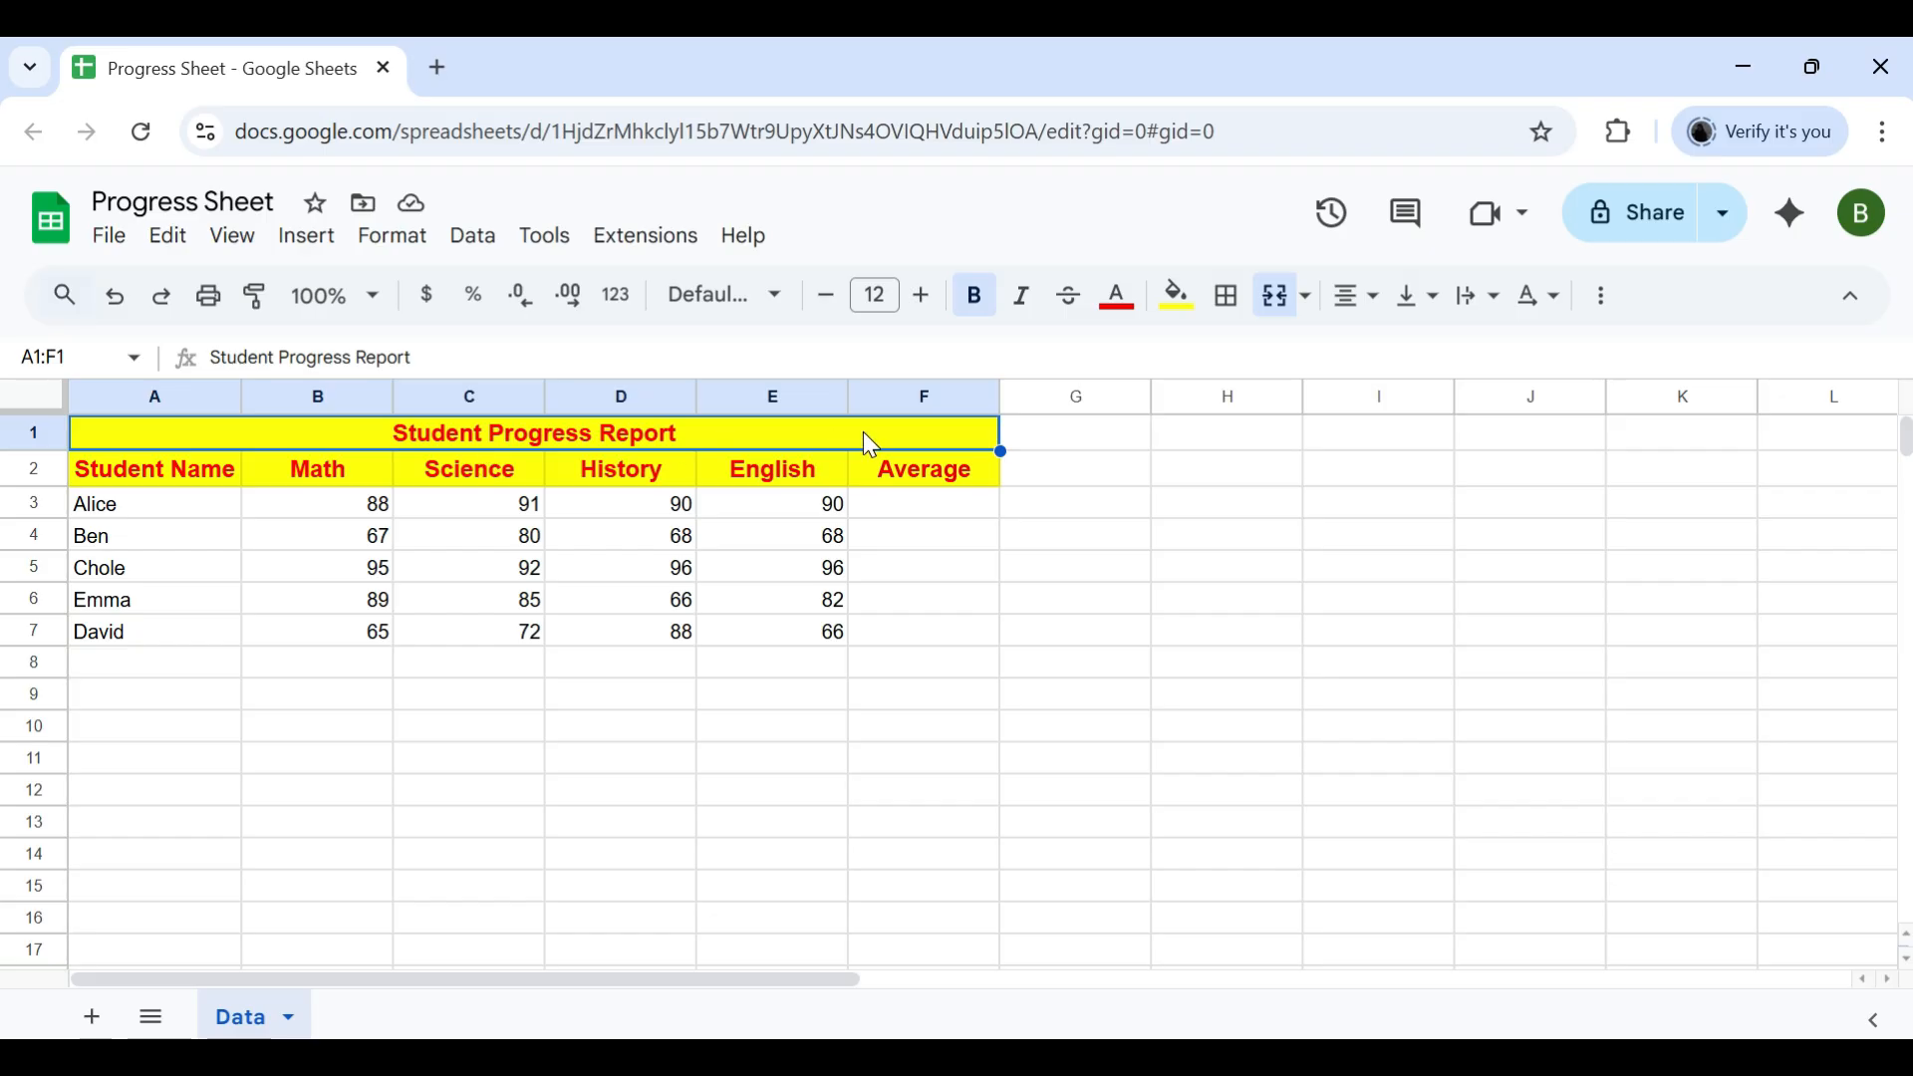
Give the merged title row a dark grey fill and white text
click(1178, 298)
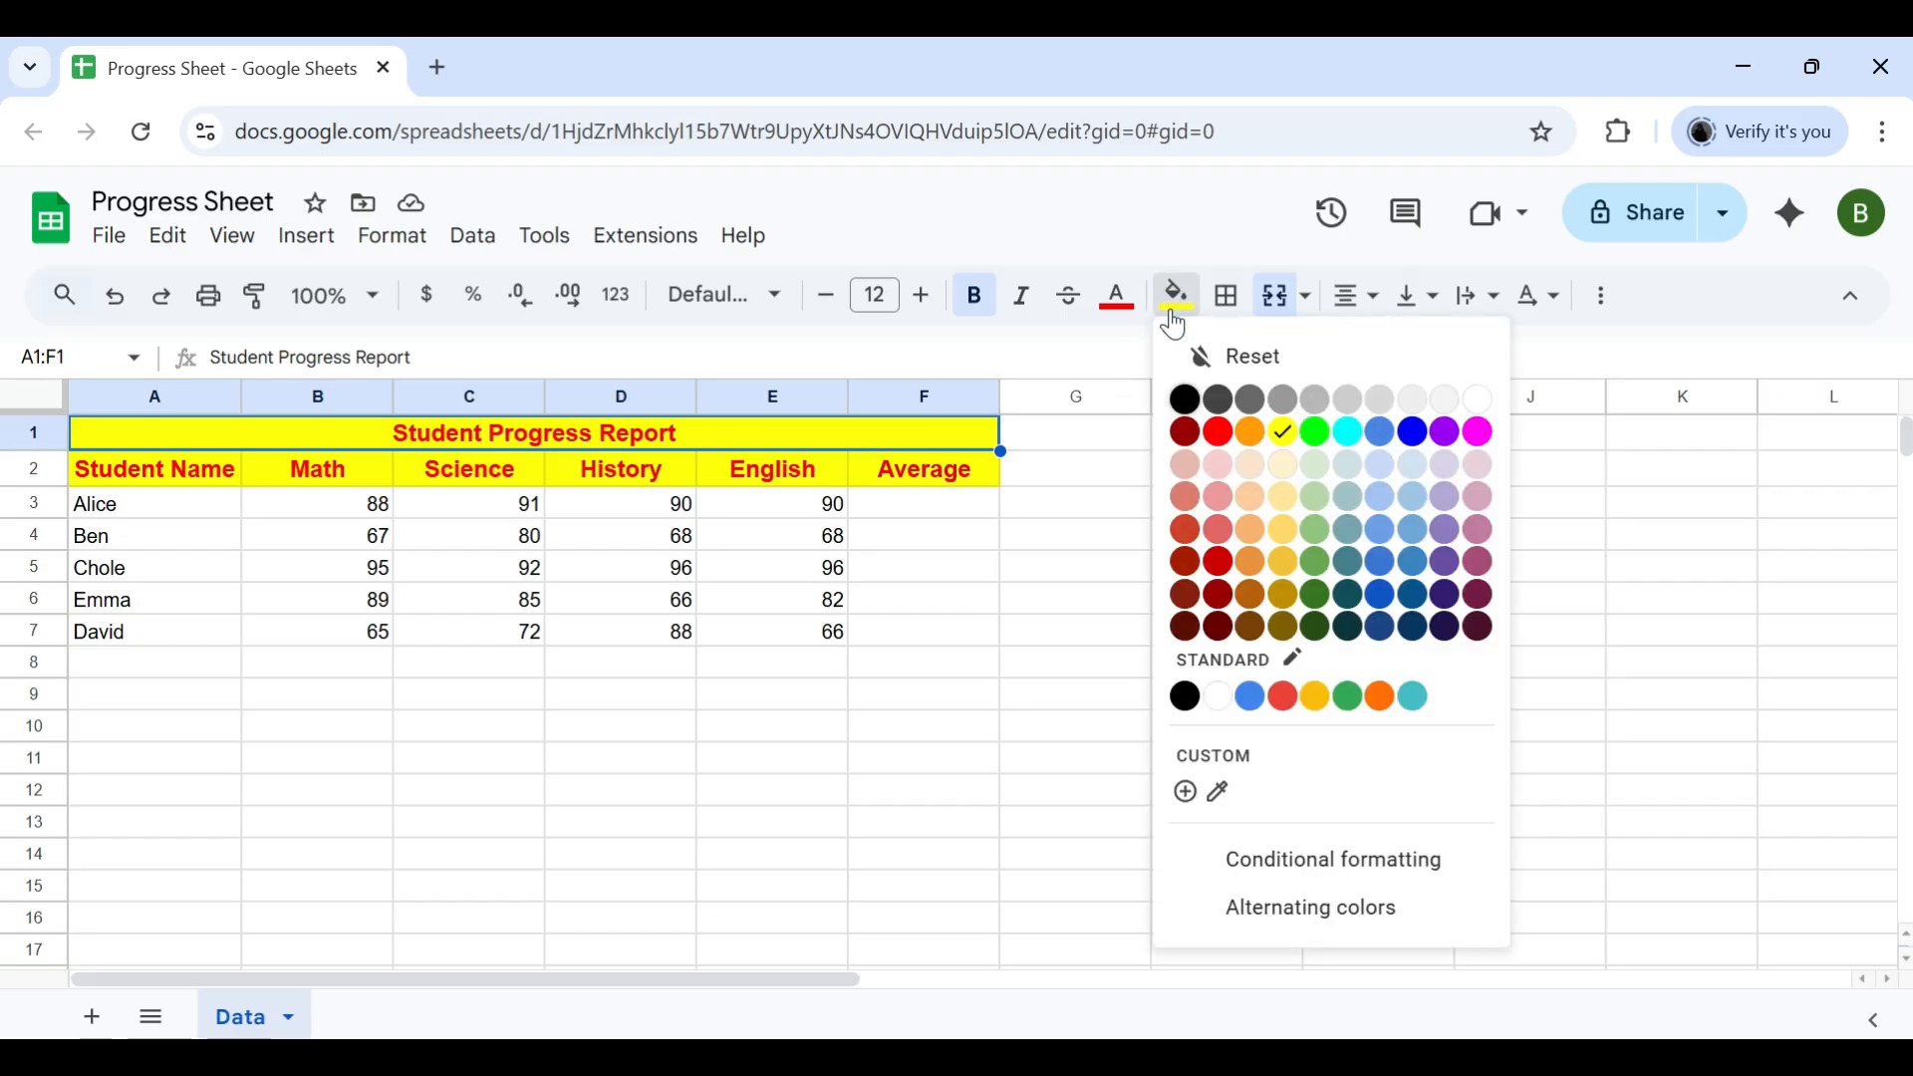
click(1224, 398)
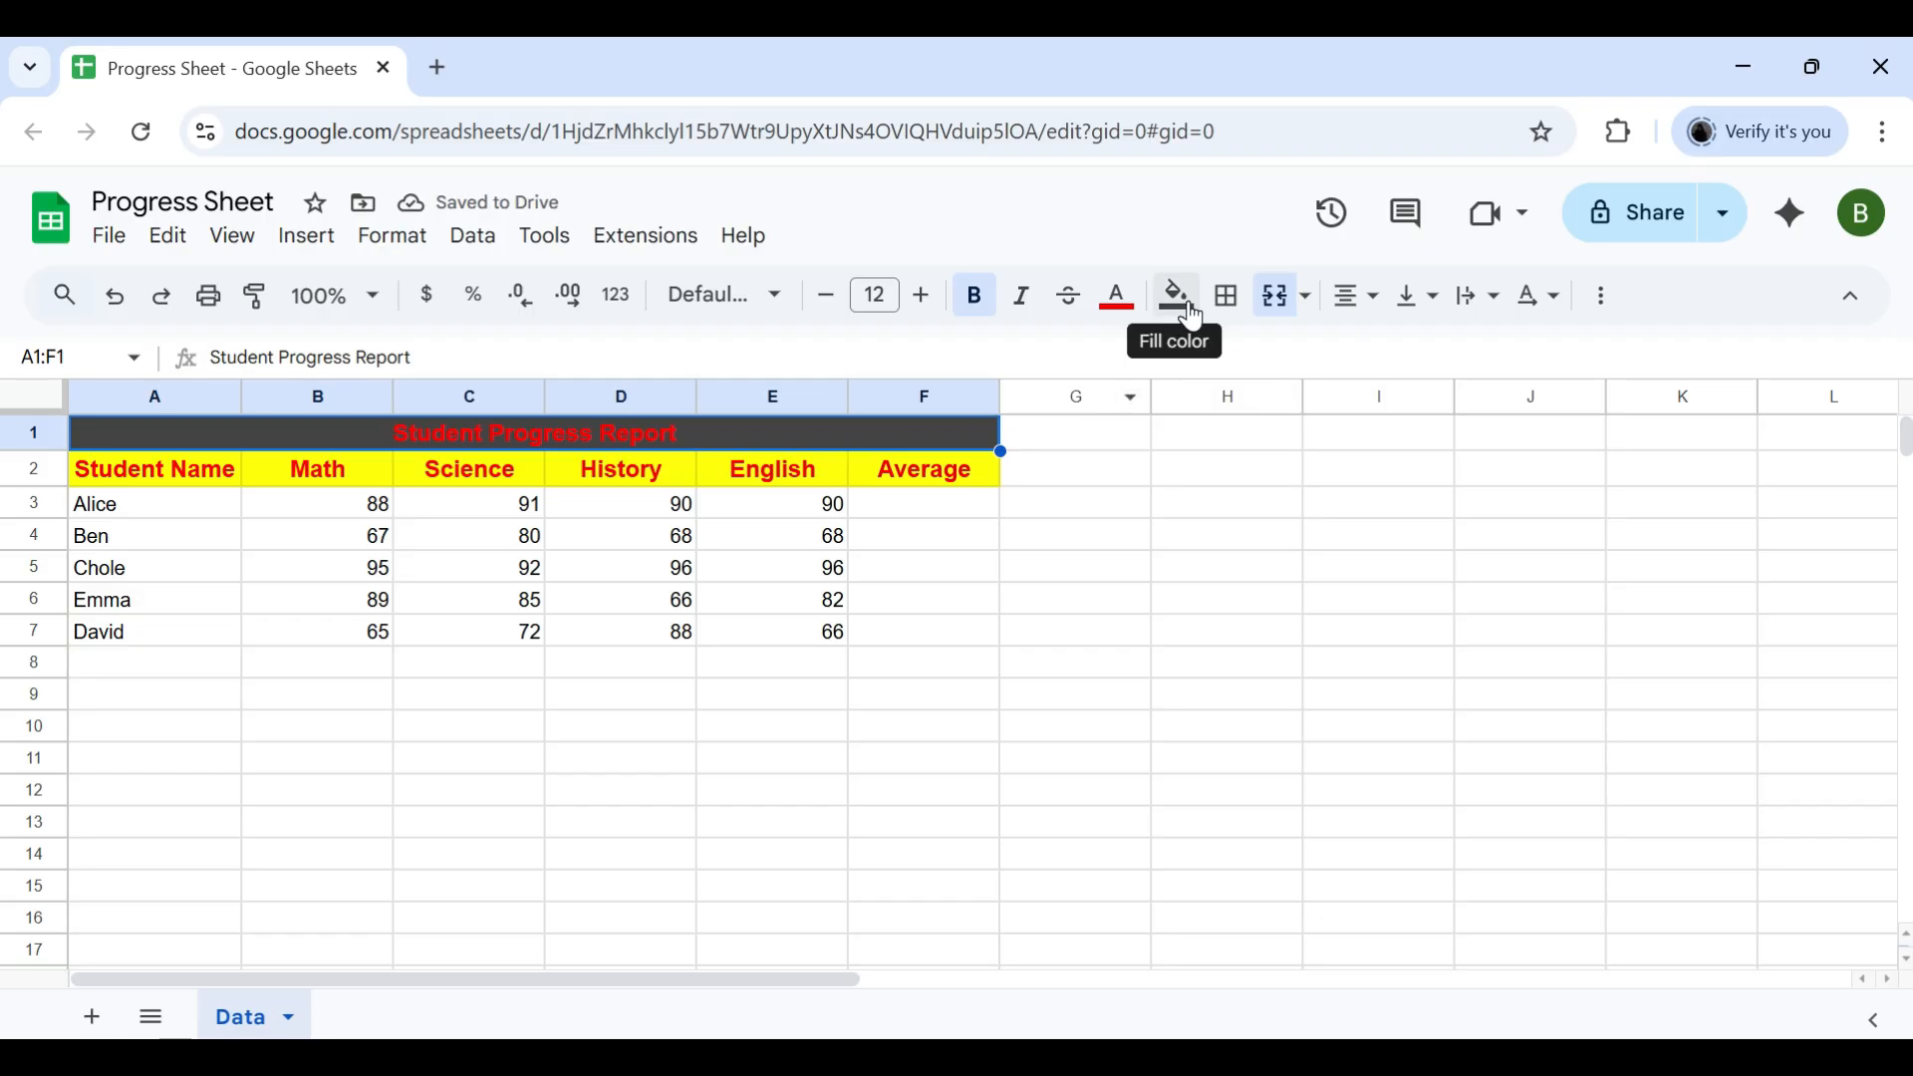
click(1120, 297)
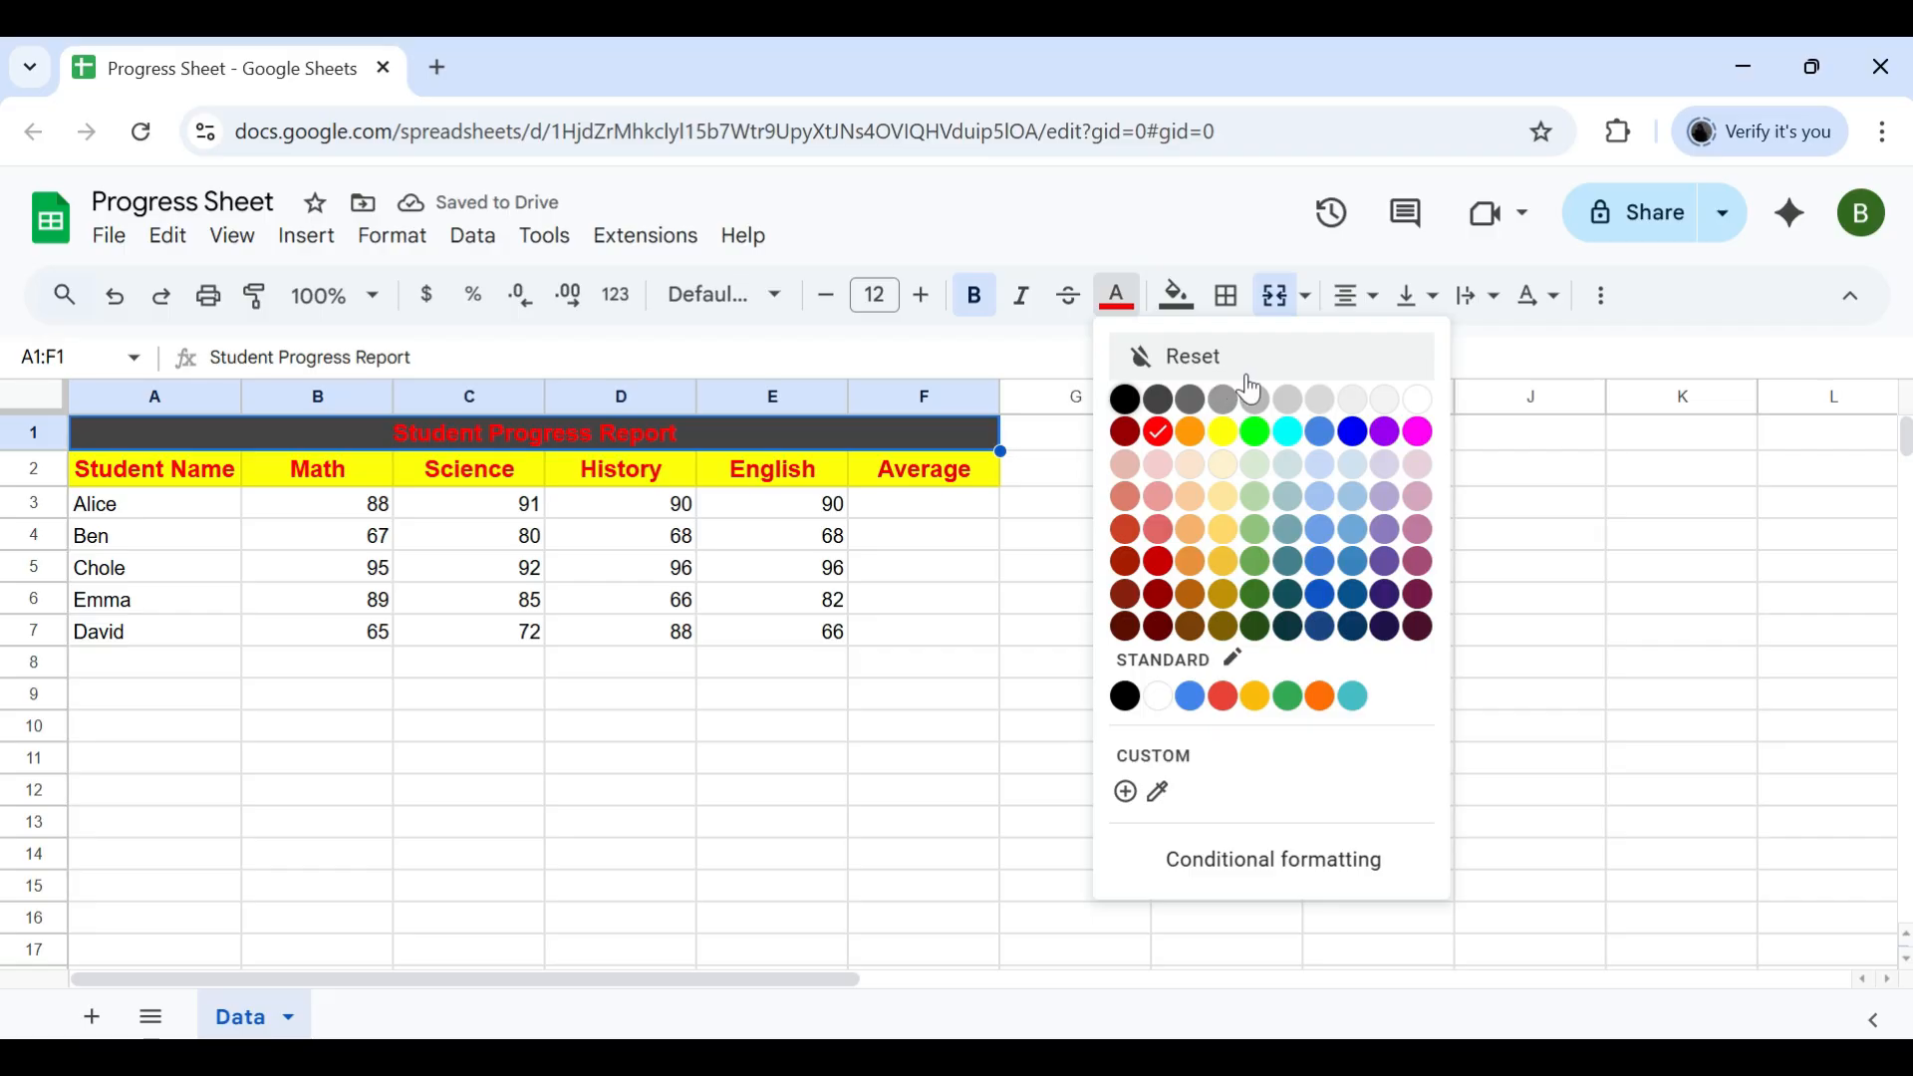
click(1420, 401)
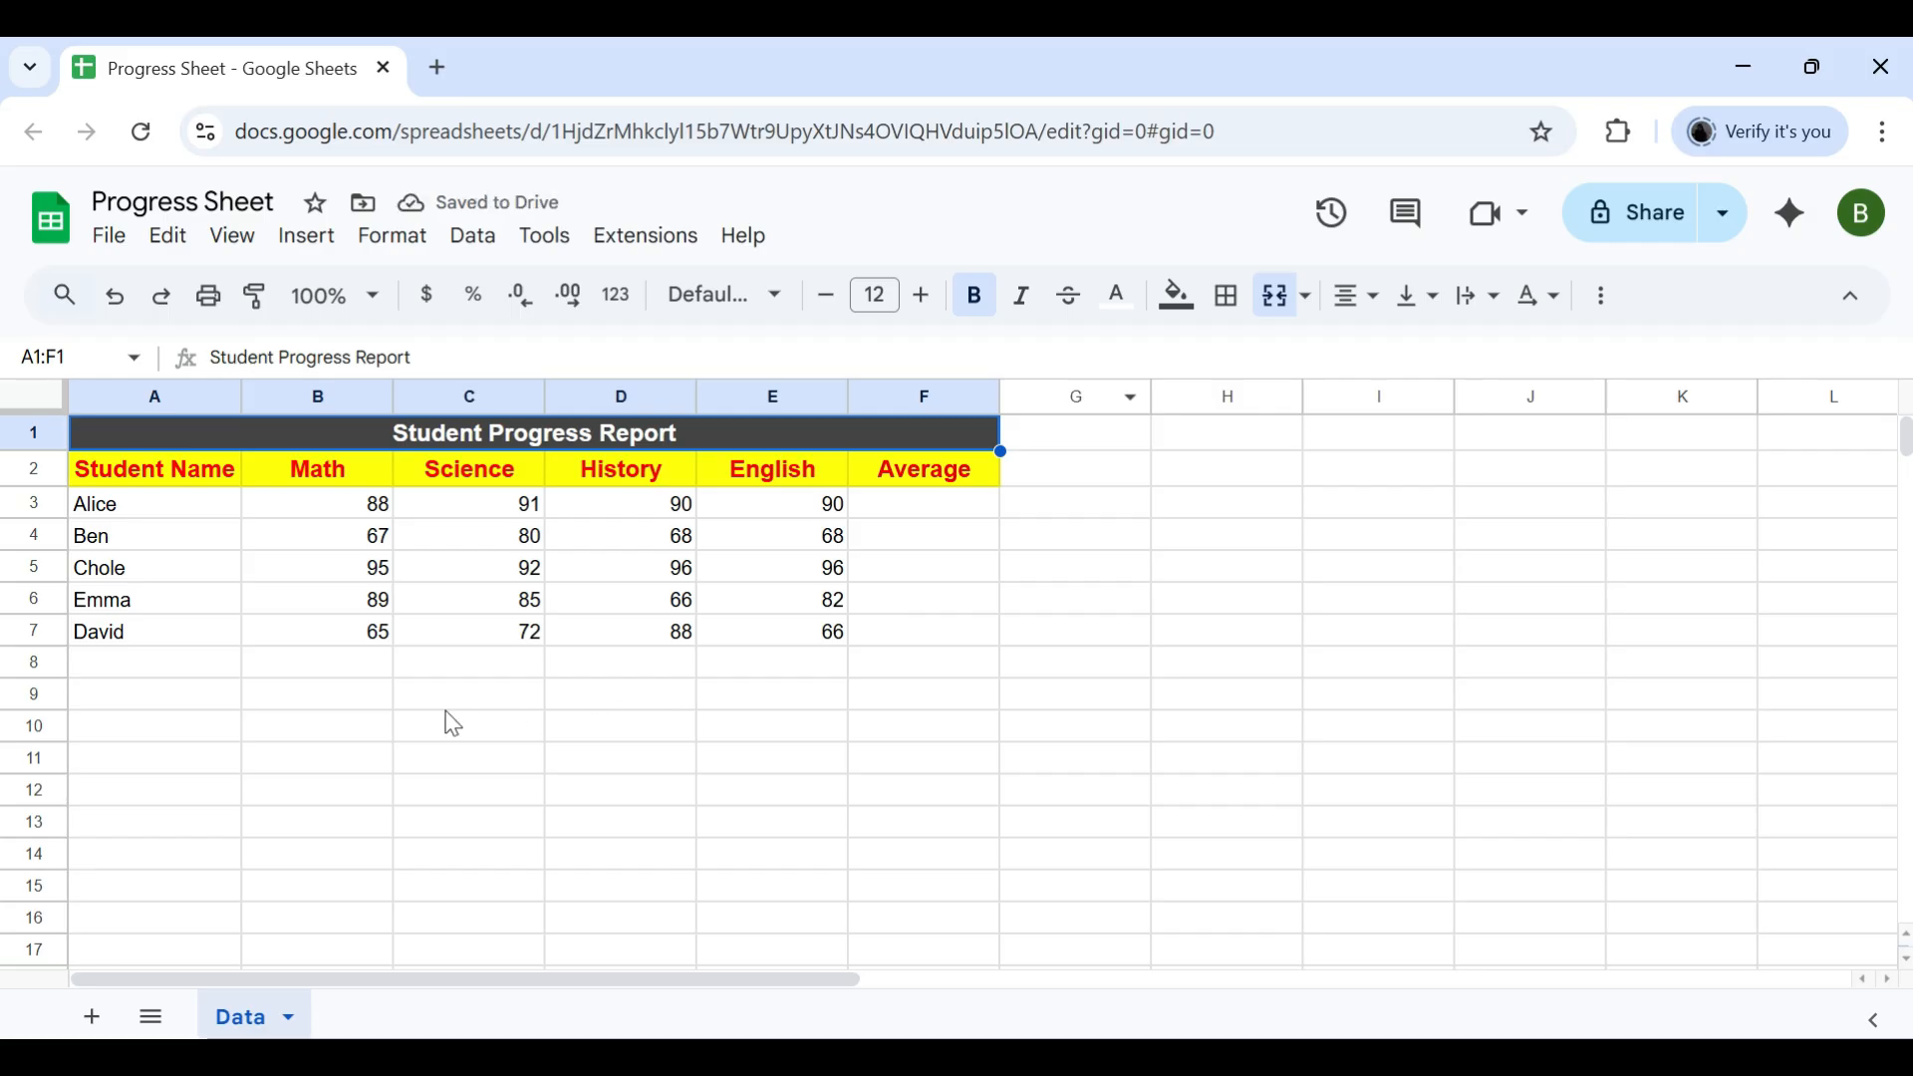
click(300, 709)
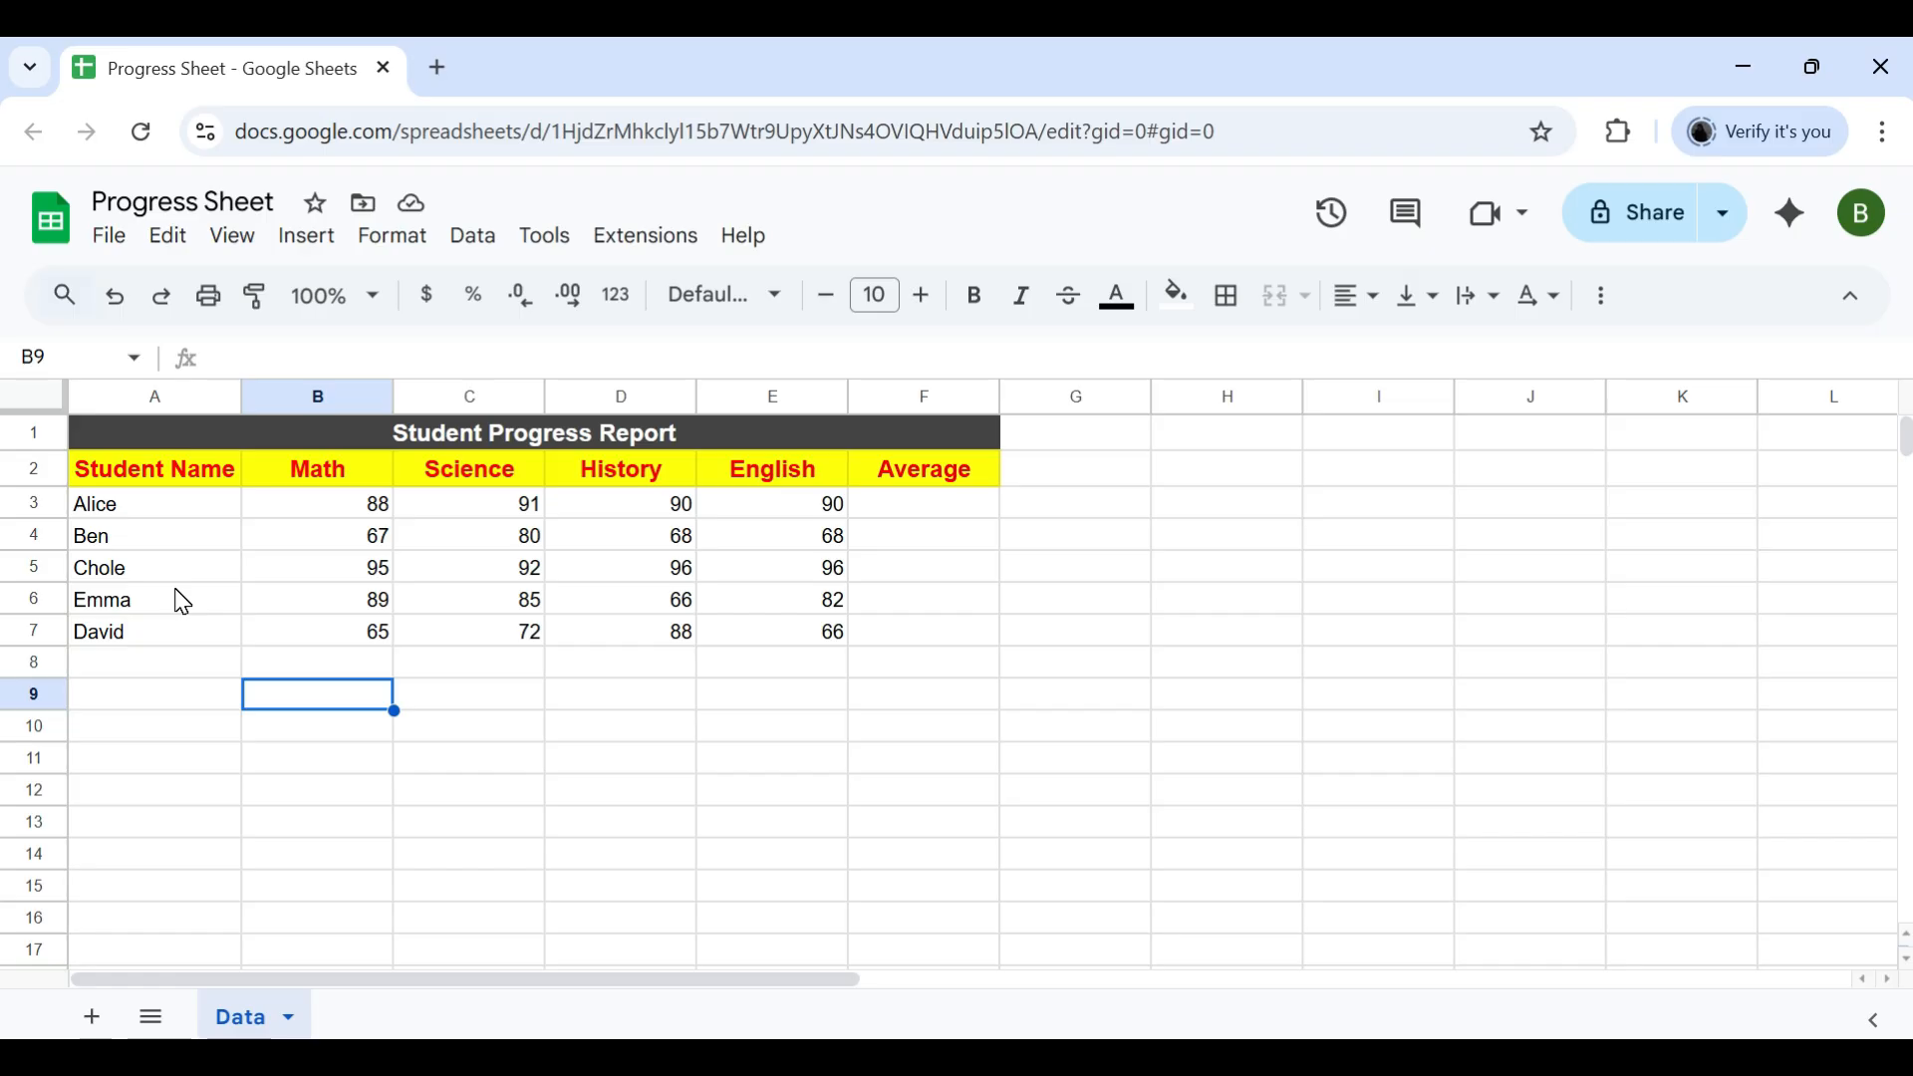
Apply all borders in black to the table range A2:F7
click(113, 465)
key(ctrl+shift+Right)
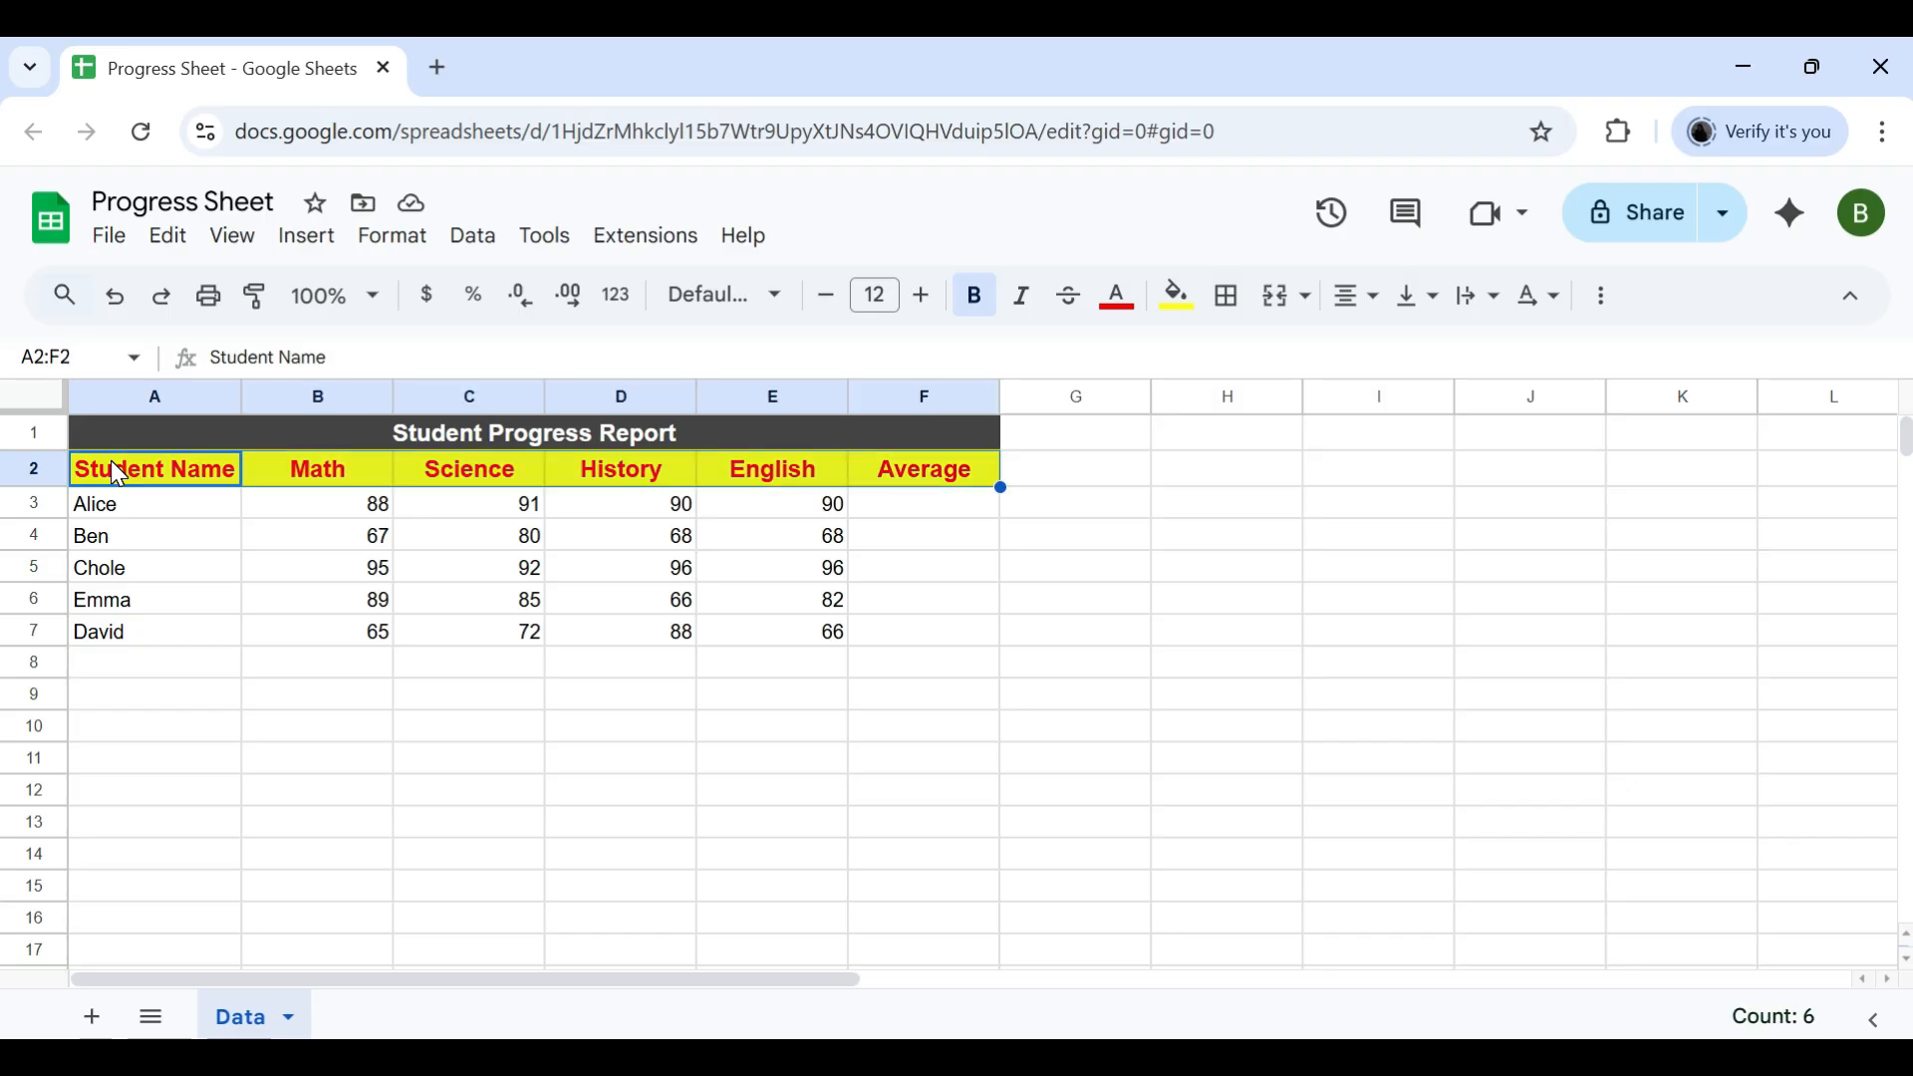
key(ctrl+shift+Down)
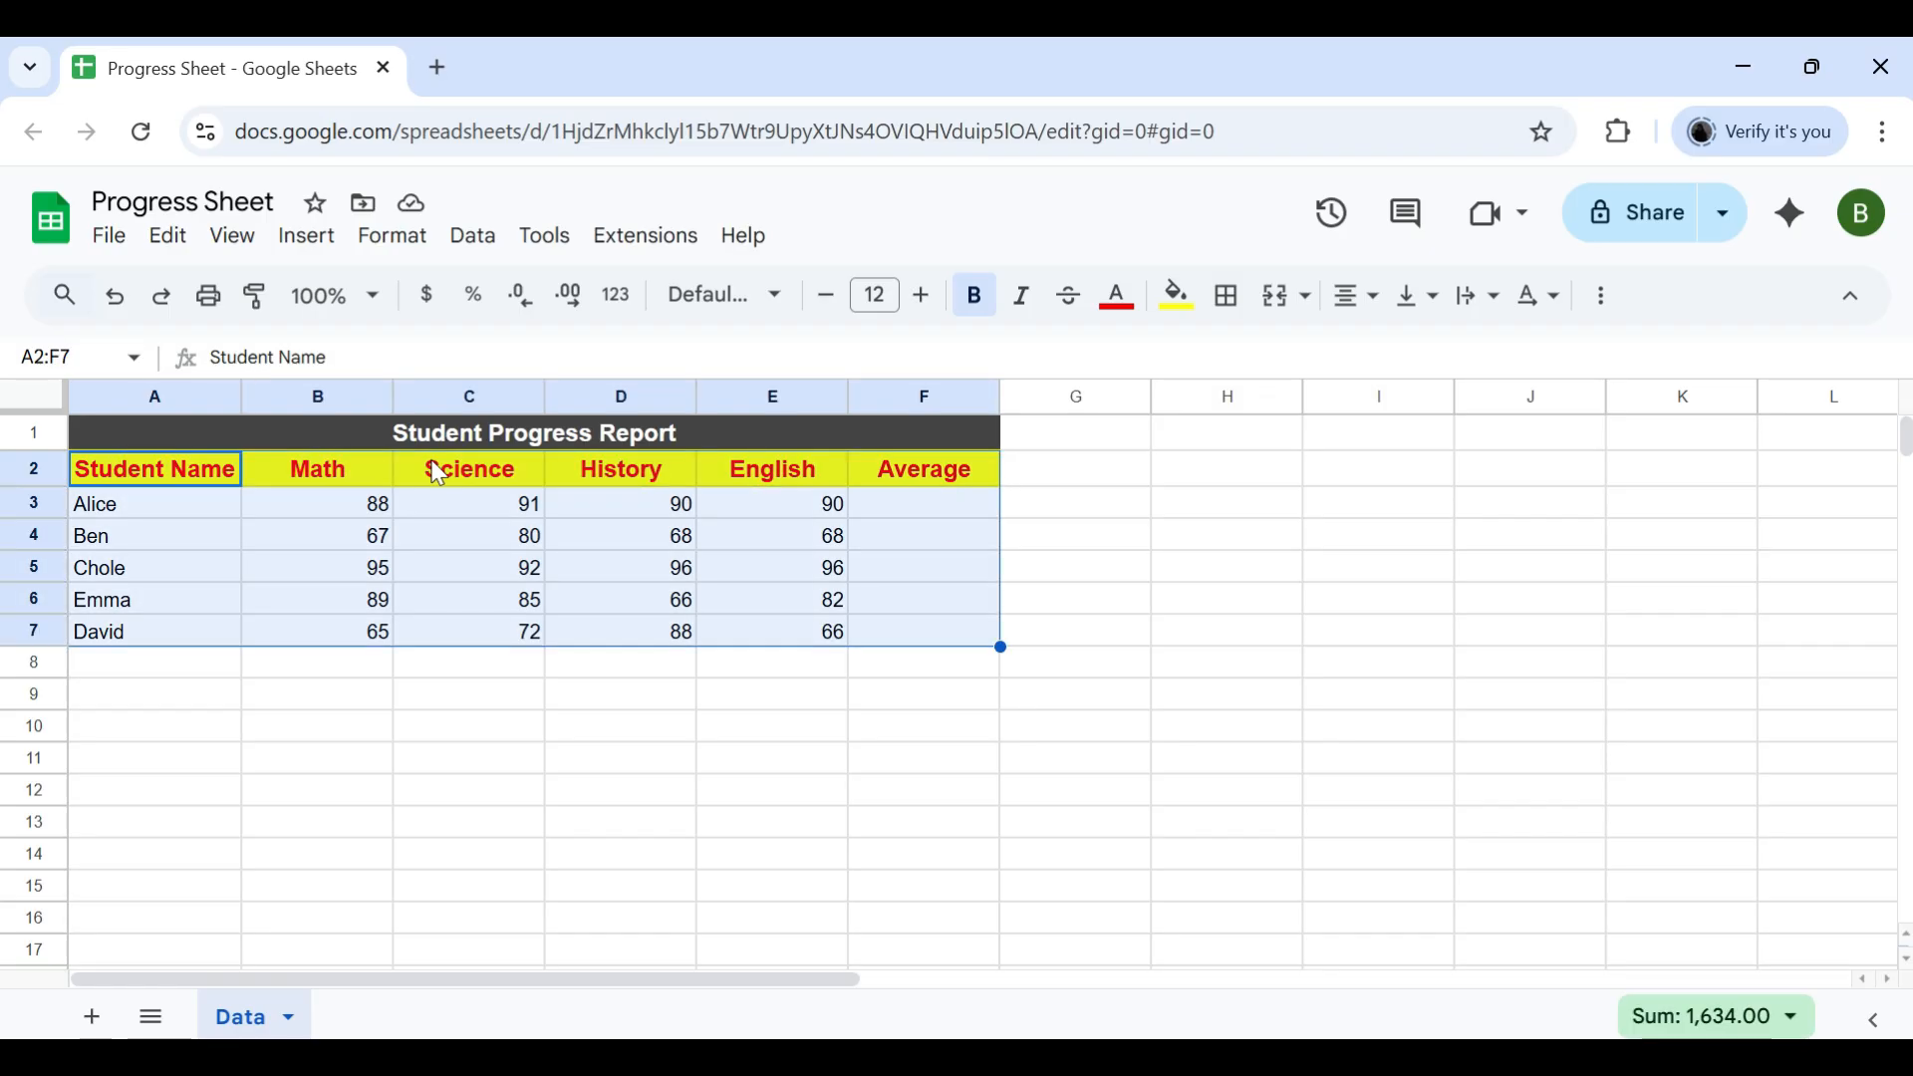
click(1232, 298)
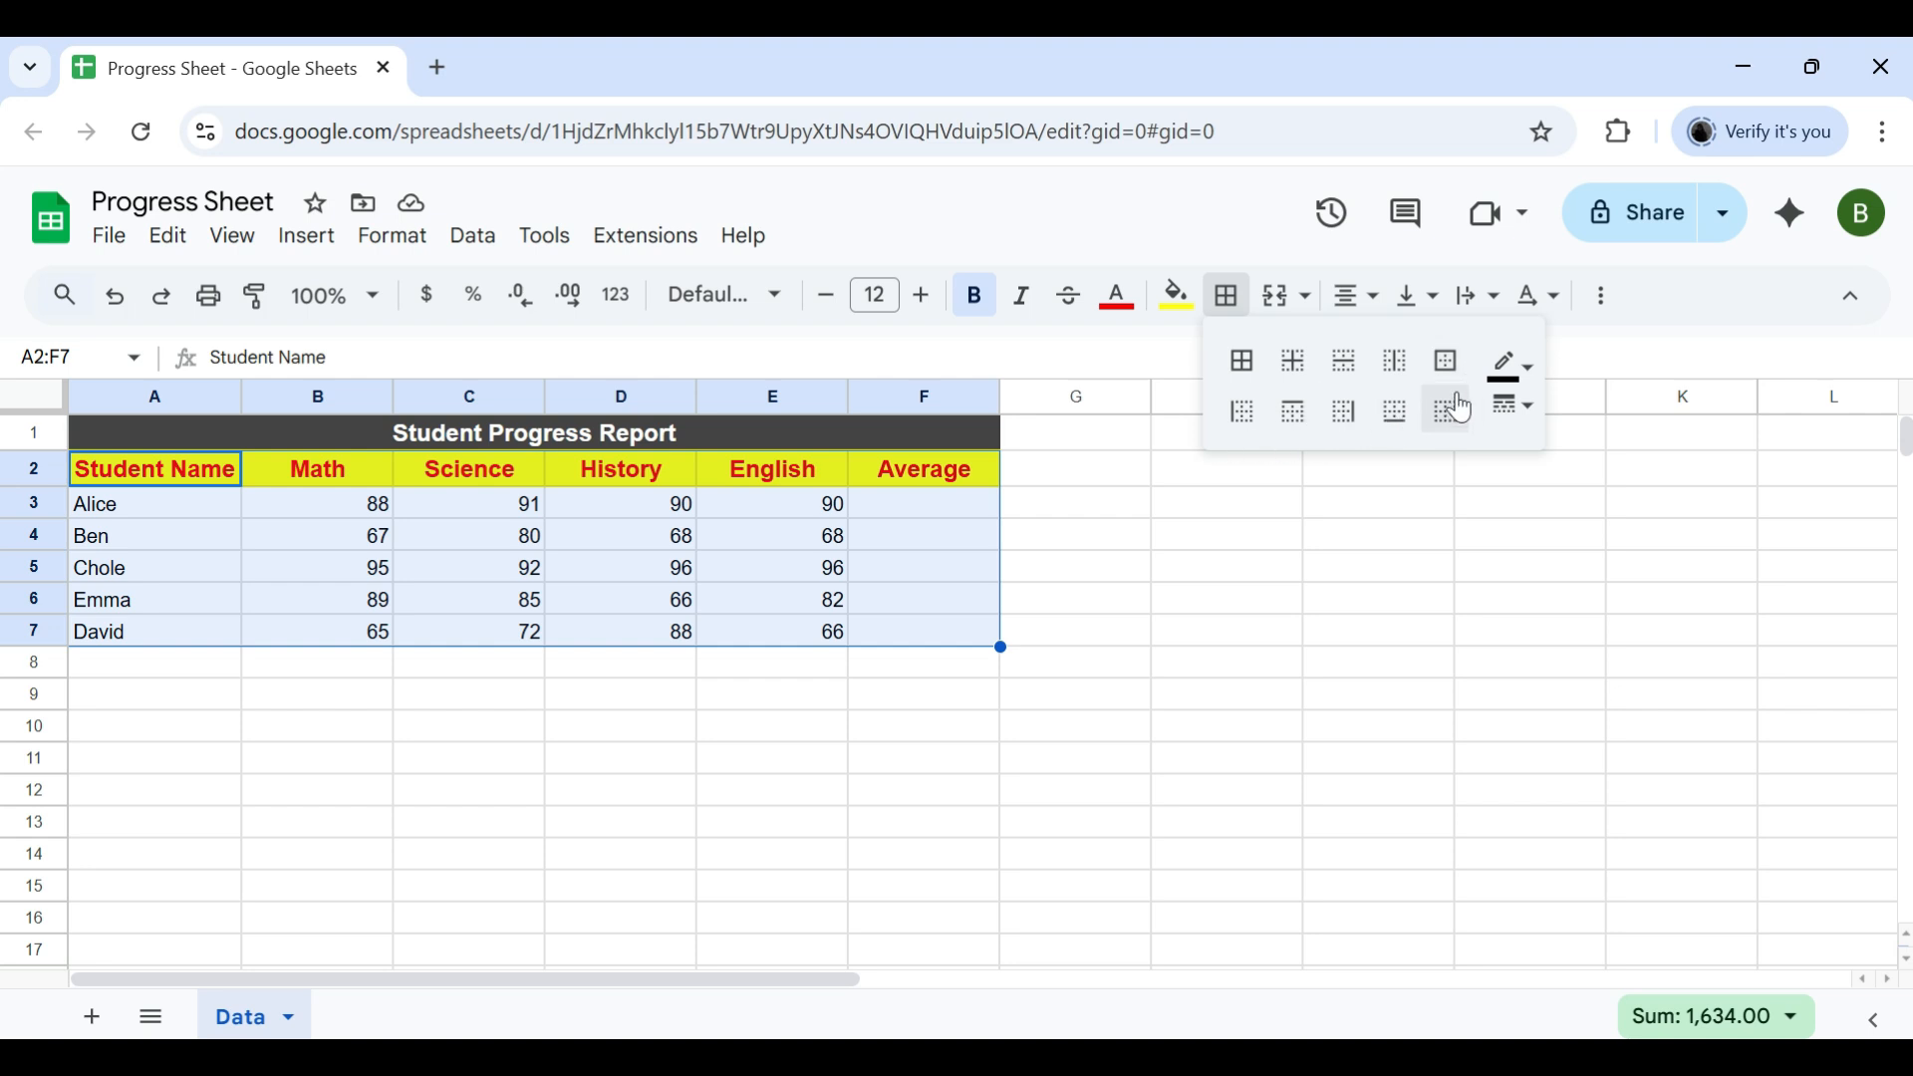
click(1252, 368)
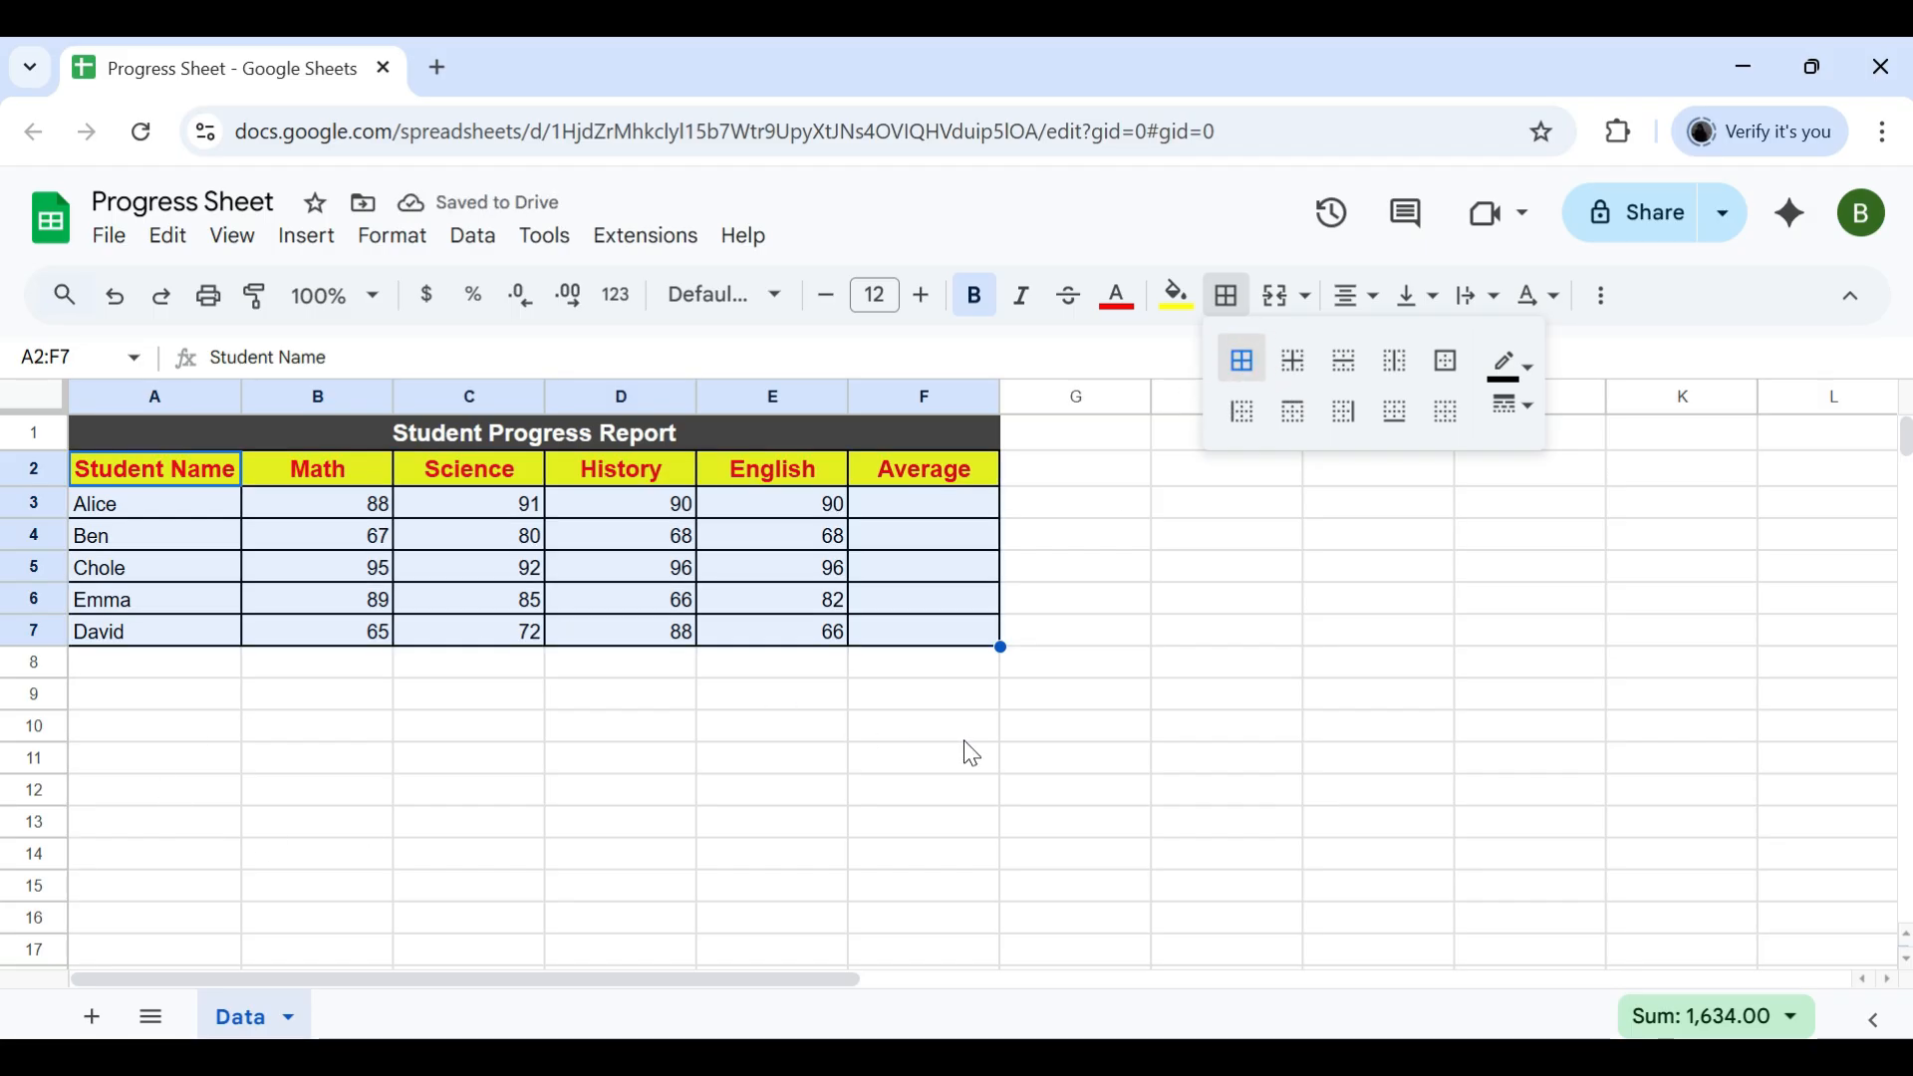
click(1041, 843)
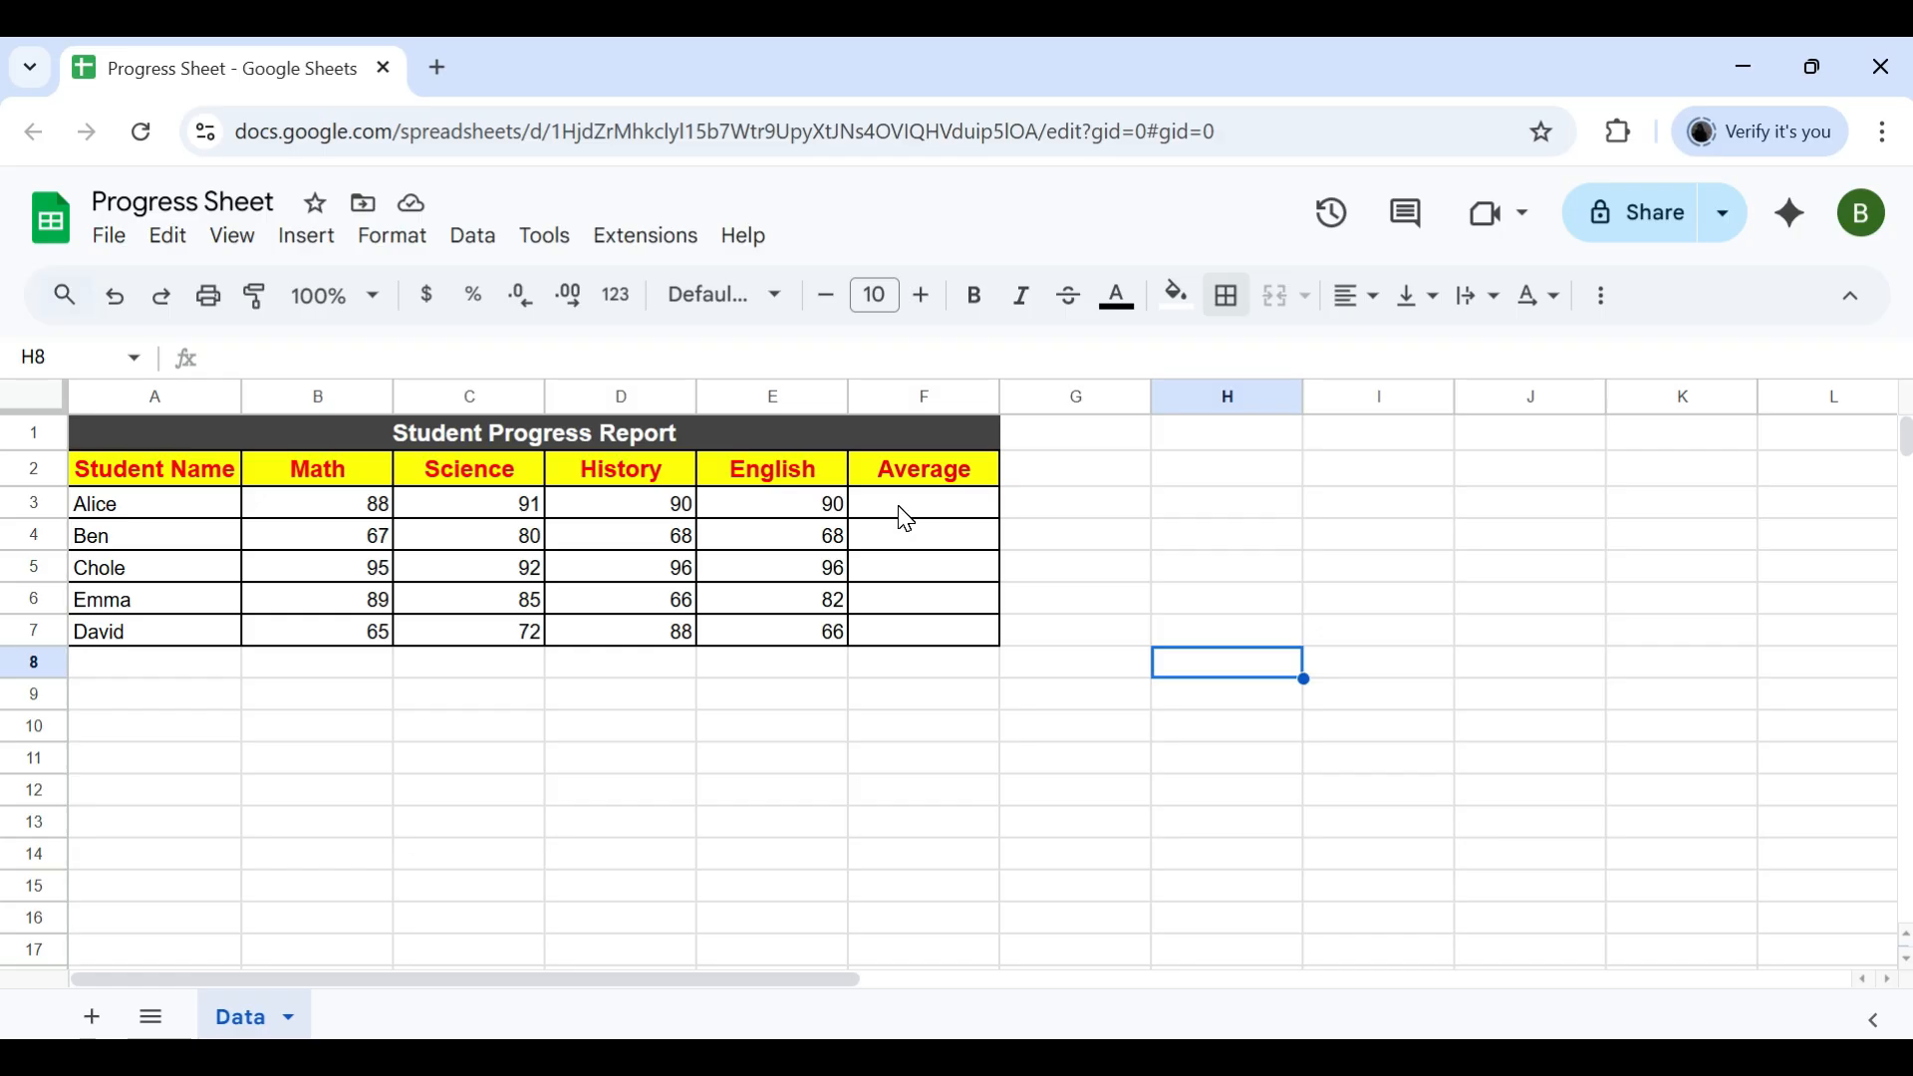
Enter the formula =AVERAGE(B3:E3) in F3 to average the first student's four scores
click(901, 510)
text(=)
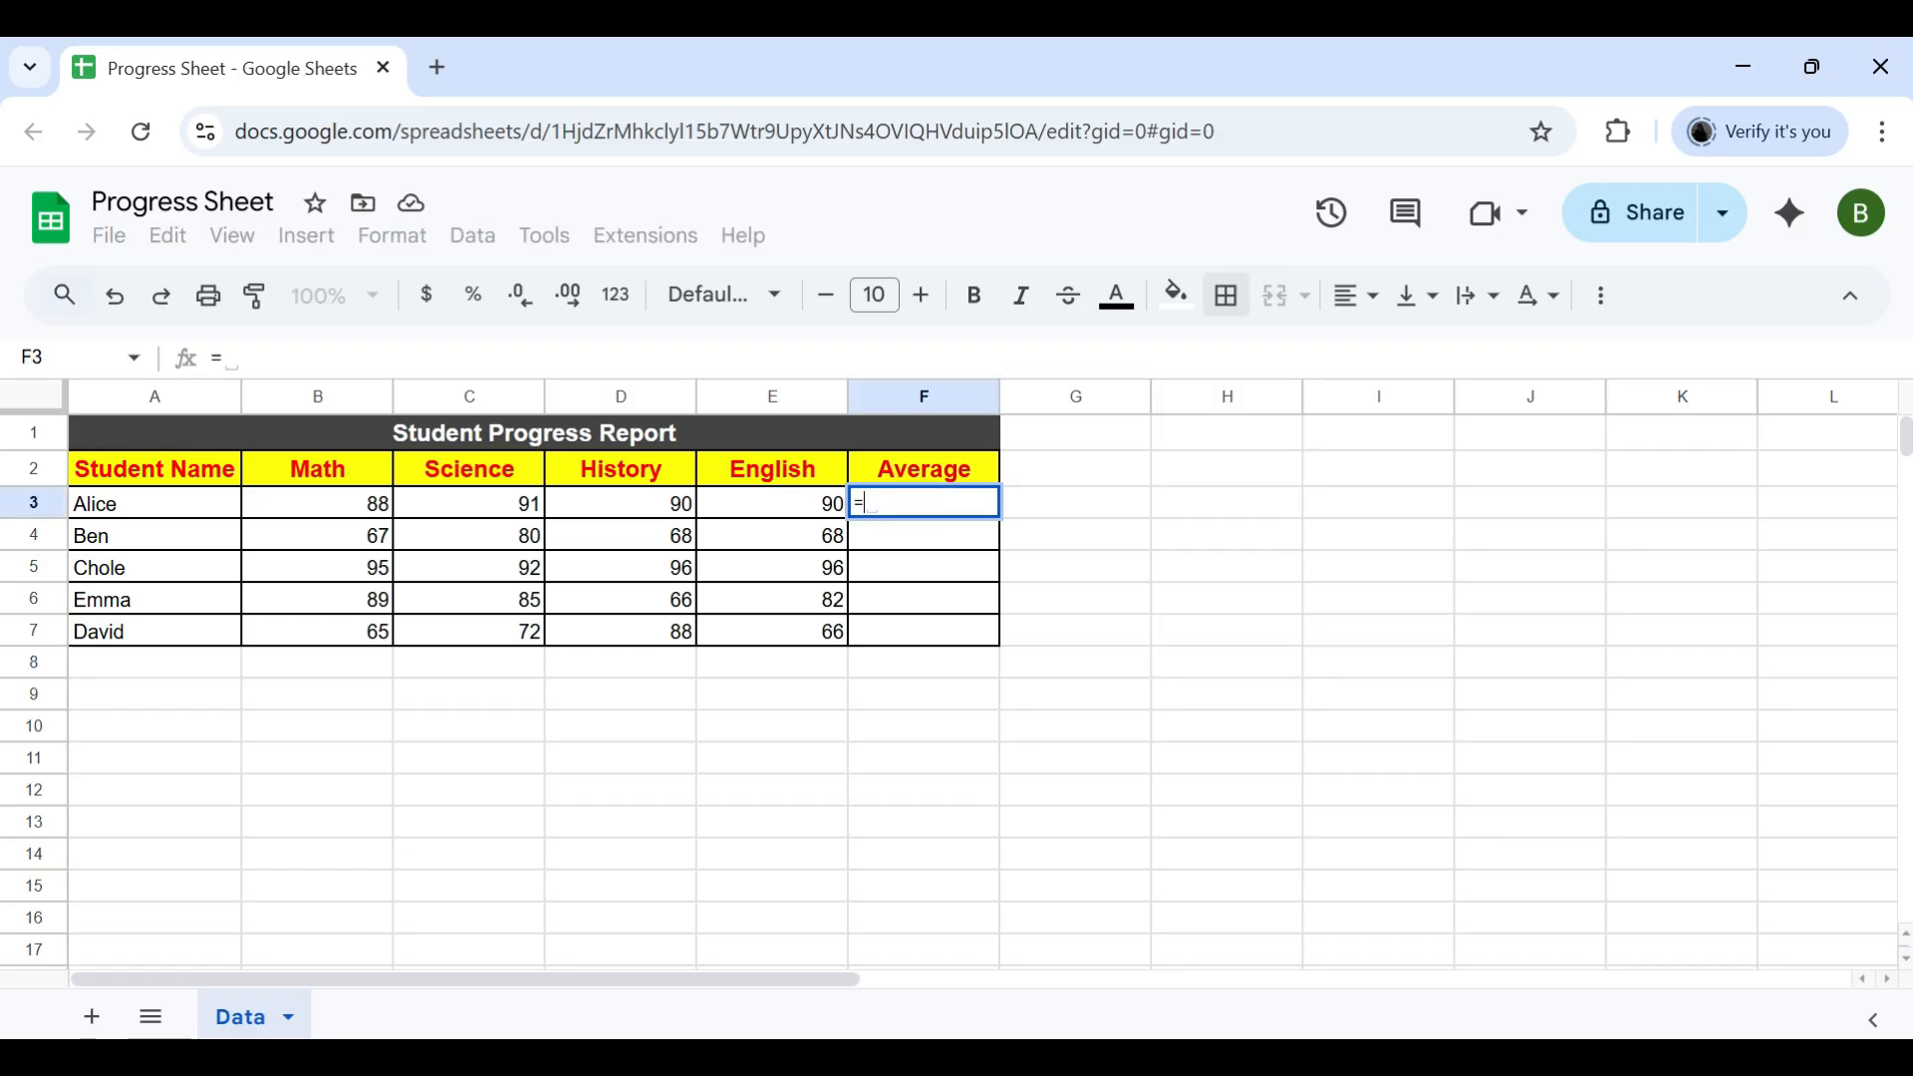
text(Aver)
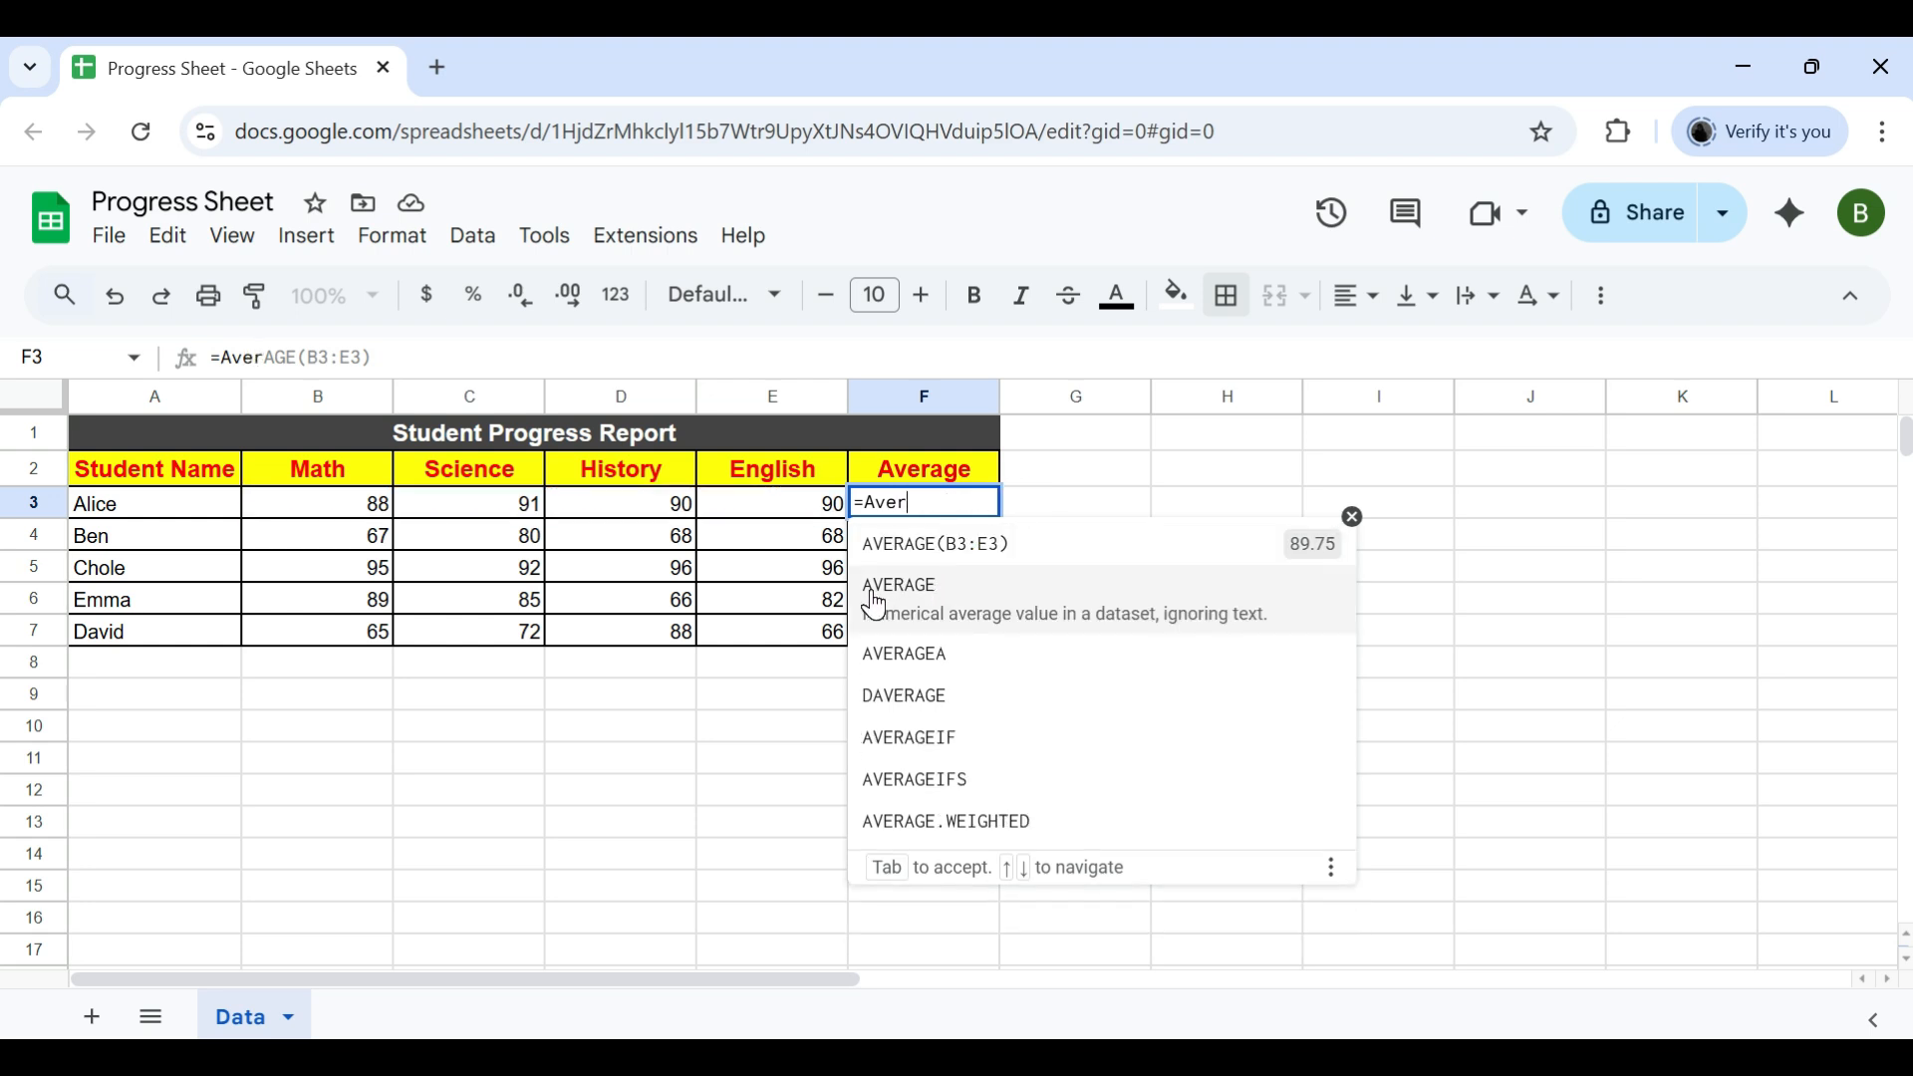
click(930, 601)
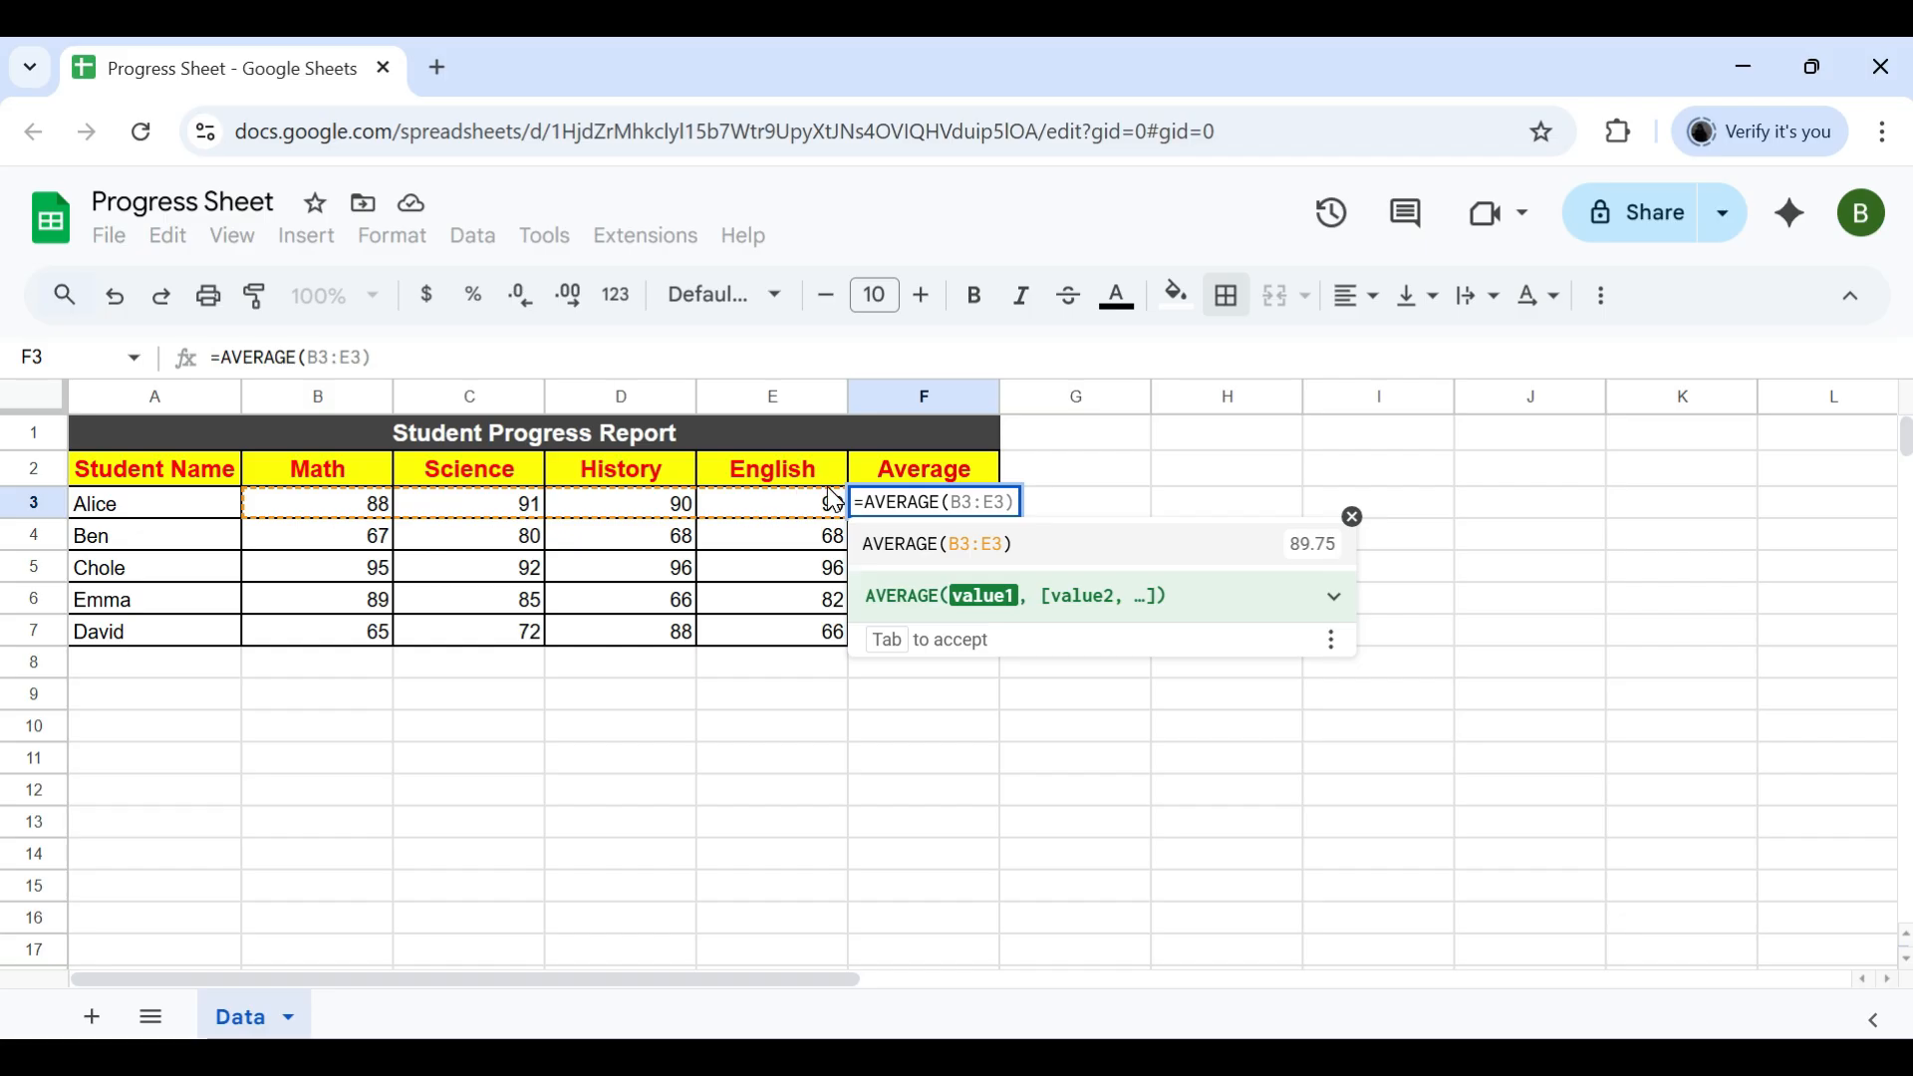
click(368, 519)
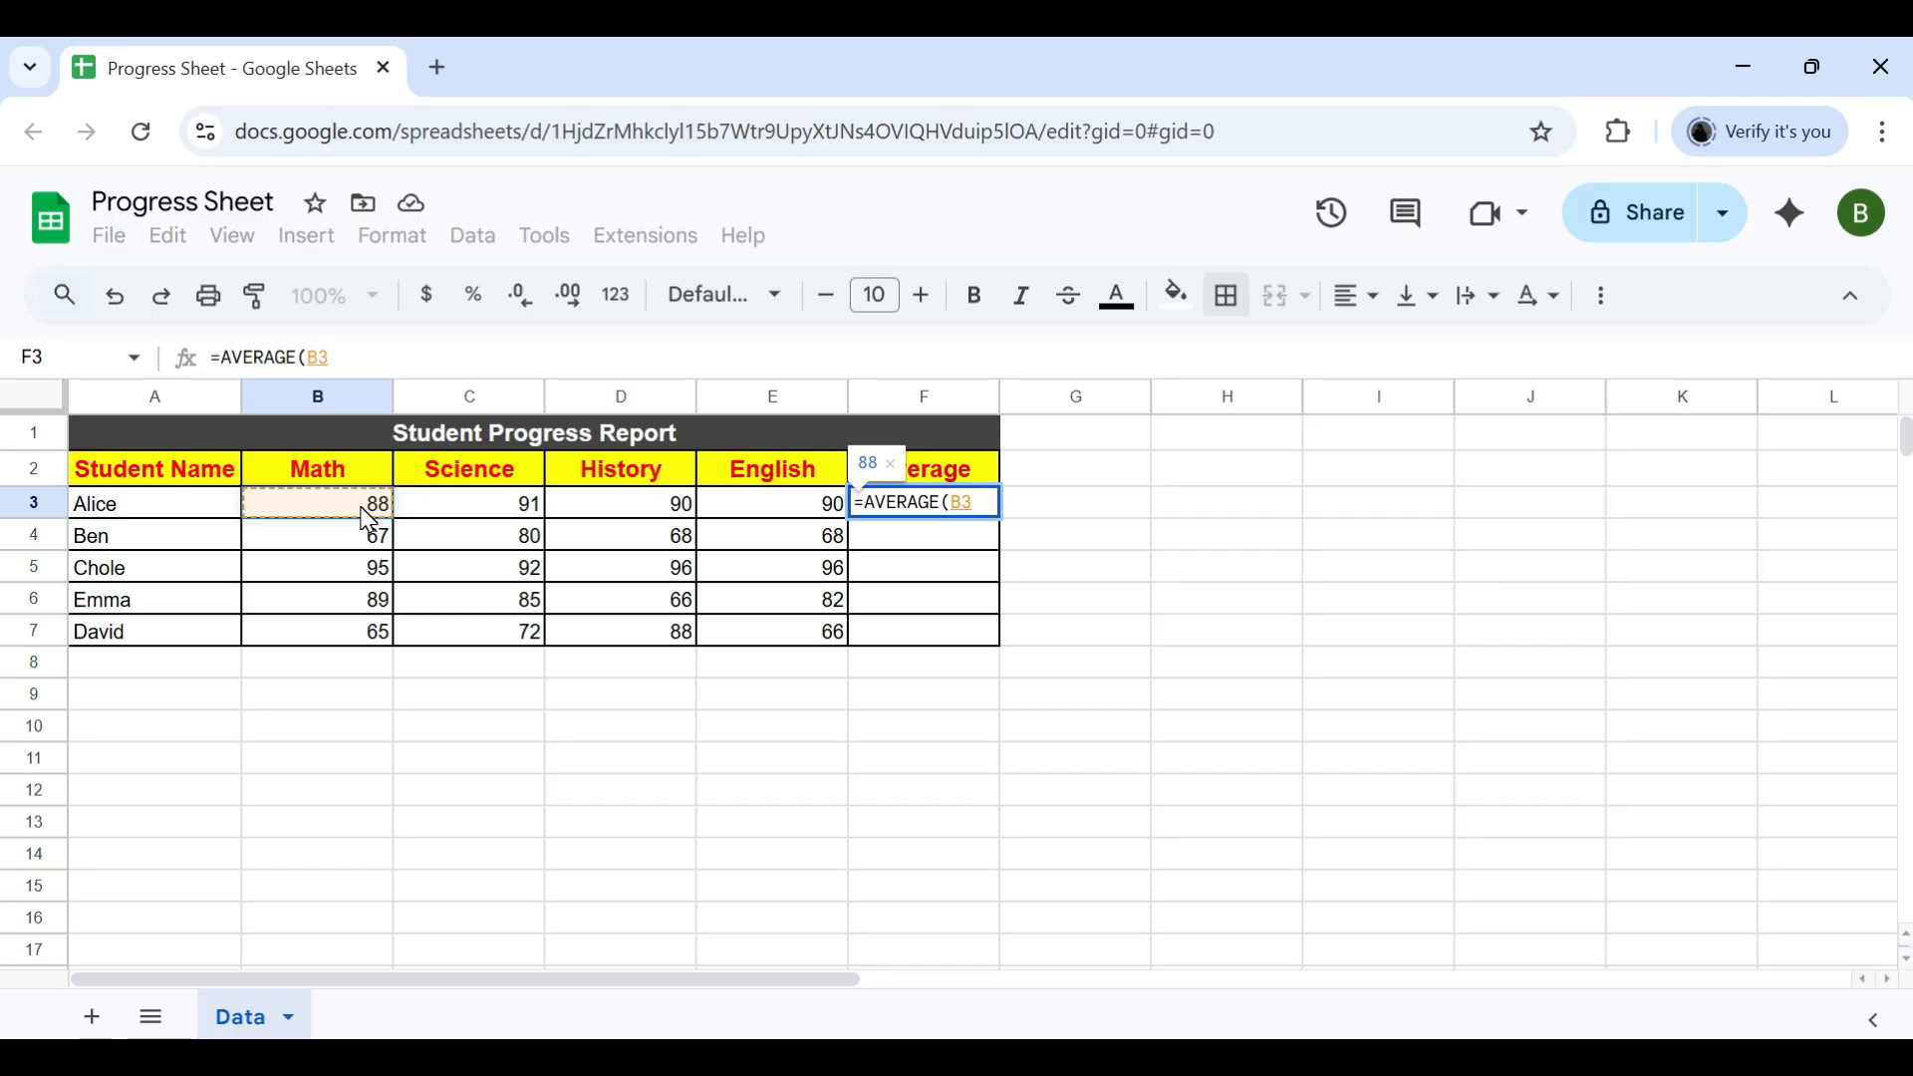
key(shift+Right)
key(shift+Right)
key(shift+Right)
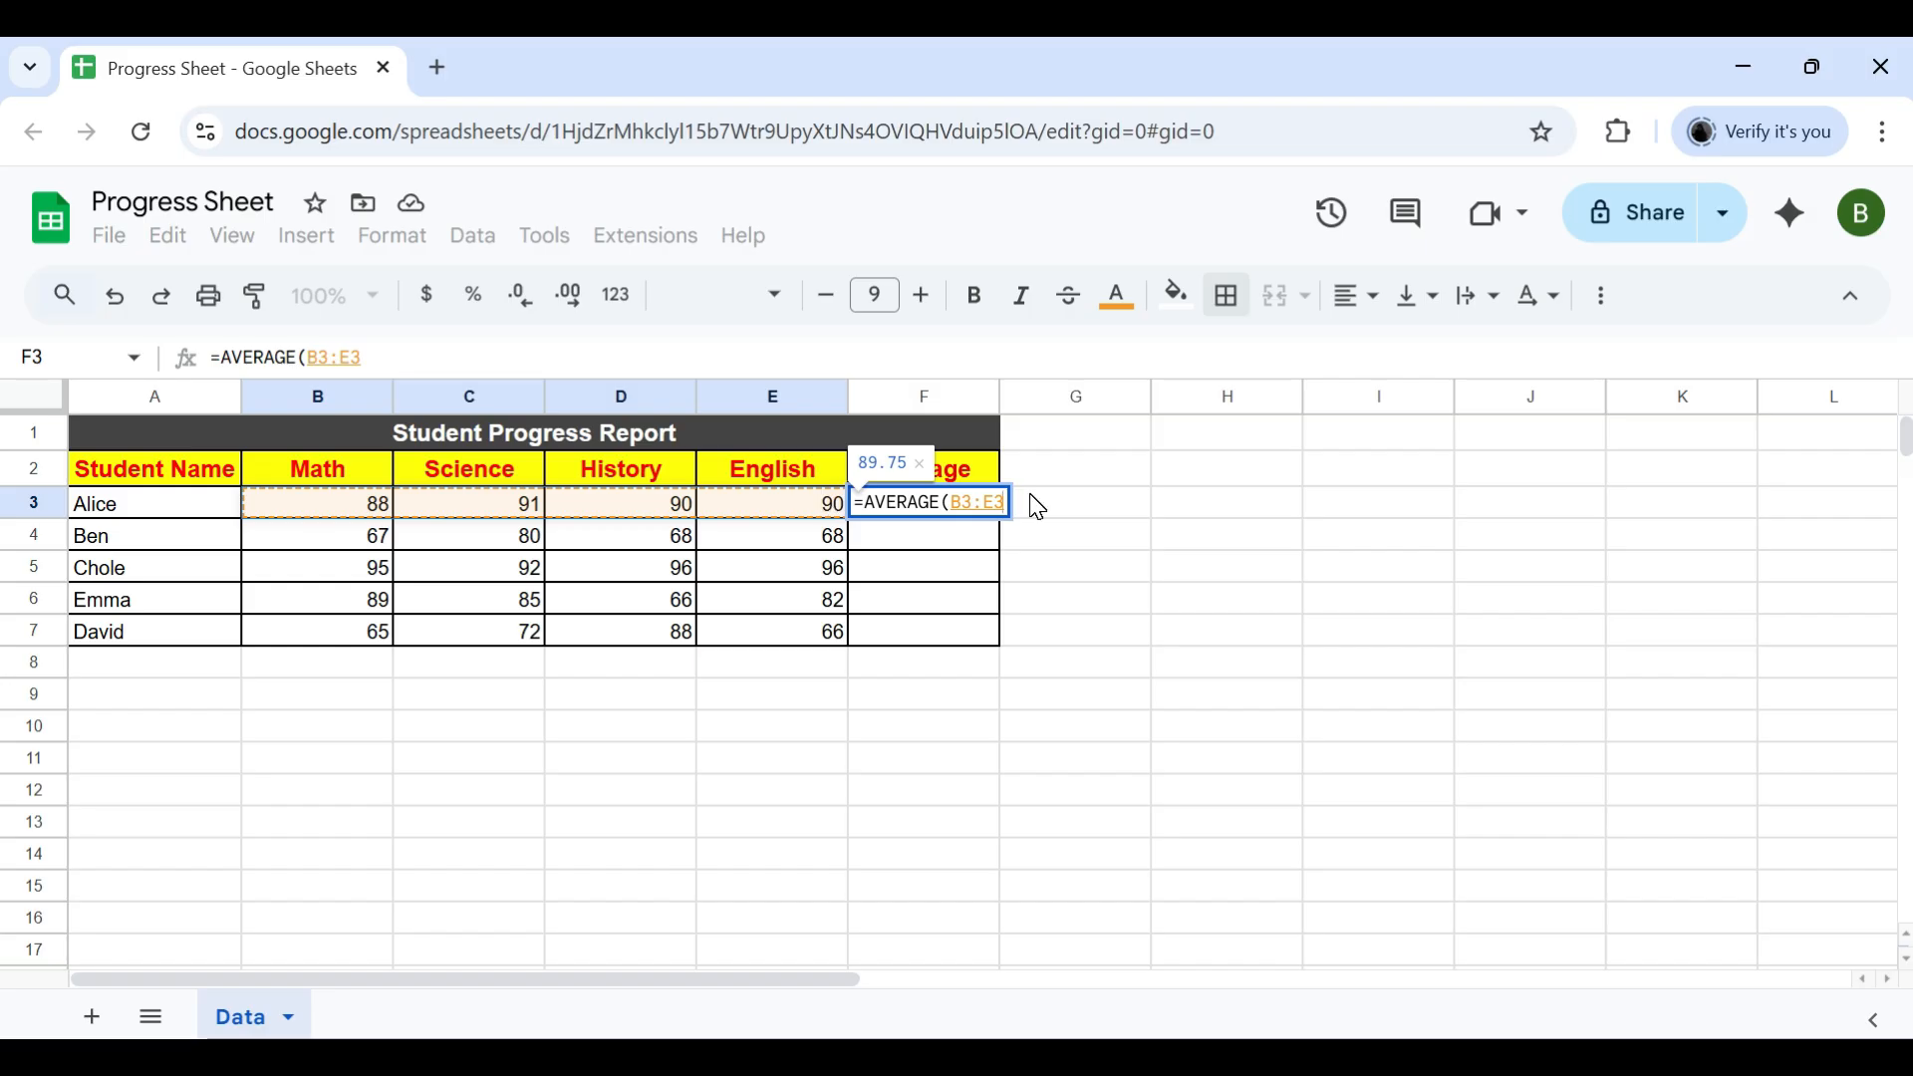
text())
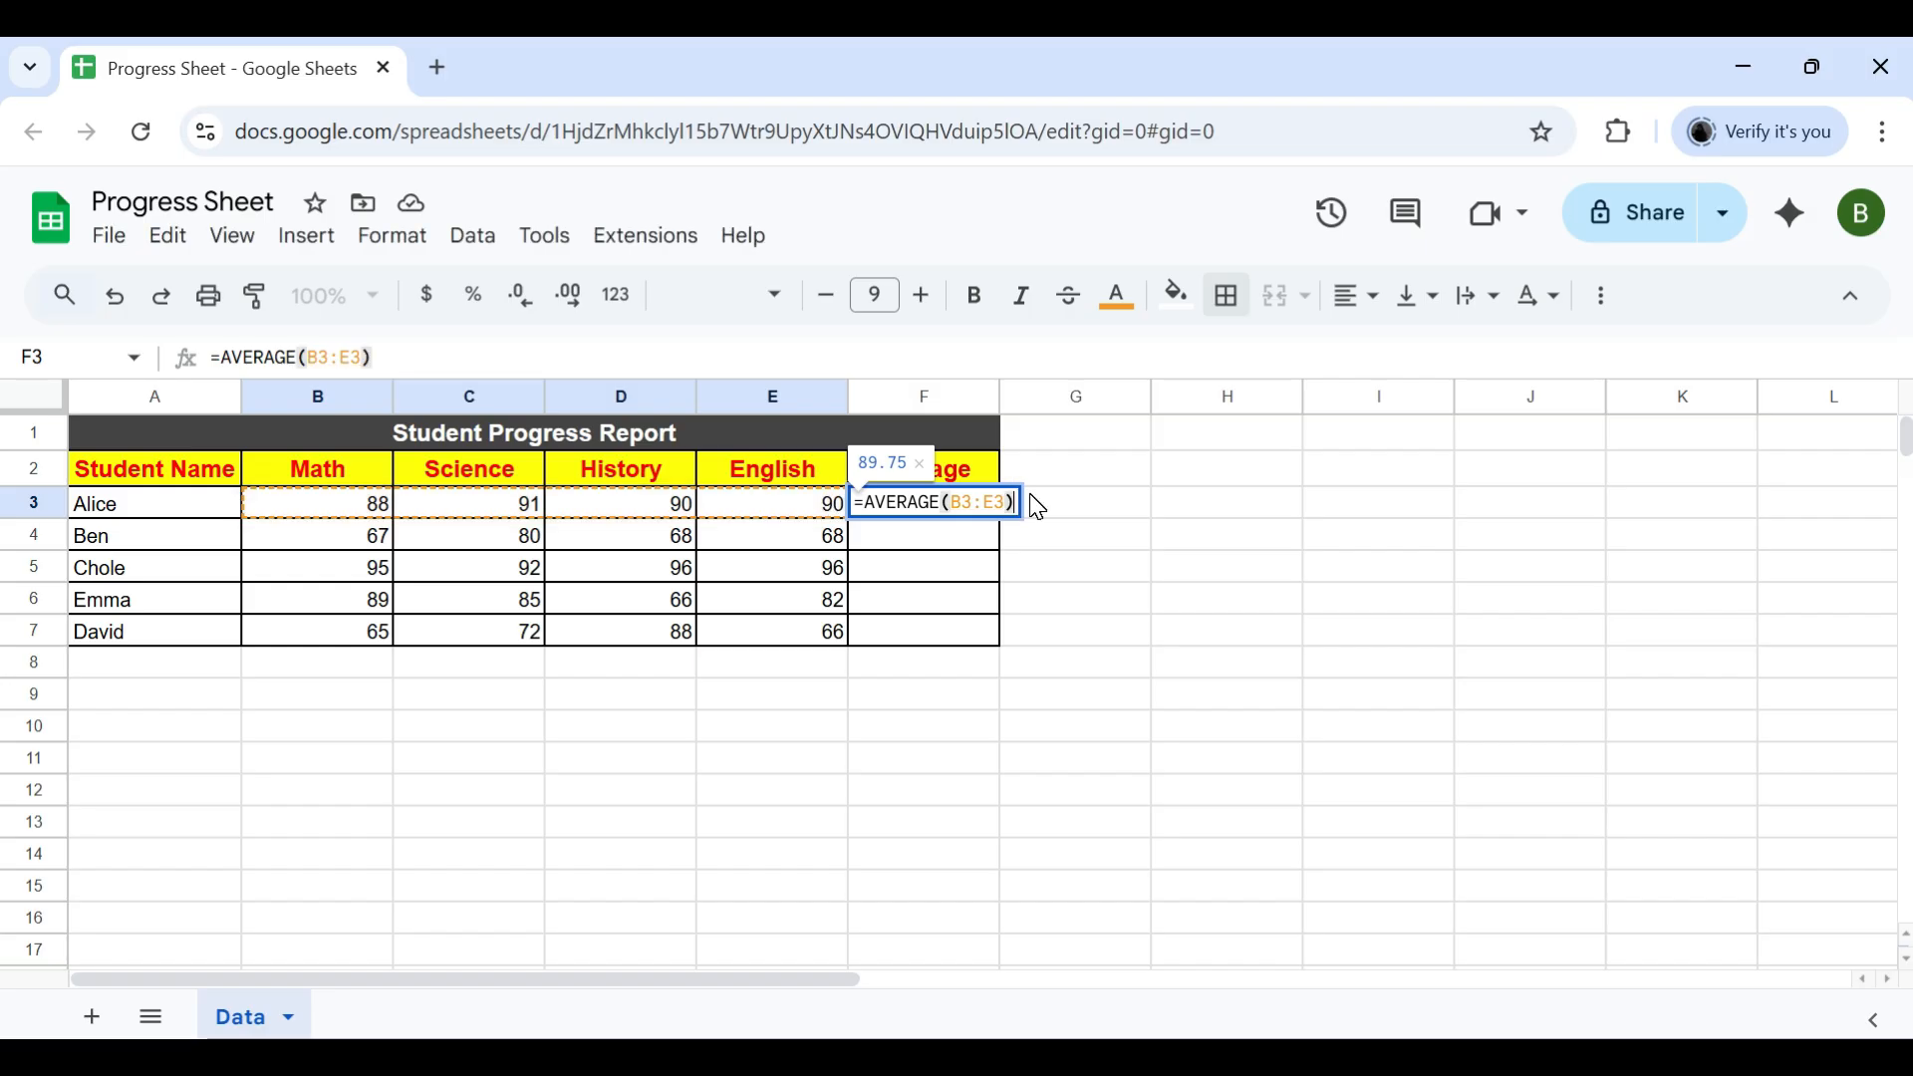
key(Return)
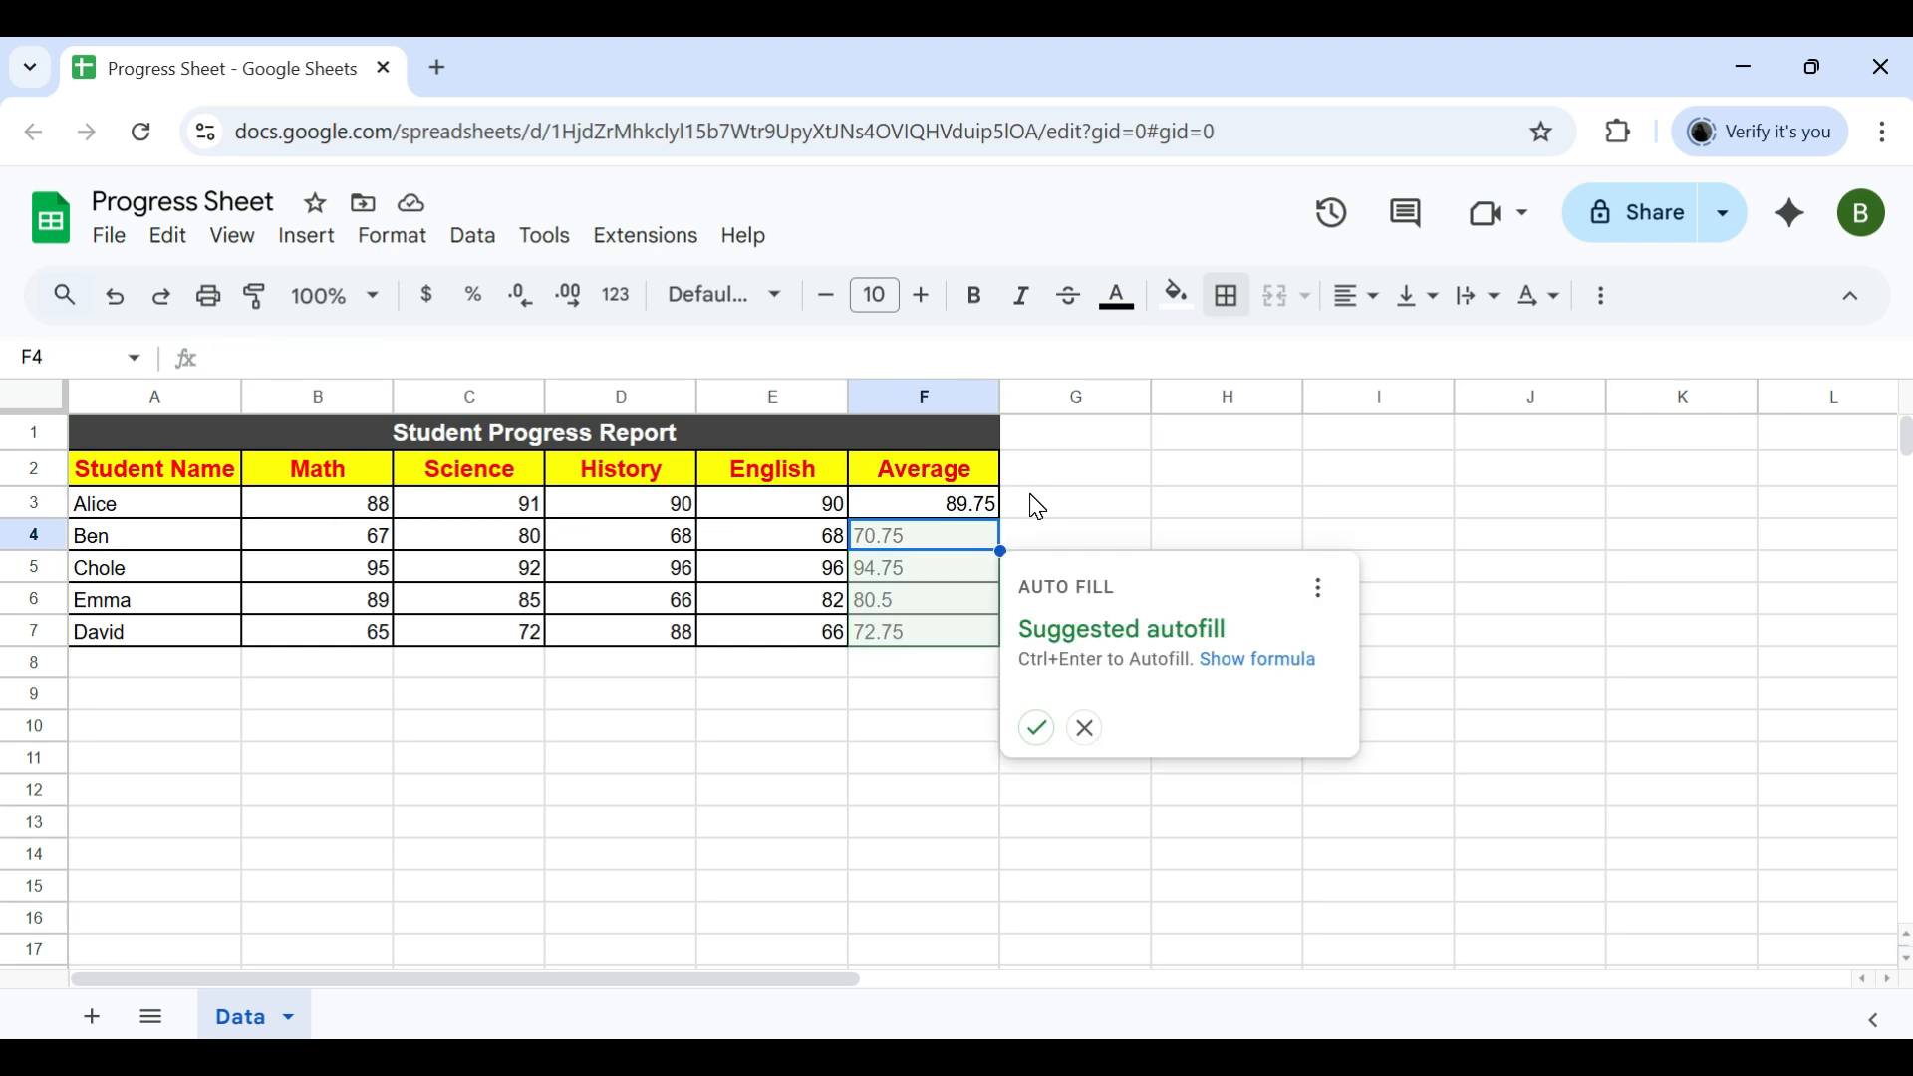
Copy the average formula from F3 down to F7 and display the averages as whole numbers
click(960, 501)
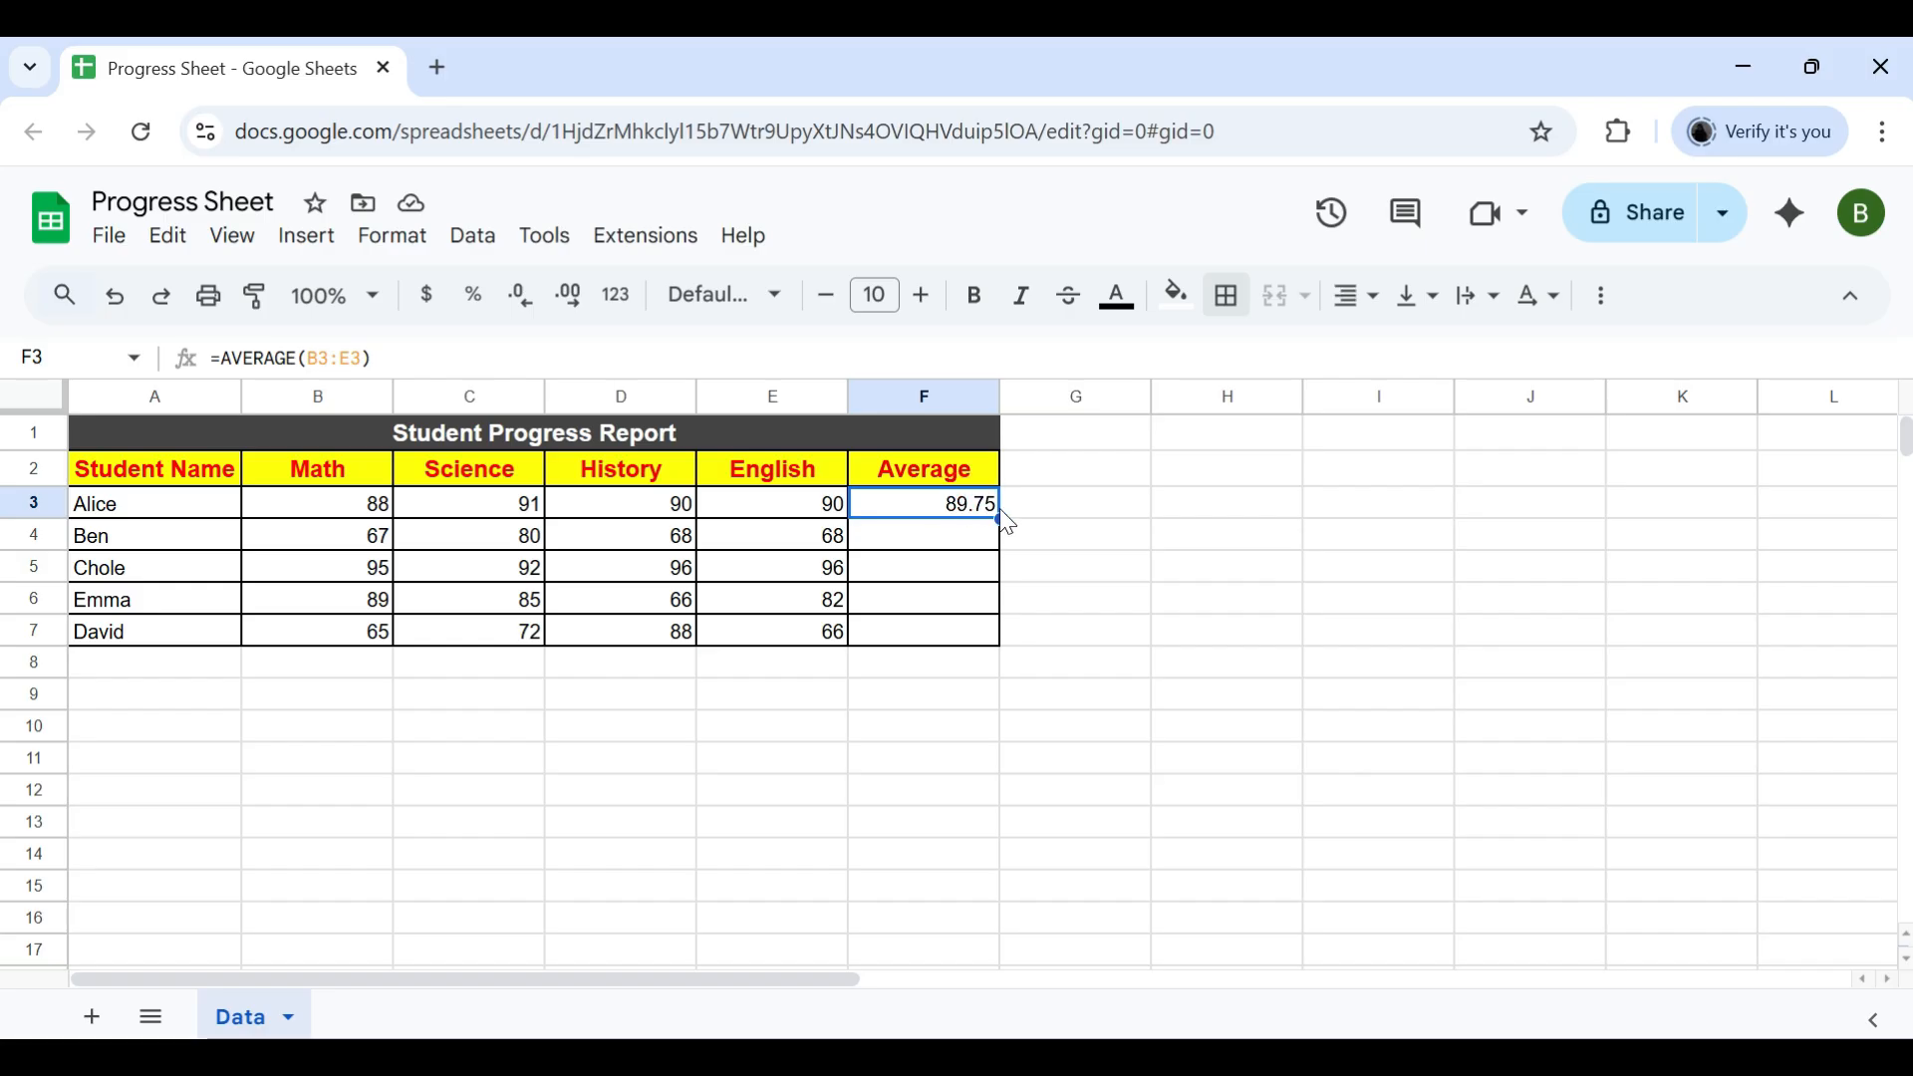
drag(1002, 519, 991, 638)
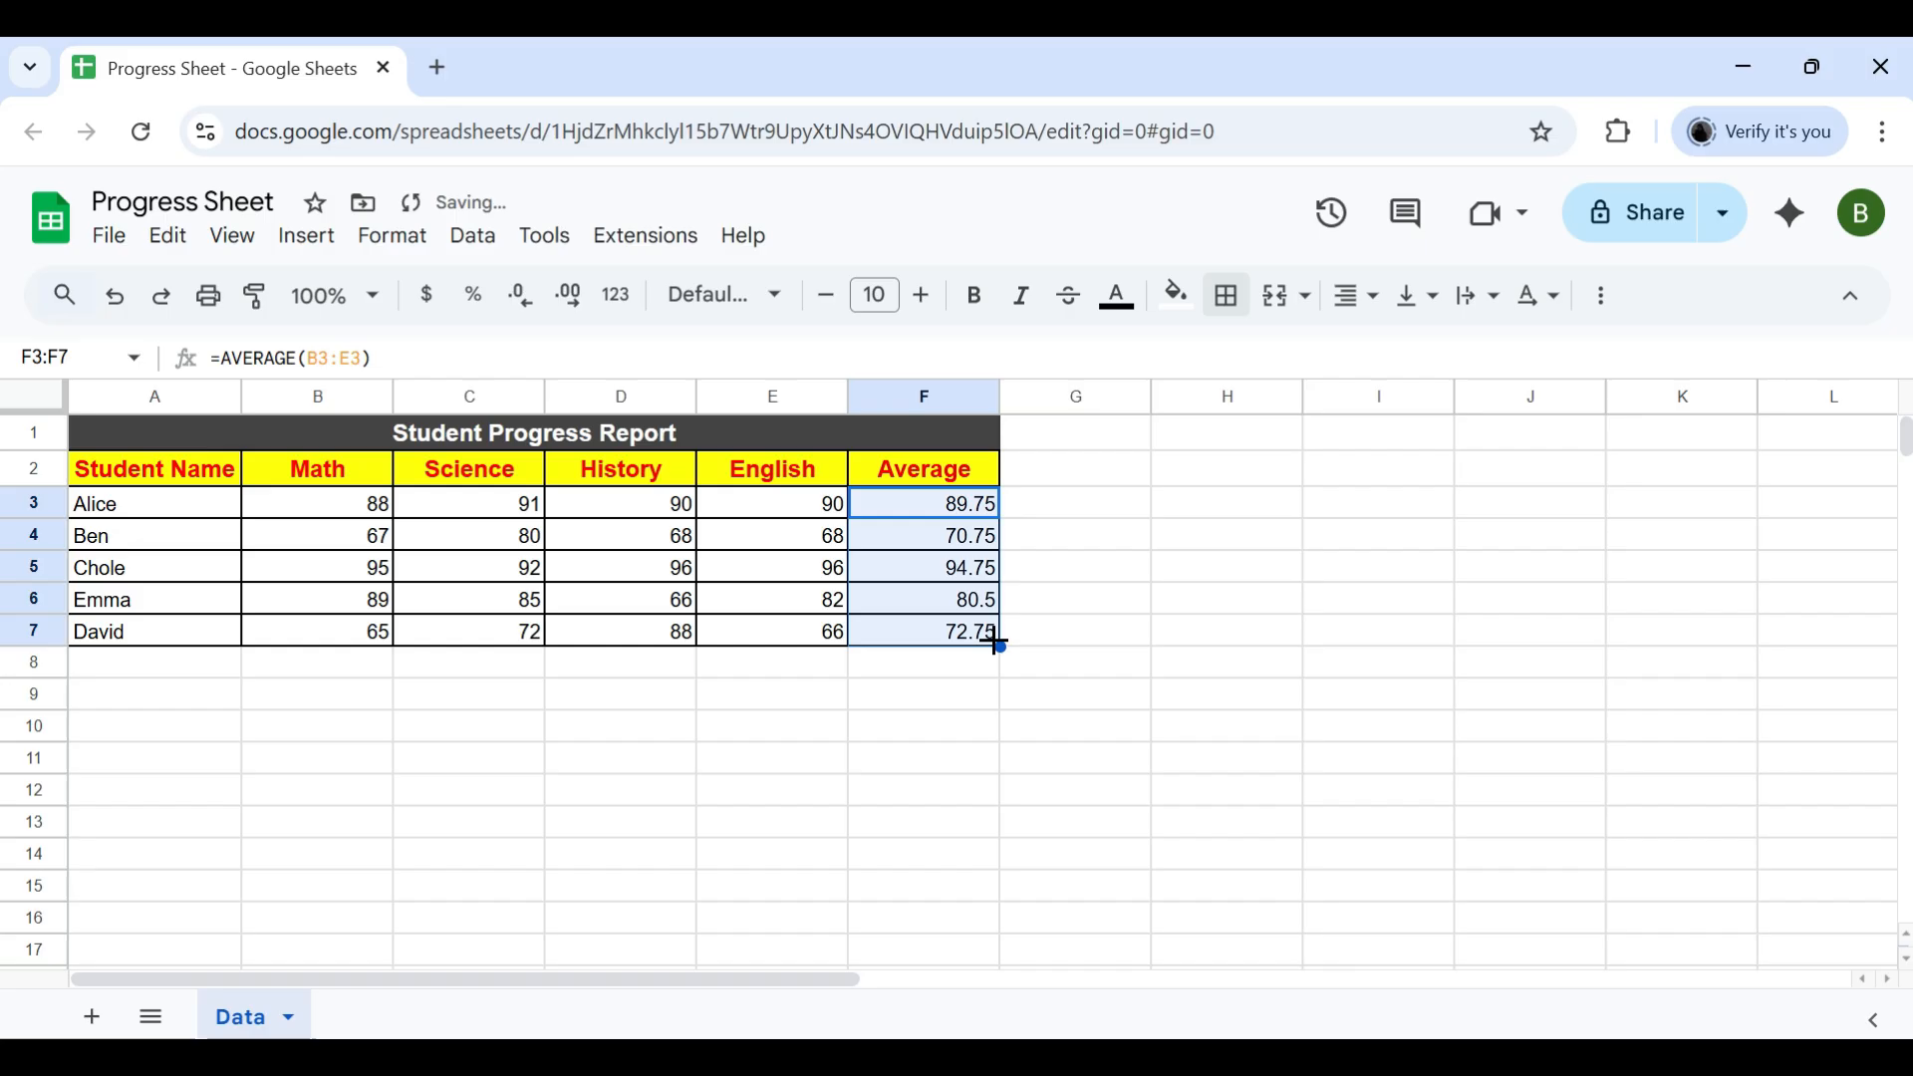
click(935, 546)
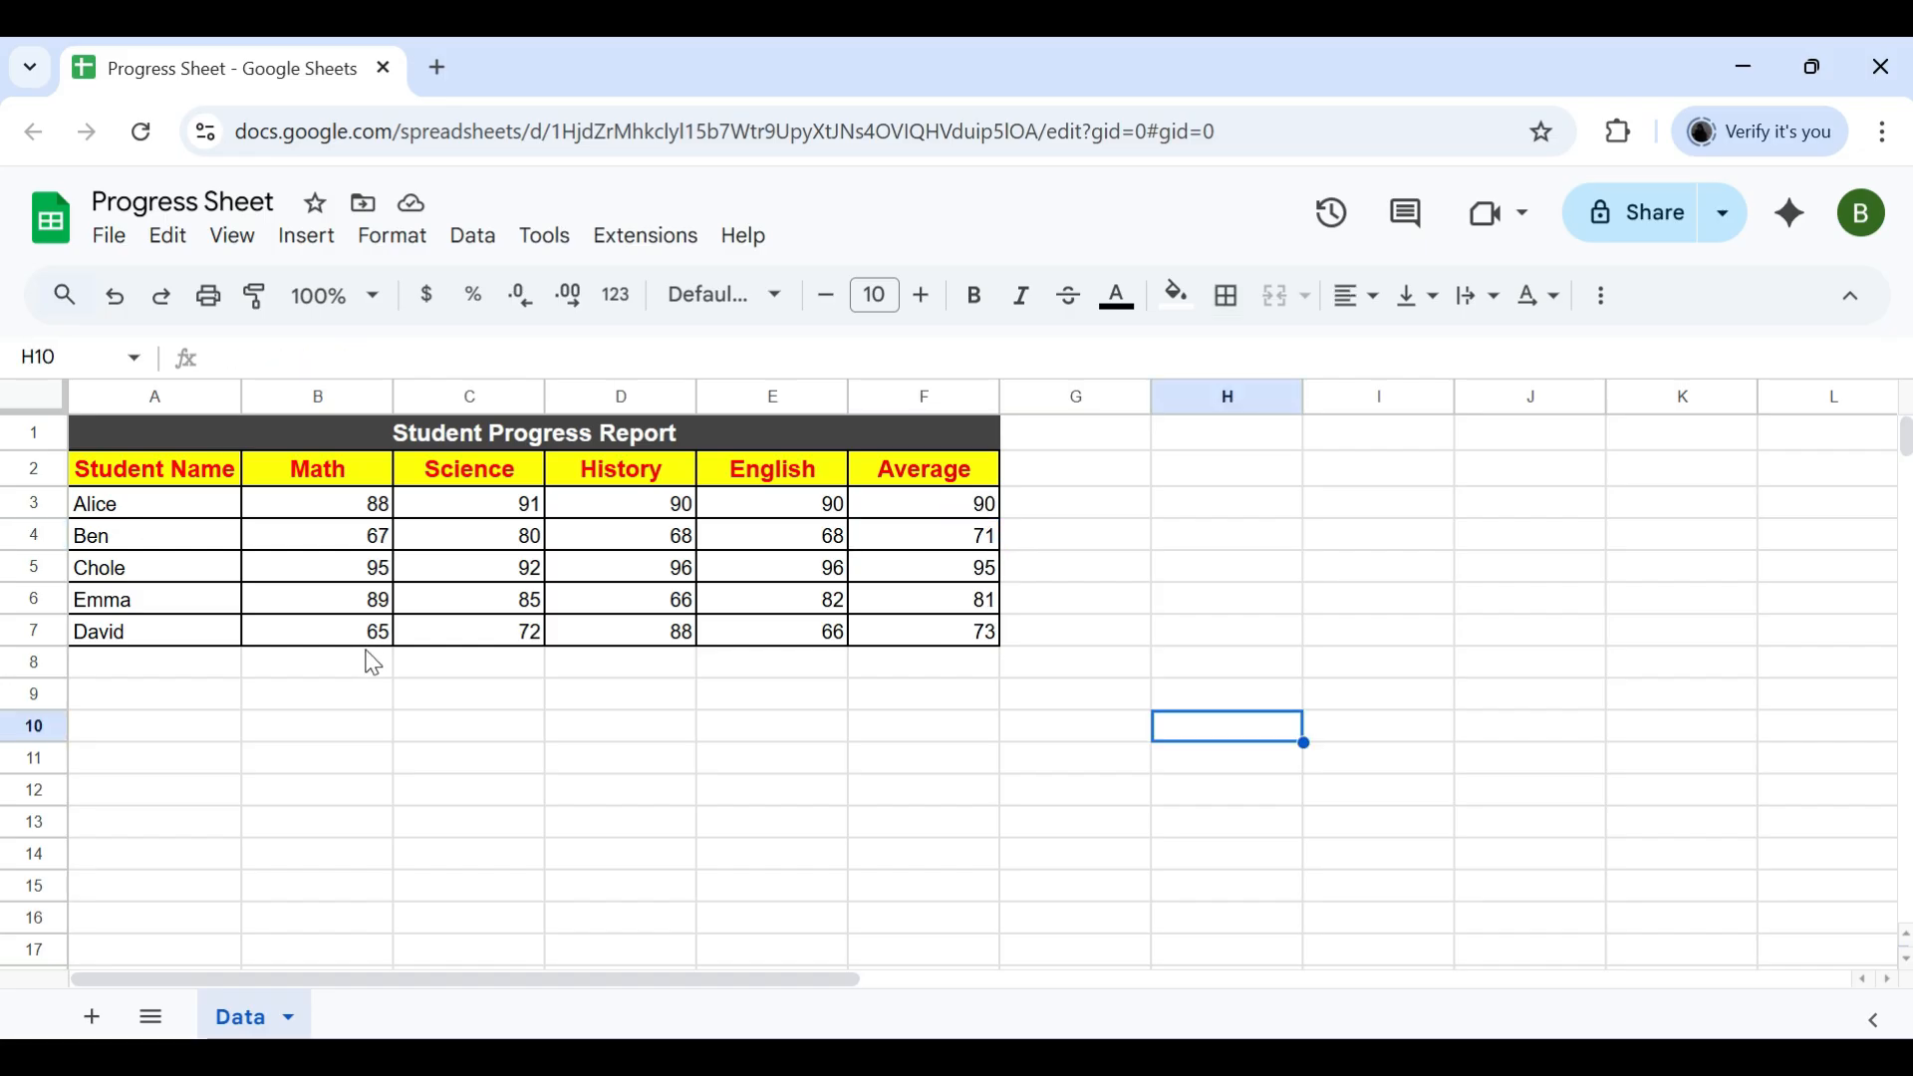
Center the scores and averages in B3:F7 horizontally
click(330, 505)
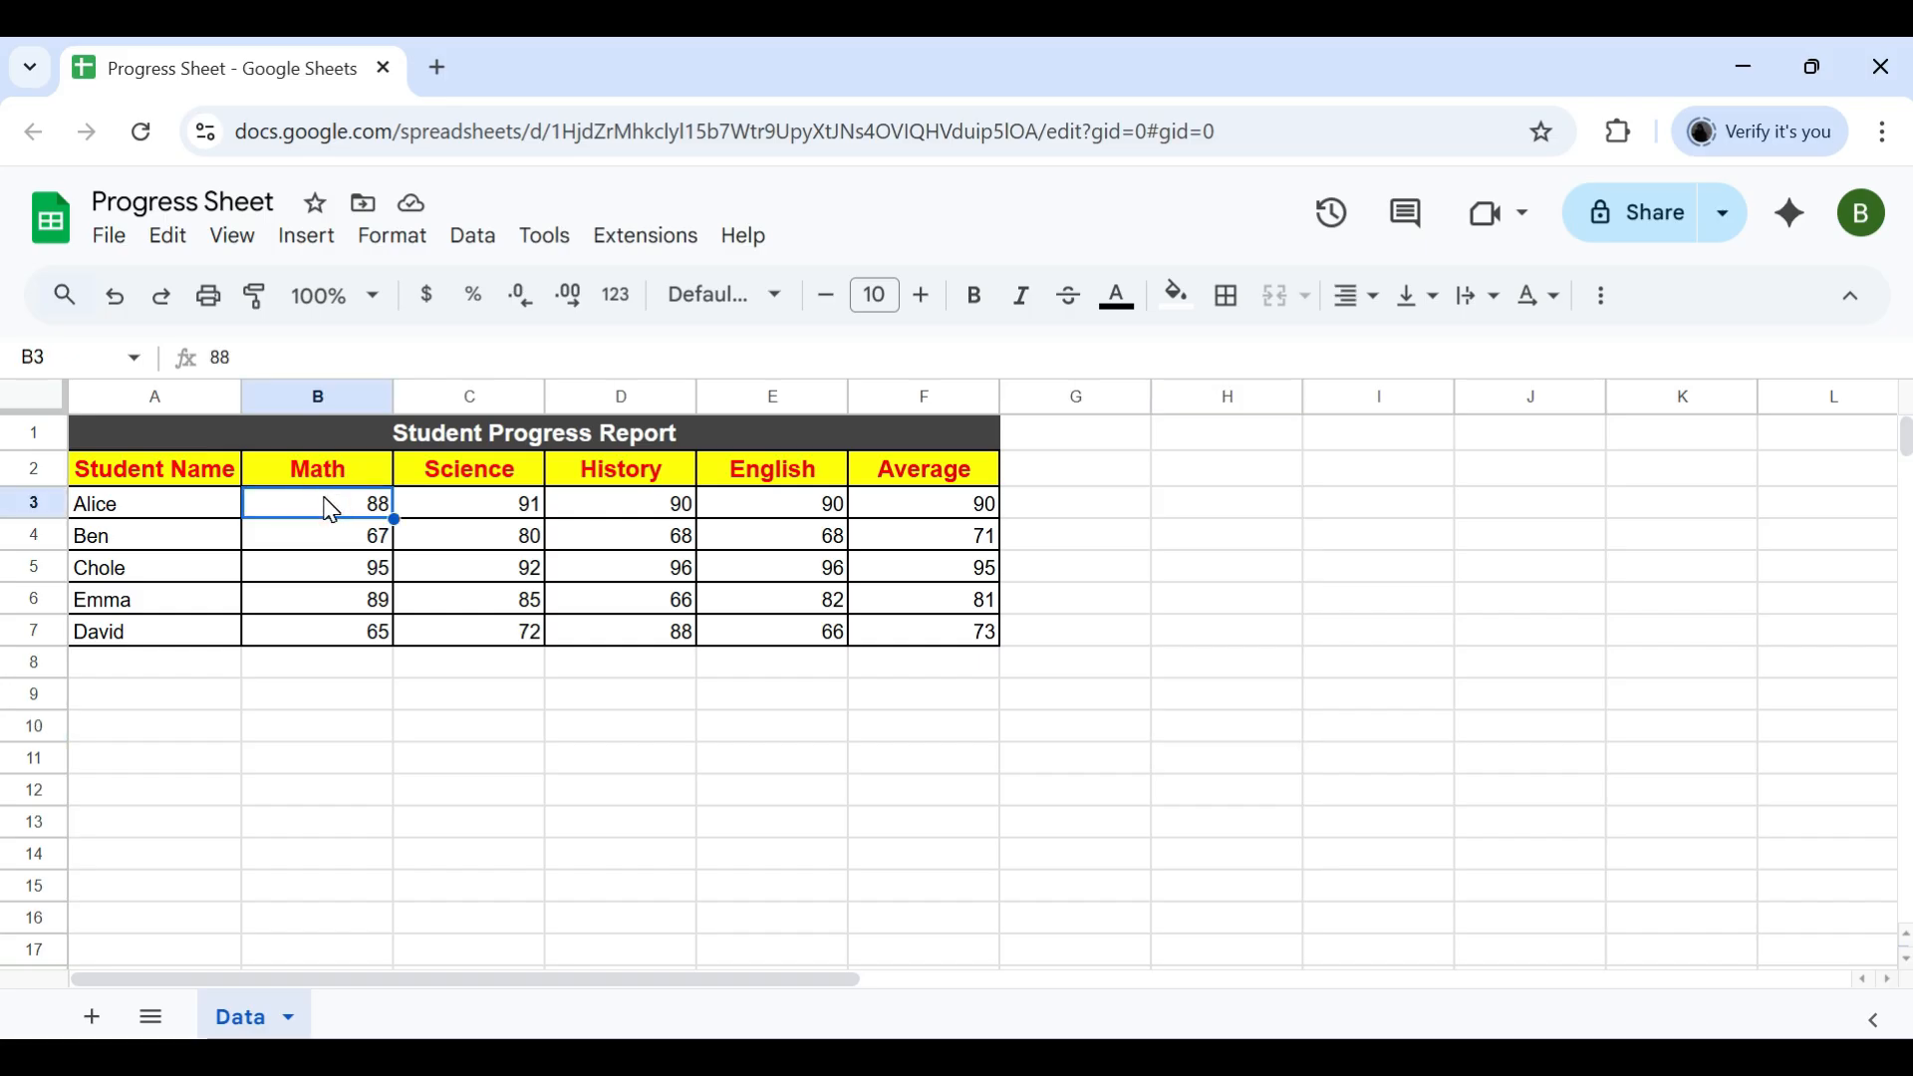
key(ctrl+shift+Right)
key(ctrl+shift+Down)
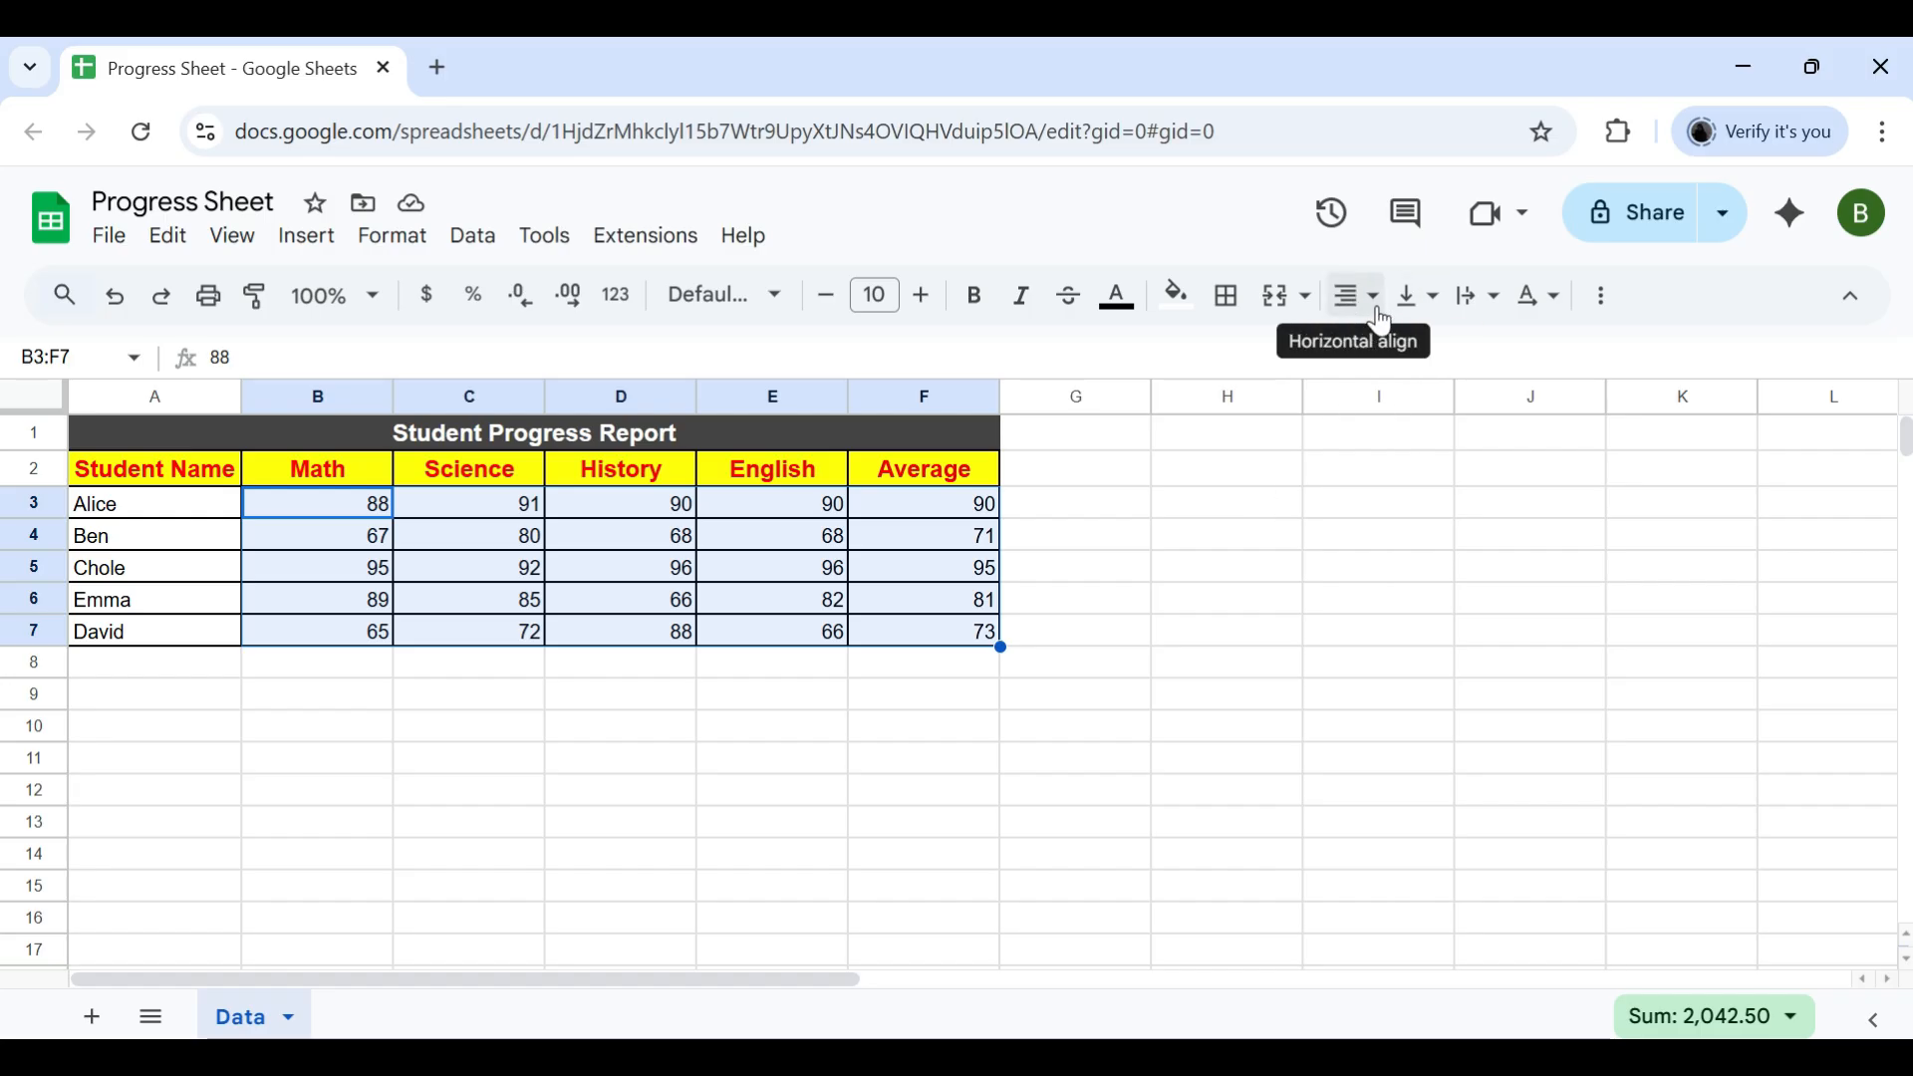
click(1379, 321)
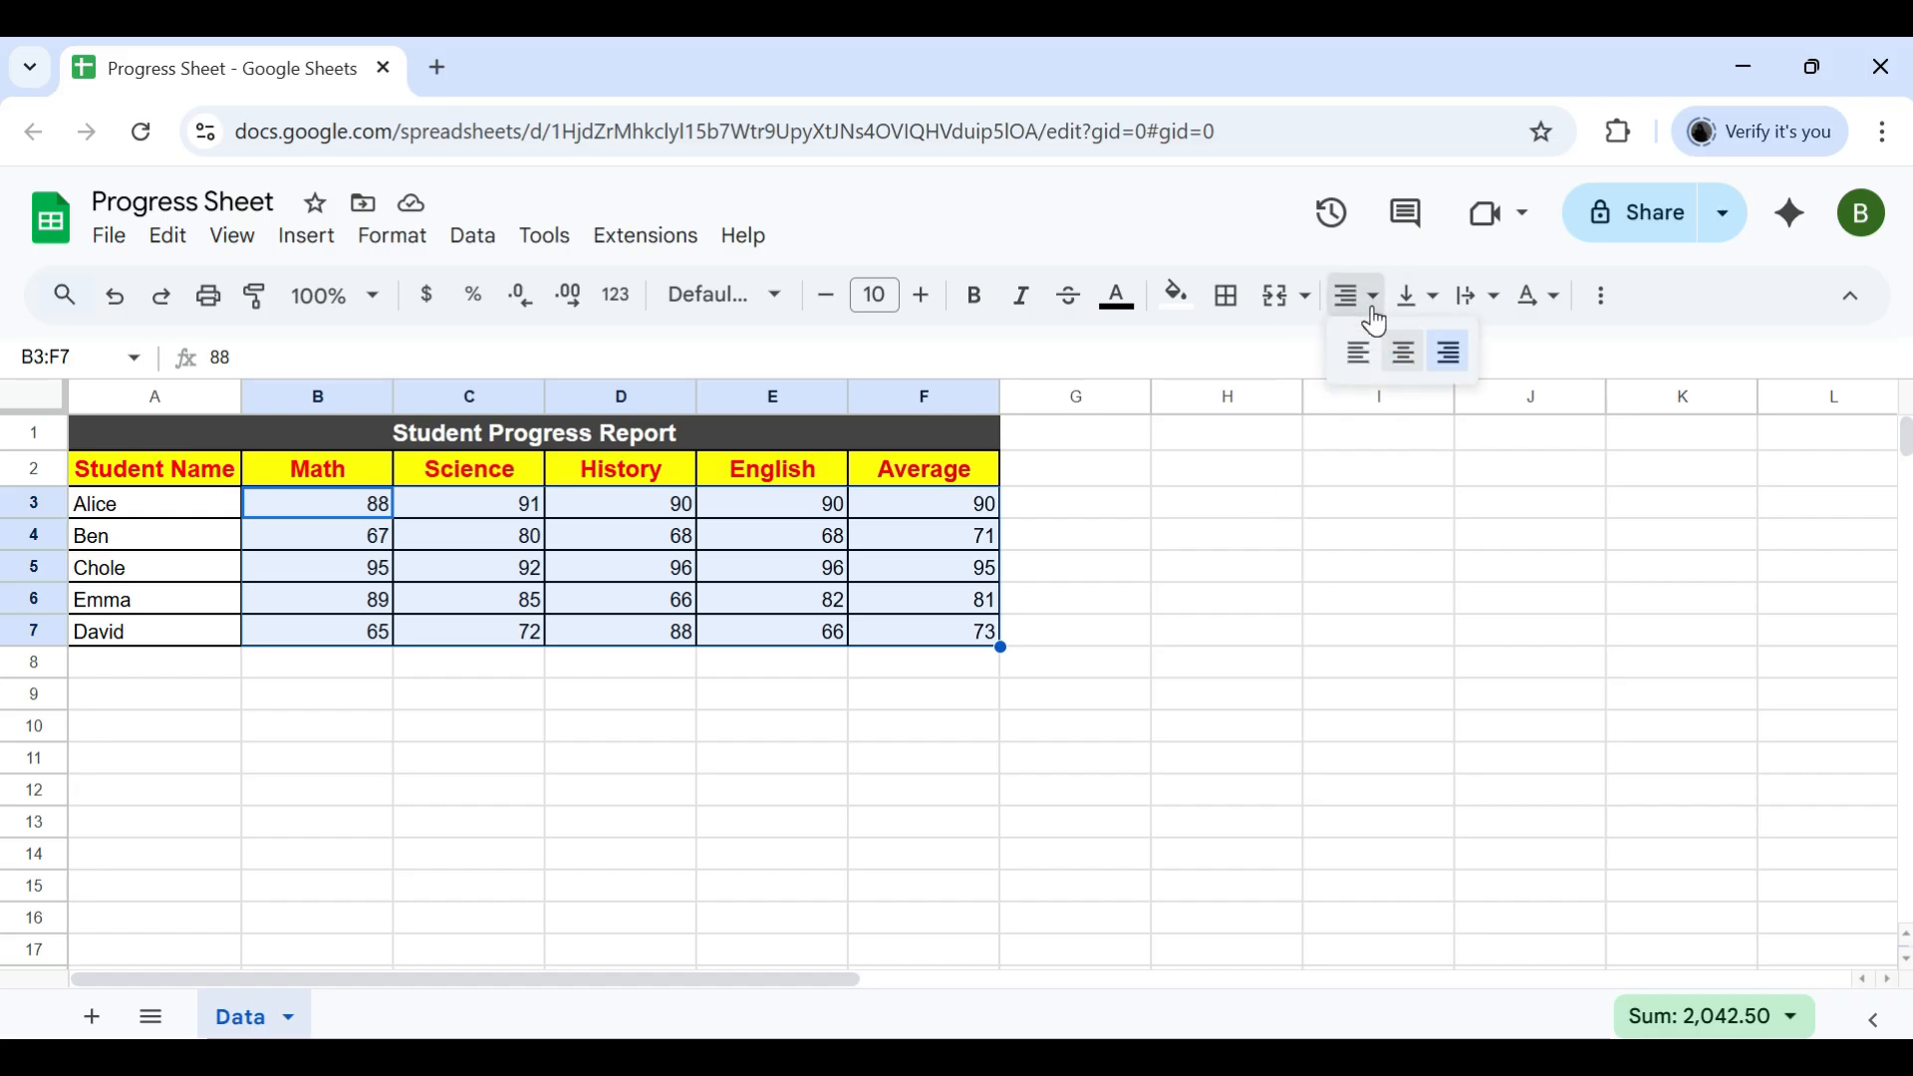
click(1406, 355)
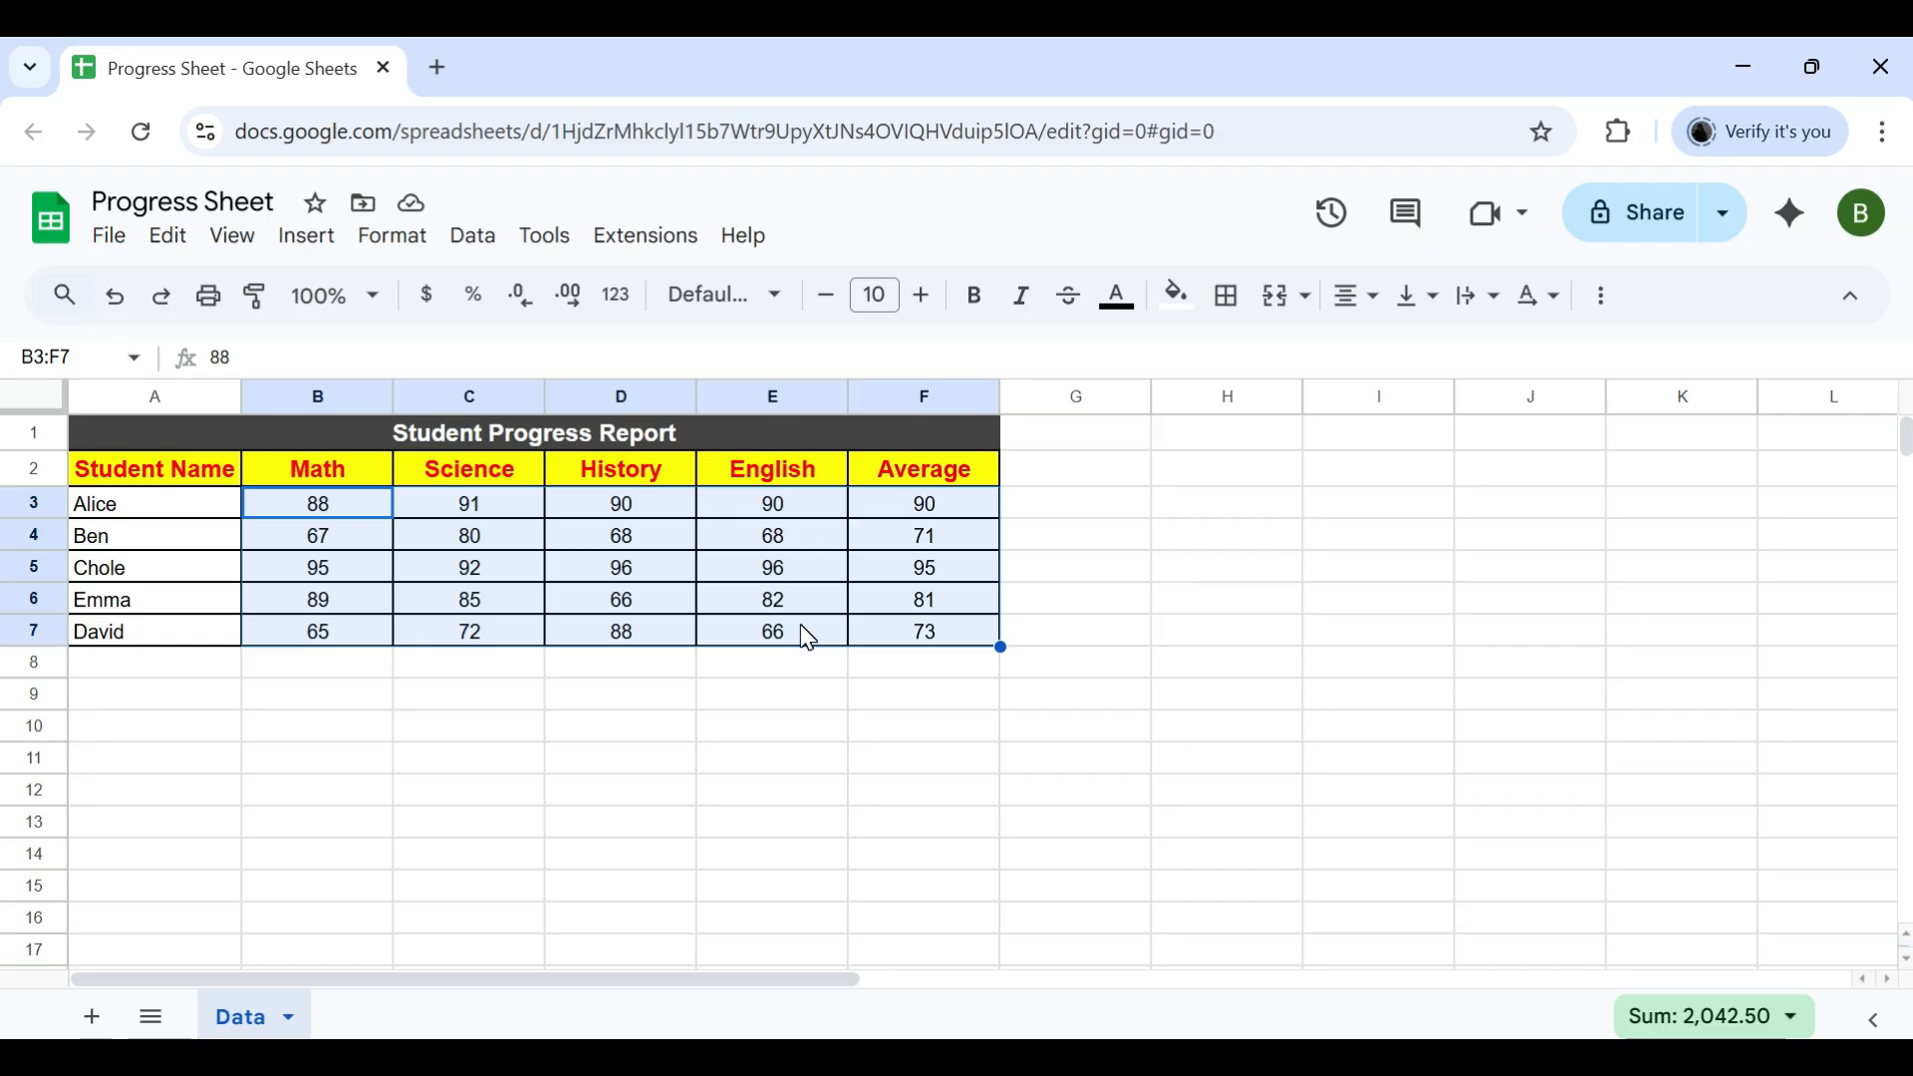
click(805, 632)
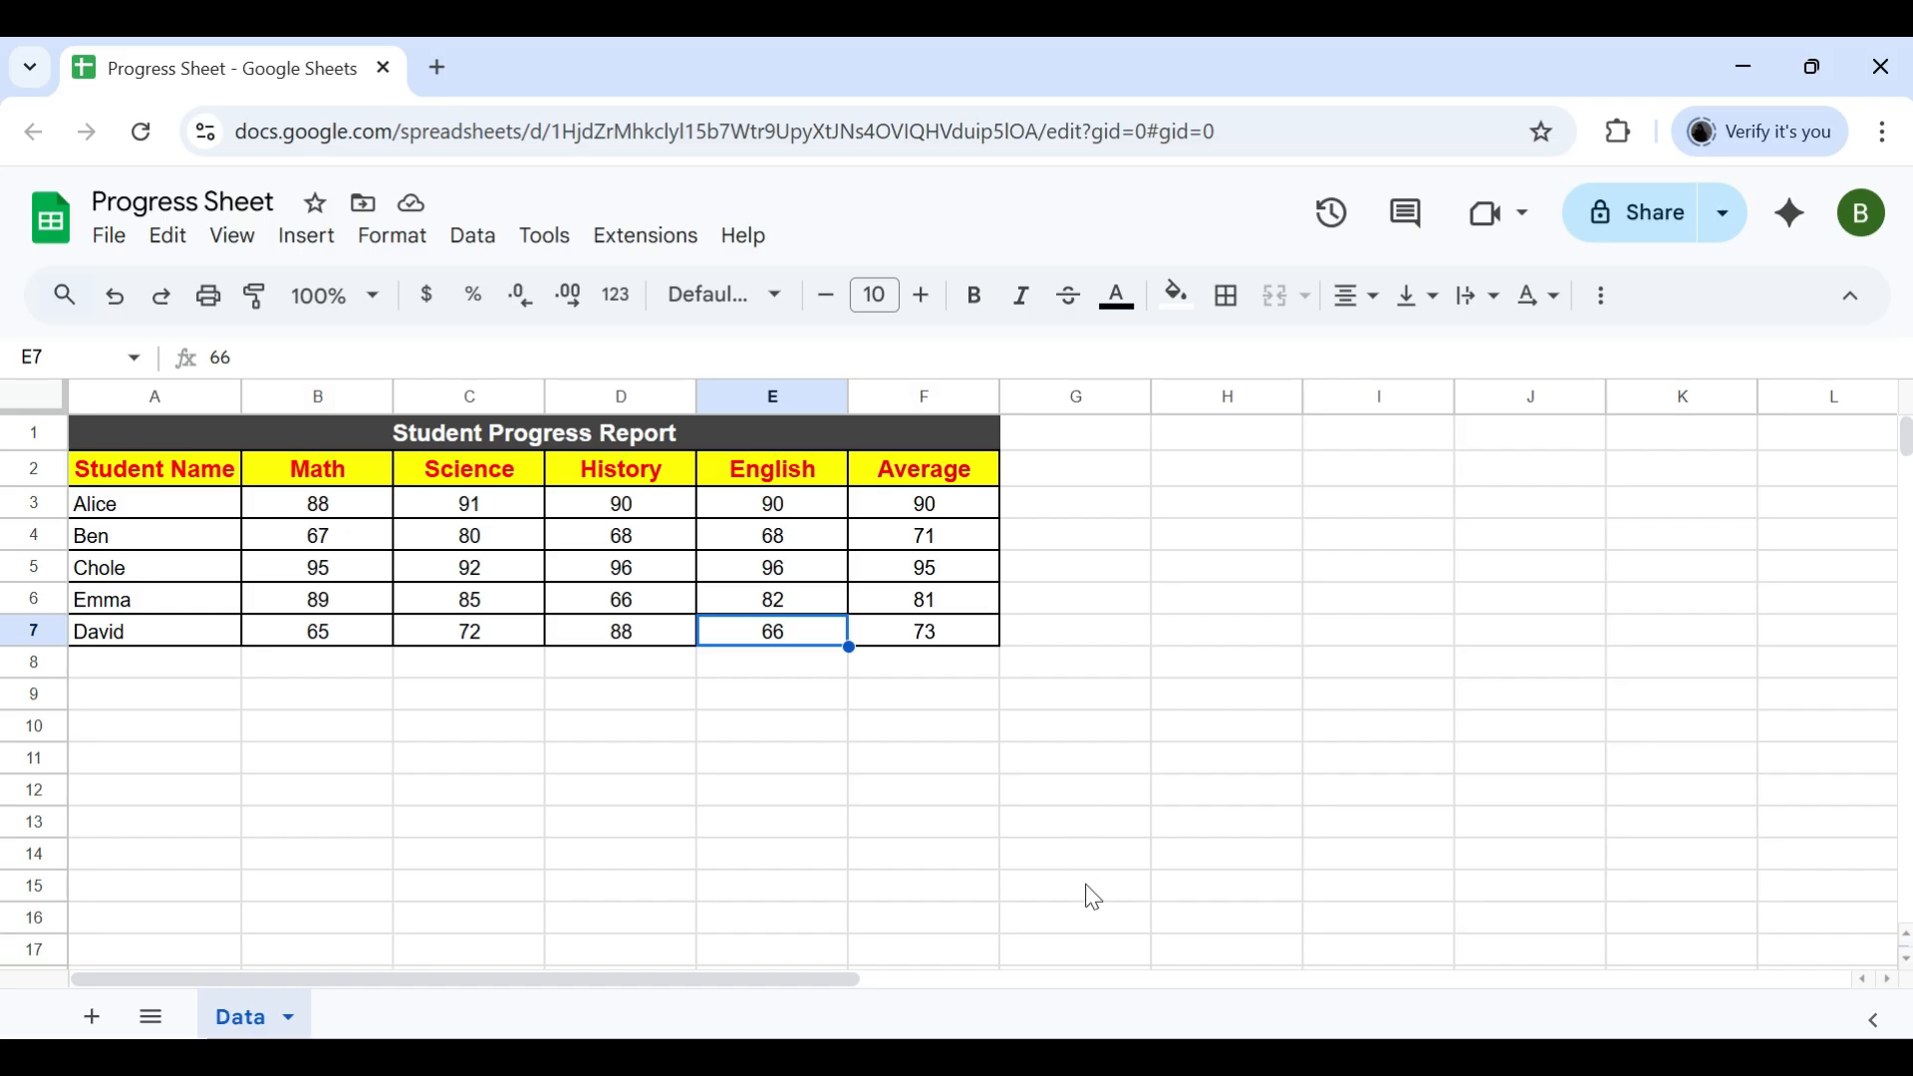
click(925, 750)
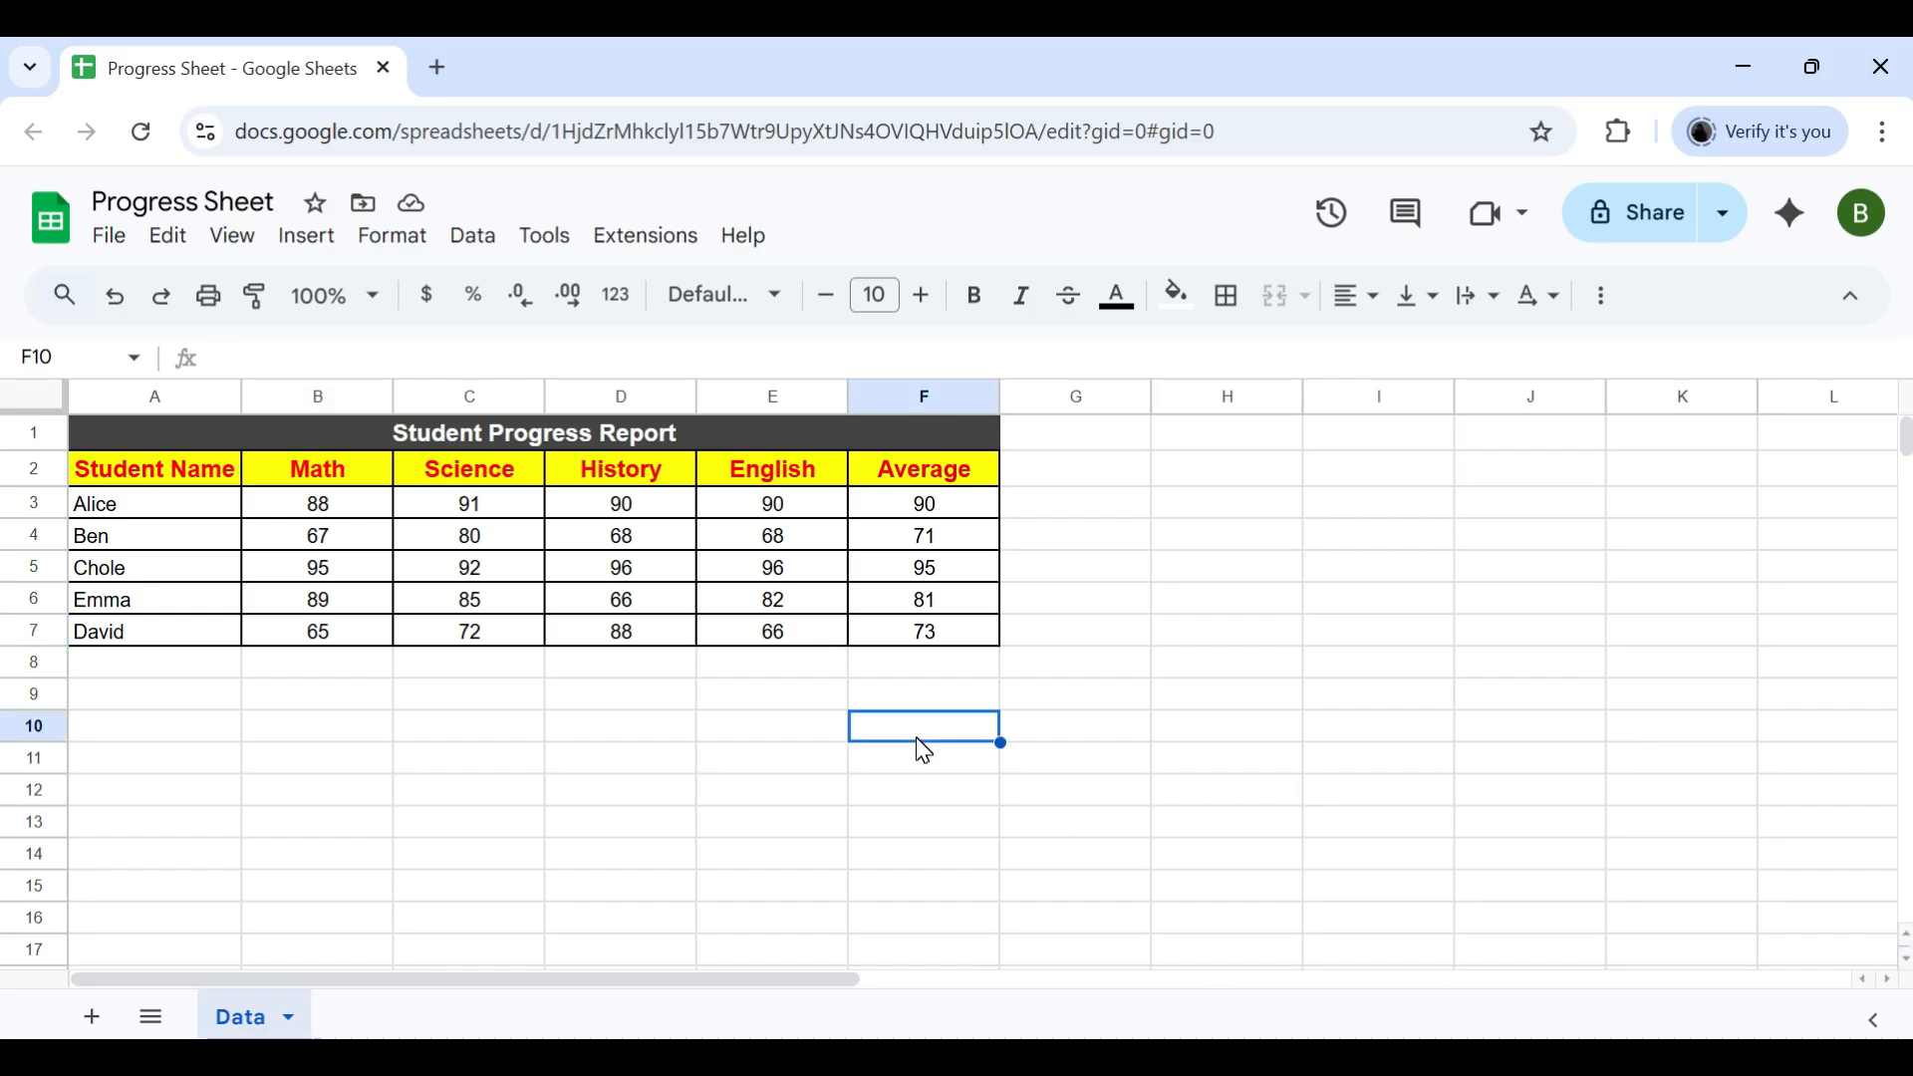